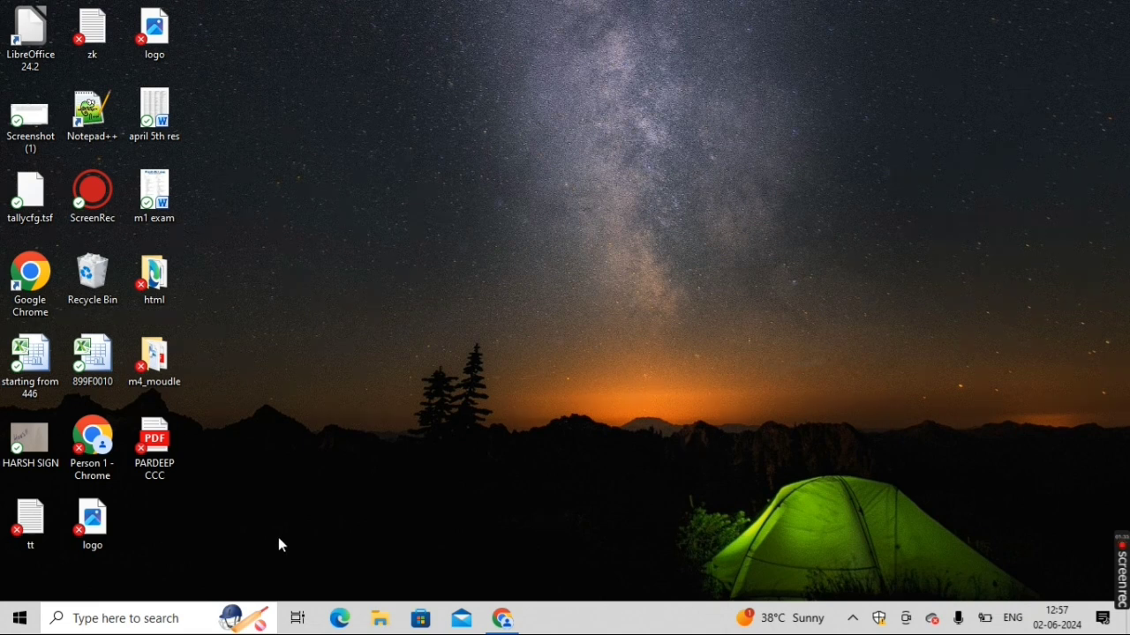
Step: Launch LibreOffice Writer and dismiss the Tip of the Day
{"action": "left_click", "coordinate": [131, 620]}
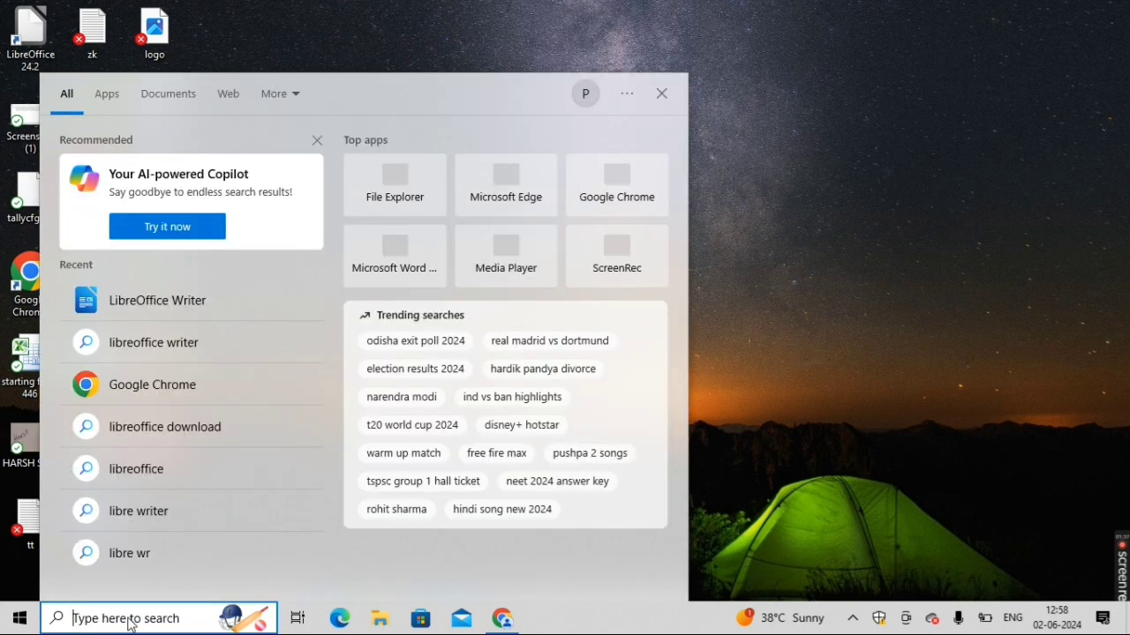
{"action": "type", "text": "we"}
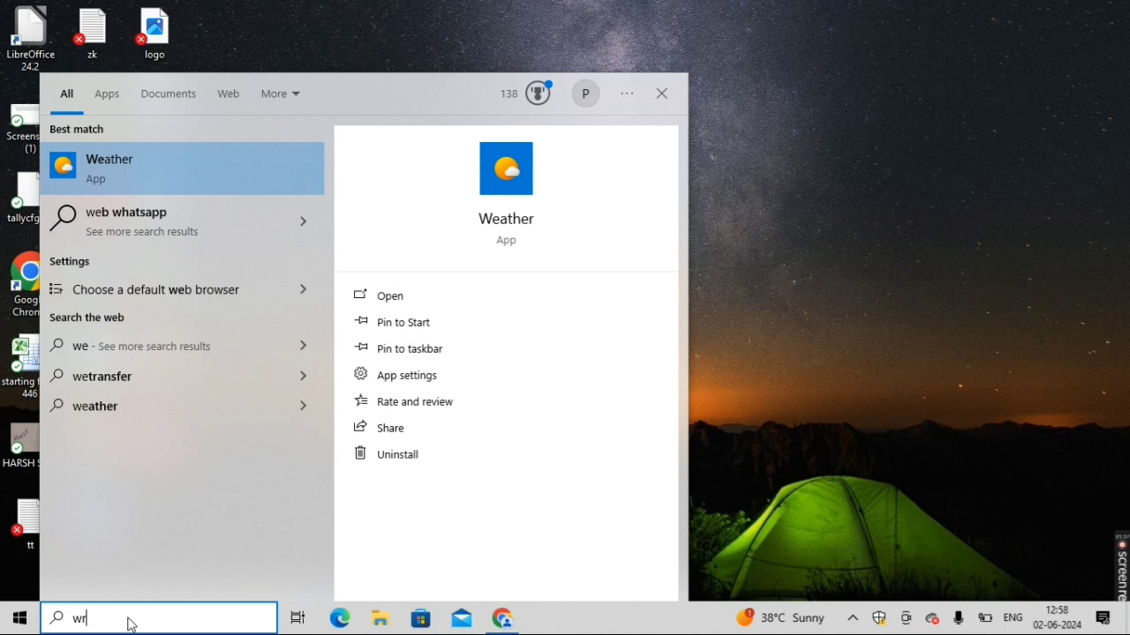
{"action": "type", "text": "i"}
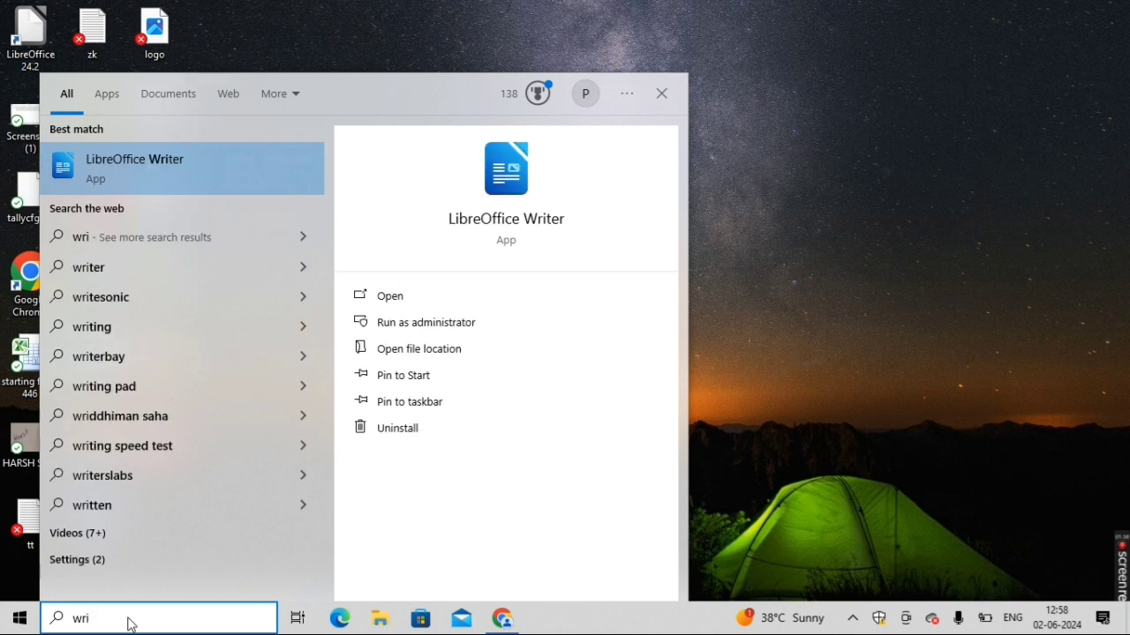
{"action": "key", "text": "Return"}
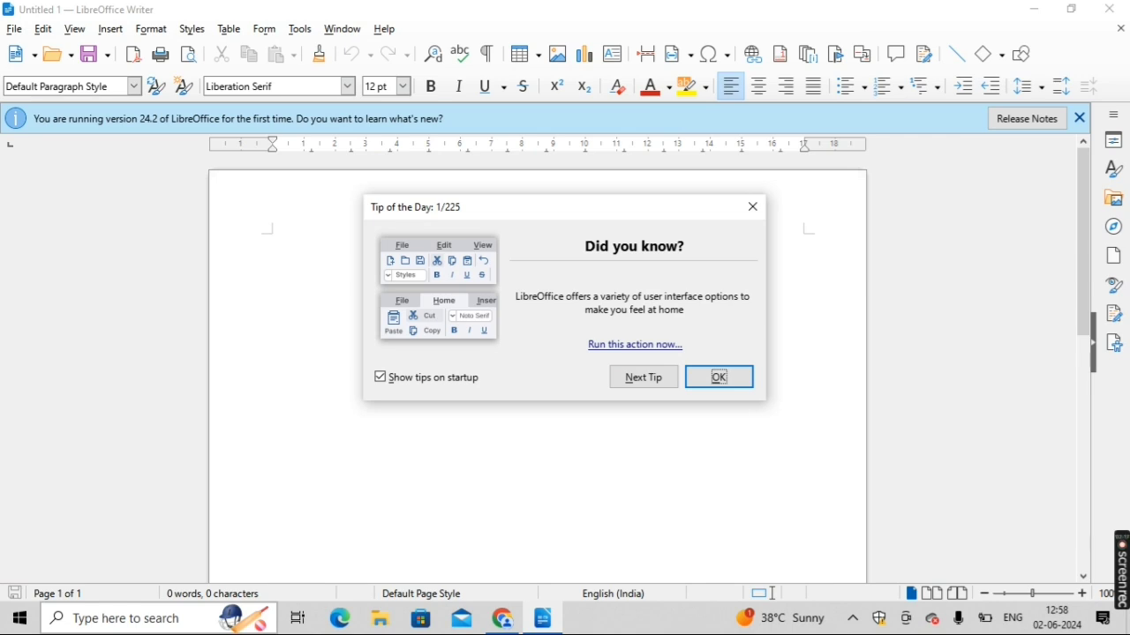
{"action": "key", "text": "Return"}
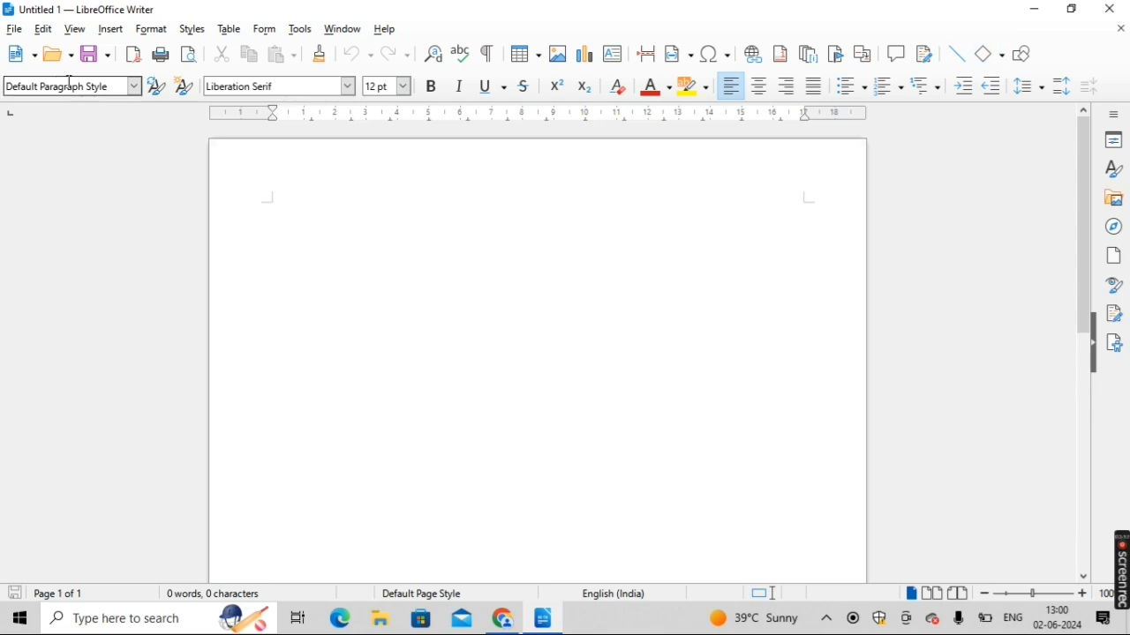
Step: Open the user interface selection and preview the Tabbed, Single Toolbar, Sidebar, Tabbed Compact, Groupedbar Compact and Contextual Single variants
{"action": "left_click", "coordinate": [632, 84]}
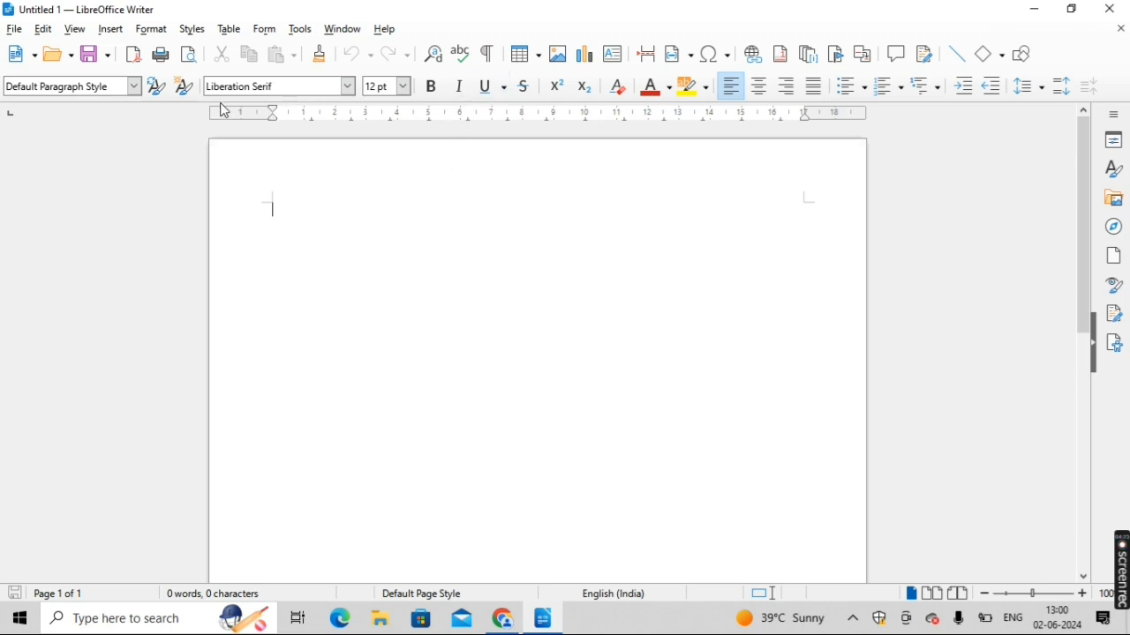
{"action": "left_click", "coordinate": [76, 30]}
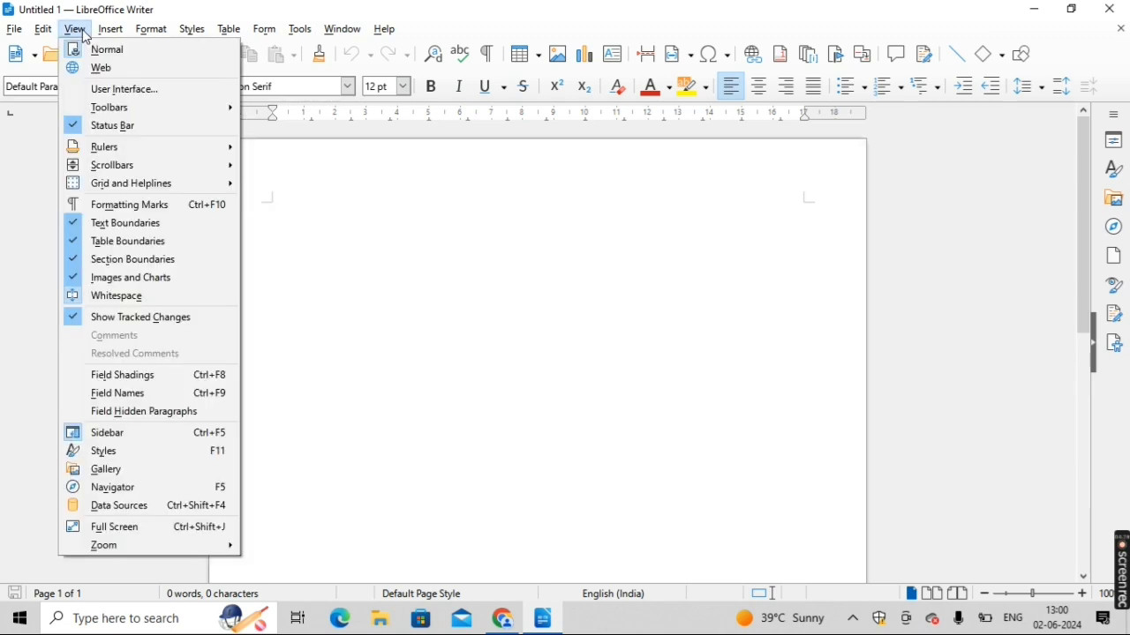
{"action": "left_click", "coordinate": [104, 91]}
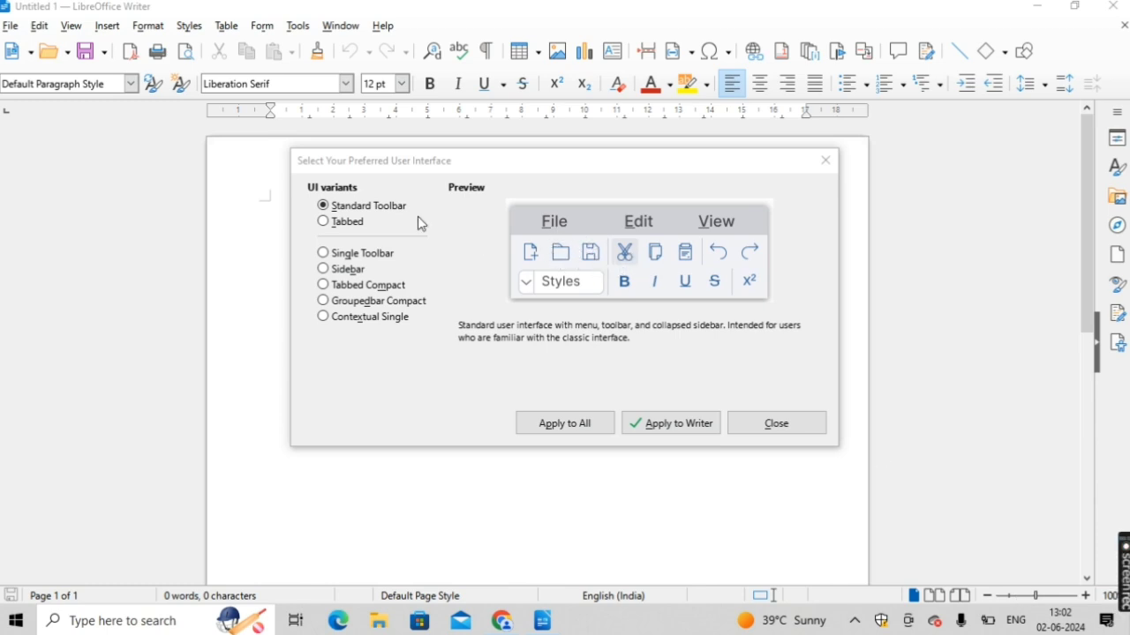
{"action": "left_click", "coordinate": [347, 222]}
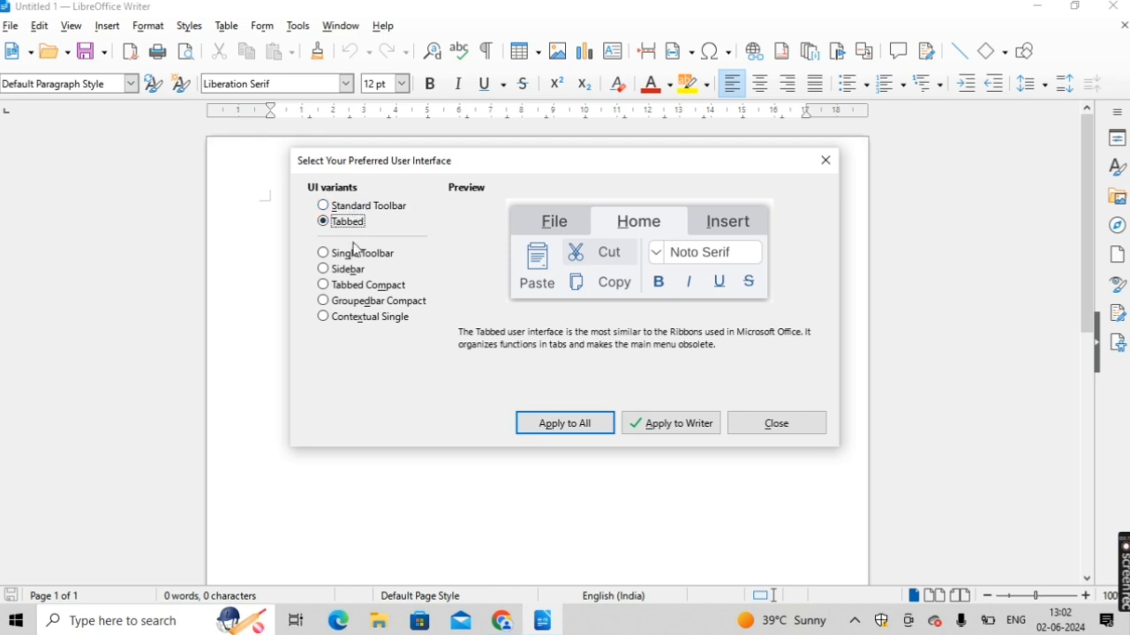
{"action": "left_click", "coordinate": [354, 254]}
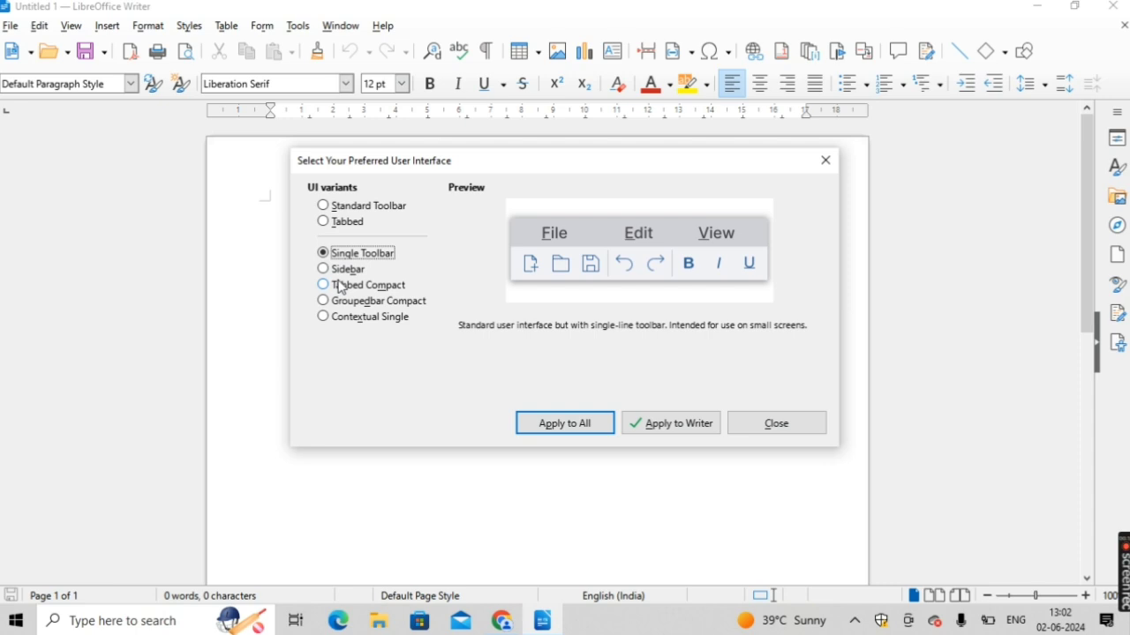
{"action": "left_click", "coordinate": [341, 277]}
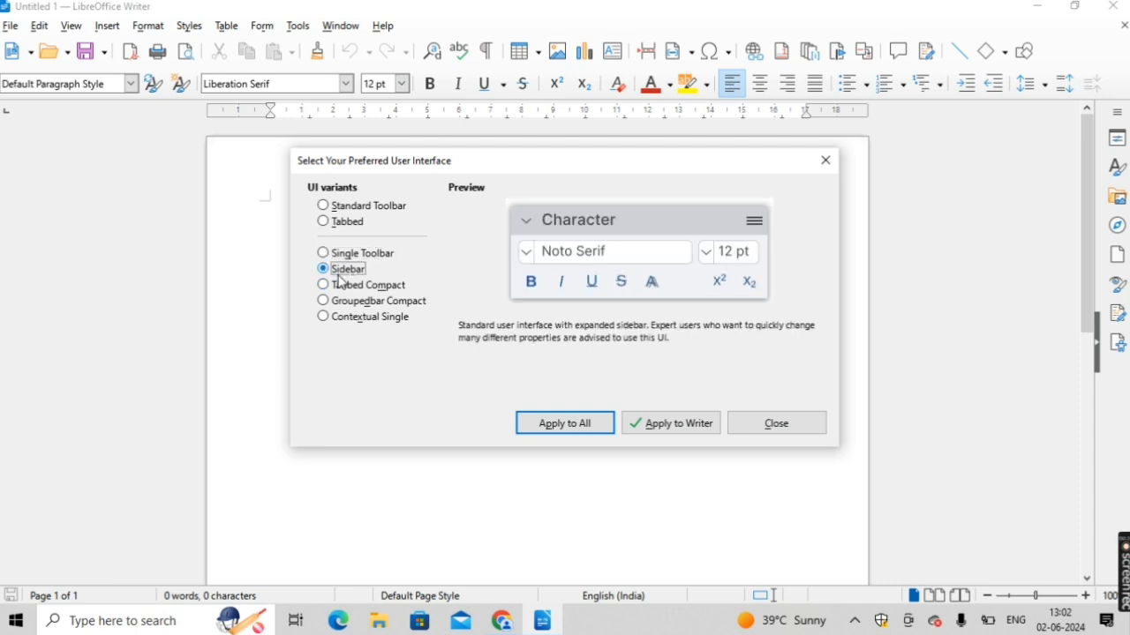
{"action": "left_click", "coordinate": [342, 292]}
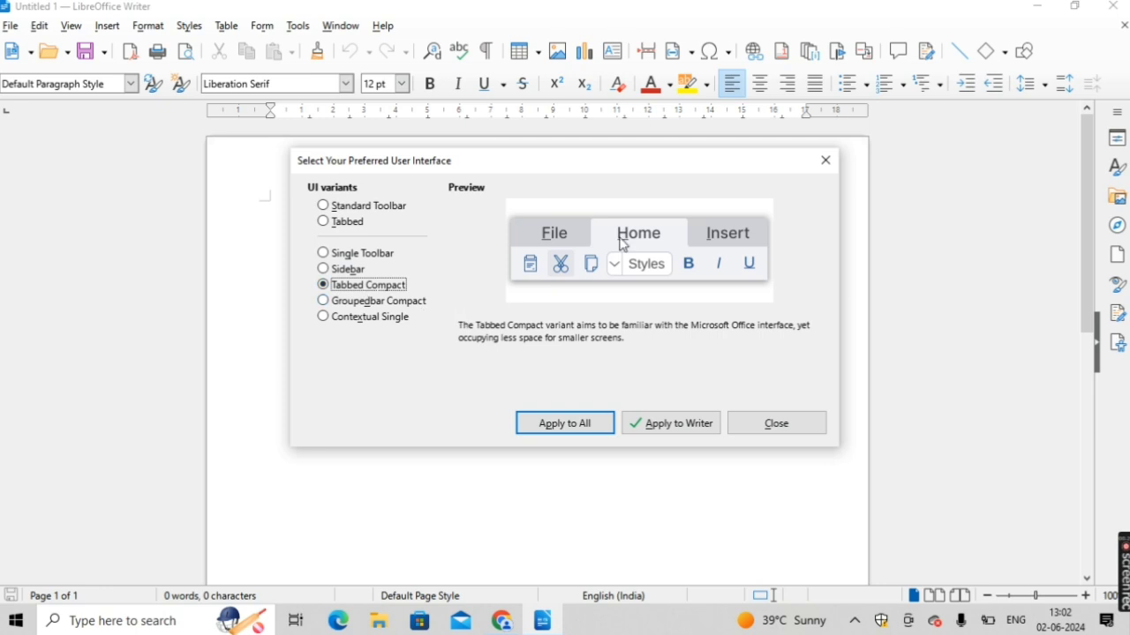
{"action": "left_click", "coordinate": [389, 307]}
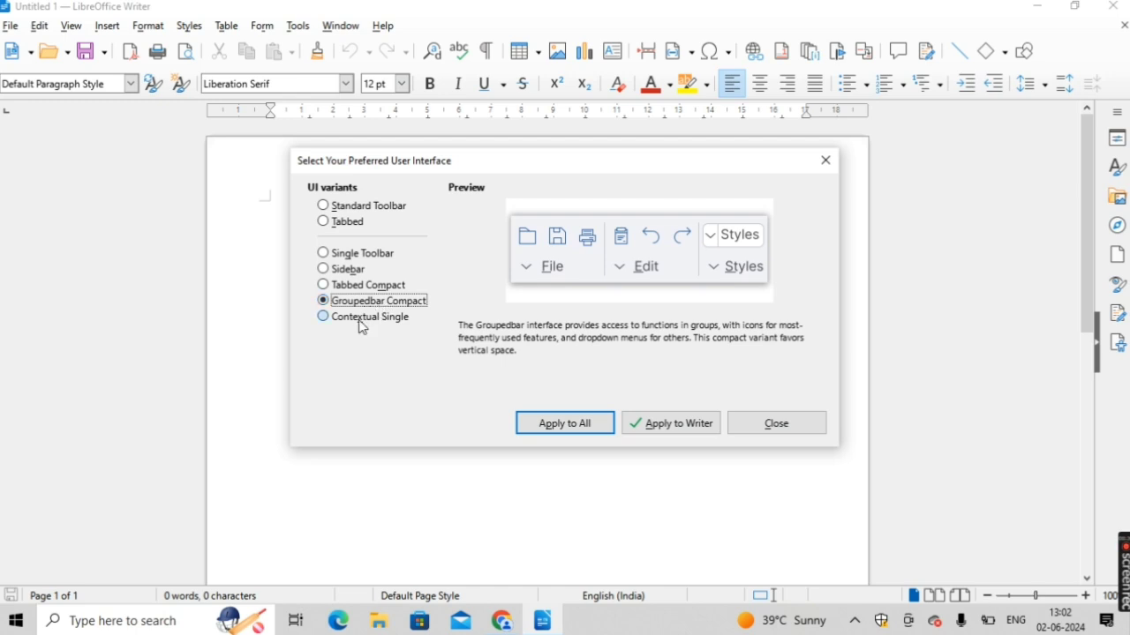
{"action": "left_click", "coordinate": [363, 322]}
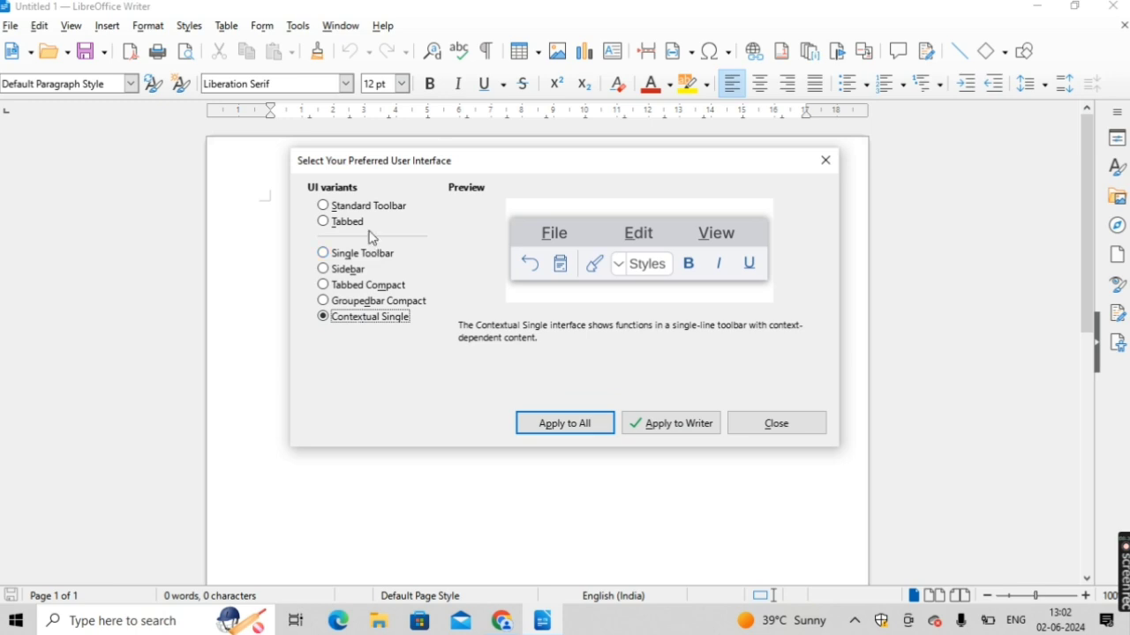
Step: Apply the Tabbed user interface variant to Writer only and close the selection dialog
{"action": "left_click", "coordinate": [345, 224]}
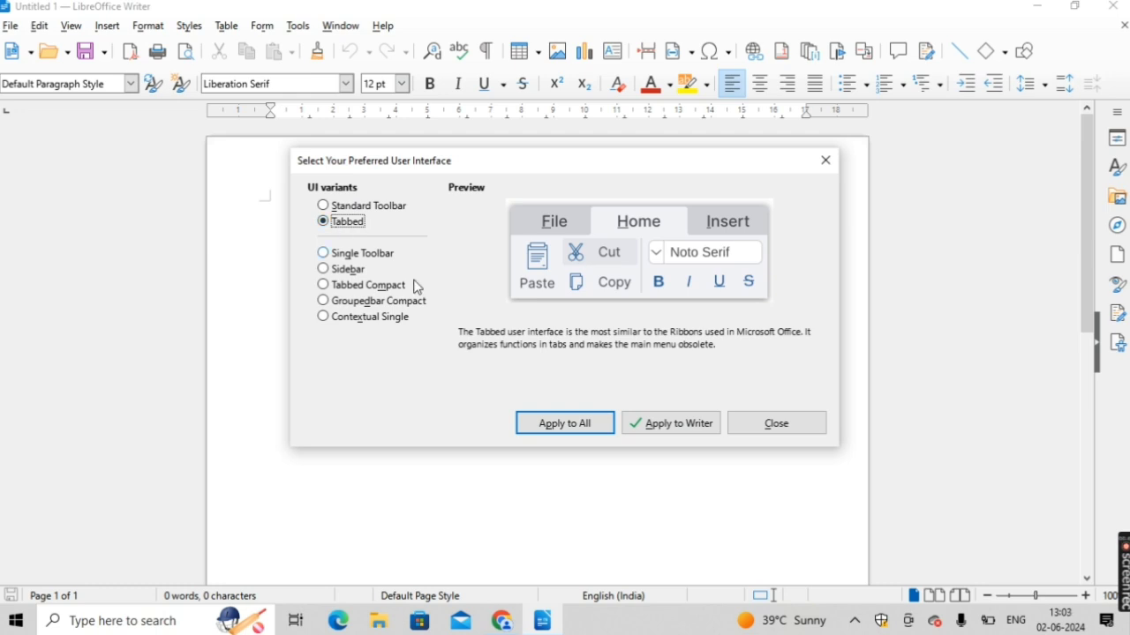
{"action": "left_click", "coordinate": [662, 426]}
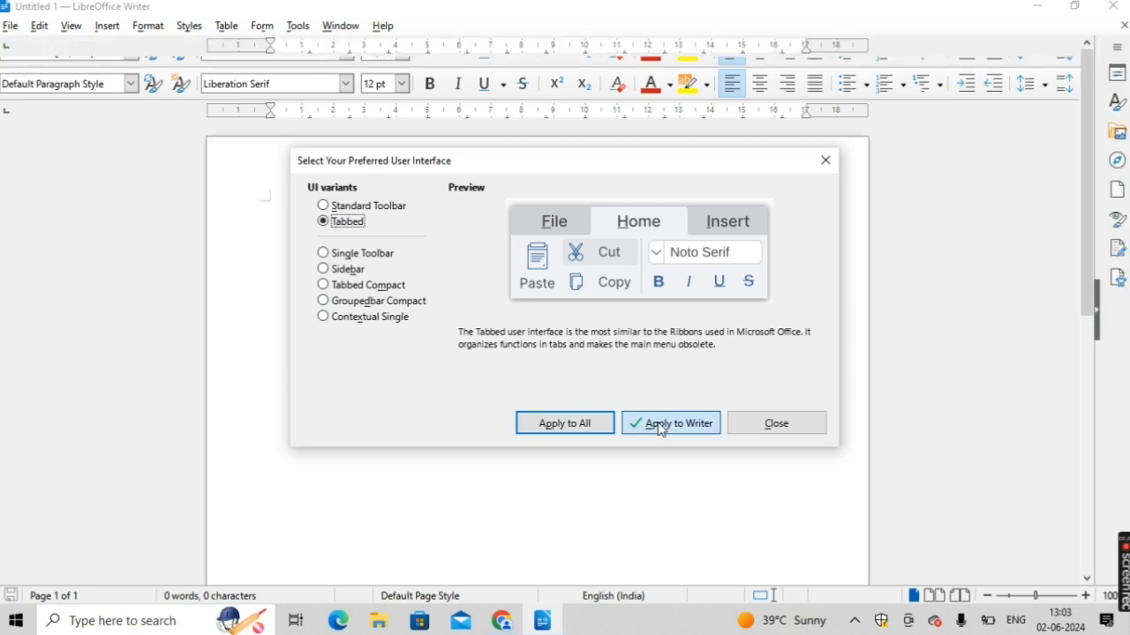
{"action": "left_click", "coordinate": [766, 426]}
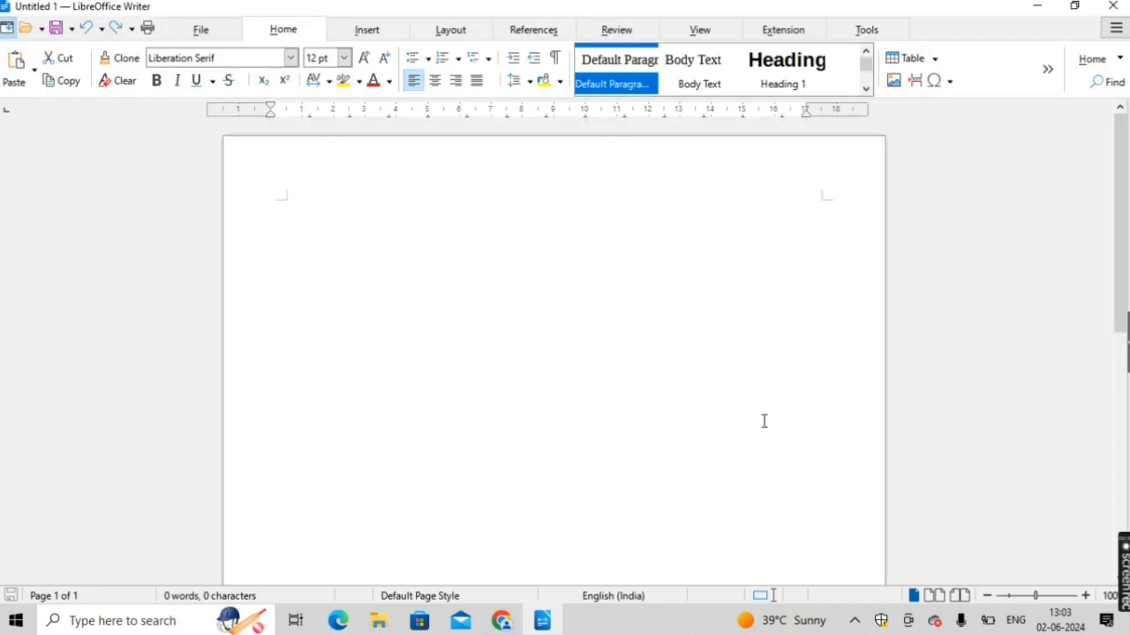
Step: Review the Layout, References, Home and File command sets of the tabbed interface
{"action": "left_click", "coordinate": [396, 28]}
{"action": "left_click", "coordinate": [439, 34]}
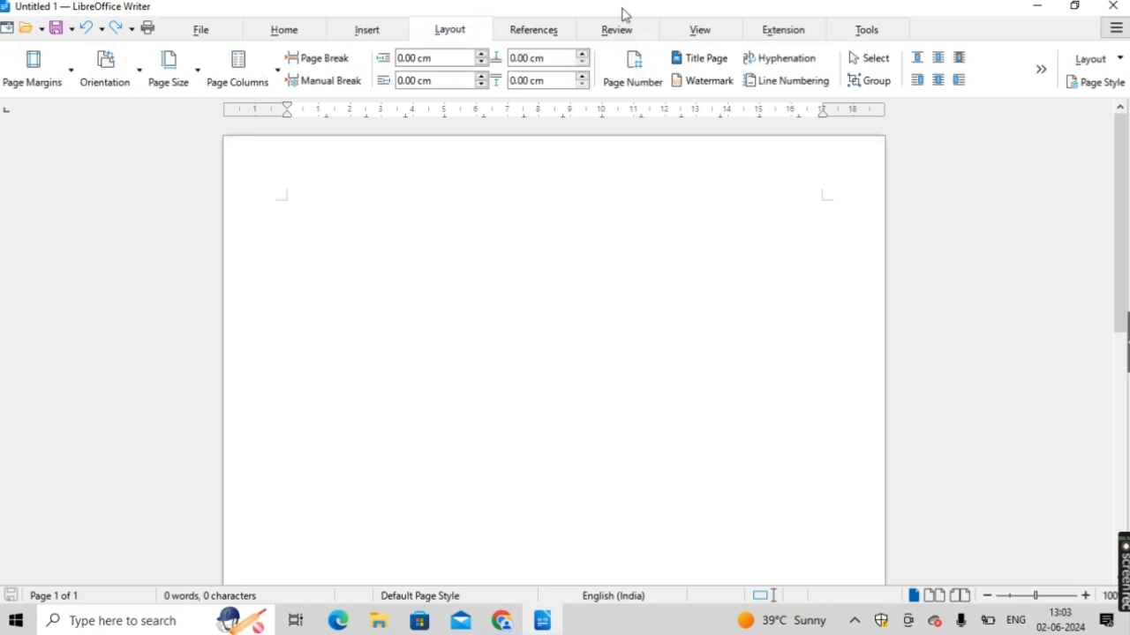
{"action": "left_click", "coordinate": [565, 40]}
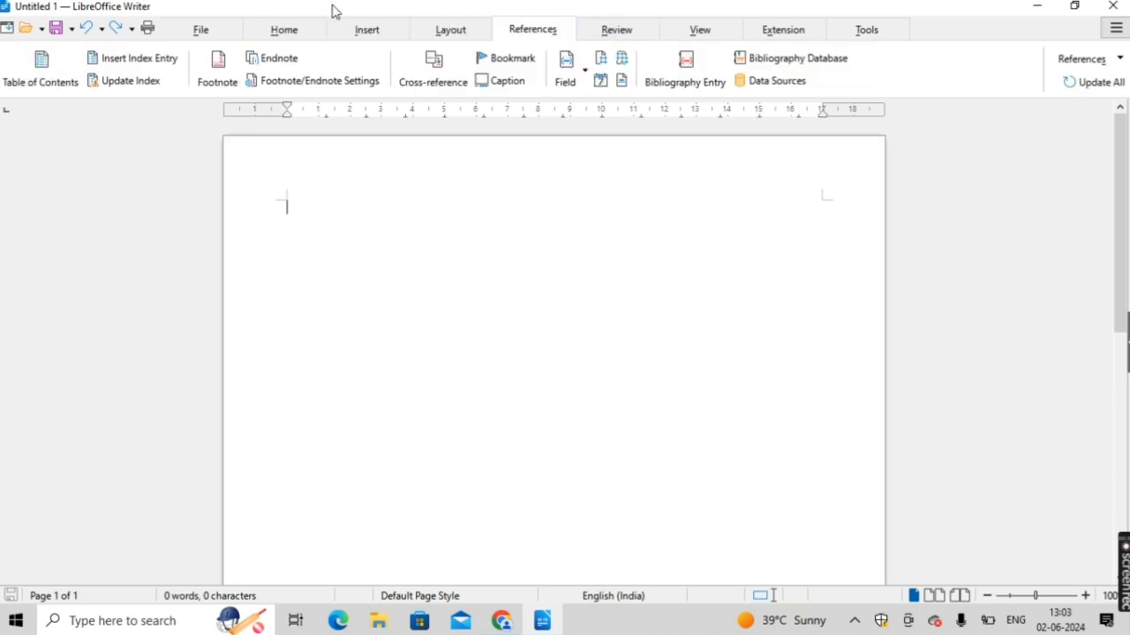
{"action": "left_click", "coordinate": [284, 31]}
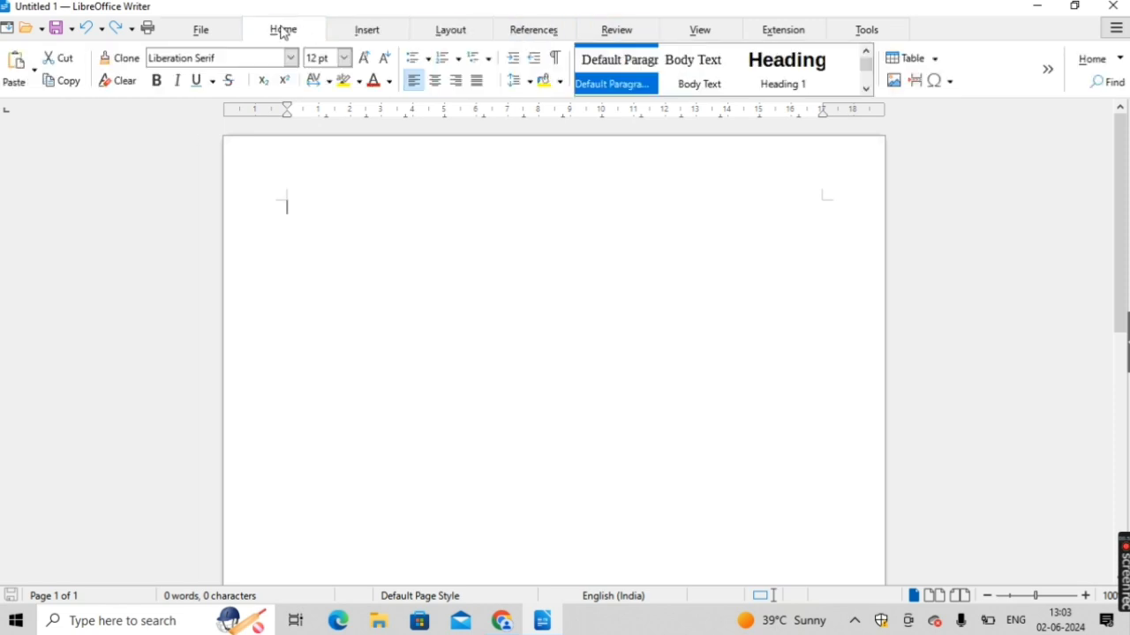
{"action": "left_click", "coordinate": [205, 32]}
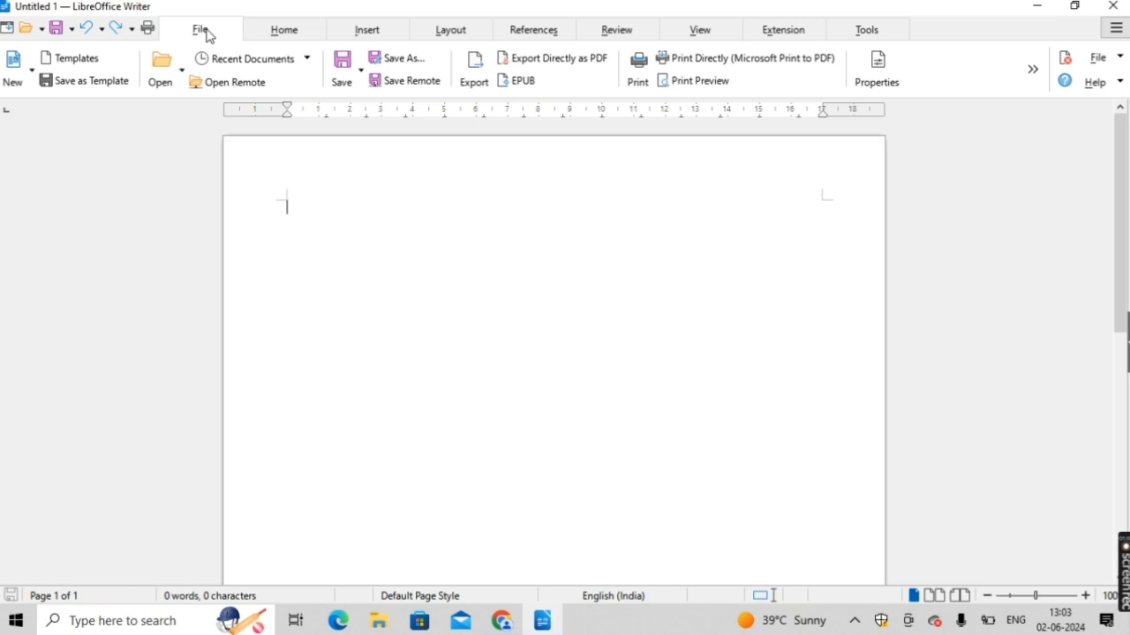
Step: Show the classic menu bar above the tabbed interface
{"action": "left_click", "coordinate": [8, 29]}
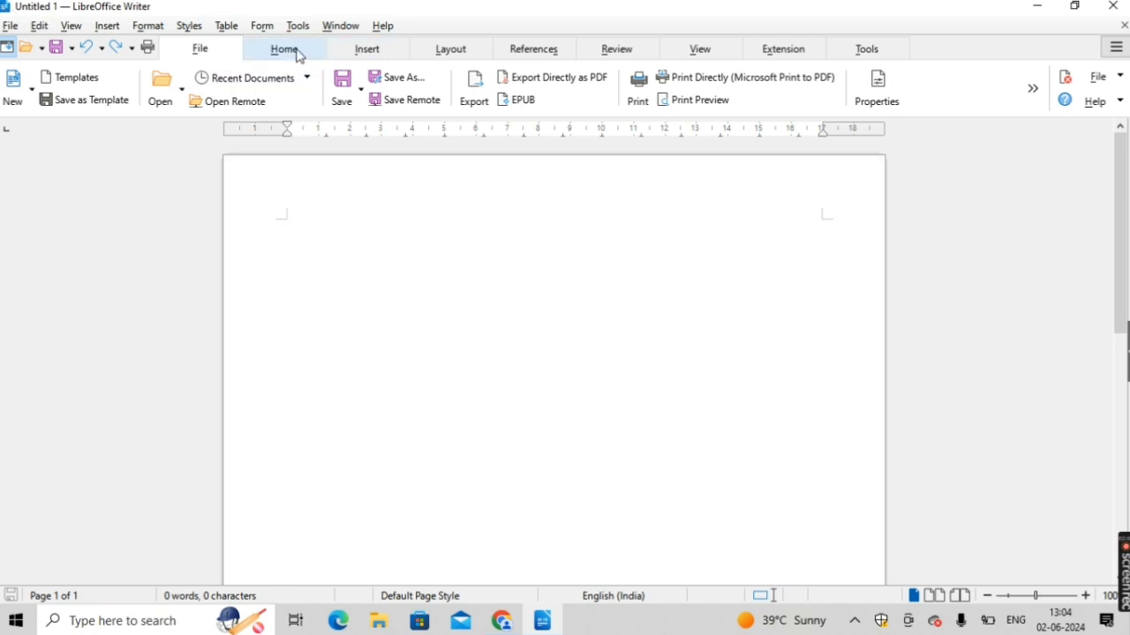
{"action": "right_click", "coordinate": [8, 482]}
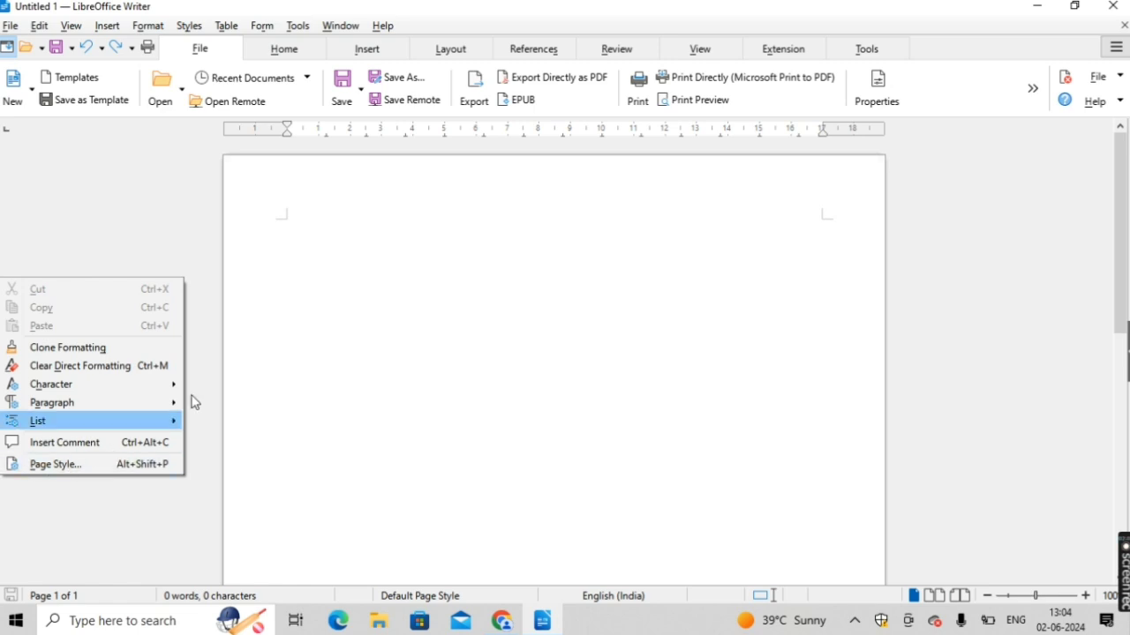
{"action": "left_click", "coordinate": [280, 46]}
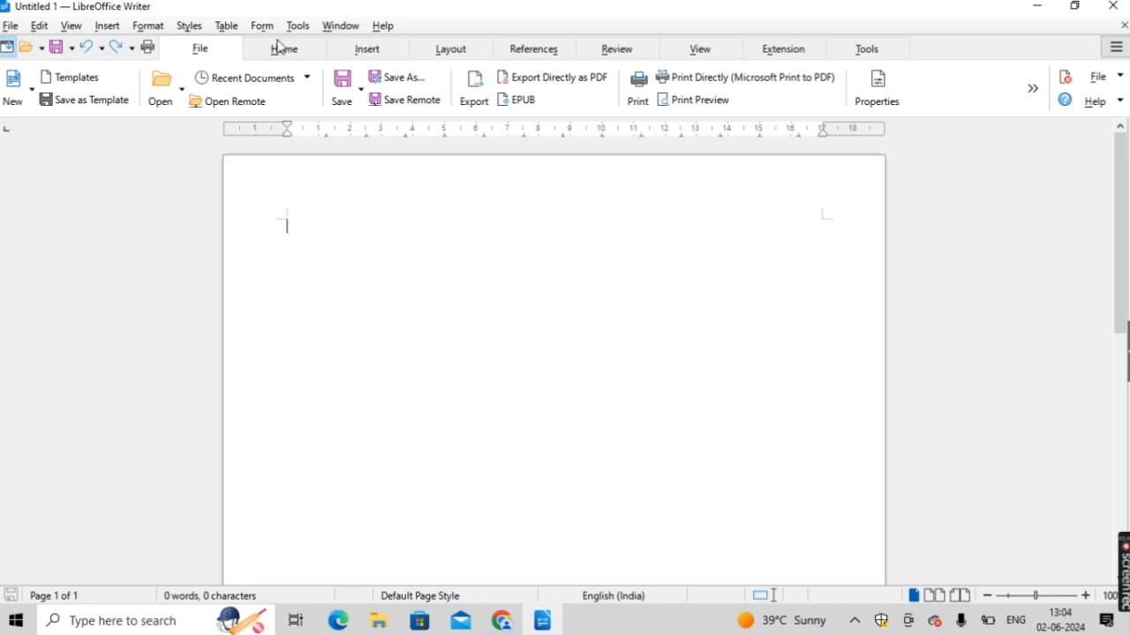
Step: Examine the File and Home commands and the general application options of the tabbed interface
{"action": "left_click", "coordinate": [205, 48]}
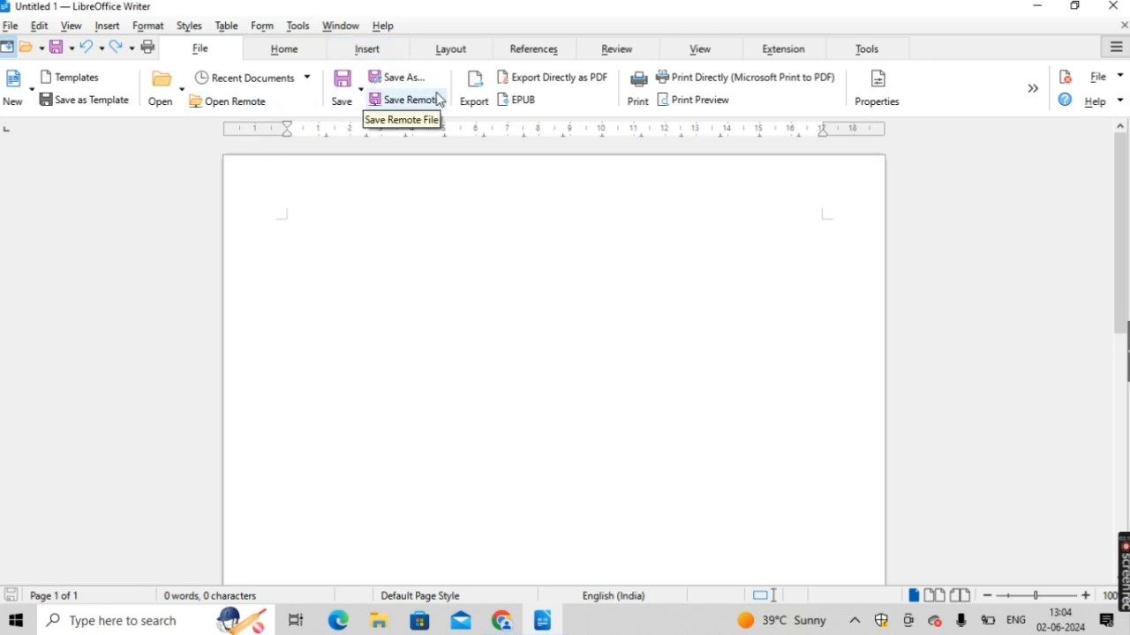
{"action": "left_click", "coordinate": [284, 50]}
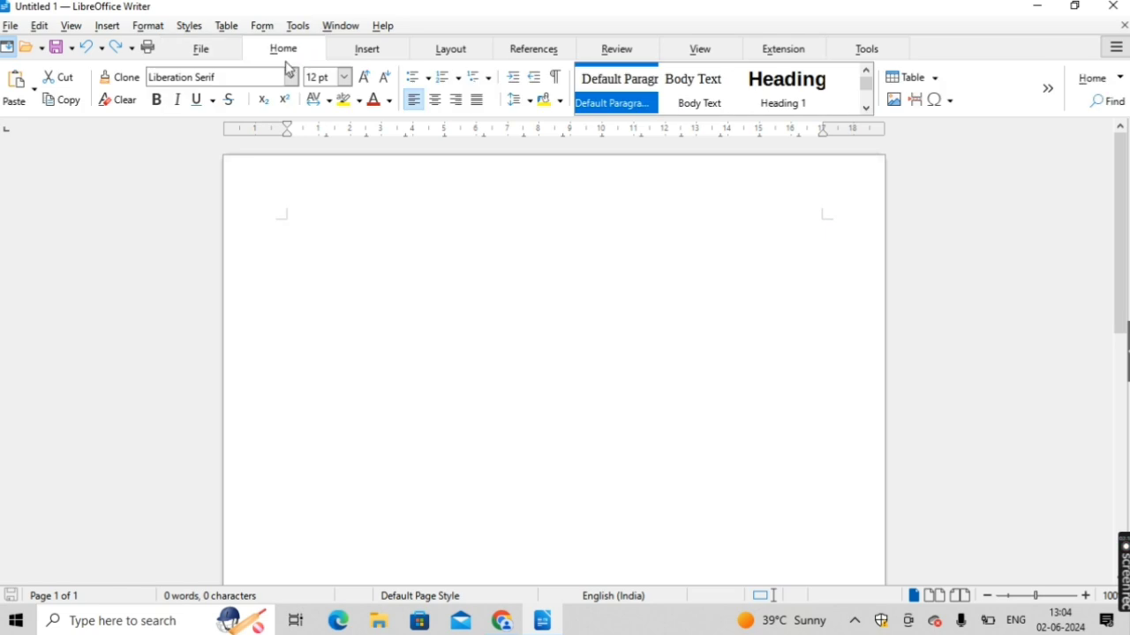
{"action": "left_click", "coordinate": [157, 100]}
{"action": "left_click", "coordinate": [1118, 48]}
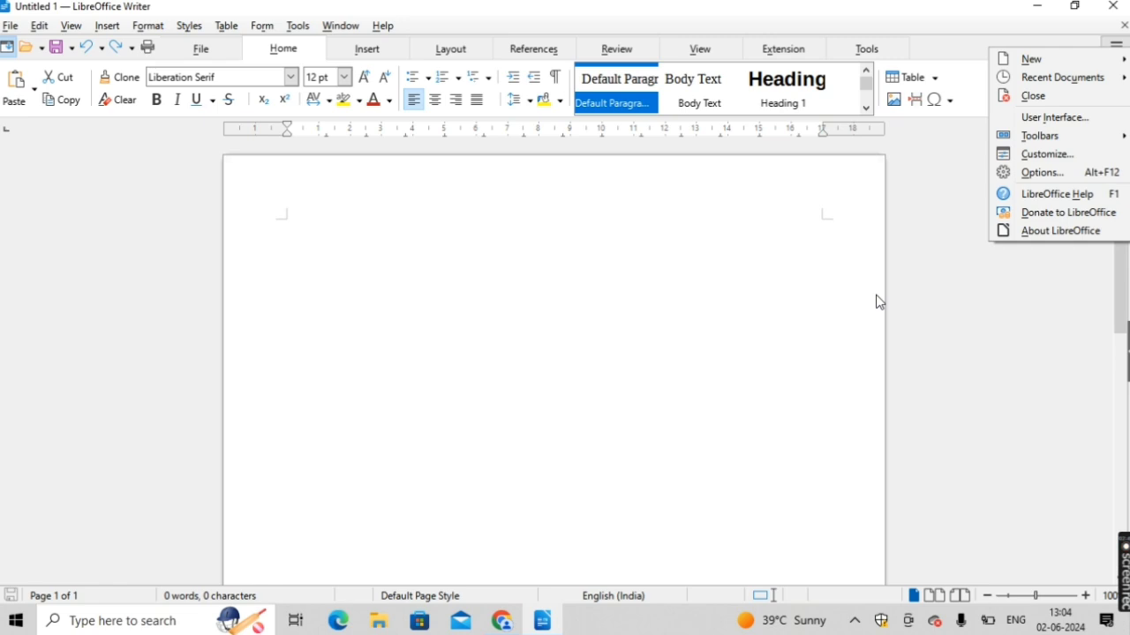
{"action": "left_click", "coordinate": [878, 301]}
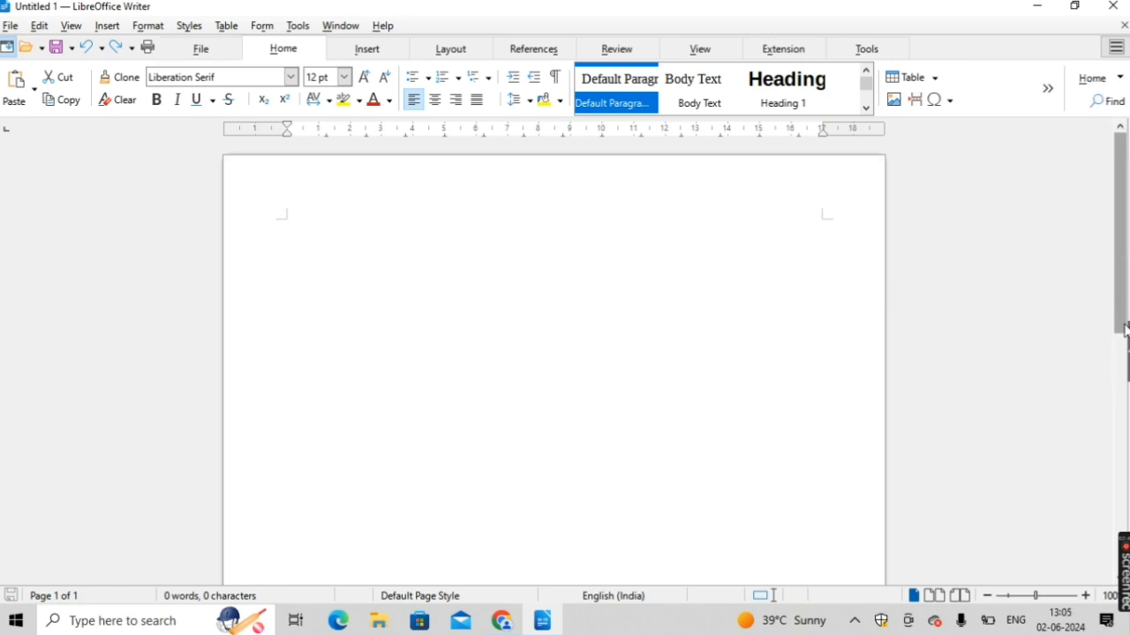
Step: Zoom the blank page in to 181% and back out to 73%
{"action": "left_click_drag", "start_coordinate": [1126, 329], "coordinate": [1113, 261]}
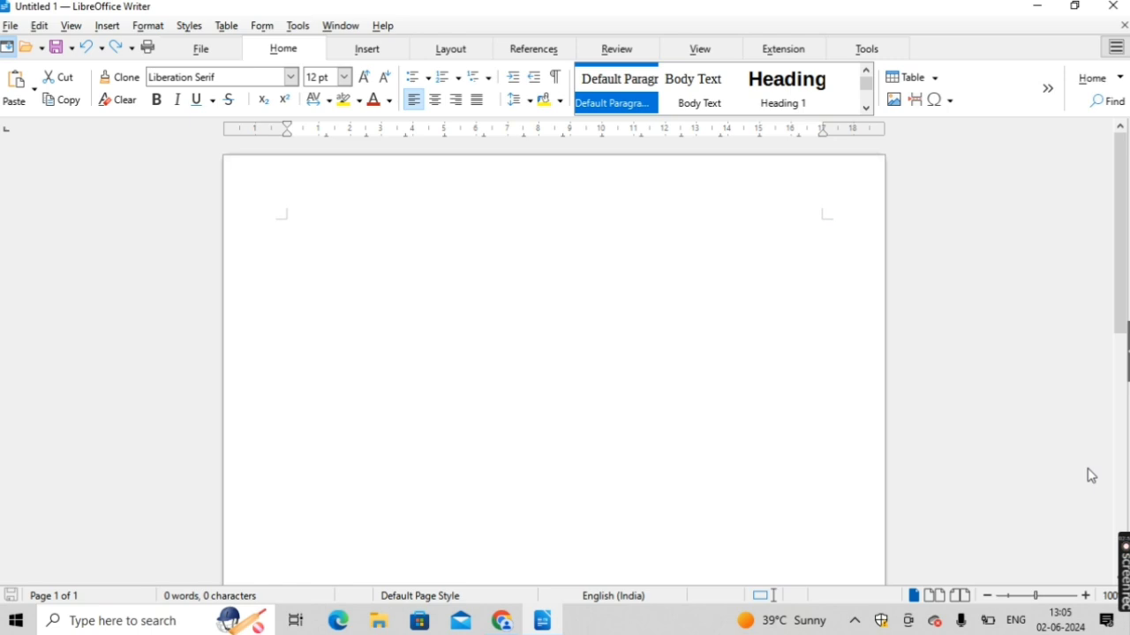
{"action": "left_click", "coordinate": [1046, 598]}
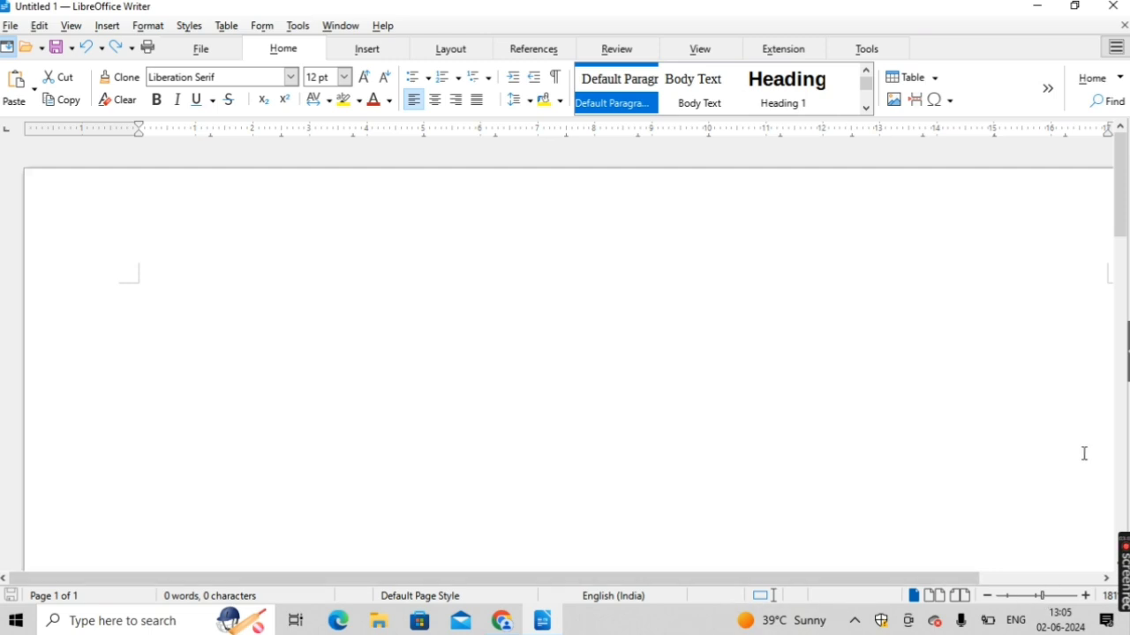
{"action": "left_click", "coordinate": [1025, 597]}
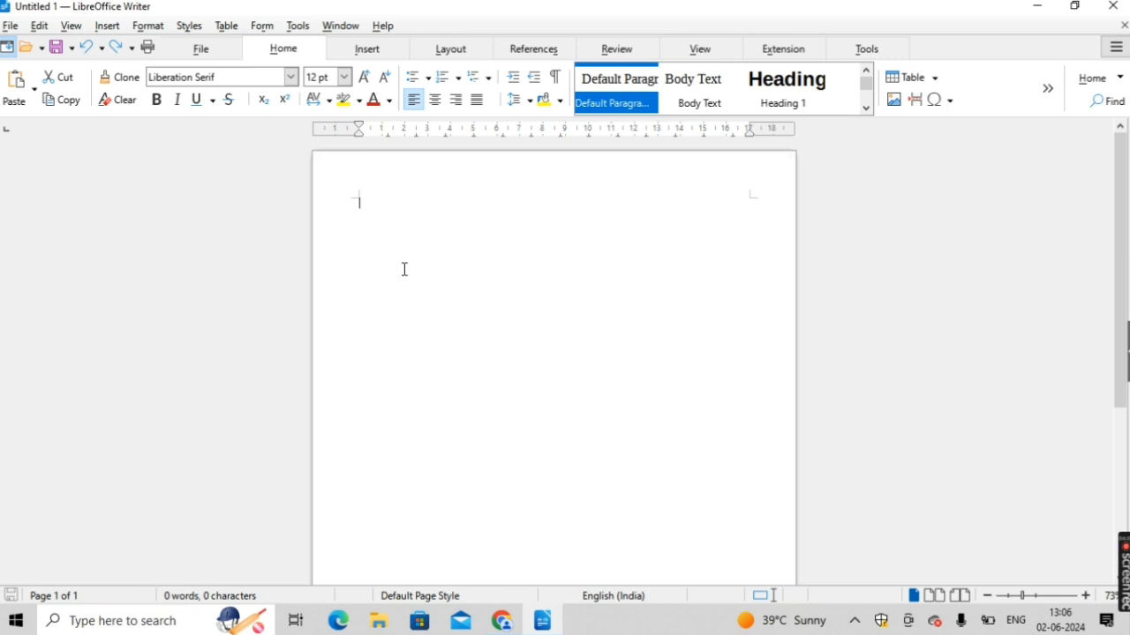
{"action": "type", "text": "xd"}
{"action": "key", "text": "BackSpace"}
{"action": "key", "text": "BackSpace"}
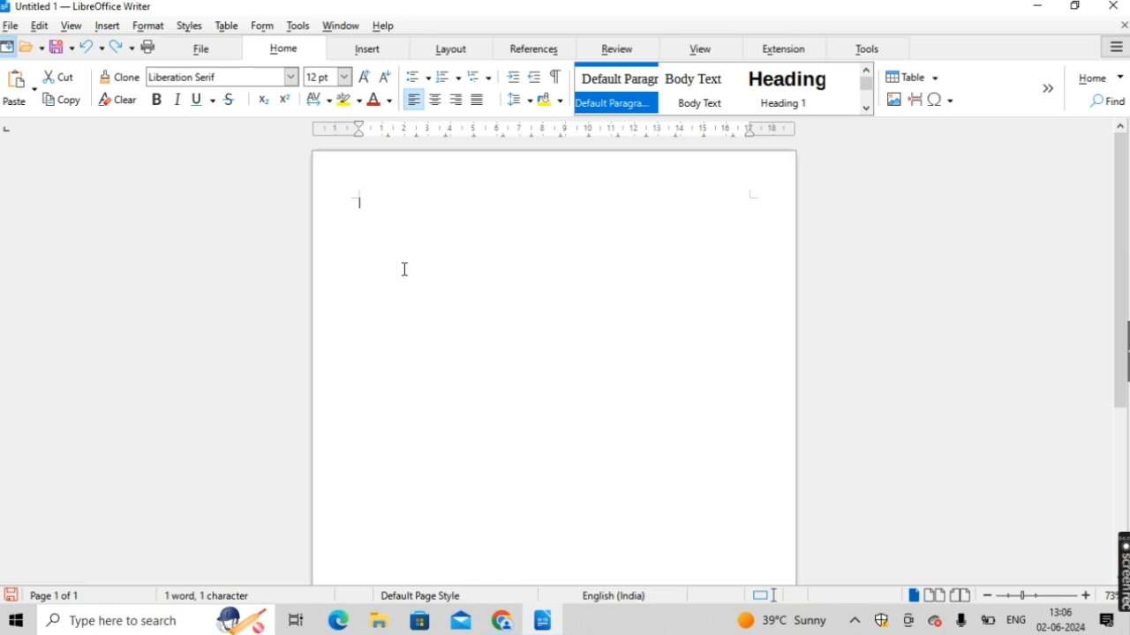
{"action": "type", "text": "di"}
{"action": "key", "text": "XF86AudioRaiseVolume"}
{"action": "key", "text": "XF86AudioRaiseVolume"}
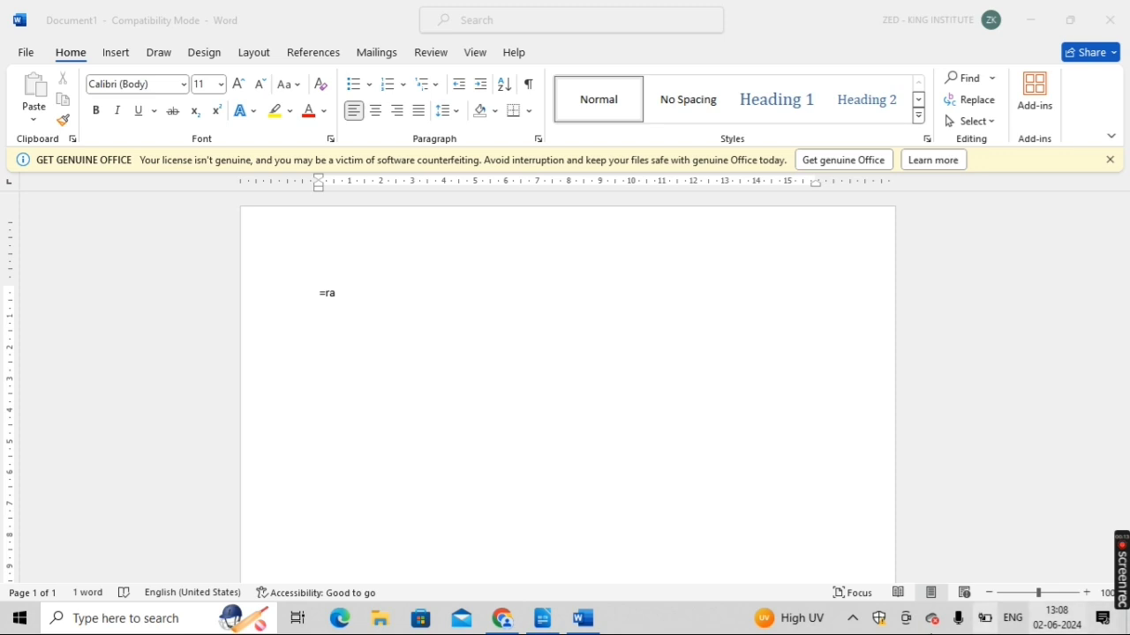
Step: Complete the =rand() formula to generate sample paragraphs, and copy the entire generated text
{"action": "left_click", "coordinate": [441, 351]}
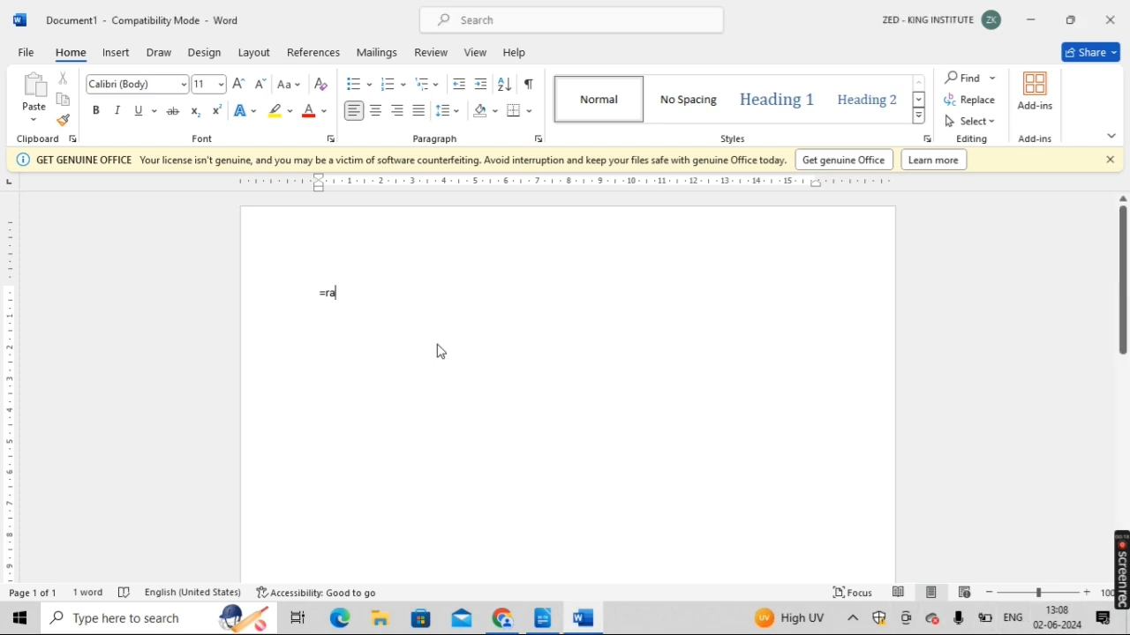
{"action": "type", "text": "nd"}
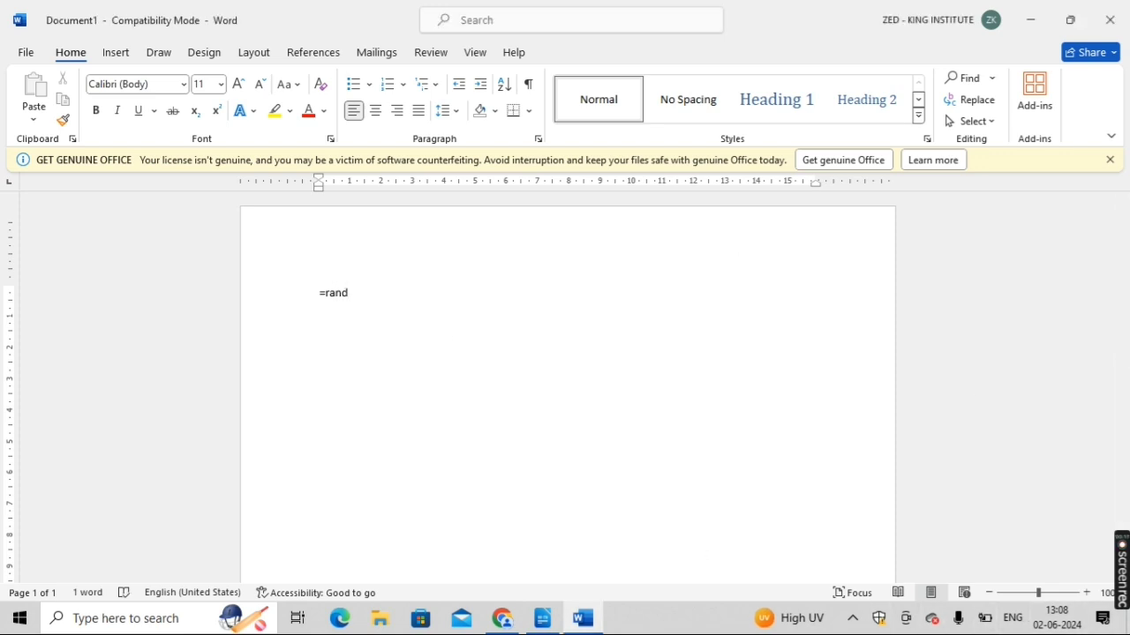
{"action": "type", "text": "()"}
{"action": "key", "text": "Return"}
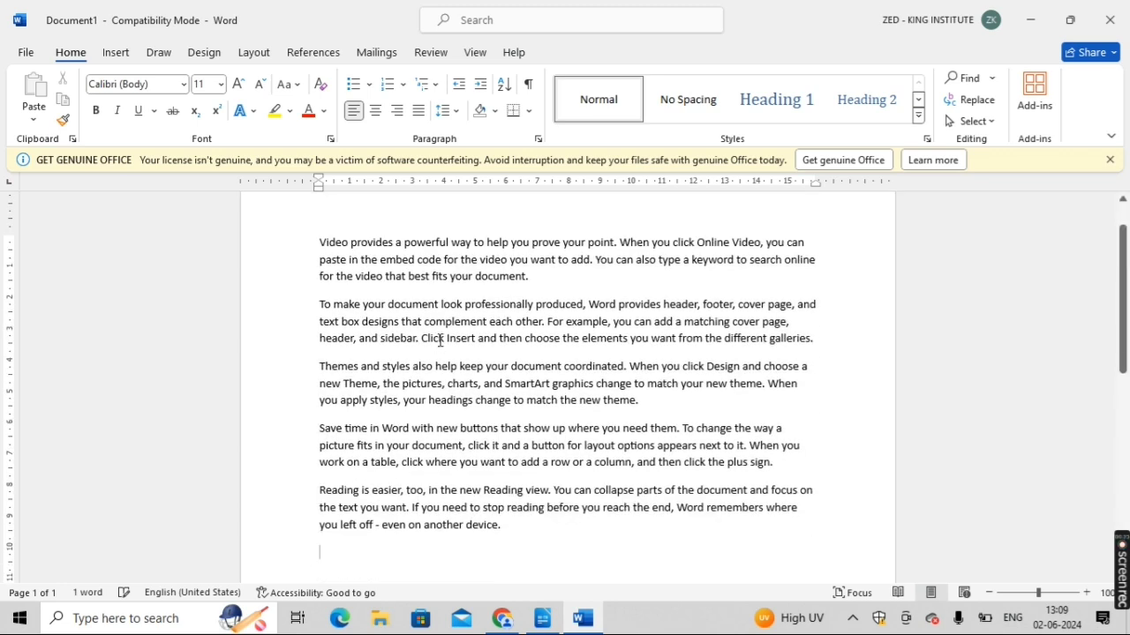
{"action": "key", "text": "ctrl+a"}
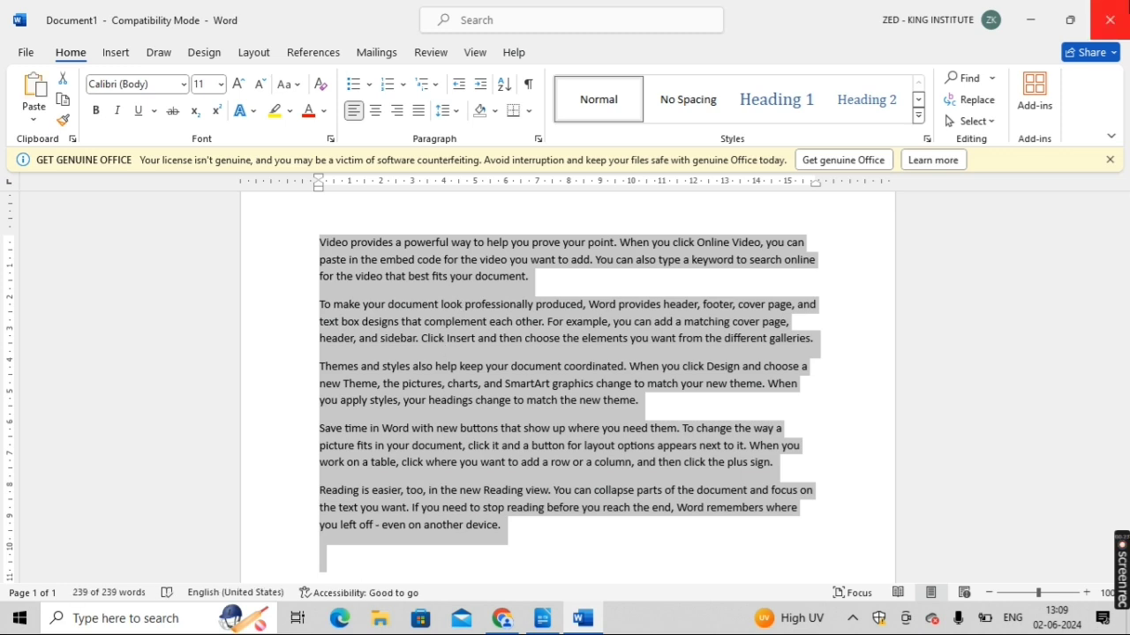
Step: Close the Word document, saving it to Documents under the suggested file name "Video provides a powerful way to help you prove your point"
{"action": "left_click", "coordinate": [1109, 19]}
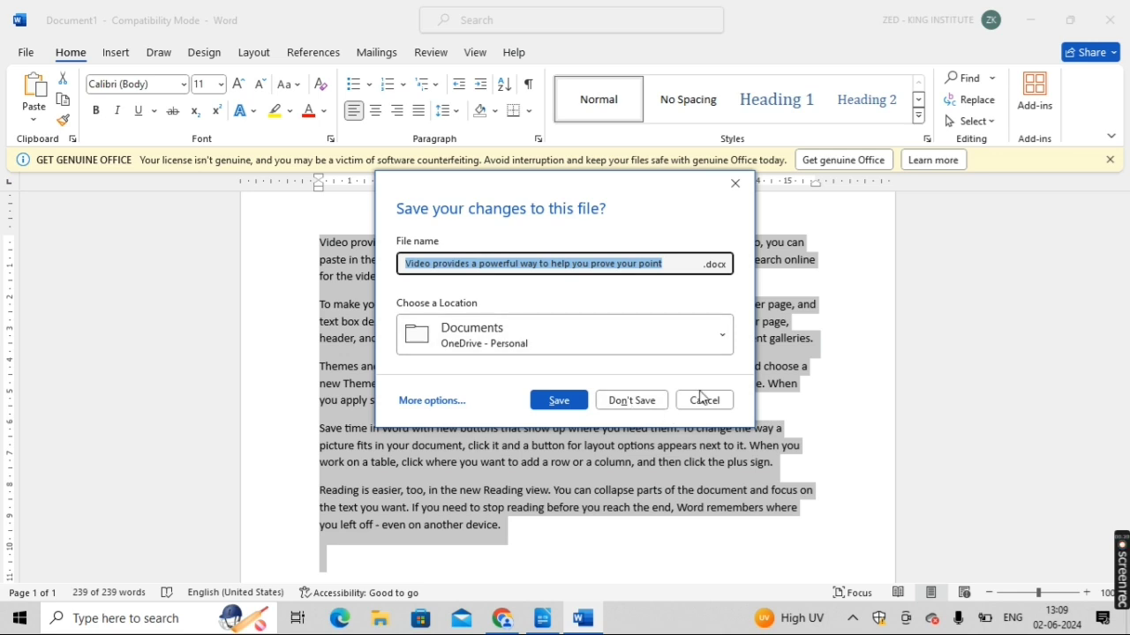
{"action": "left_click", "coordinate": [703, 398]}
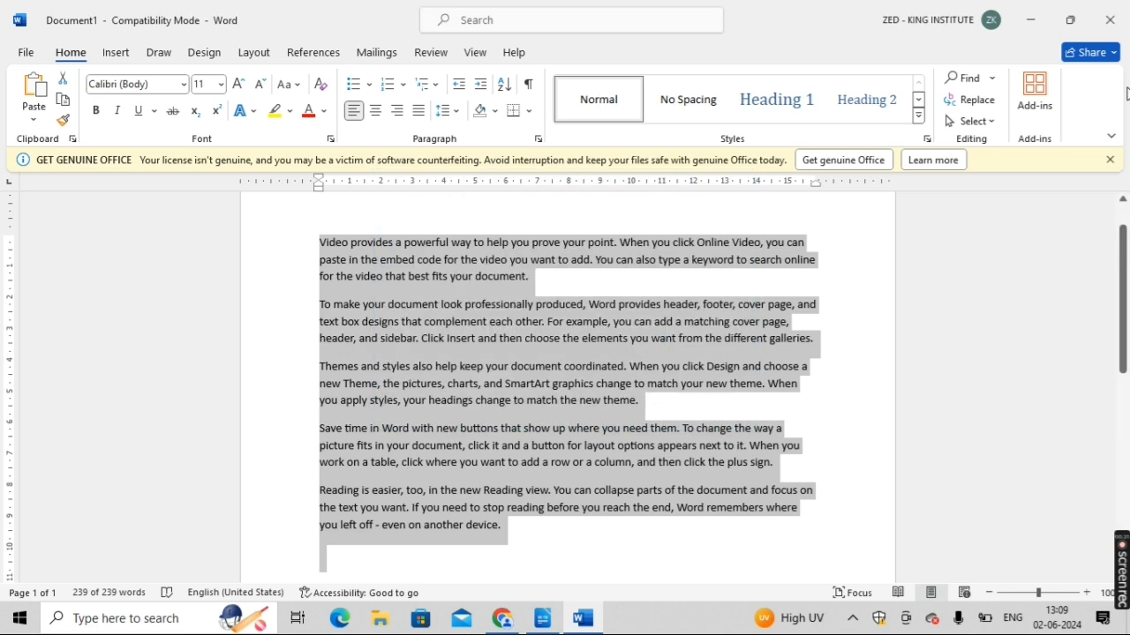
{"action": "left_click", "coordinate": [1109, 19]}
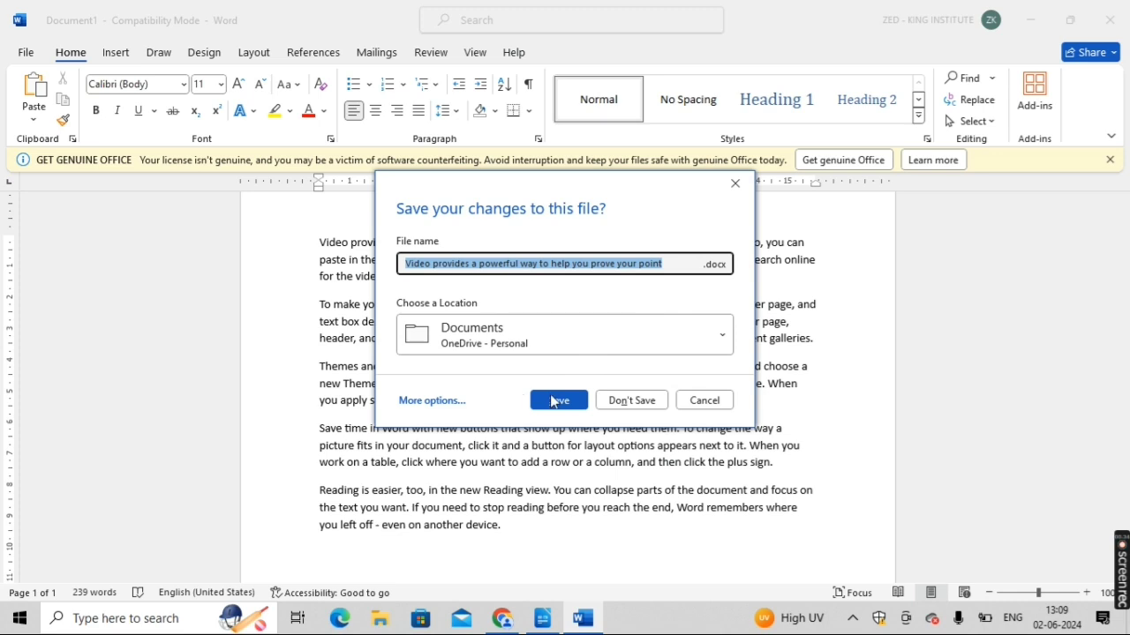
{"action": "left_click", "coordinate": [559, 401]}
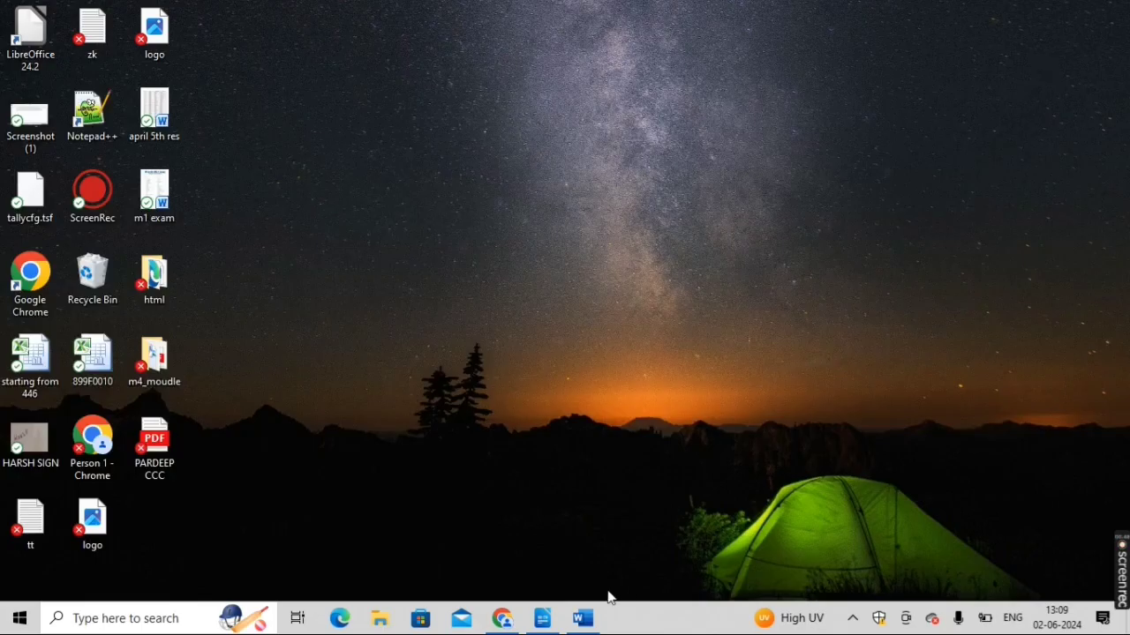
Step: Switch to LibreOffice Writer and replace the stray letters "dt" with the copied sample paragraphs
{"action": "left_click", "coordinate": [549, 622]}
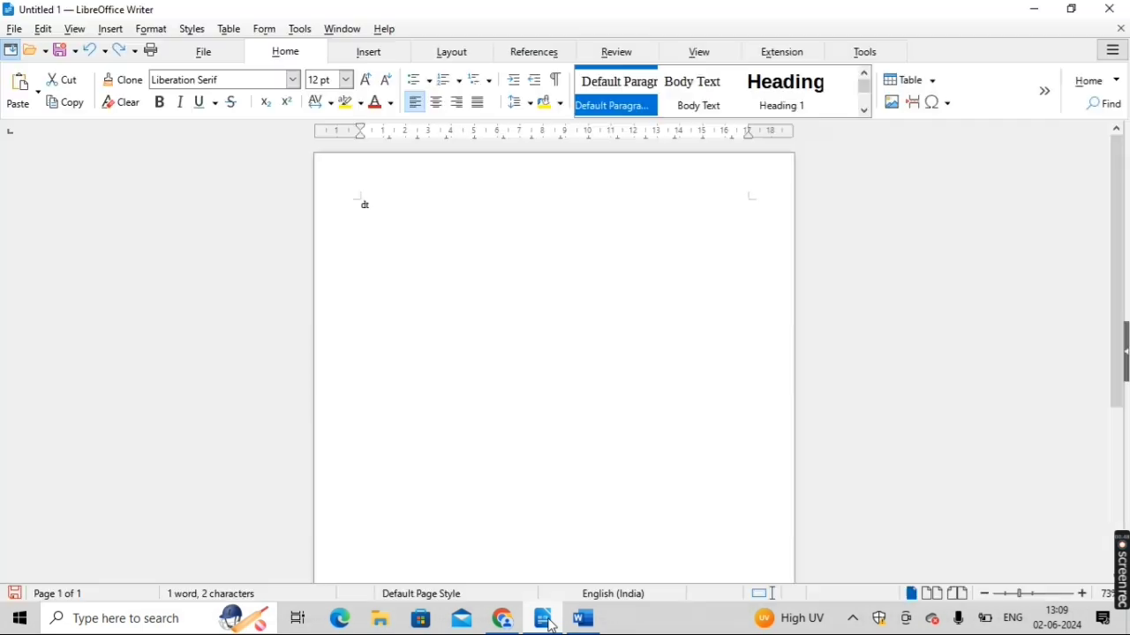
{"action": "key", "text": "BackSpace"}
{"action": "key", "text": "BackSpace"}
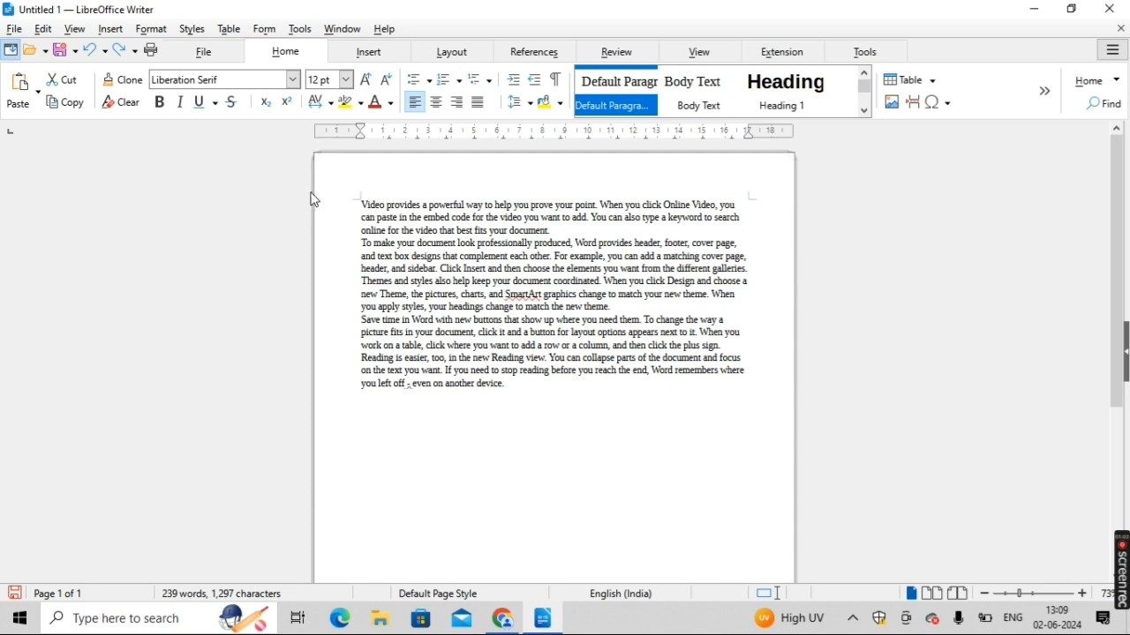
Step: Create a new blank text document
{"action": "left_click", "coordinate": [205, 60]}
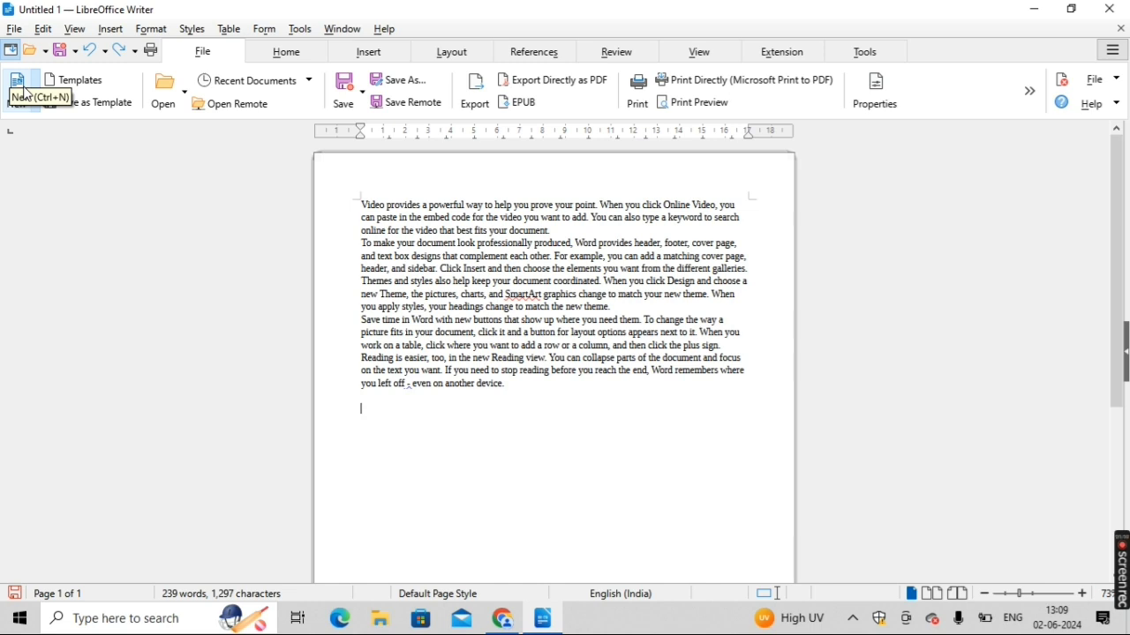
{"action": "left_click", "coordinate": [26, 91]}
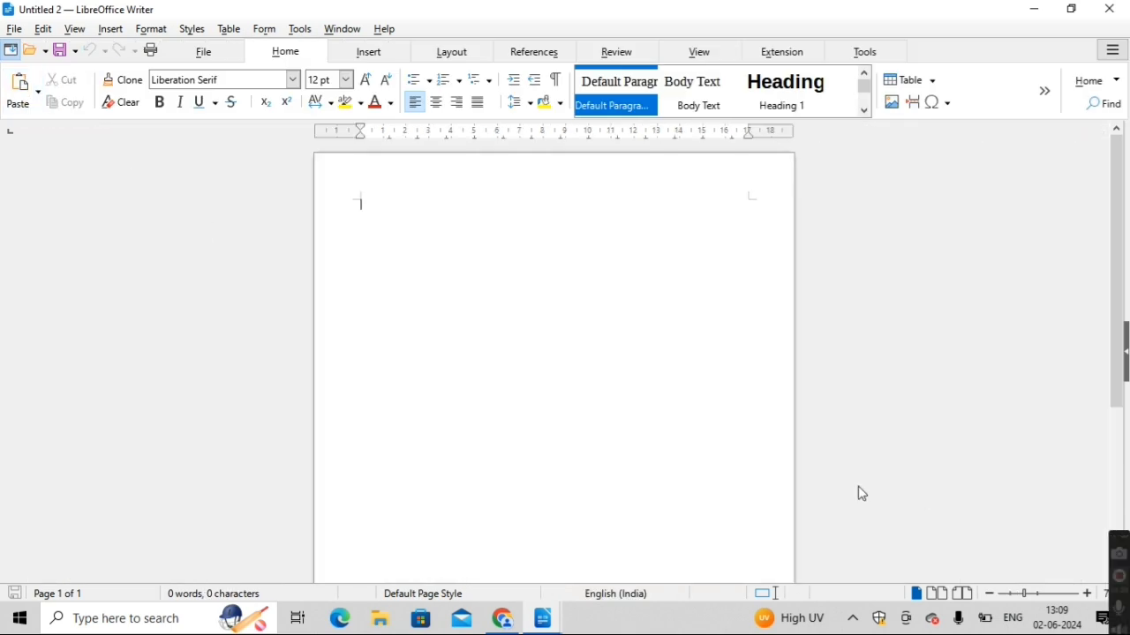
Step: Create a document from the CV template
{"action": "left_click", "coordinate": [235, 56]}
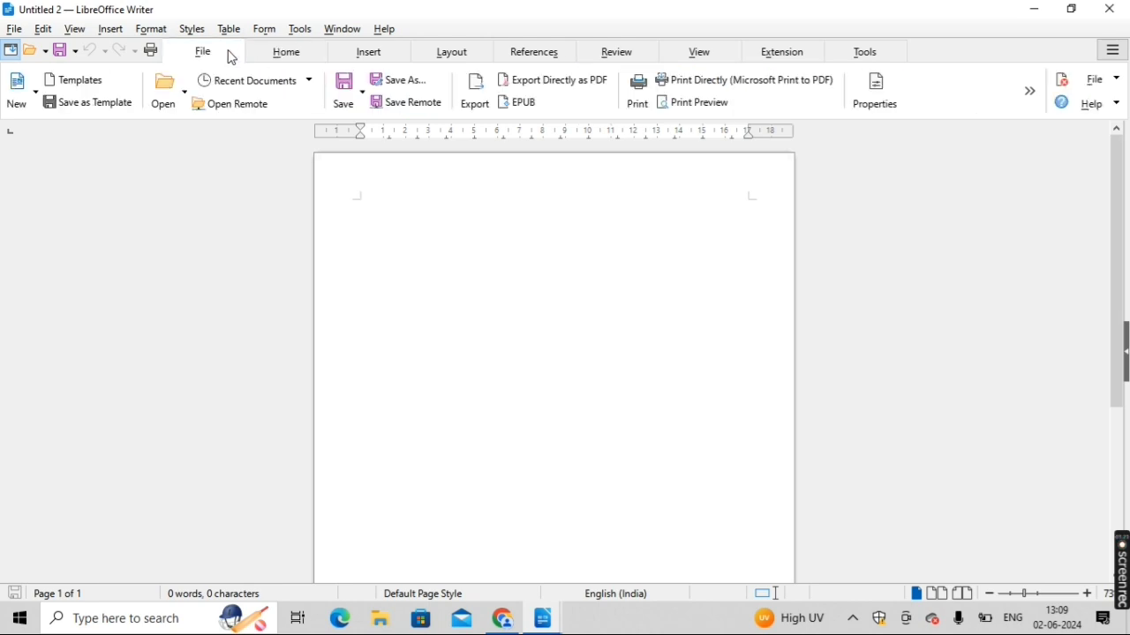
{"action": "left_click", "coordinate": [93, 84]}
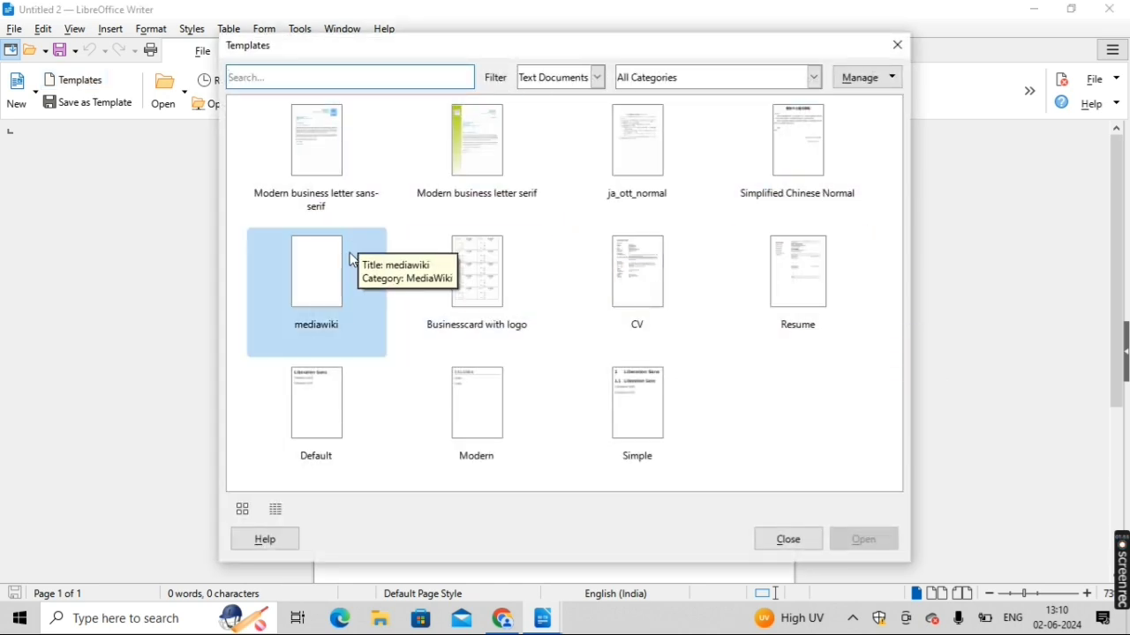
{"action": "left_click", "coordinate": [640, 260]}
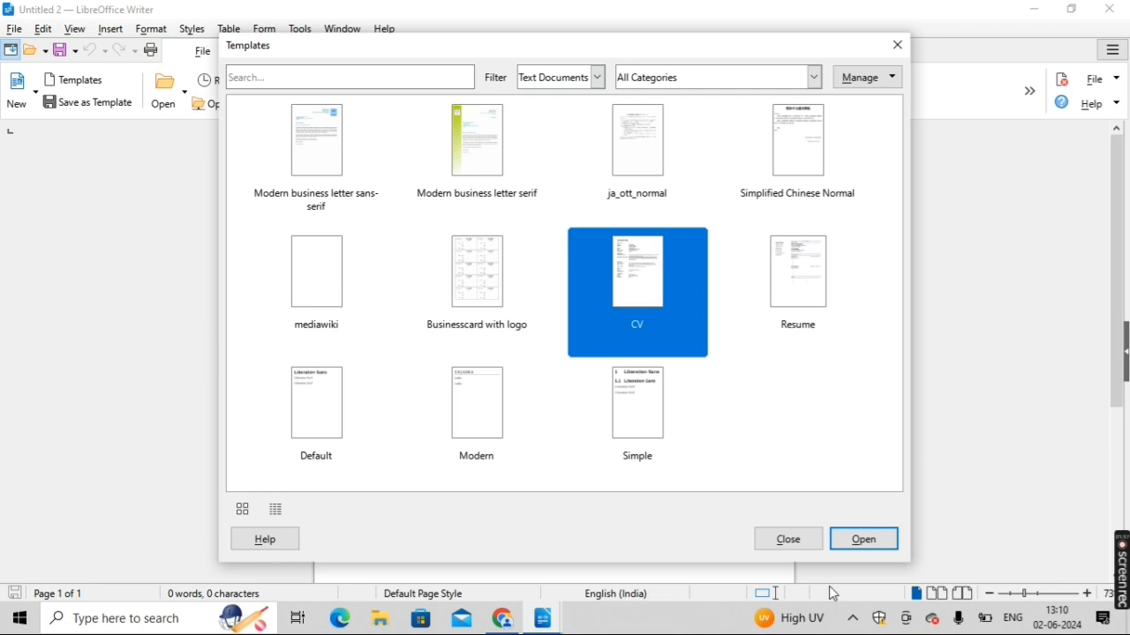
{"action": "left_click", "coordinate": [854, 539]}
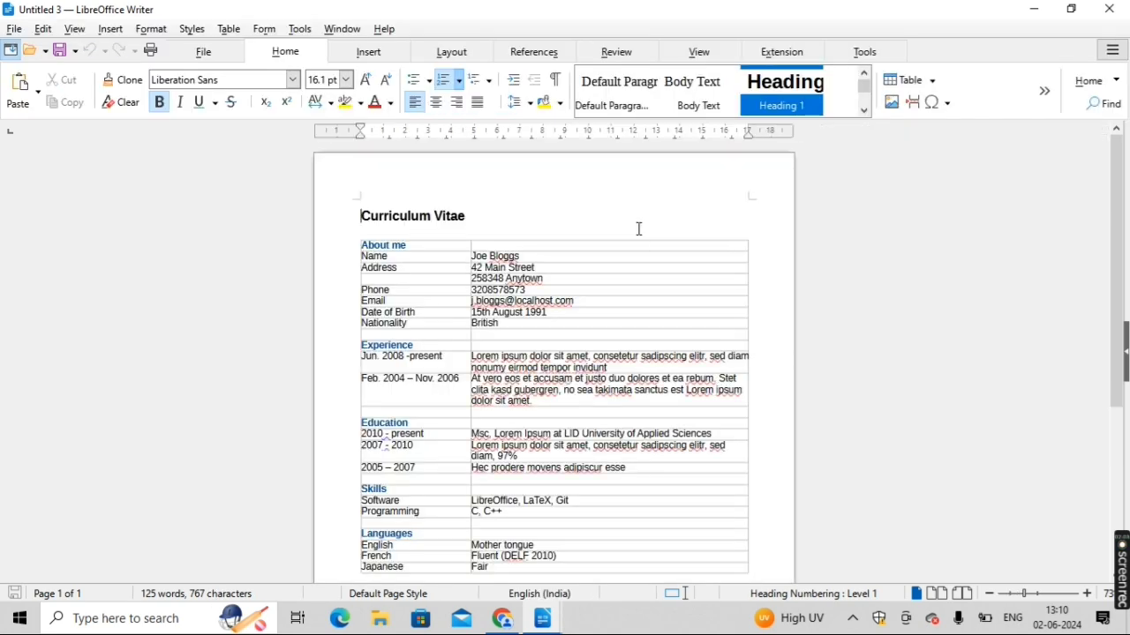
Step: Replace the sample name in the CV's About me section with another person's name, and close the document without saving
{"action": "left_click", "coordinate": [565, 258]}
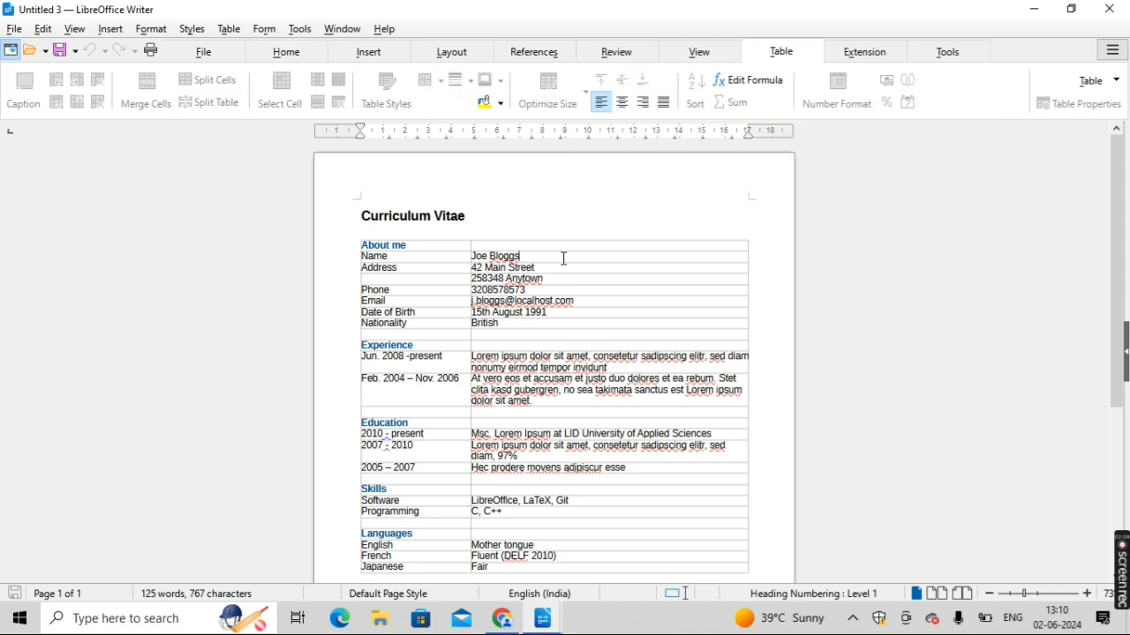
{"action": "key", "text": "BackSpace"}
{"action": "key", "text": "BackSpace"}
{"action": "key", "text": "BackSpace"}
{"action": "key", "text": "BackSpace"}
{"action": "key", "text": "BackSpace"}
{"action": "key", "text": "BackSpace"}
{"action": "key", "text": "BackSpace"}
{"action": "key", "text": "BackSpace"}
{"action": "key", "text": "BackSpace"}
{"action": "key", "text": "BackSpace"}
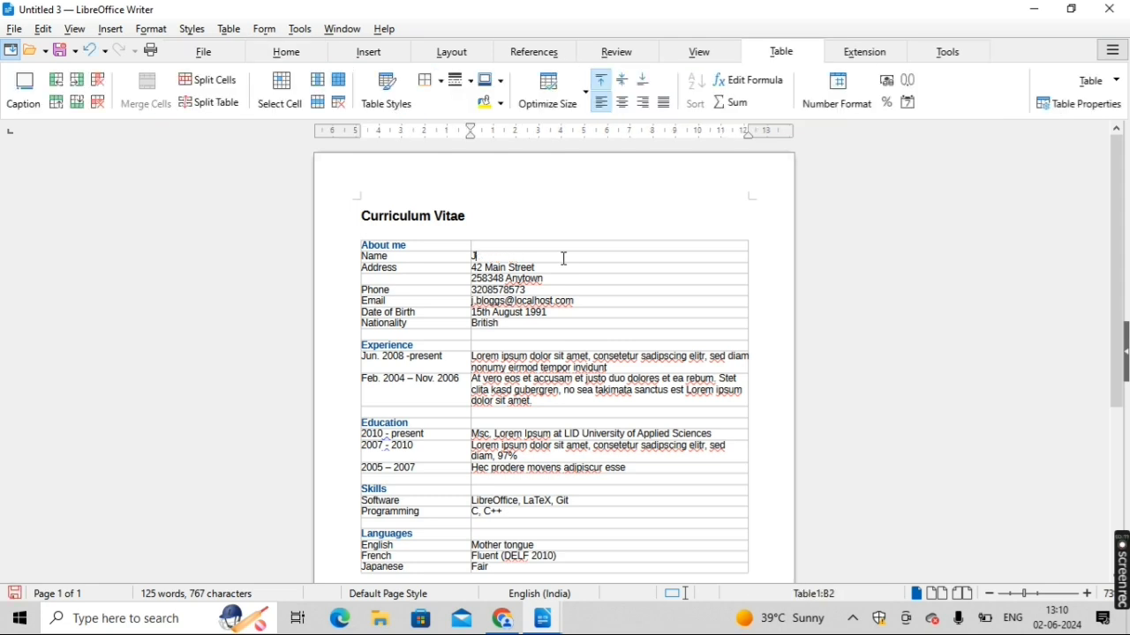
{"action": "type", "text": "Man"}
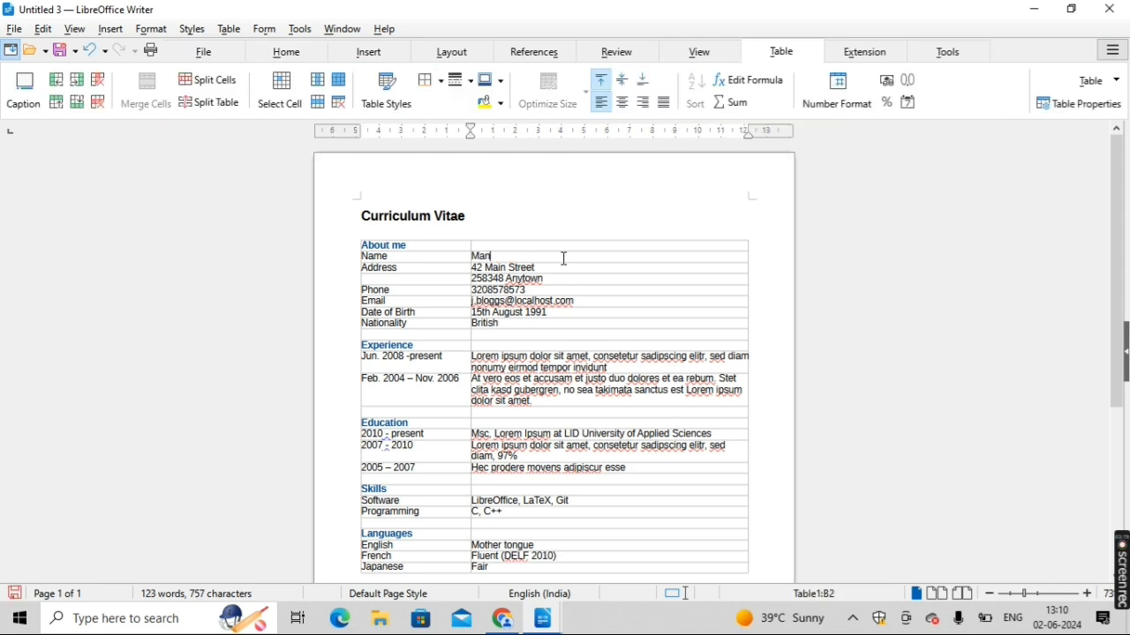
{"action": "type", "text": "upriya"}
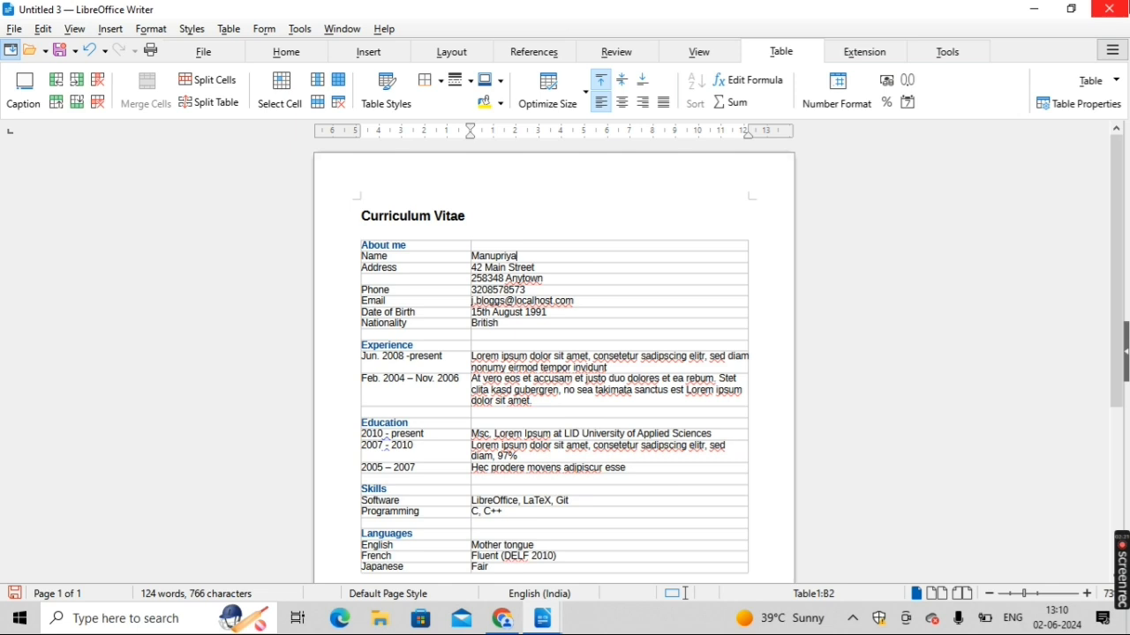
{"action": "left_click", "coordinate": [1110, 9]}
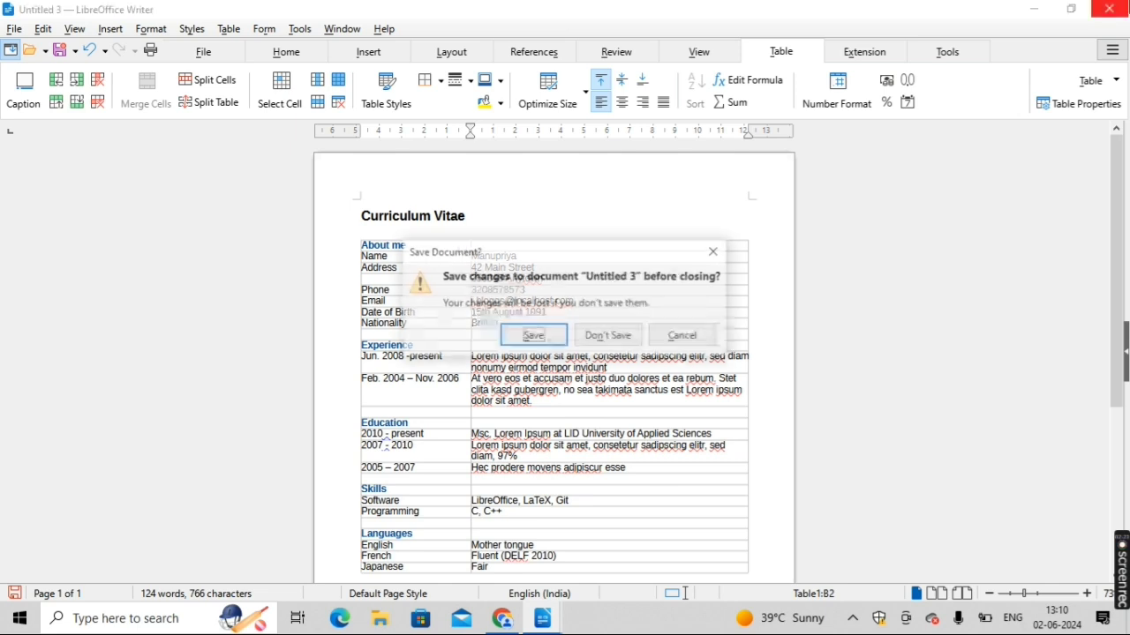
{"action": "left_click", "coordinate": [609, 335]}
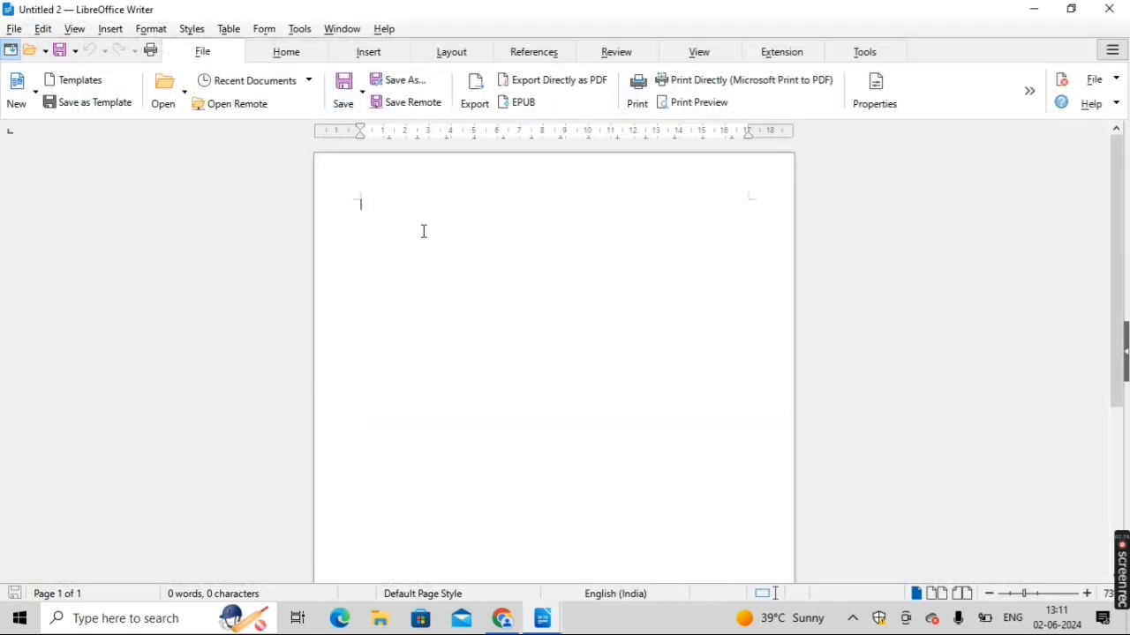
Step: View the Save As Template options and close them without saving a template
{"action": "left_click", "coordinate": [108, 114]}
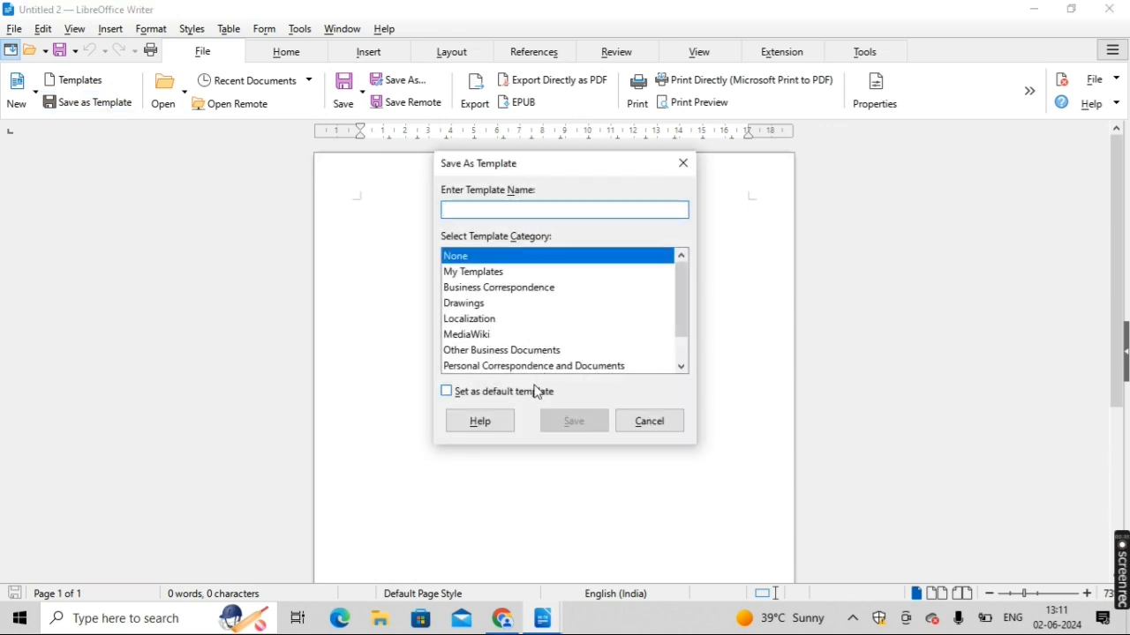
{"action": "left_click", "coordinate": [635, 431]}
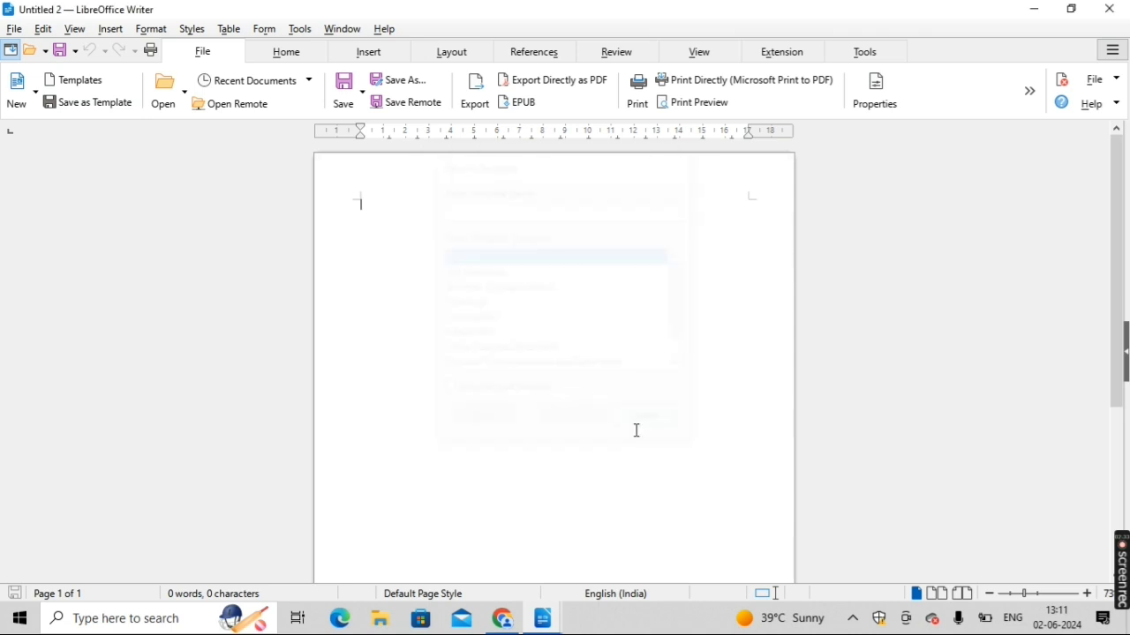
Step: Open the spreadsheet "5 to 6" from the Documents folder to view it, and close it again
{"action": "left_click", "coordinate": [171, 94]}
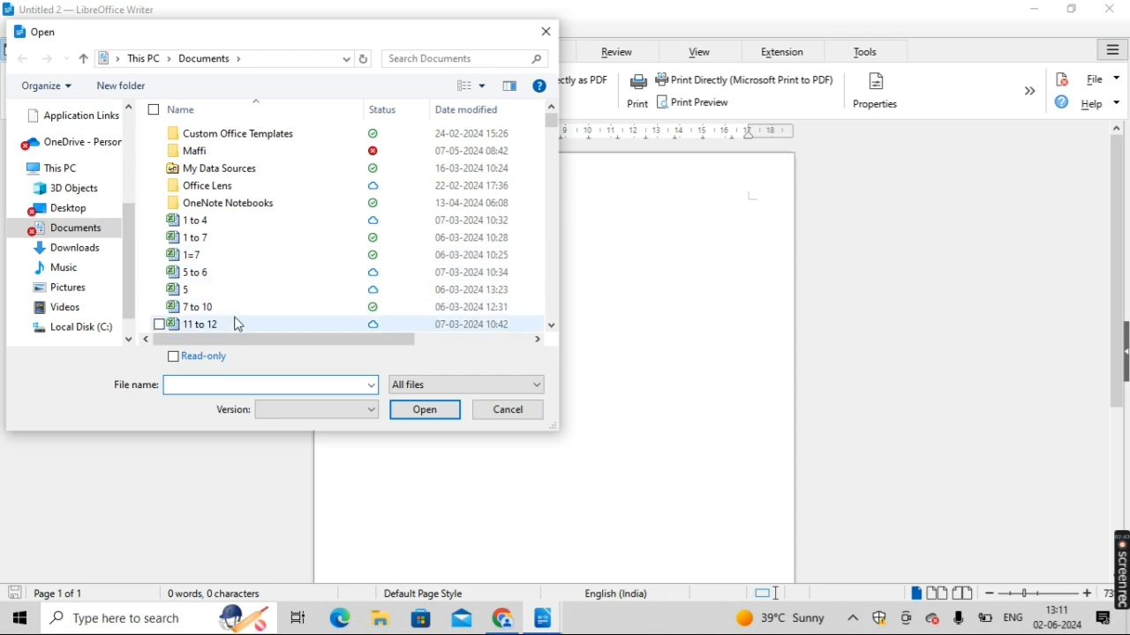
{"action": "right_click", "coordinate": [554, 132]}
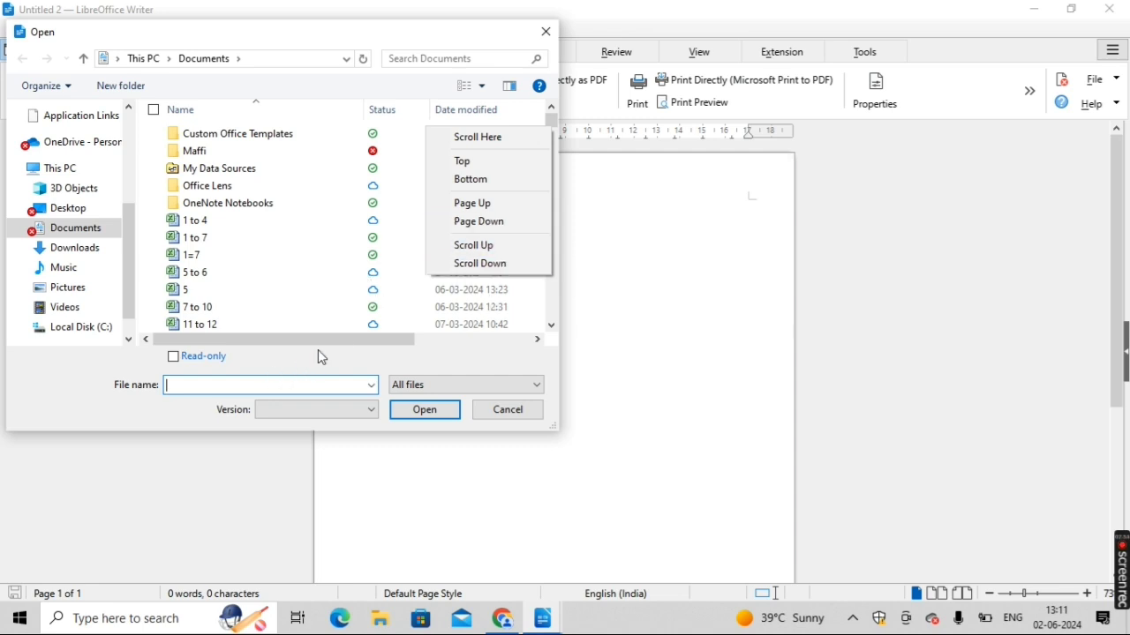
{"action": "left_click", "coordinate": [353, 342]}
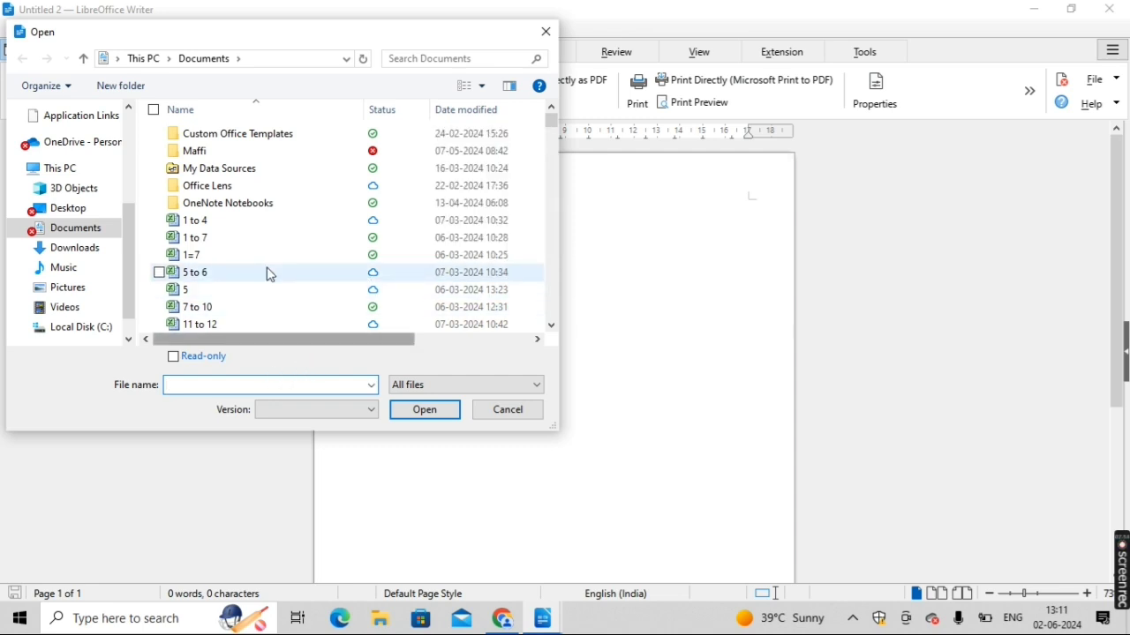
{"action": "double_click", "coordinate": [271, 274]}
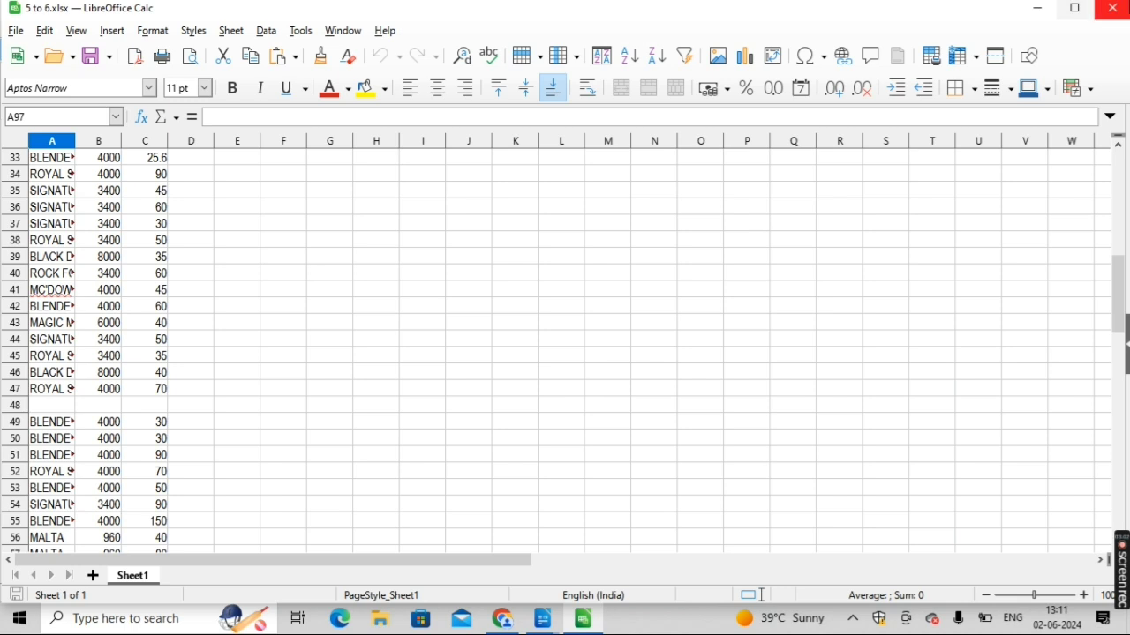
{"action": "left_click", "coordinate": [1110, 9]}
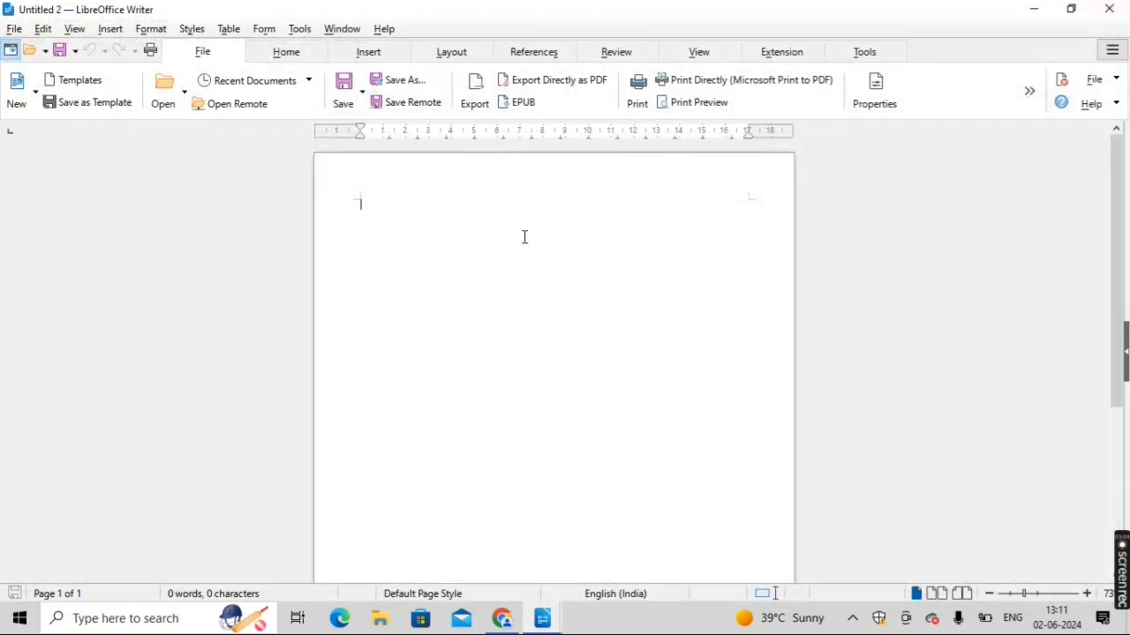
Step: Clear the list of recent documents and check the list again
{"action": "left_click", "coordinate": [288, 85]}
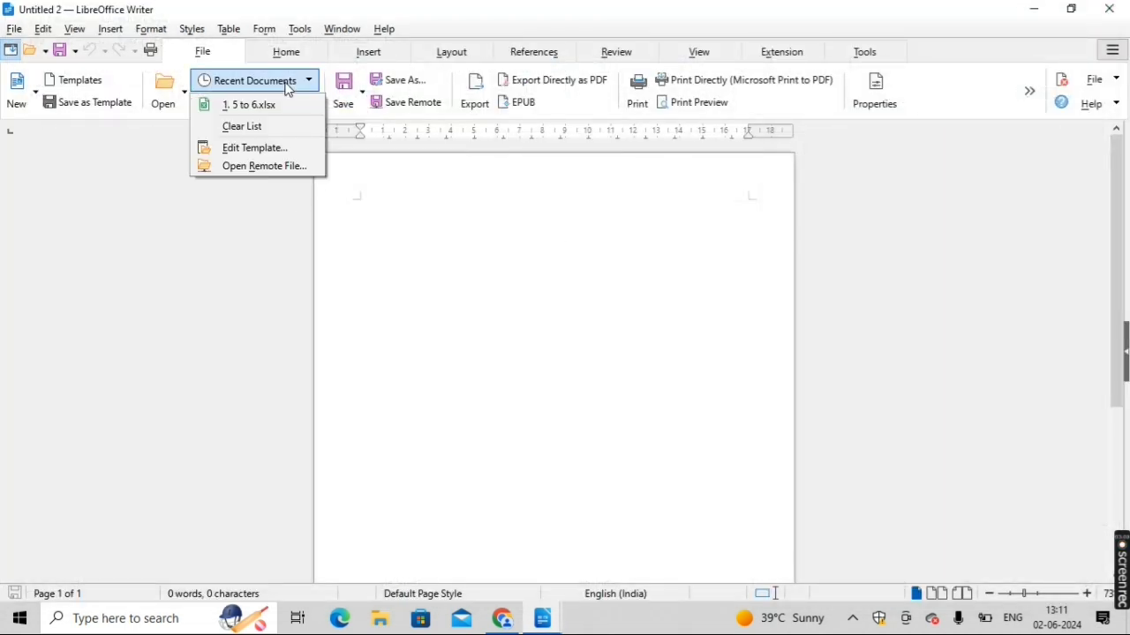
{"action": "left_click", "coordinate": [270, 137]}
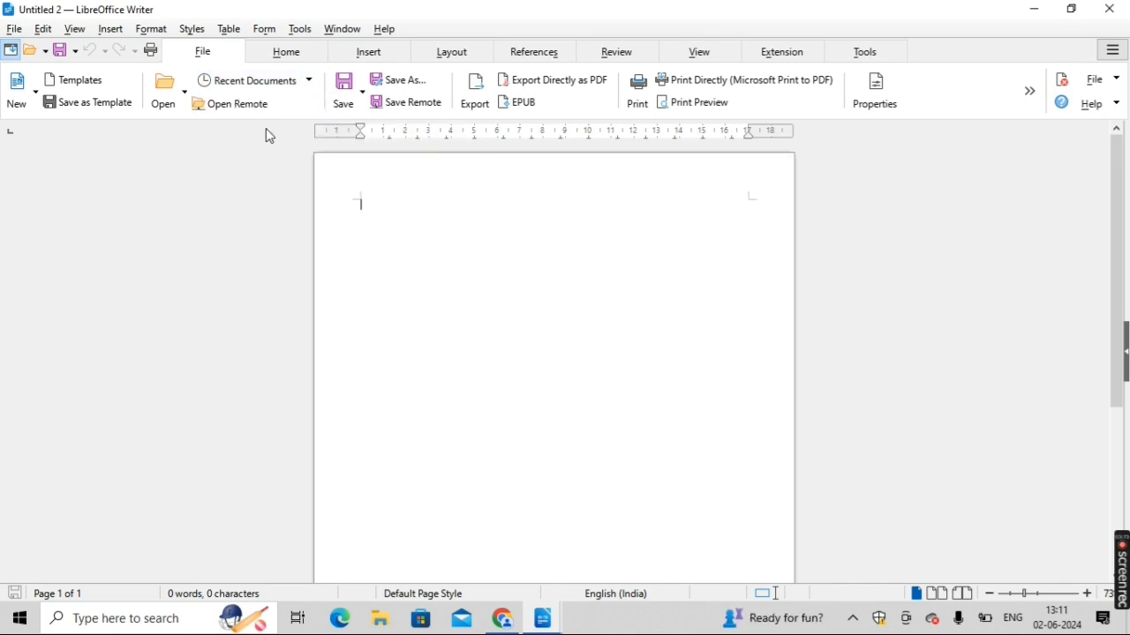
{"action": "left_click", "coordinate": [309, 82]}
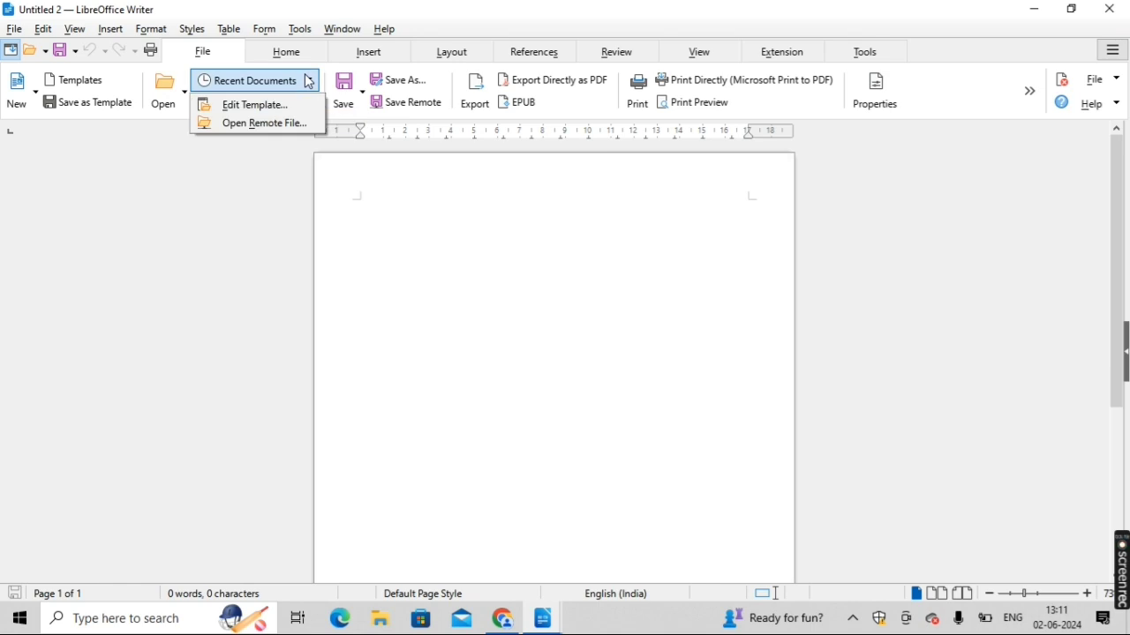
{"action": "left_click", "coordinate": [338, 220]}
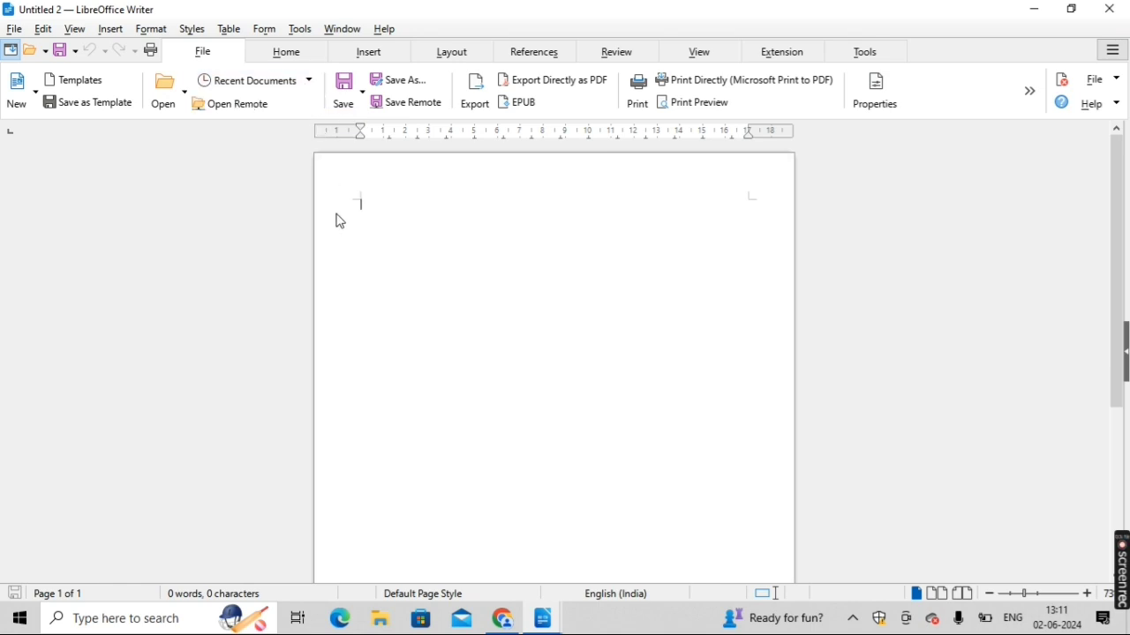
Step: View and dismiss the Remote Files dialog, and paste the copied sample paragraphs into the blank document
{"action": "left_click", "coordinate": [264, 123]}
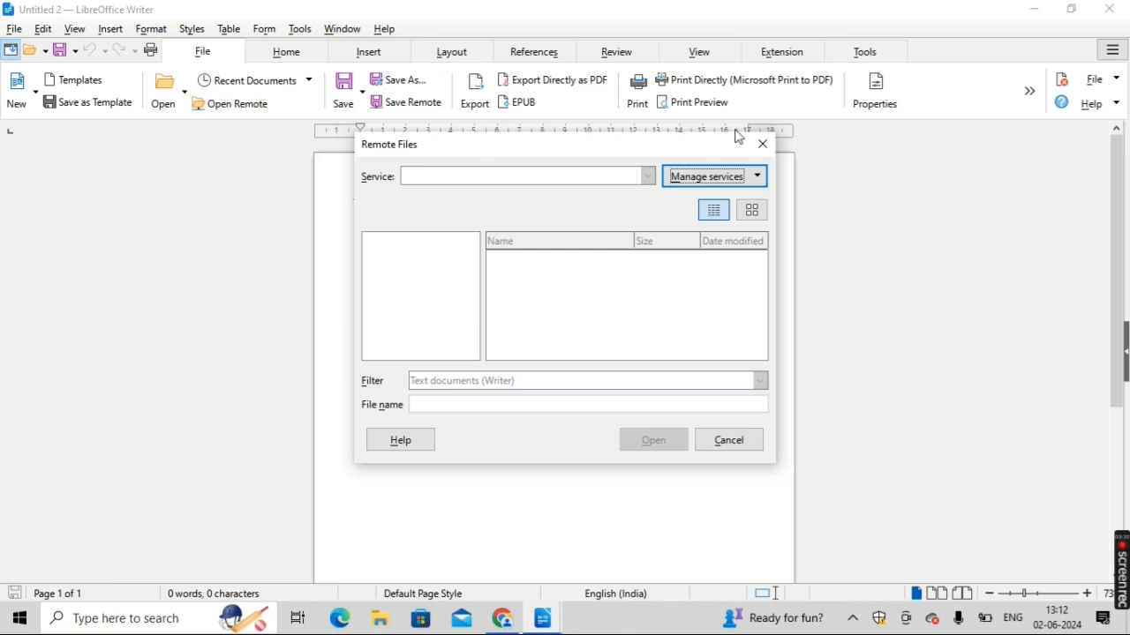
{"action": "left_click", "coordinate": [765, 144]}
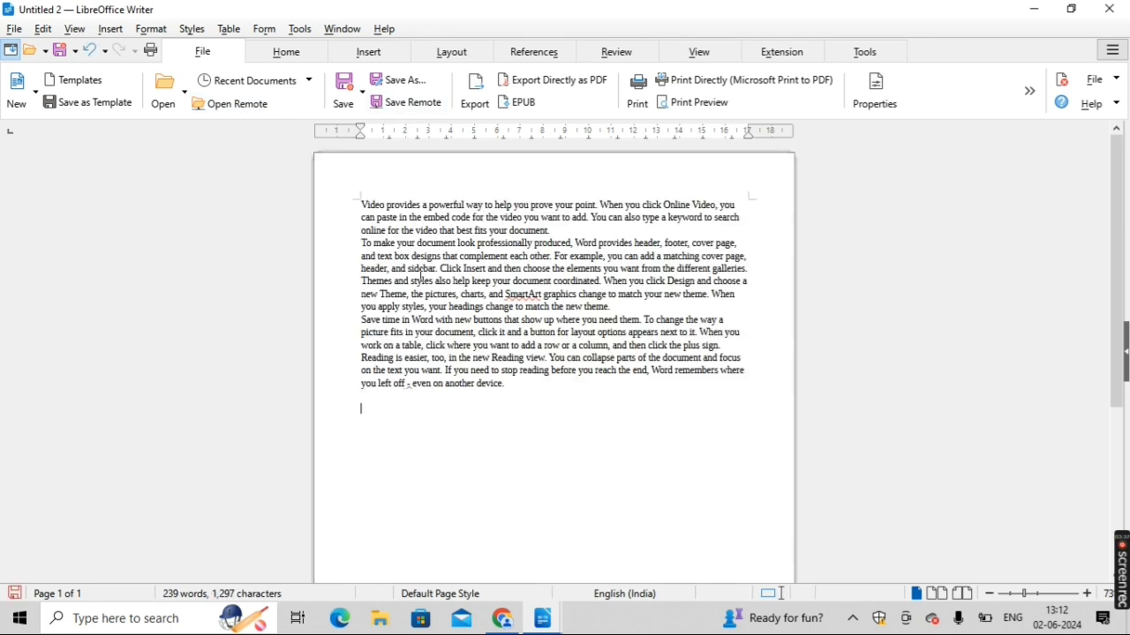
Step: Save the document as "Untitled 2" in ODF Text Document format in Documents, and save a copy in Pictures
{"action": "left_click", "coordinate": [345, 92]}
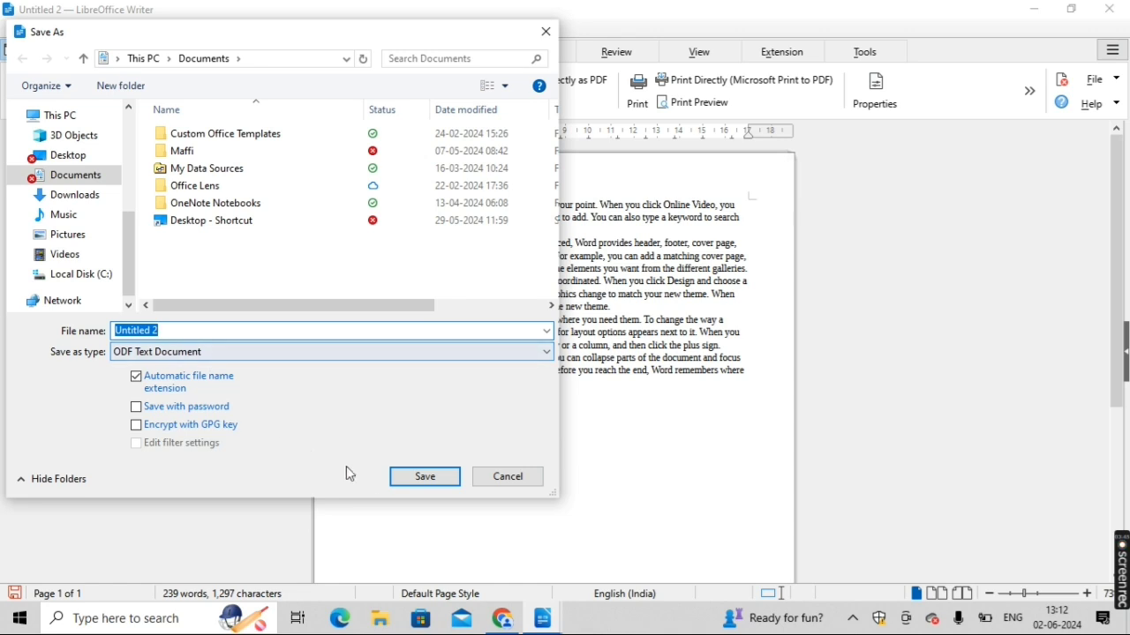
{"action": "left_click", "coordinate": [417, 477]}
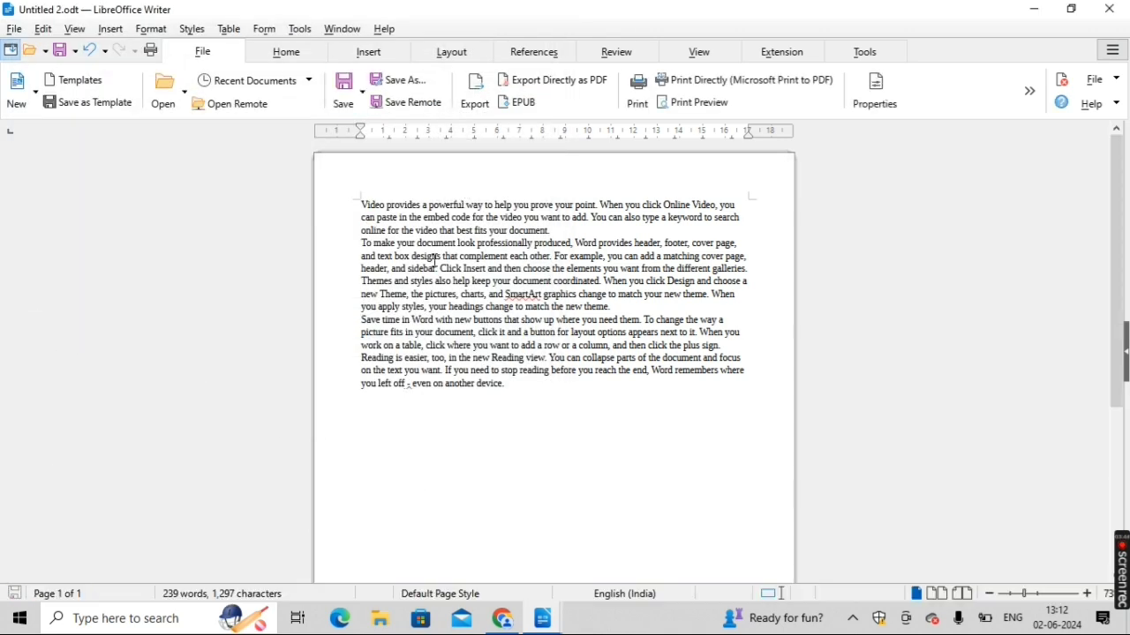
{"action": "left_click", "coordinate": [396, 81]}
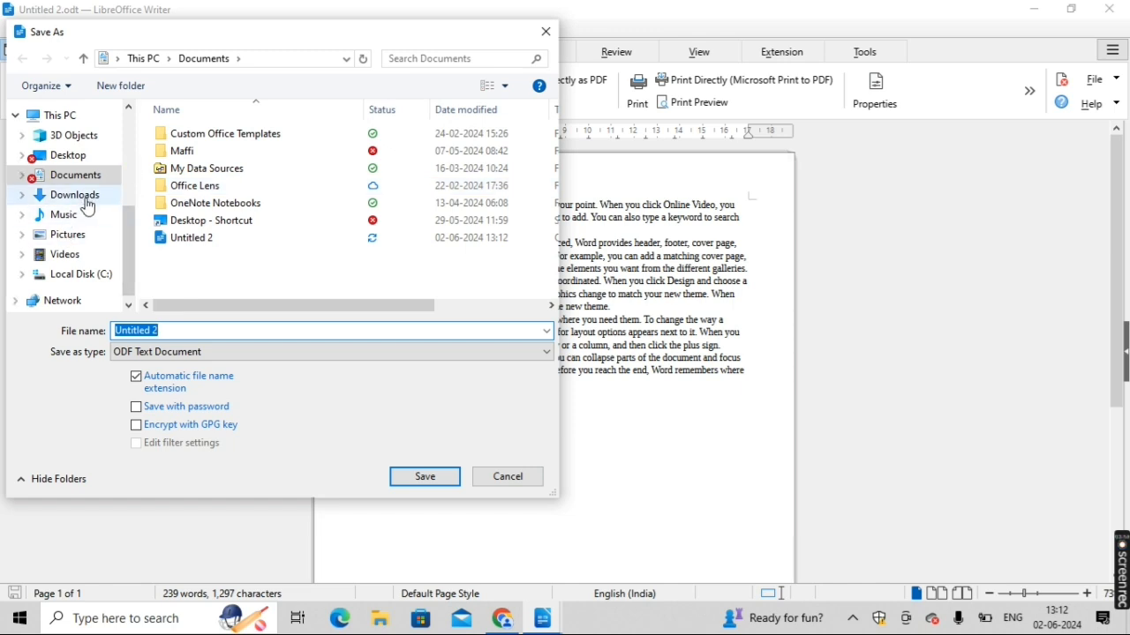
{"action": "left_click", "coordinate": [75, 236]}
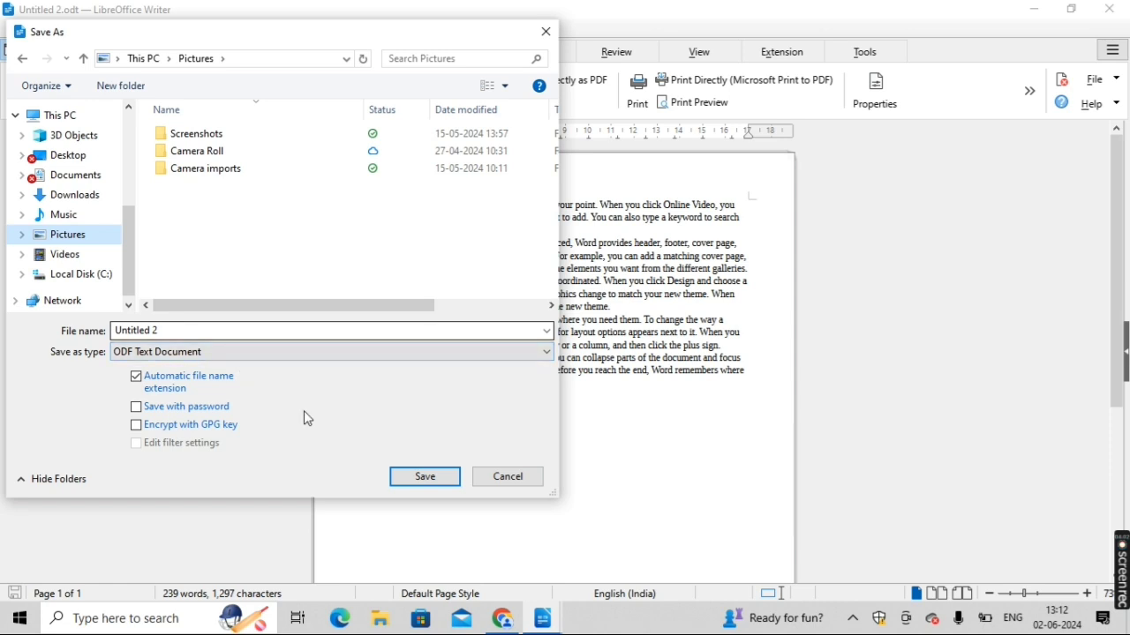
{"action": "left_click", "coordinate": [426, 478]}
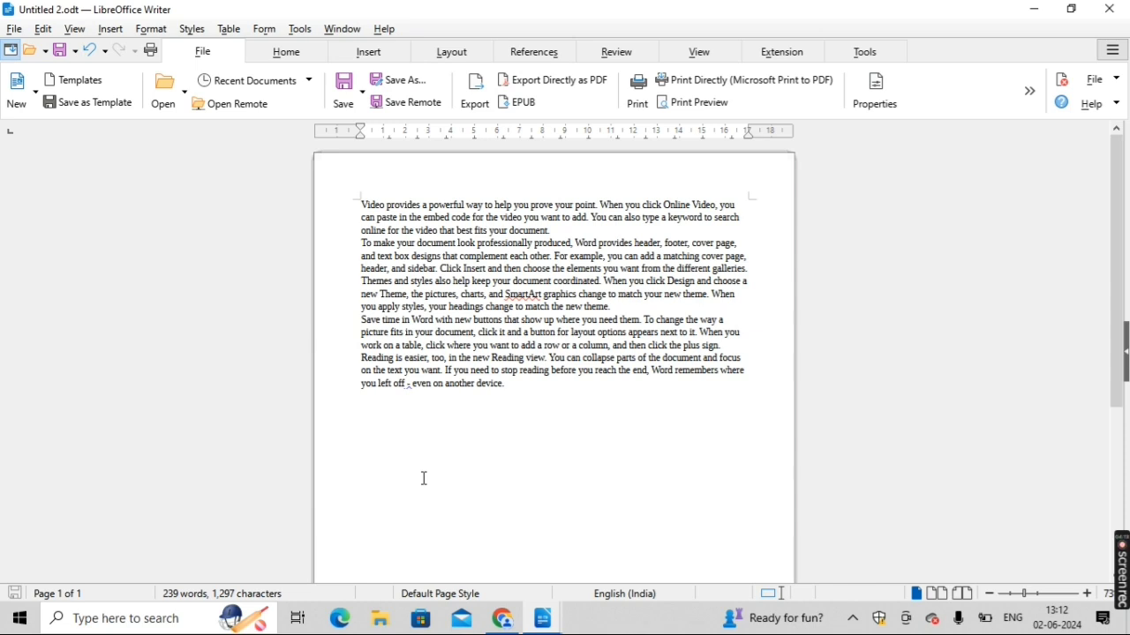
Step: View the Save Remote and Export dialogs, and dismiss each without saving or exporting anything
{"action": "left_click", "coordinate": [409, 103]}
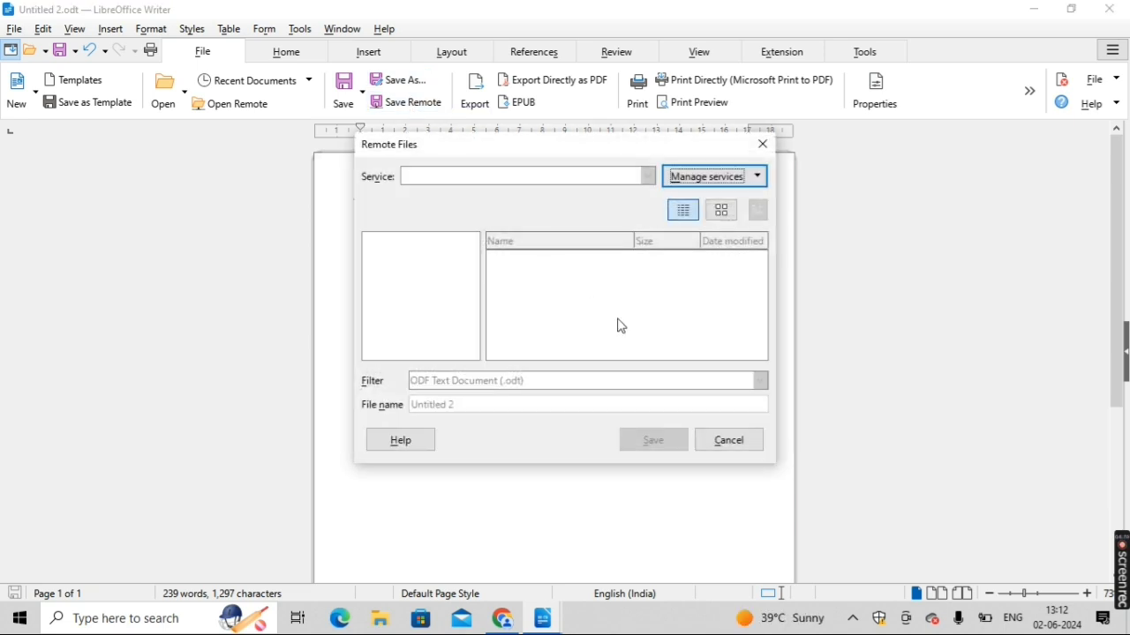
{"action": "left_click", "coordinate": [730, 439]}
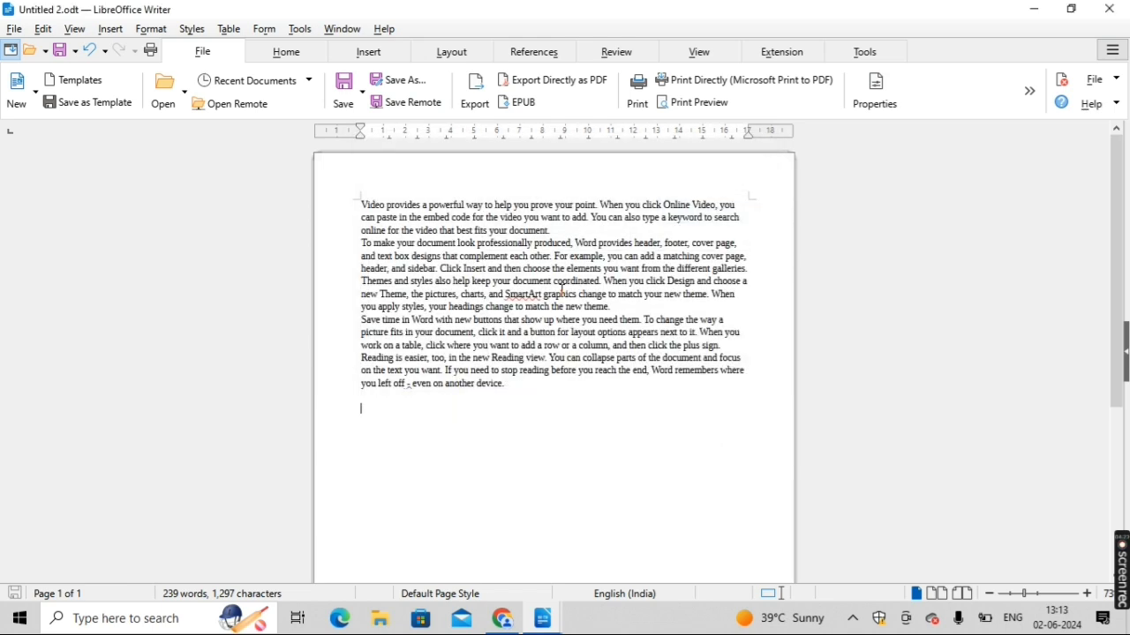
{"action": "left_click", "coordinate": [481, 93]}
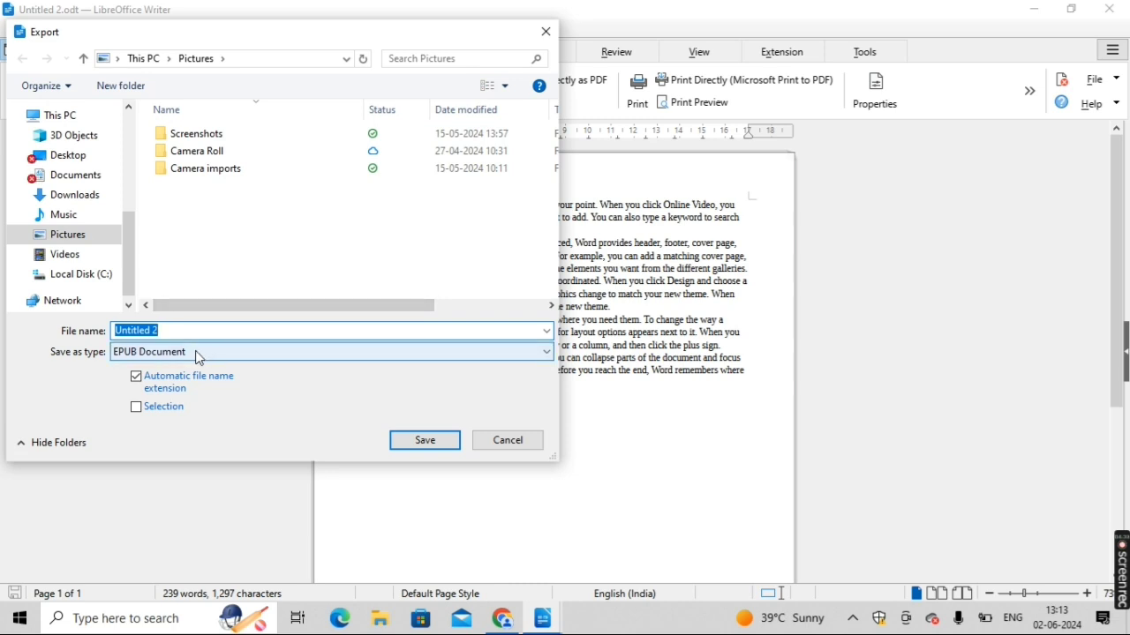
{"action": "left_click", "coordinate": [503, 446]}
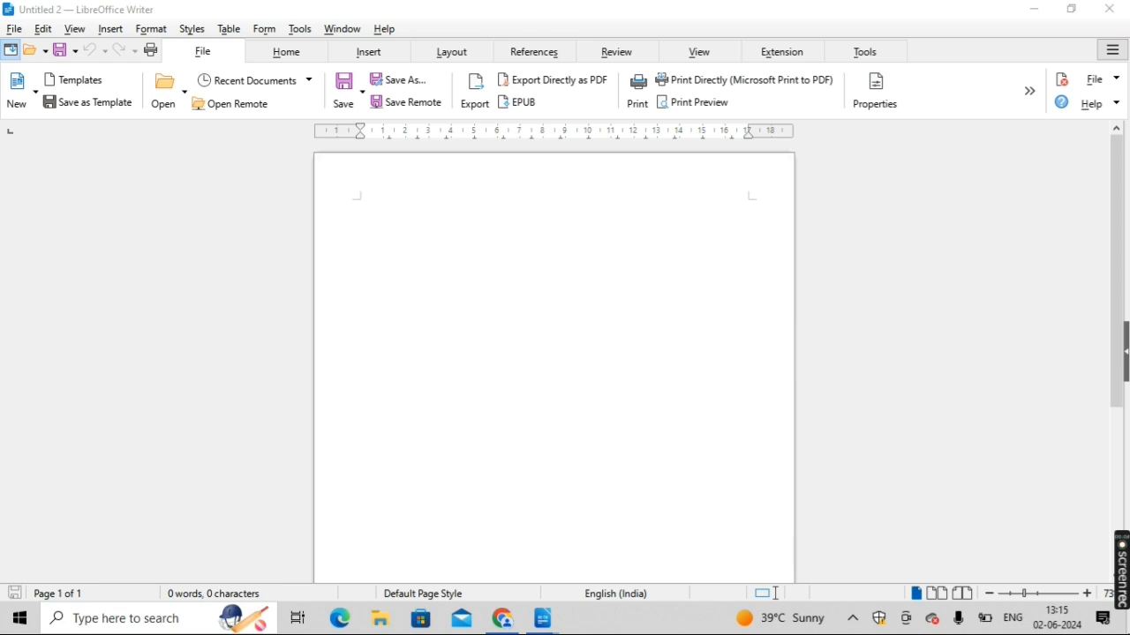
Step: Open "rt" from the Pictures folder using the "PDF - Portable Document Format (Writer)" file type
{"action": "left_click", "coordinate": [184, 107]}
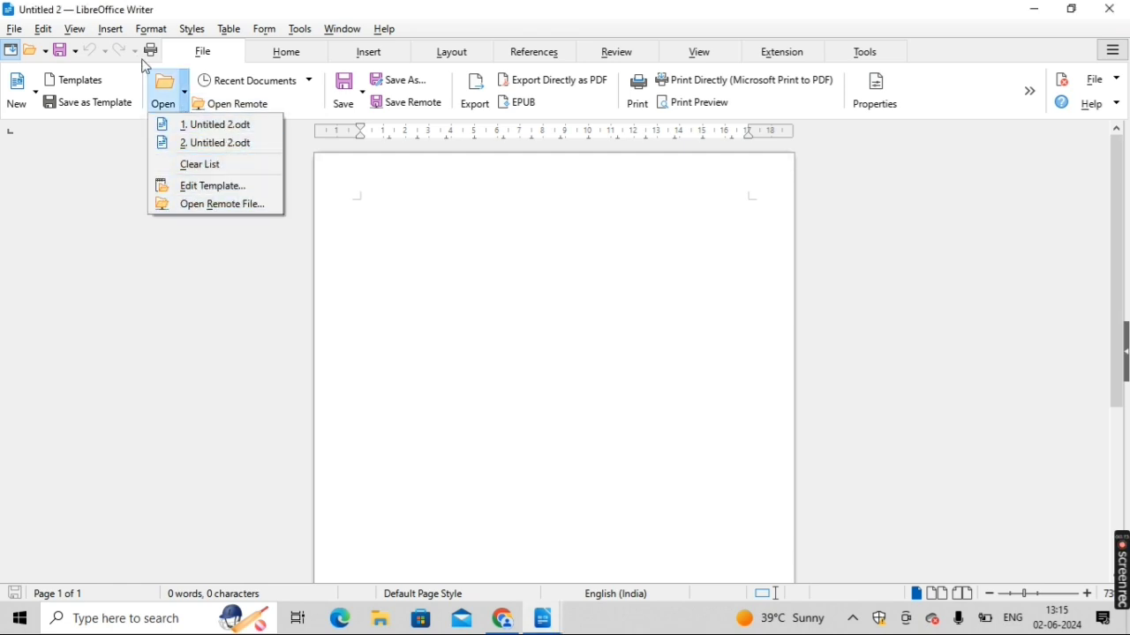
{"action": "left_click", "coordinate": [187, 93]}
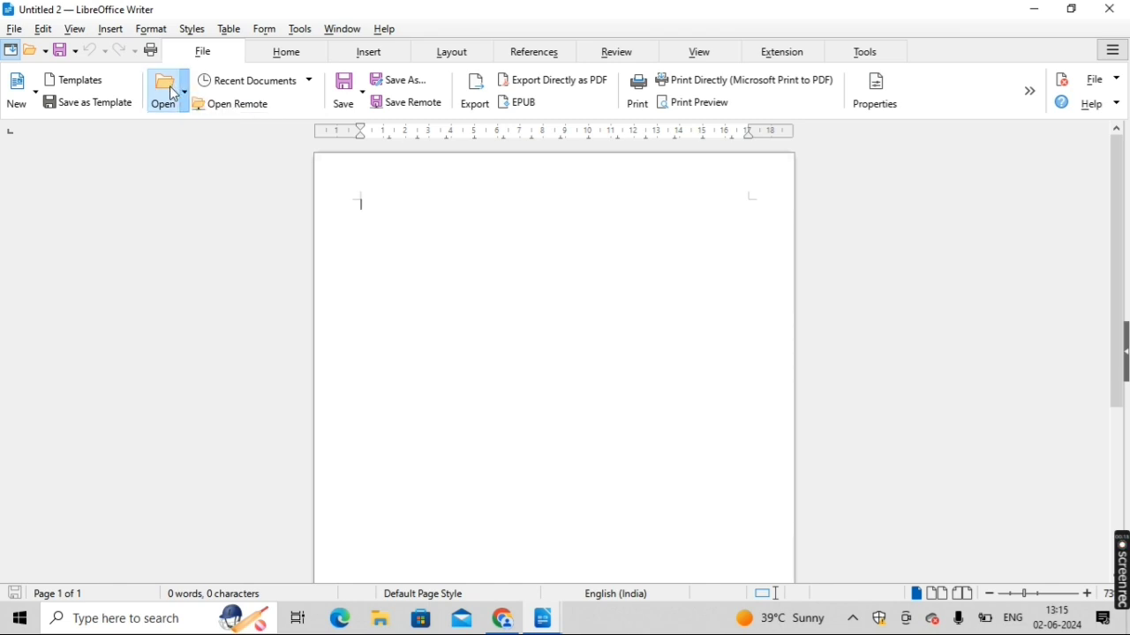
{"action": "left_click", "coordinate": [176, 93]}
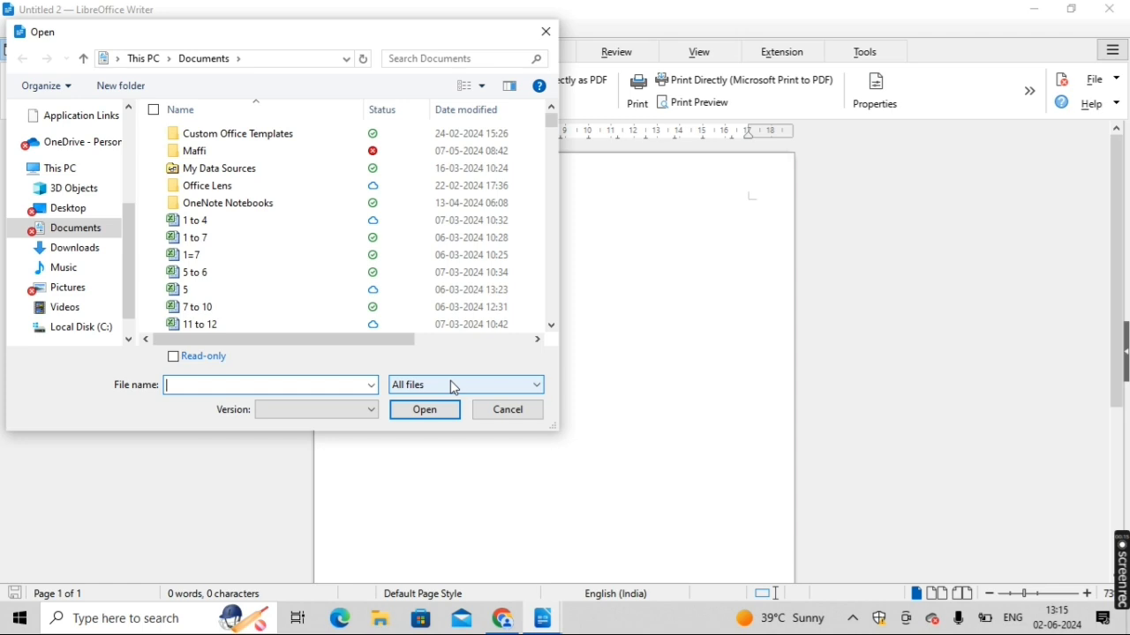
{"action": "left_click", "coordinate": [453, 385]}
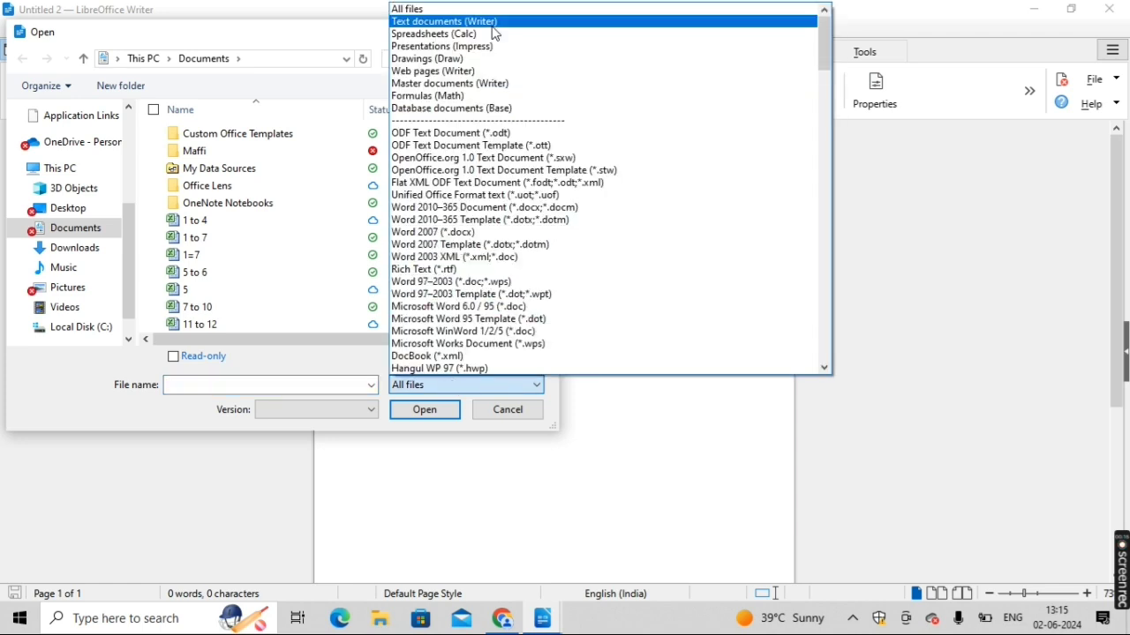
{"action": "left_click", "coordinate": [830, 130]}
{"action": "scroll", "coordinate": [830, 130], "scroll_direction": "down", "scroll_amount": 2}
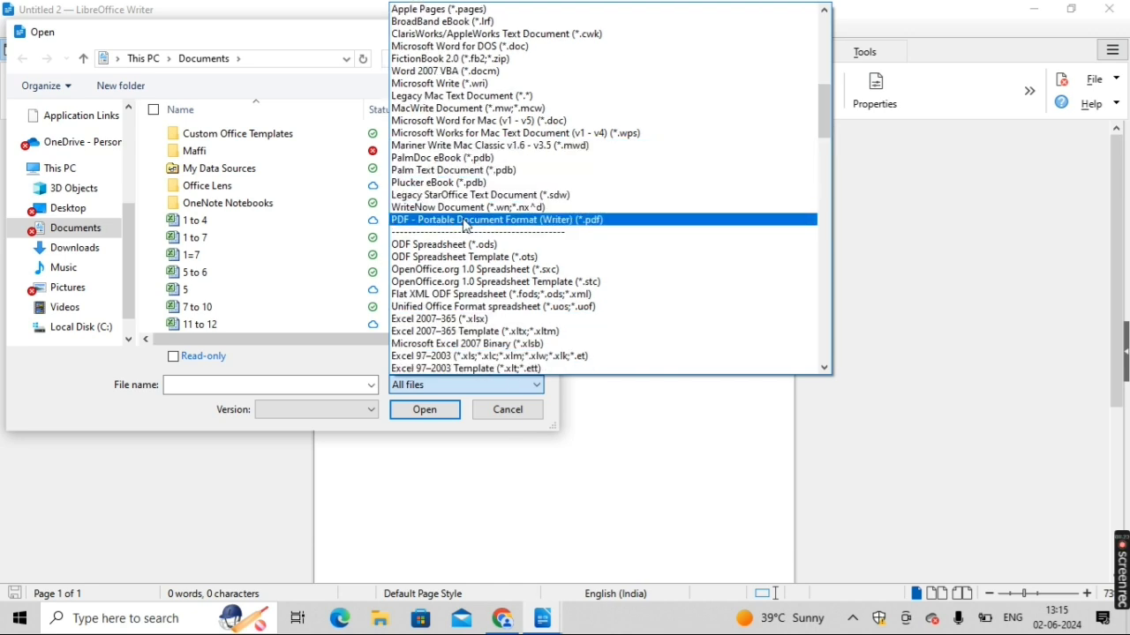
{"action": "left_click", "coordinate": [467, 220]}
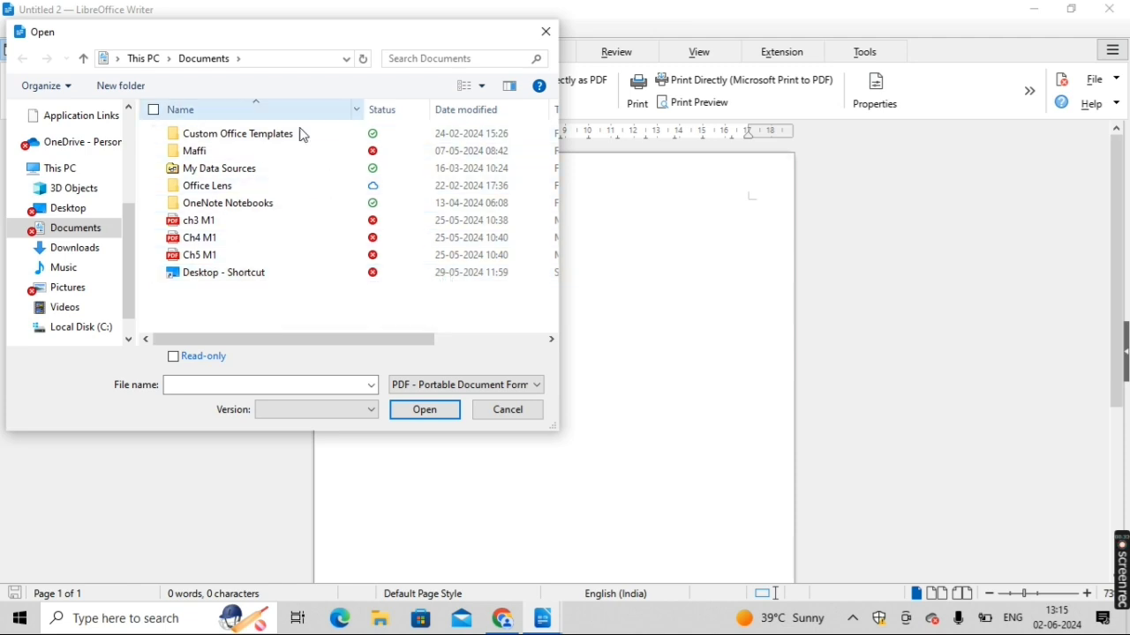
{"action": "left_click", "coordinate": [56, 294]}
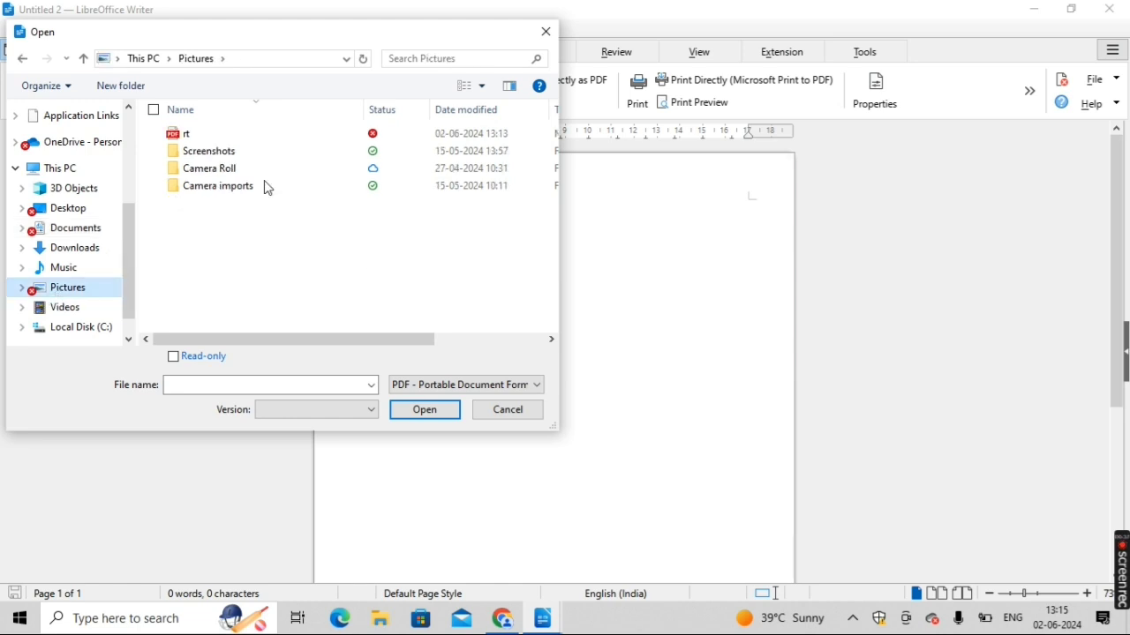
{"action": "double_click", "coordinate": [354, 134]}
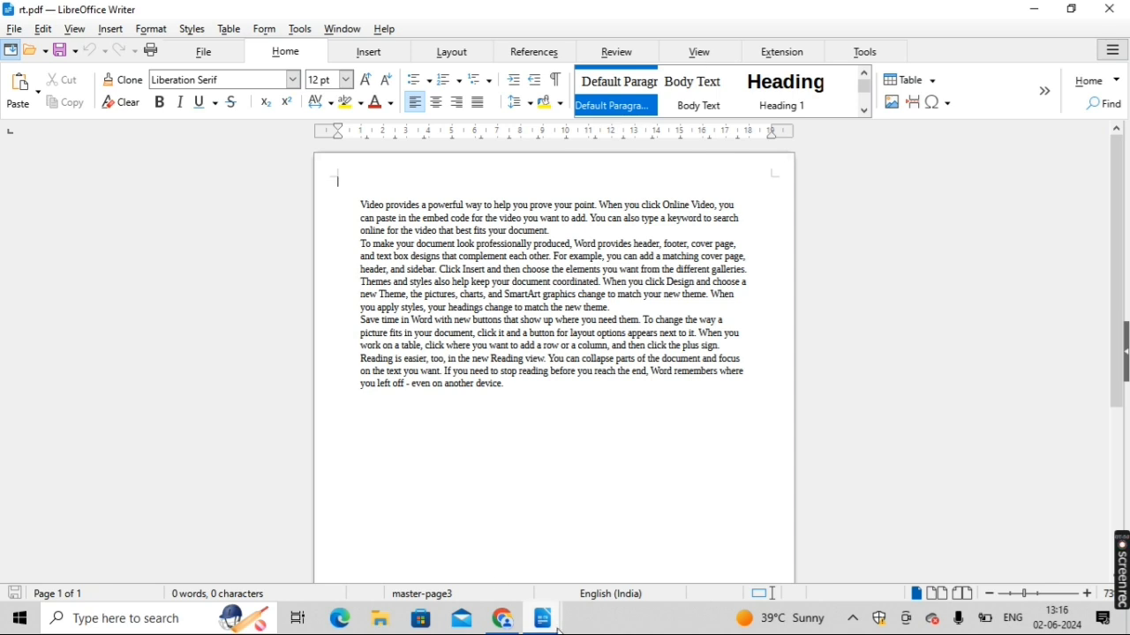
Step: View the thumbnails of the open Writer windows and return to rt.pdf
{"action": "mouse_move", "coordinate": [560, 628]}
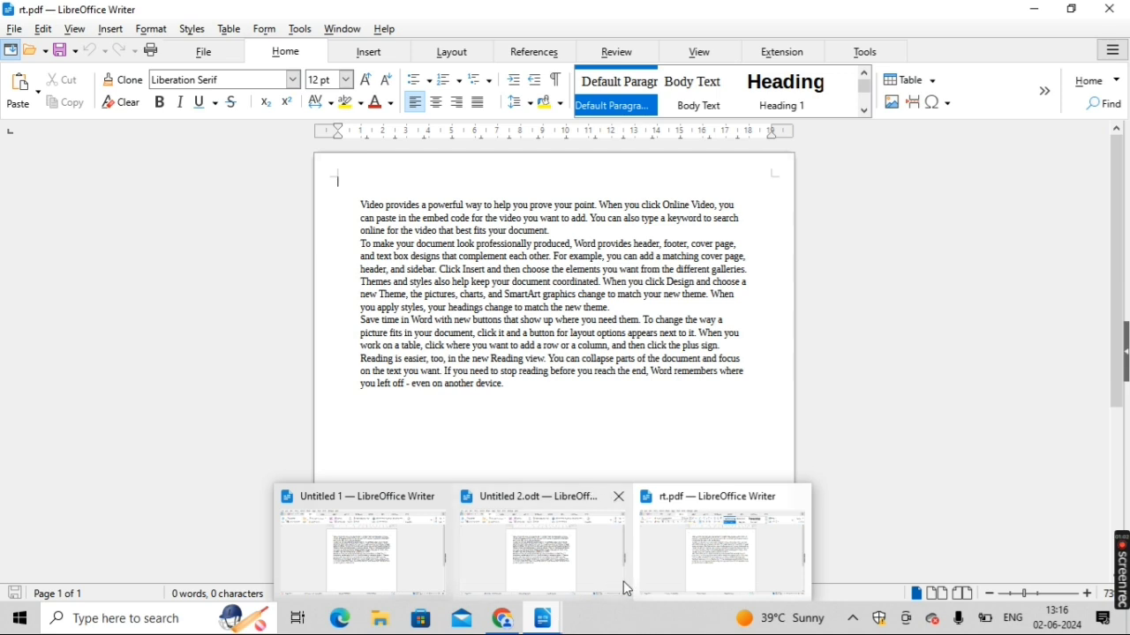
{"action": "left_click", "coordinate": [653, 578]}
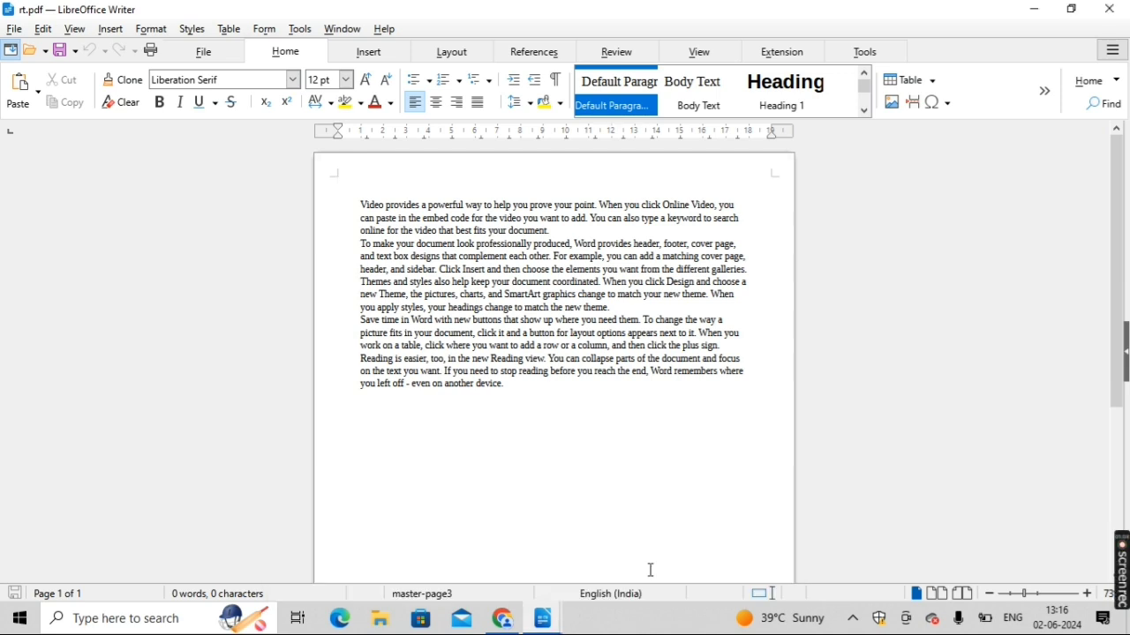
{"action": "mouse_move", "coordinate": [543, 619]}
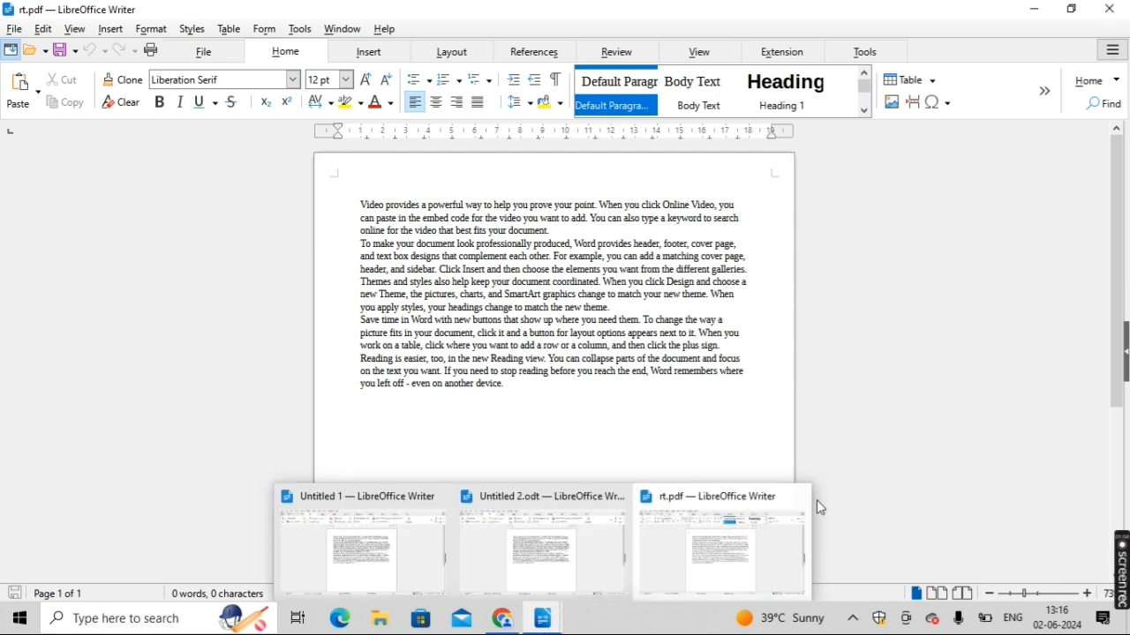
{"action": "left_click", "coordinate": [776, 529]}
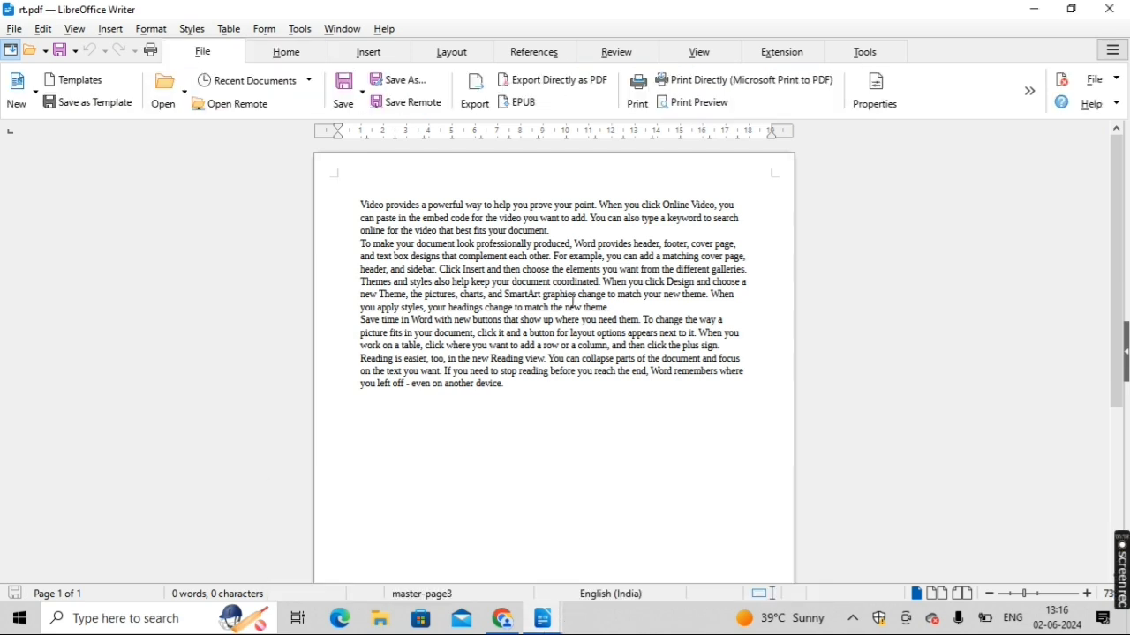
Step: Set up printing of page 1 in Landscape orientation and cancel it, and start and cancel a direct print to Microsoft Print to PDF
{"action": "left_click", "coordinate": [635, 106]}
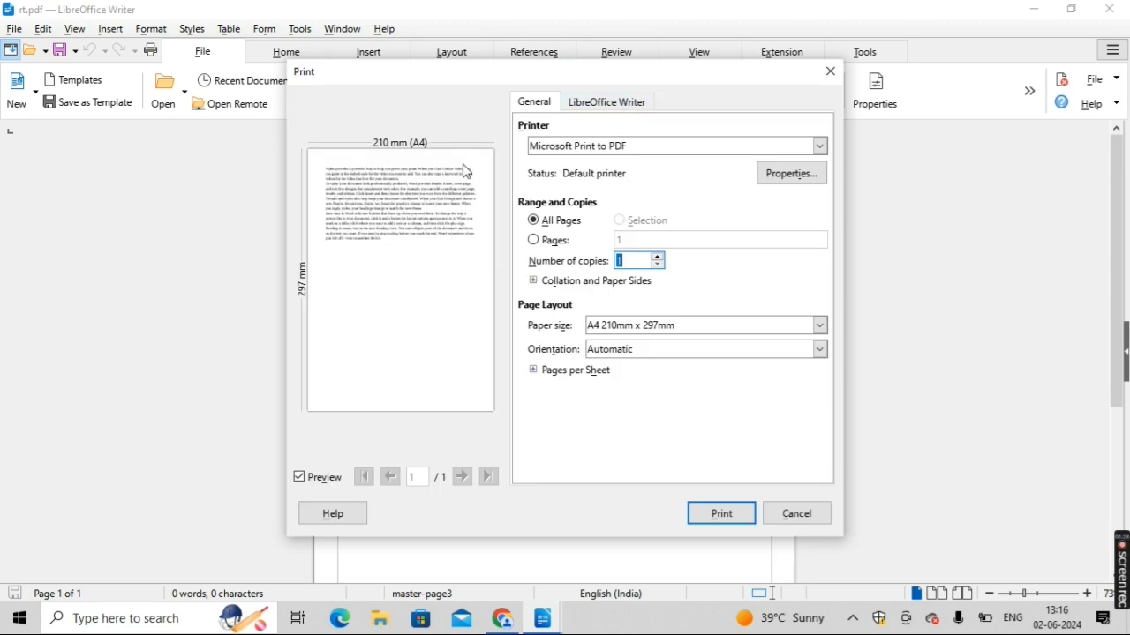
{"action": "left_click", "coordinate": [556, 246]}
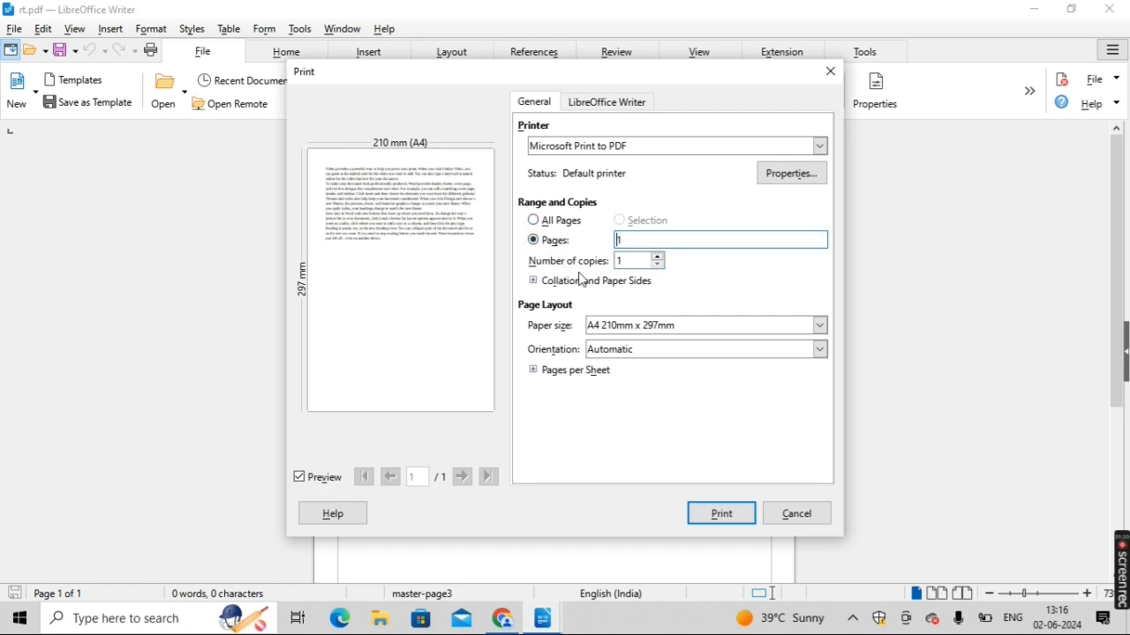
{"action": "left_click", "coordinate": [826, 352]}
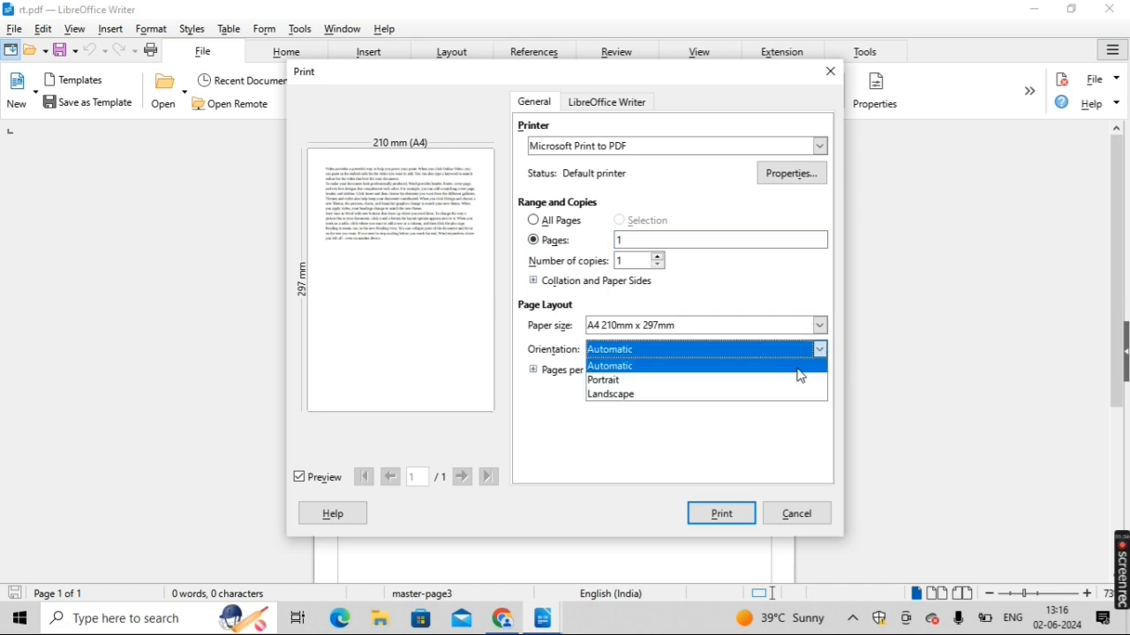
{"action": "left_click", "coordinate": [687, 366]}
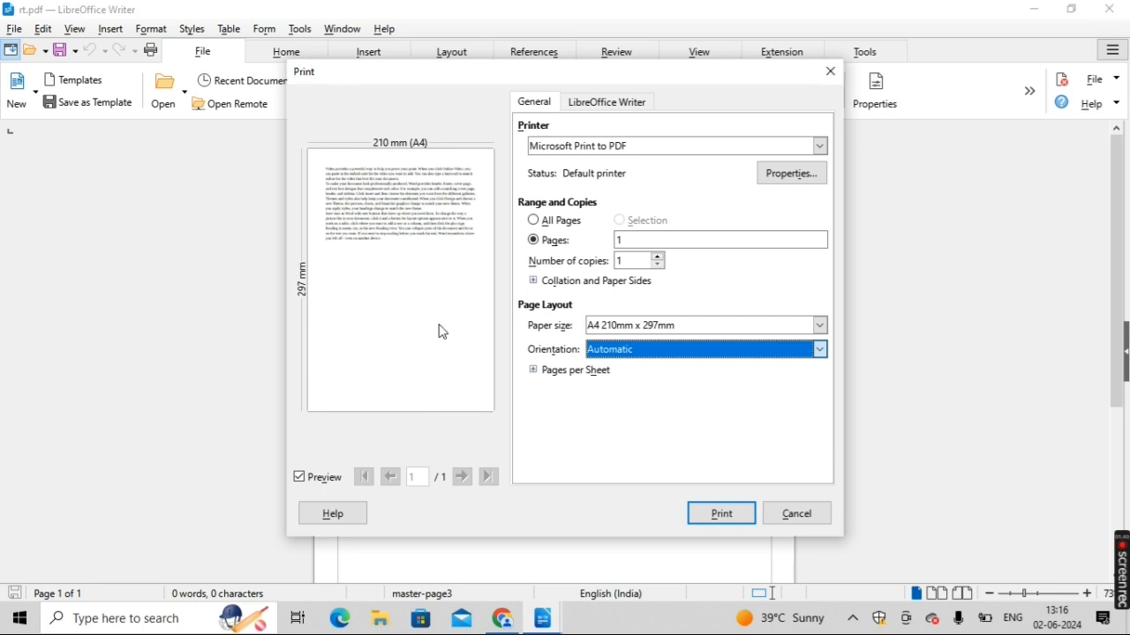
{"action": "key", "text": "Down"}
{"action": "key", "text": "Down"}
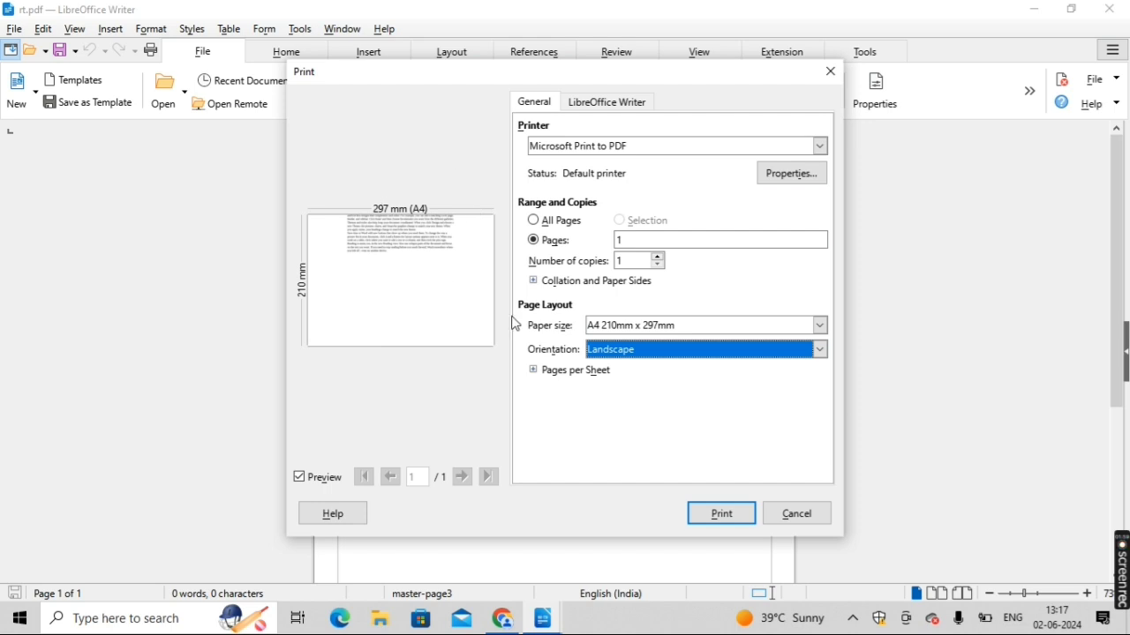
{"action": "left_click", "coordinate": [796, 515]}
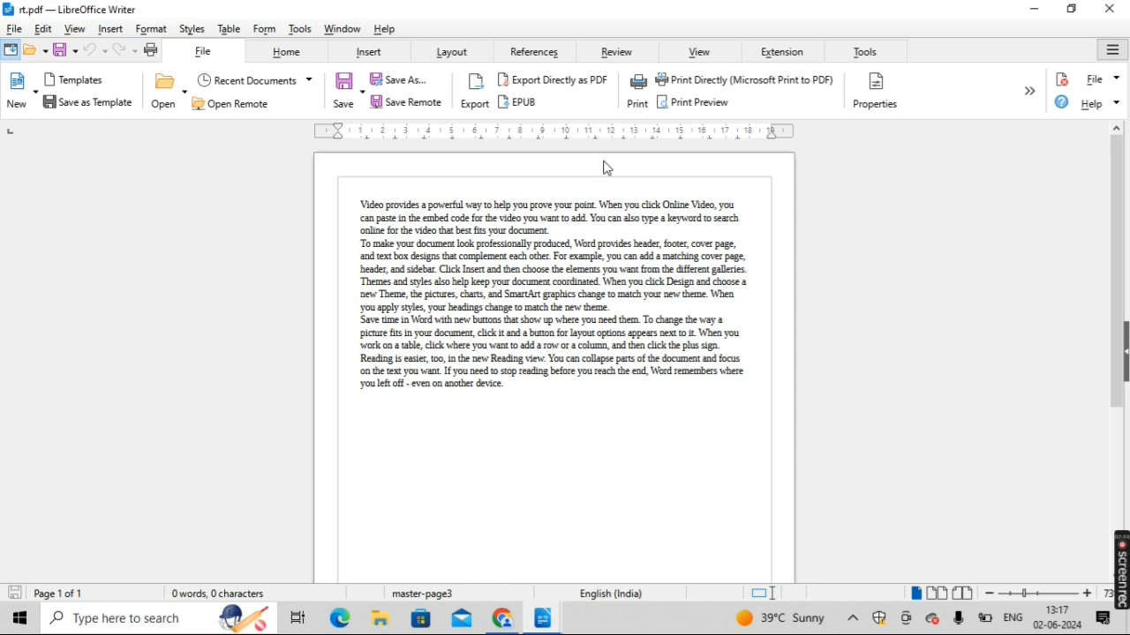
{"action": "left_click", "coordinate": [725, 84]}
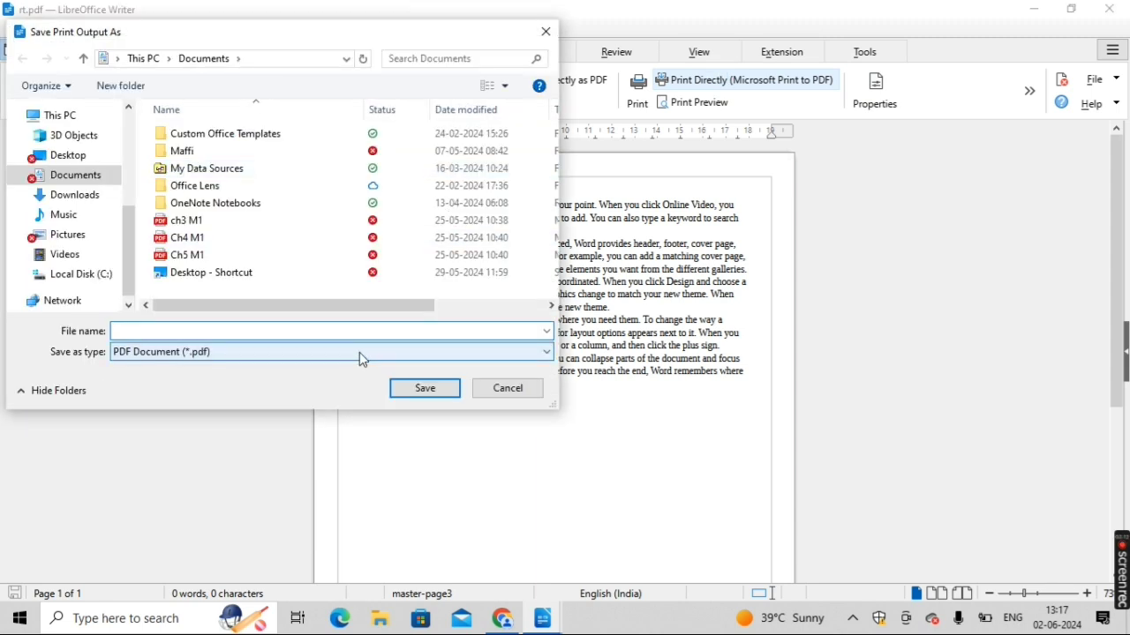
{"action": "left_click", "coordinate": [528, 391]}
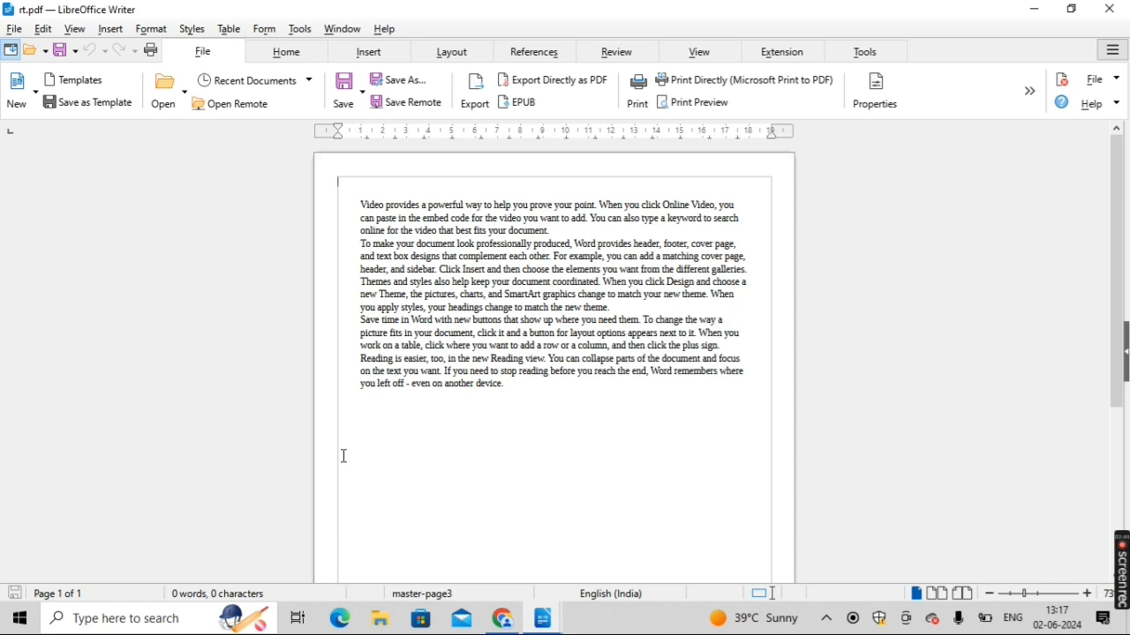
Step: Open the print preview and view the page in single page, multiple pages and book layouts
{"action": "left_click", "coordinate": [693, 104]}
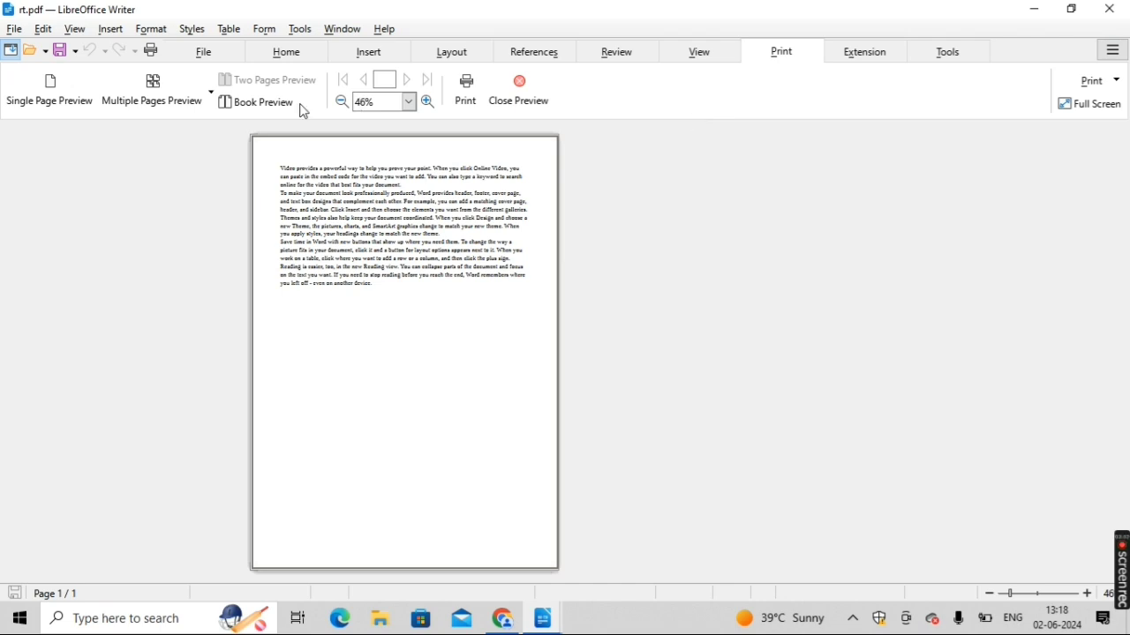
{"action": "left_click", "coordinate": [68, 108]}
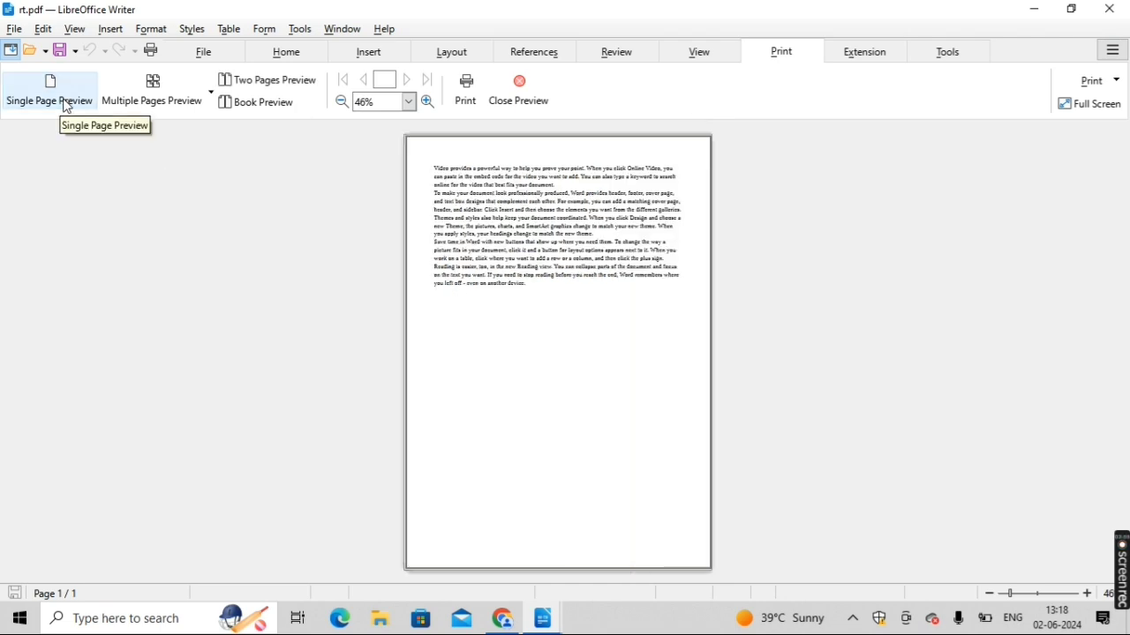
{"action": "left_click", "coordinate": [158, 88]}
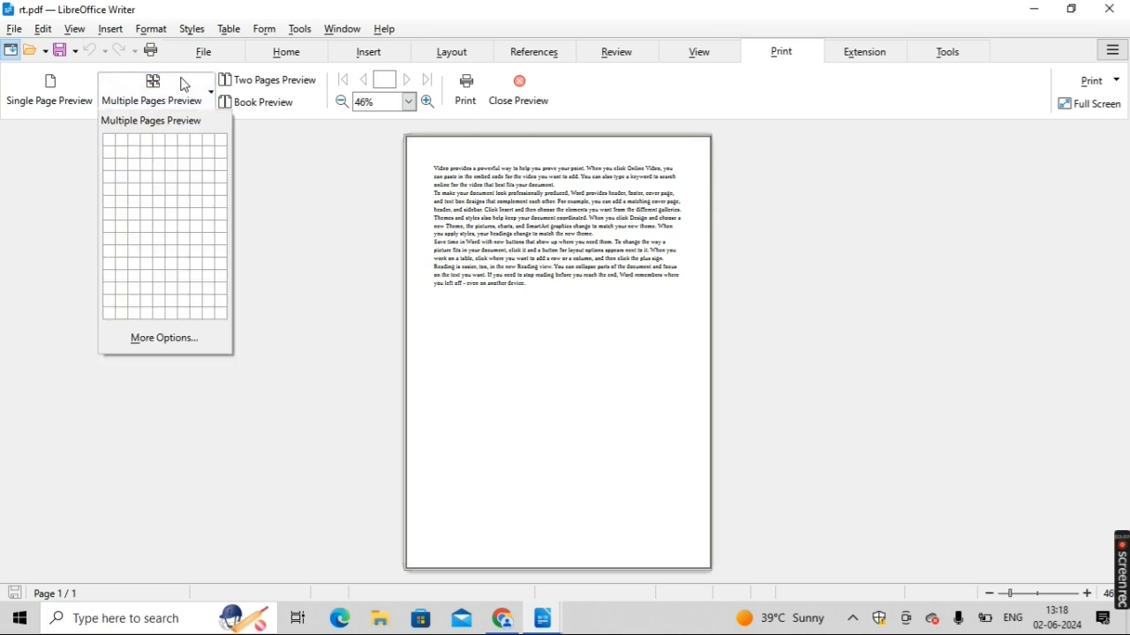
{"action": "left_click", "coordinate": [124, 146]}
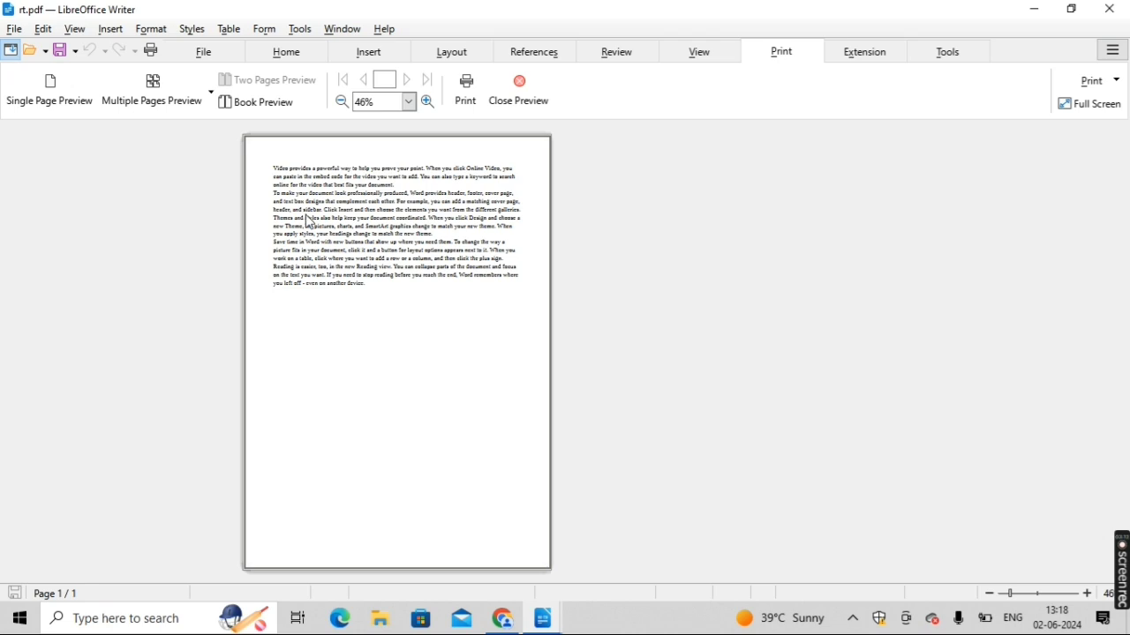
{"action": "left_click", "coordinate": [282, 113]}
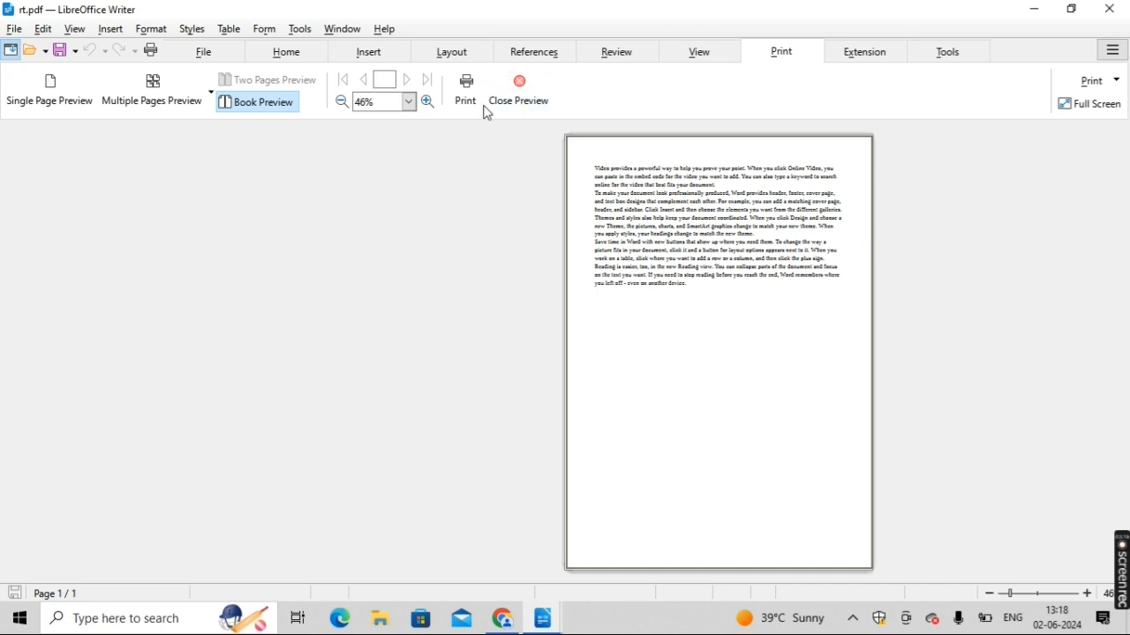
Step: View the print preview at 150% and 75% zoom, and close the preview
{"action": "left_click", "coordinate": [419, 108]}
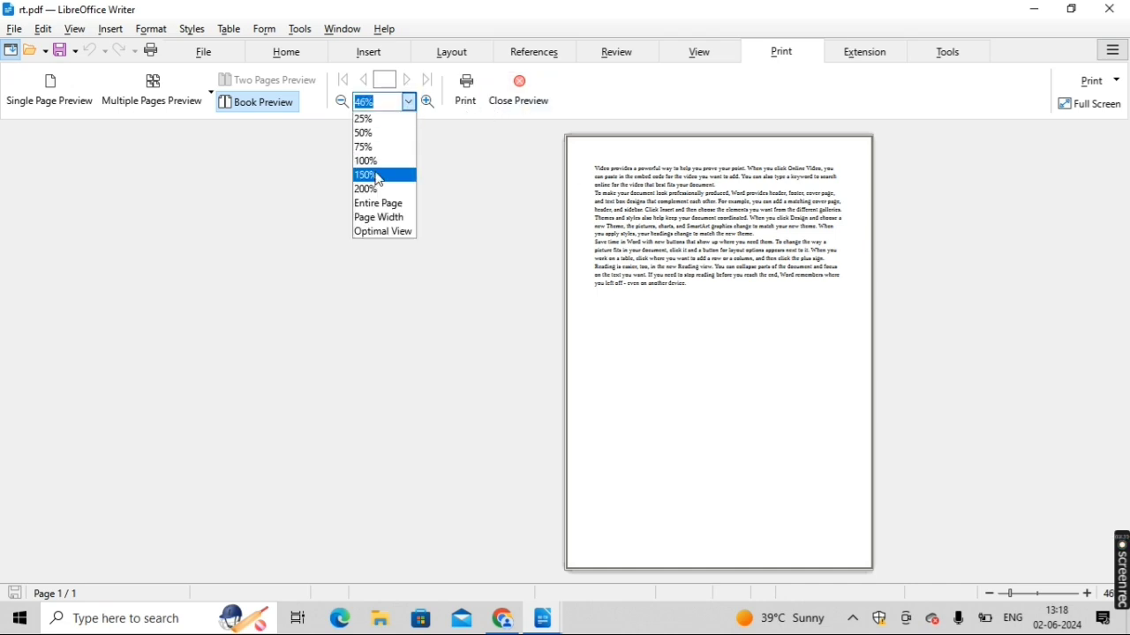
{"action": "left_click", "coordinate": [380, 175]}
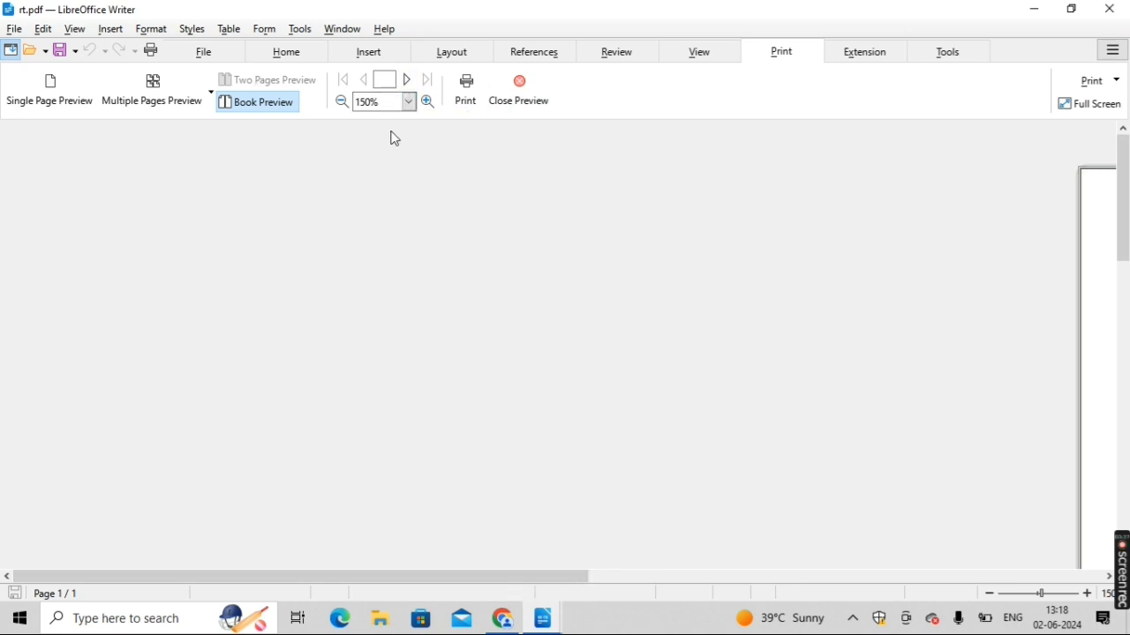
{"action": "left_click", "coordinate": [408, 106]}
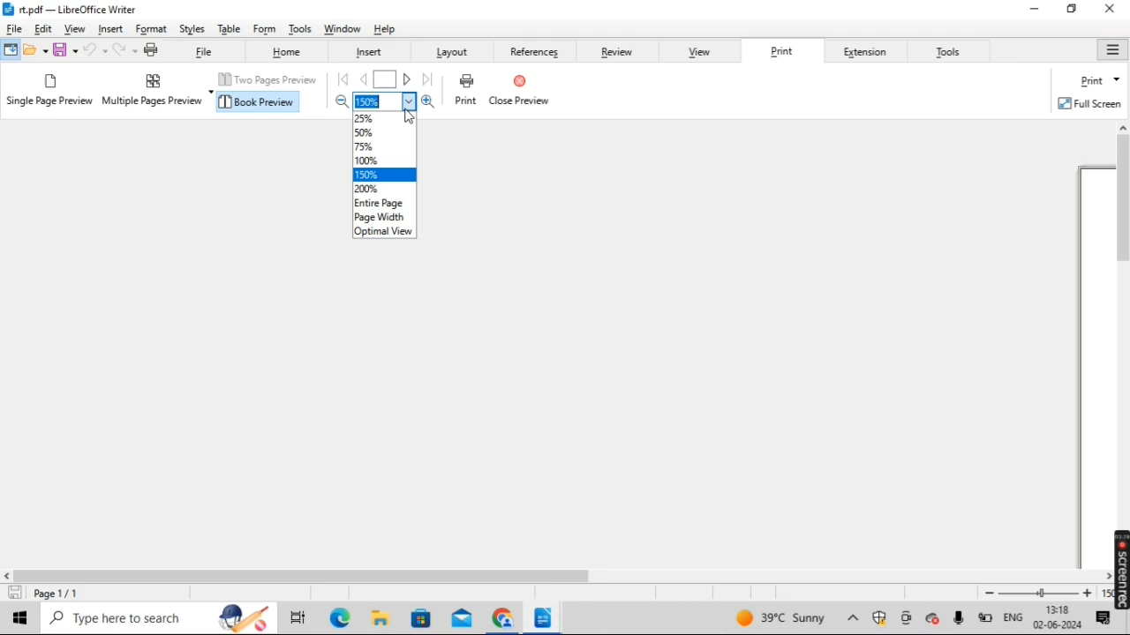
{"action": "left_click", "coordinate": [369, 148]}
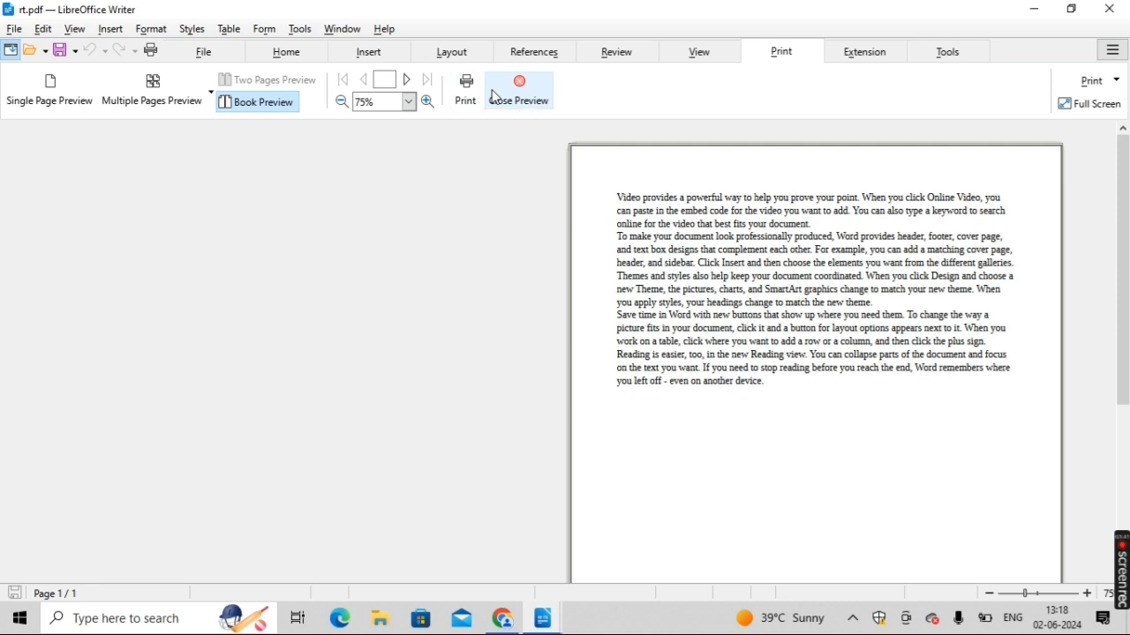
{"action": "left_click", "coordinate": [496, 97]}
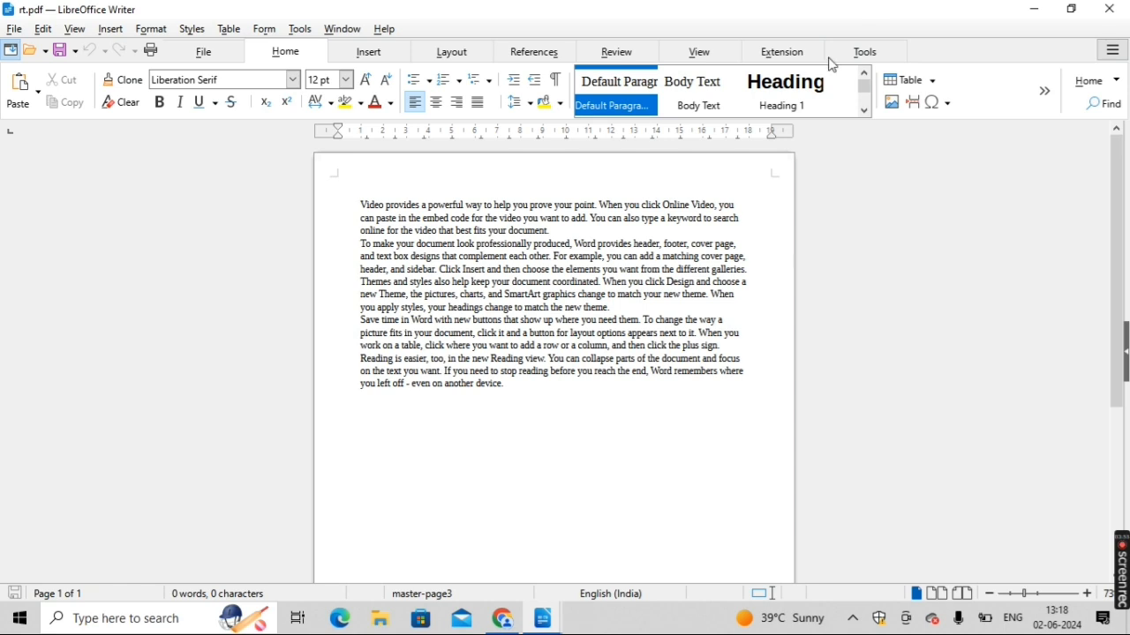
Step: Review the File commands in the tabbed interface and the classic File menu without choosing any
{"action": "left_click", "coordinate": [232, 63]}
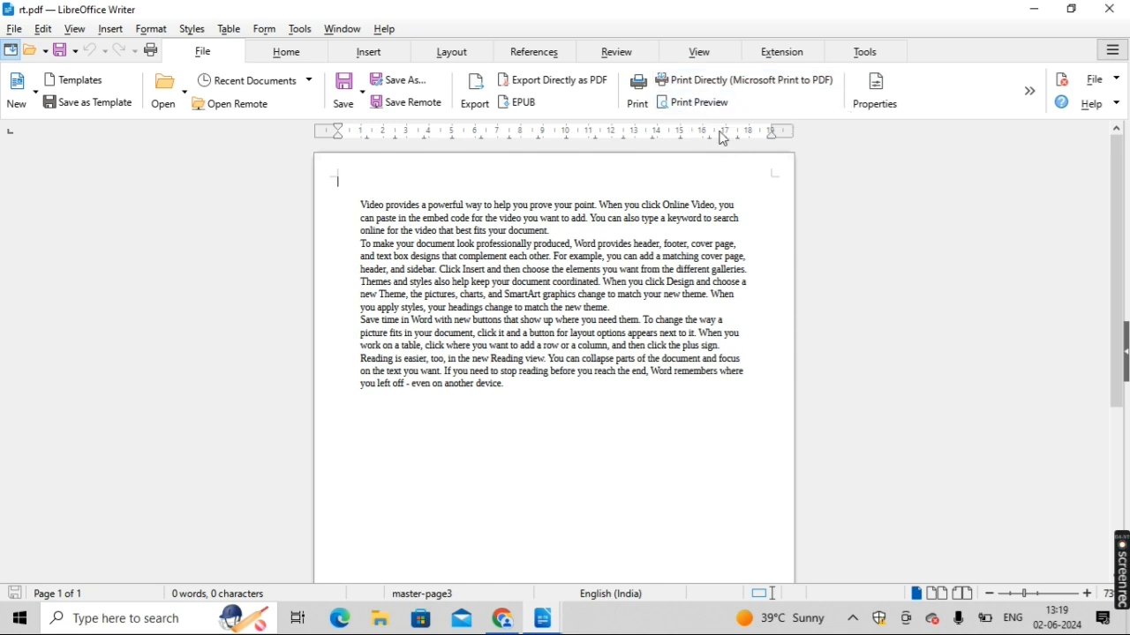
{"action": "left_click", "coordinate": [312, 60]}
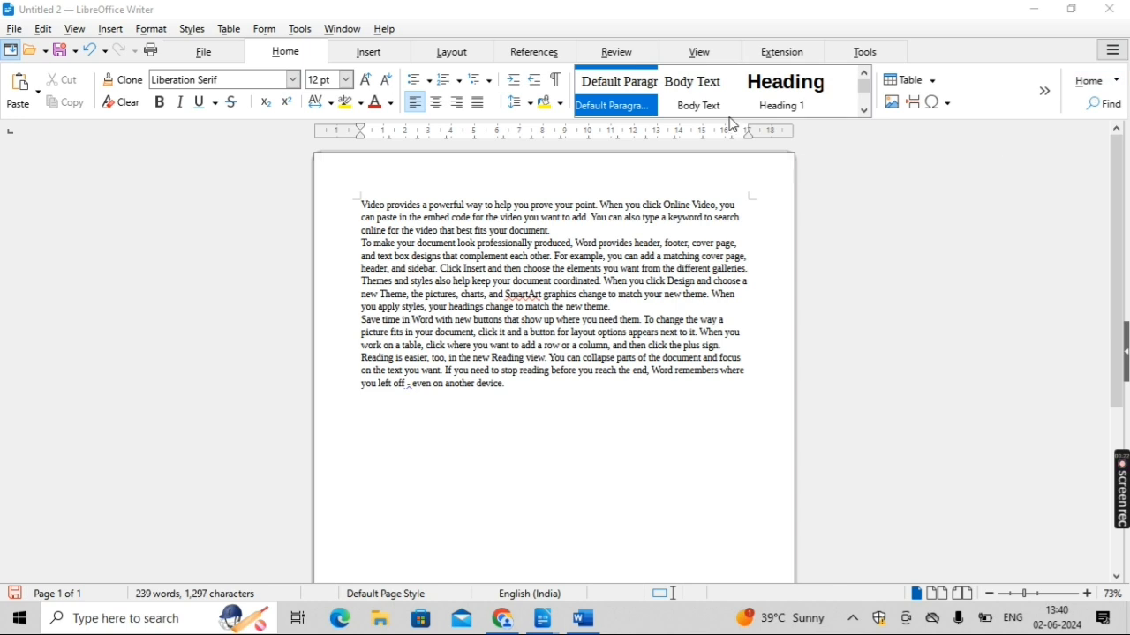
{"action": "left_click", "coordinate": [222, 56]}
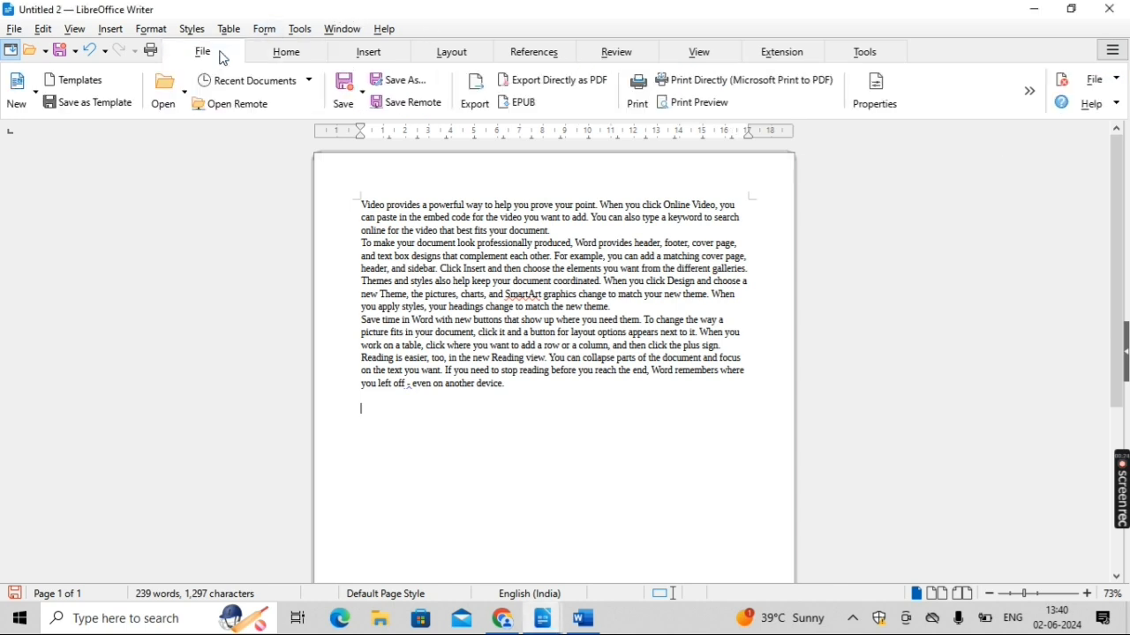
{"action": "left_click", "coordinate": [15, 31]}
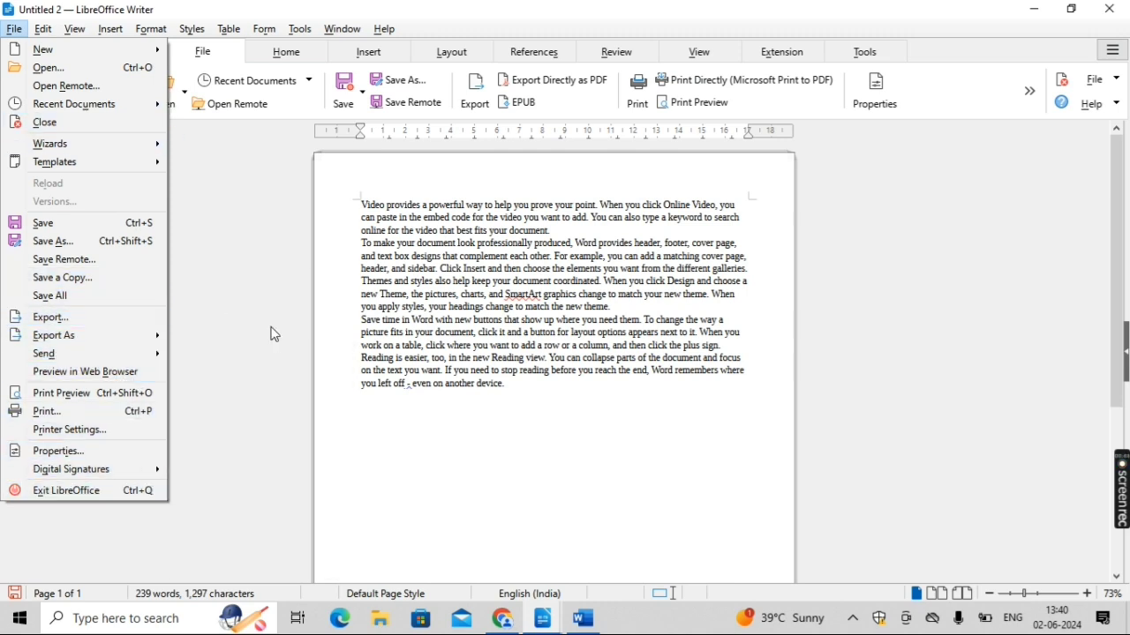
{"action": "left_click", "coordinate": [394, 432]}
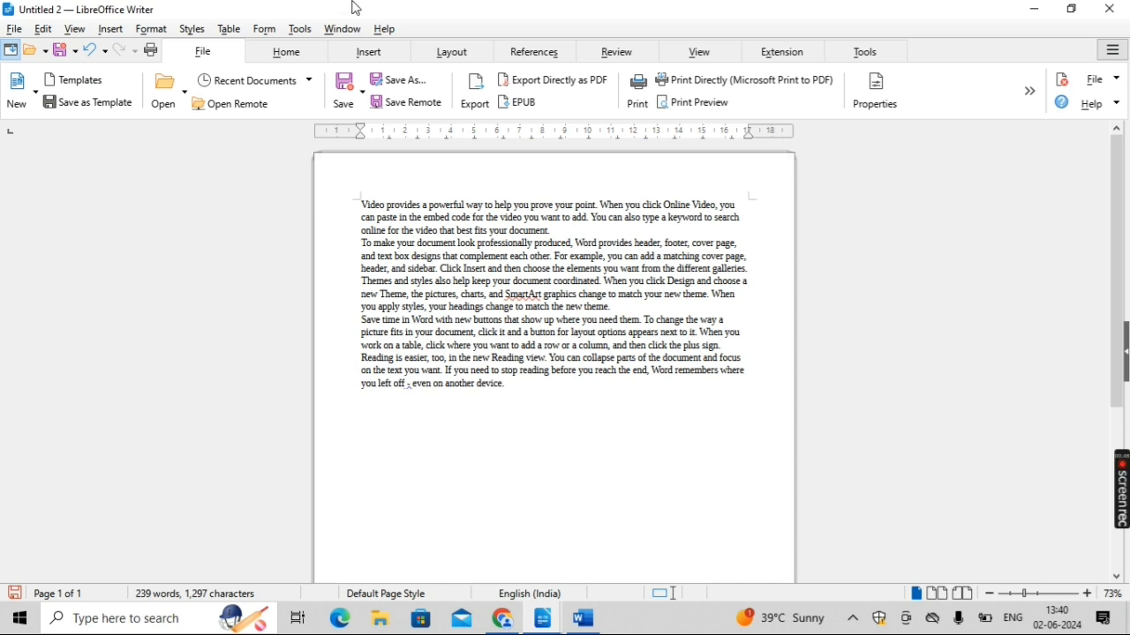
Step: Cut the passage from "an paste in the embed code" through "your headings change t" and paste it at the end of the document
{"action": "left_click", "coordinate": [288, 51]}
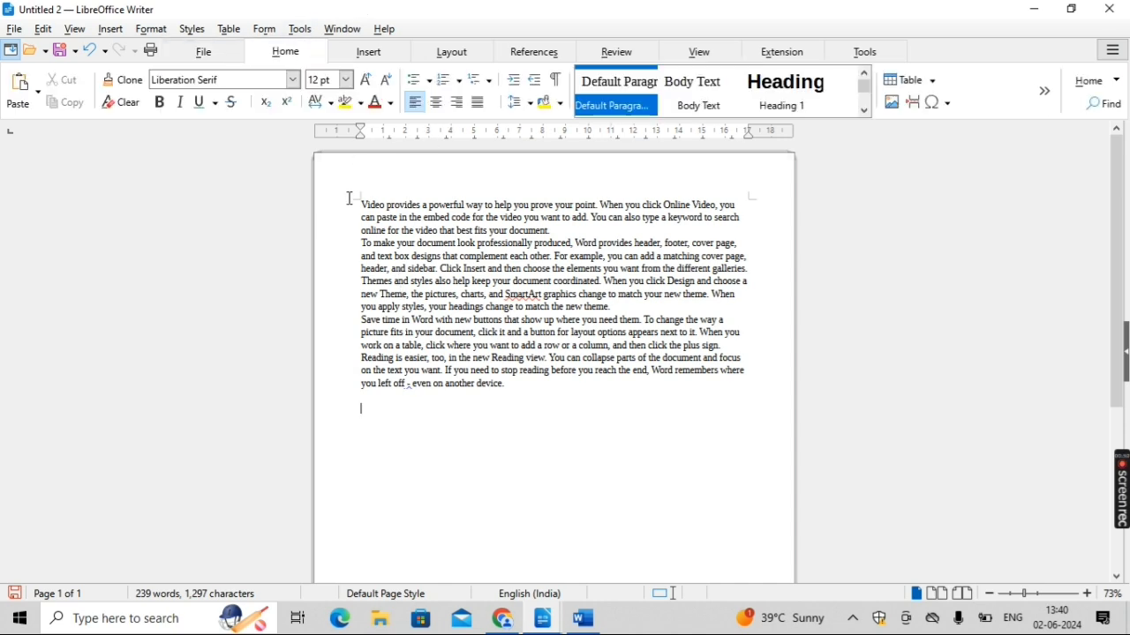
{"action": "left_click", "coordinate": [392, 238]}
{"action": "left_click_drag", "start_coordinate": [363, 217], "coordinate": [518, 302]}
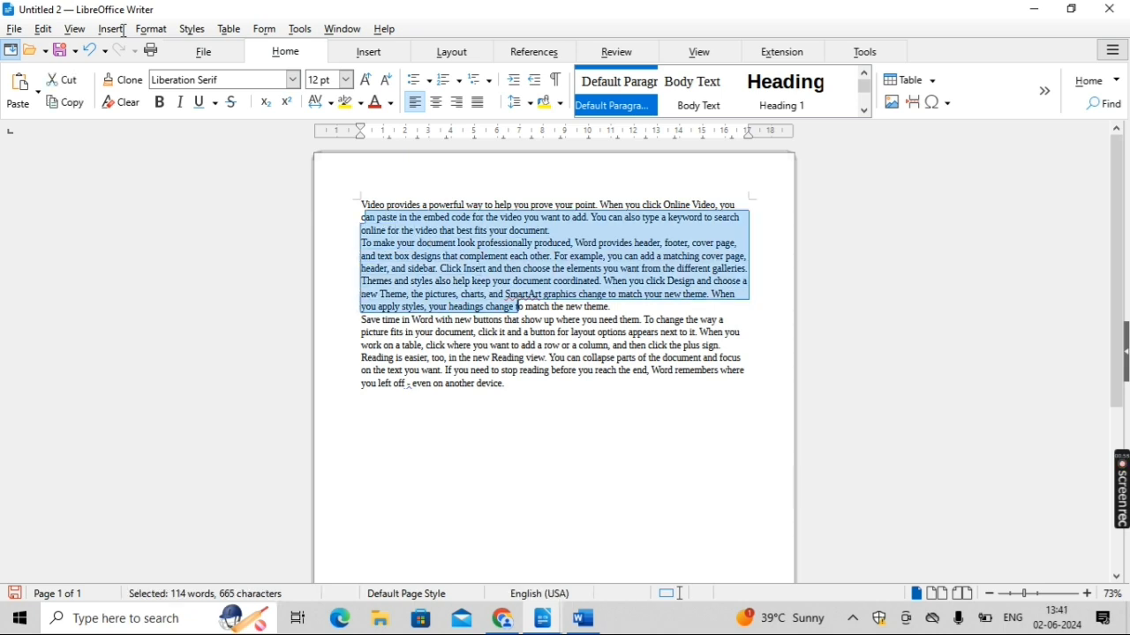
{"action": "left_click", "coordinate": [60, 78]}
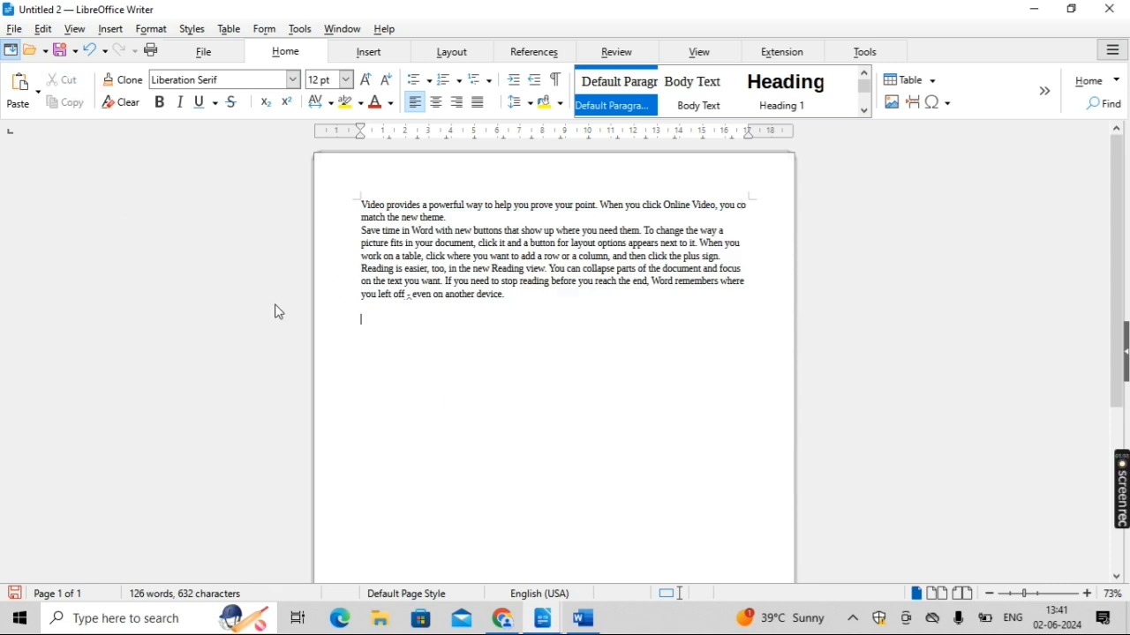
{"action": "left_click", "coordinate": [21, 81]}
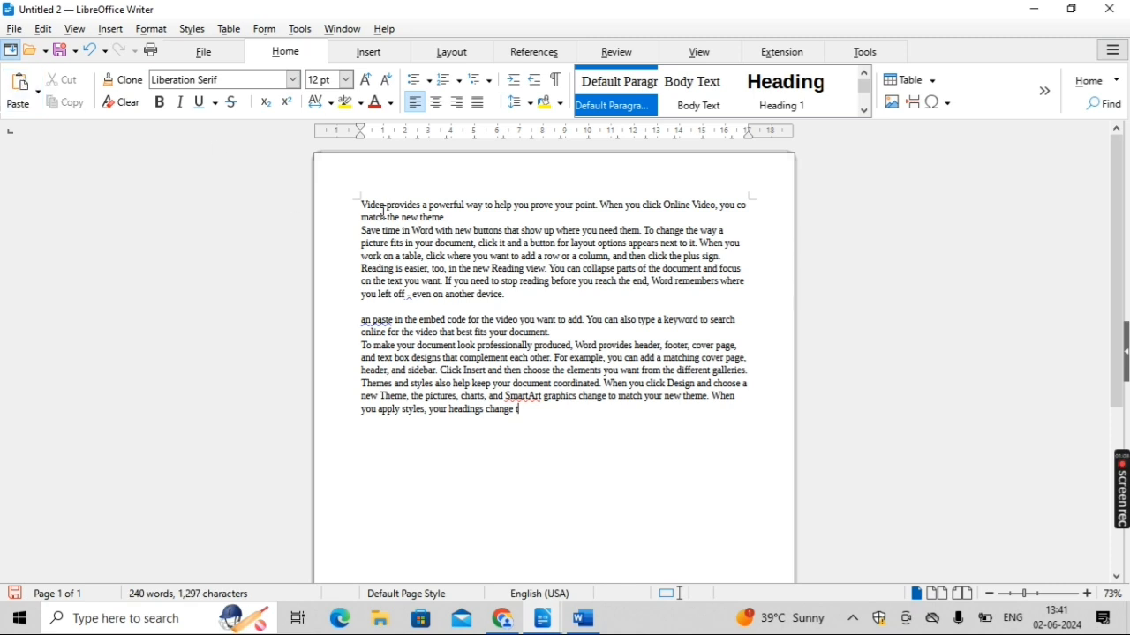
Step: Copy the passage from "h the new theme" through "even on another d" and paste it below the last line of text
{"action": "left_click_drag", "start_coordinate": [383, 211], "coordinate": [481, 294]}
{"action": "key", "text": "ctrl+c"}
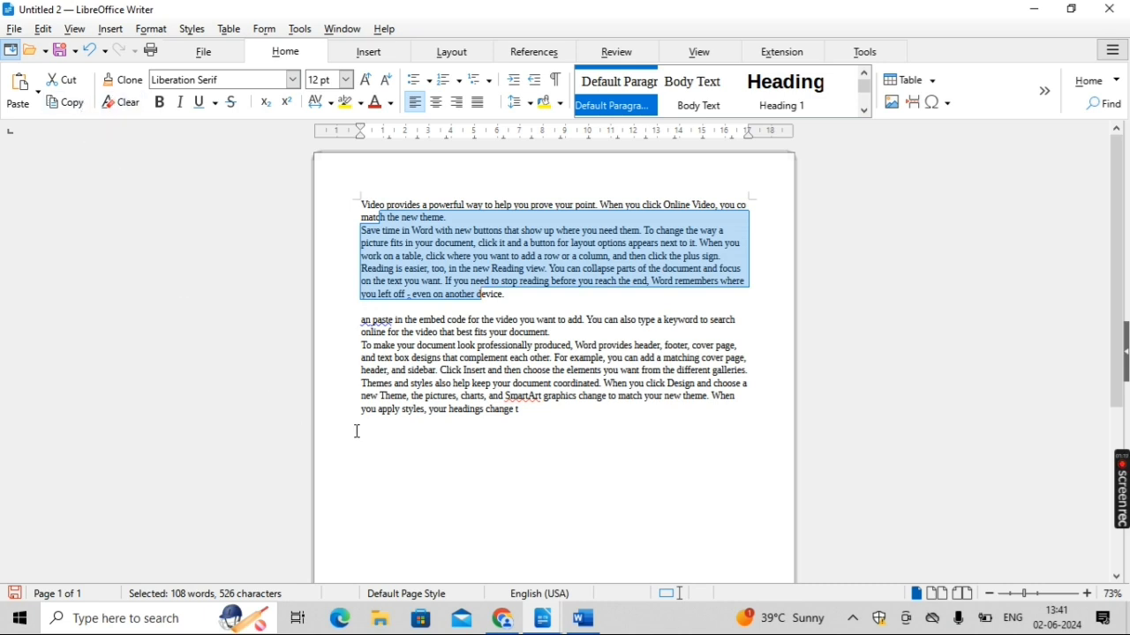
{"action": "left_click", "coordinate": [401, 444]}
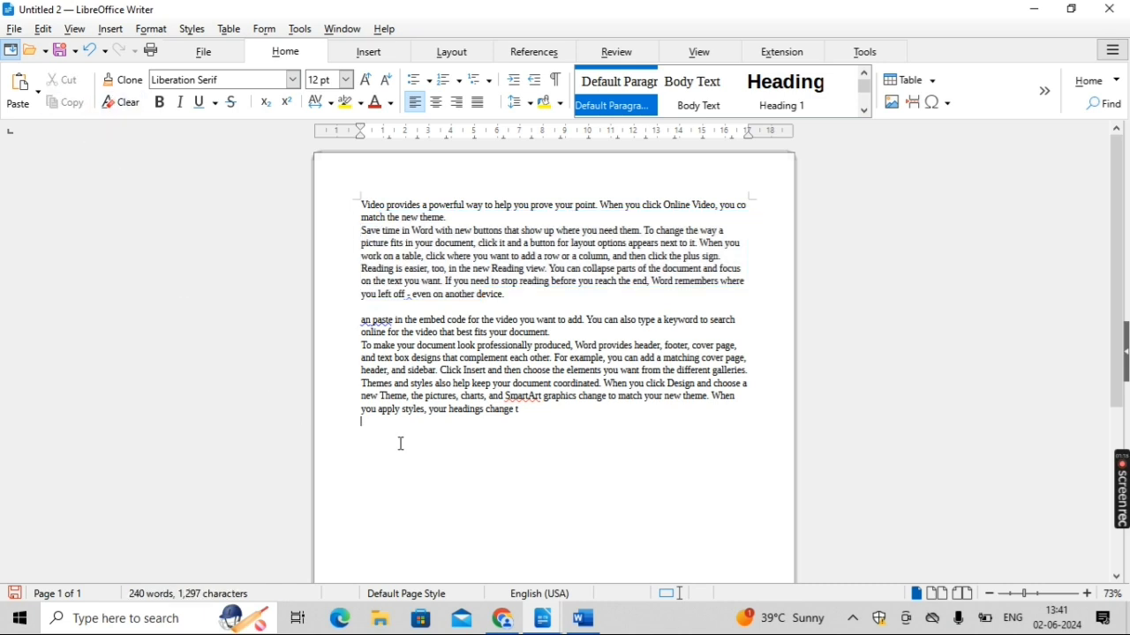
{"action": "left_click", "coordinate": [21, 83]}
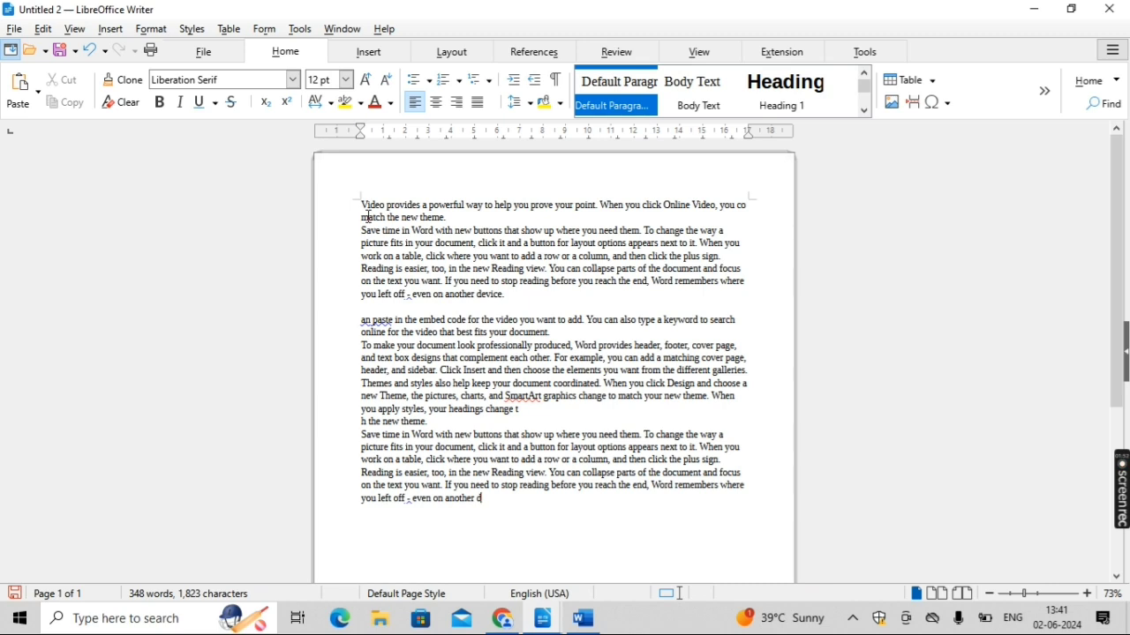
Step: Highlight "h the new theme. Save time" in yellow and clone that formatting onto the passage starting with "text box designs"
{"action": "left_click_drag", "start_coordinate": [381, 217], "coordinate": [404, 232]}
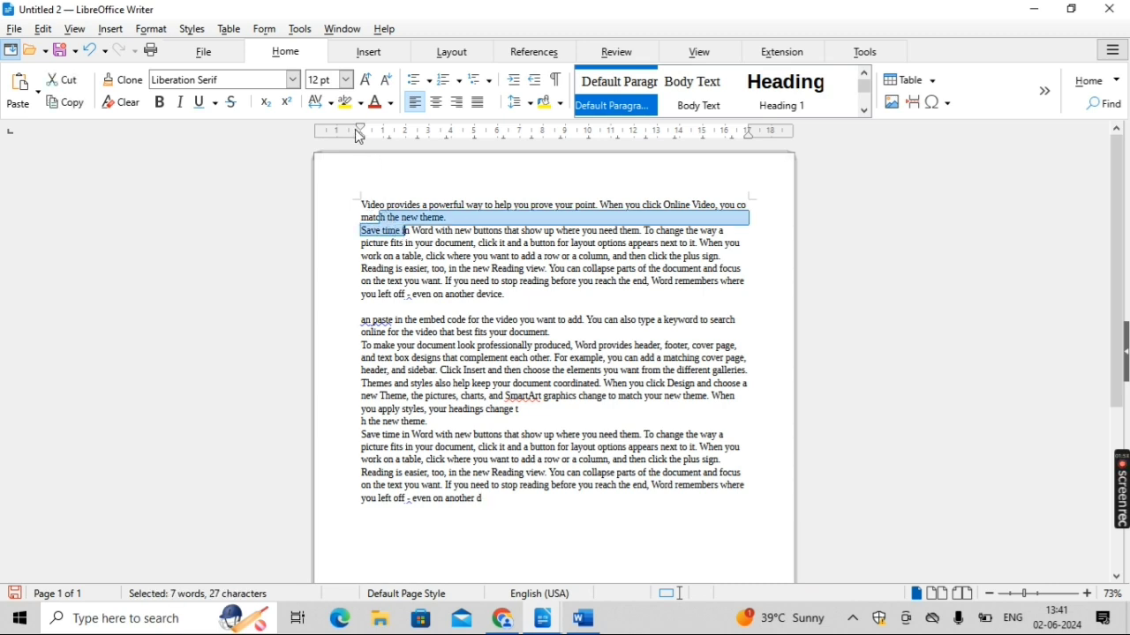
{"action": "left_click", "coordinate": [346, 103]}
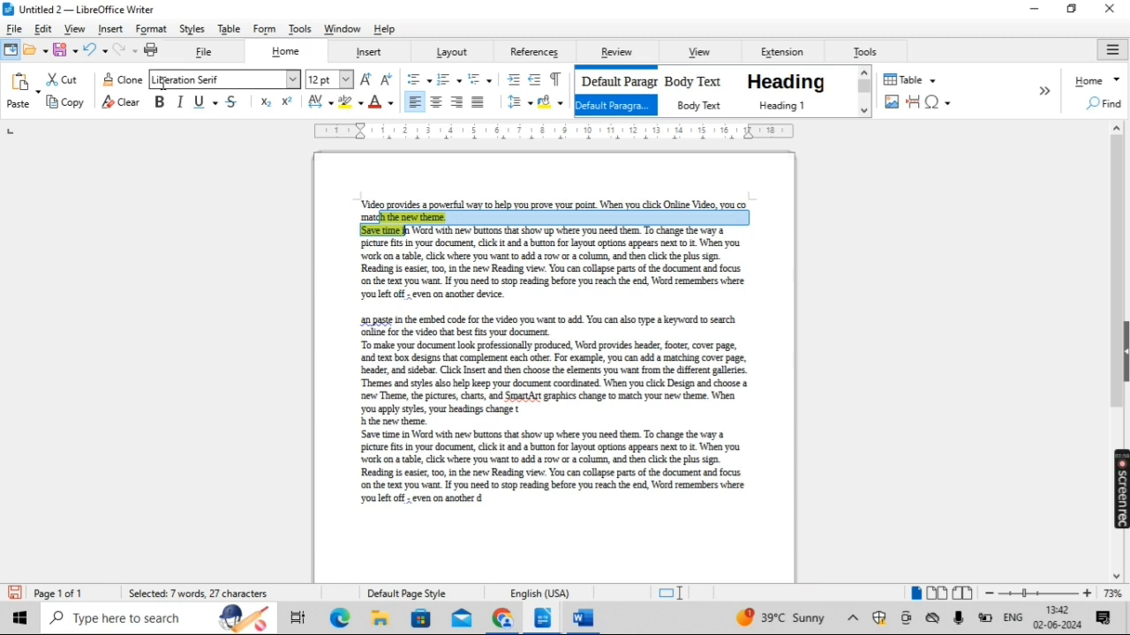
{"action": "left_click", "coordinate": [129, 88]}
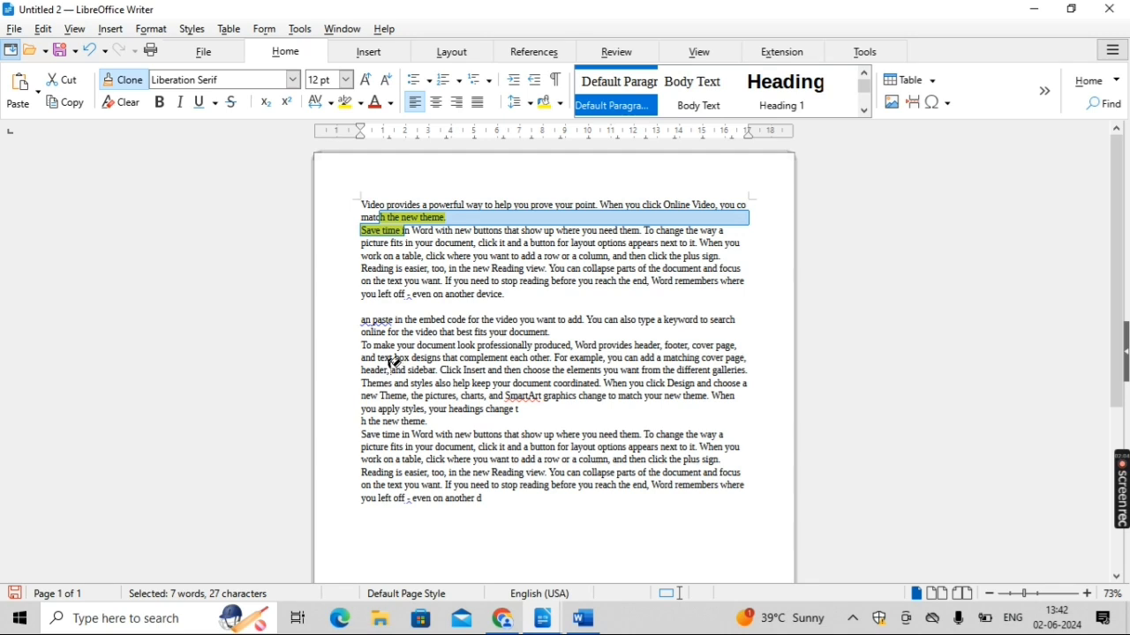
{"action": "left_click_drag", "start_coordinate": [380, 357], "coordinate": [447, 410]}
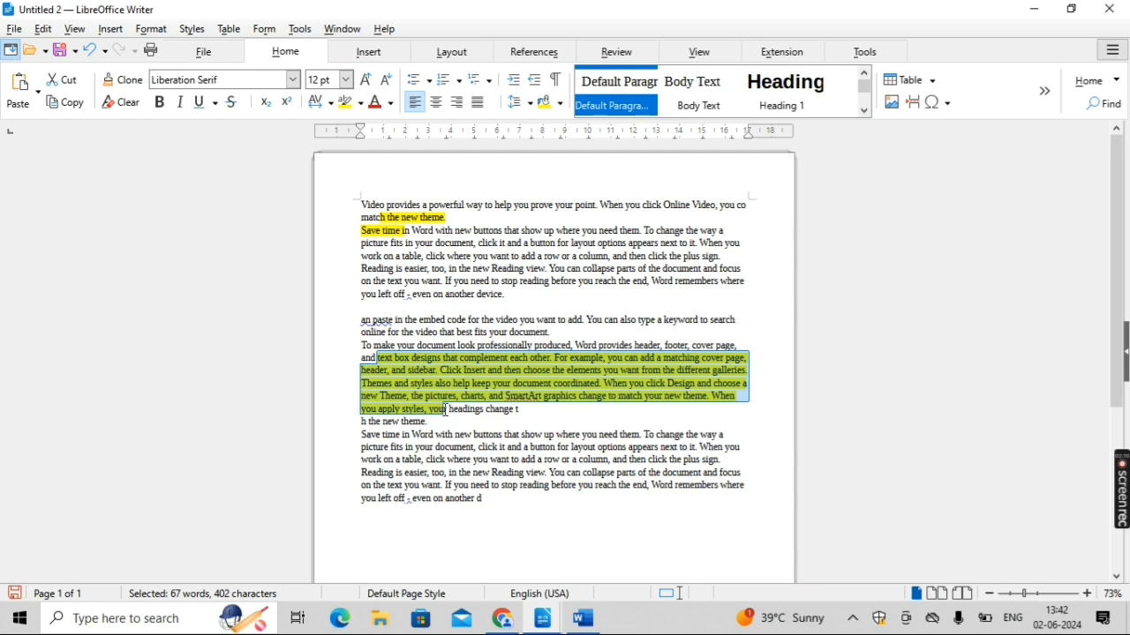
Step: Select the whole text and clear its direct formatting
{"action": "left_click_drag", "start_coordinate": [359, 202], "coordinate": [422, 294]}
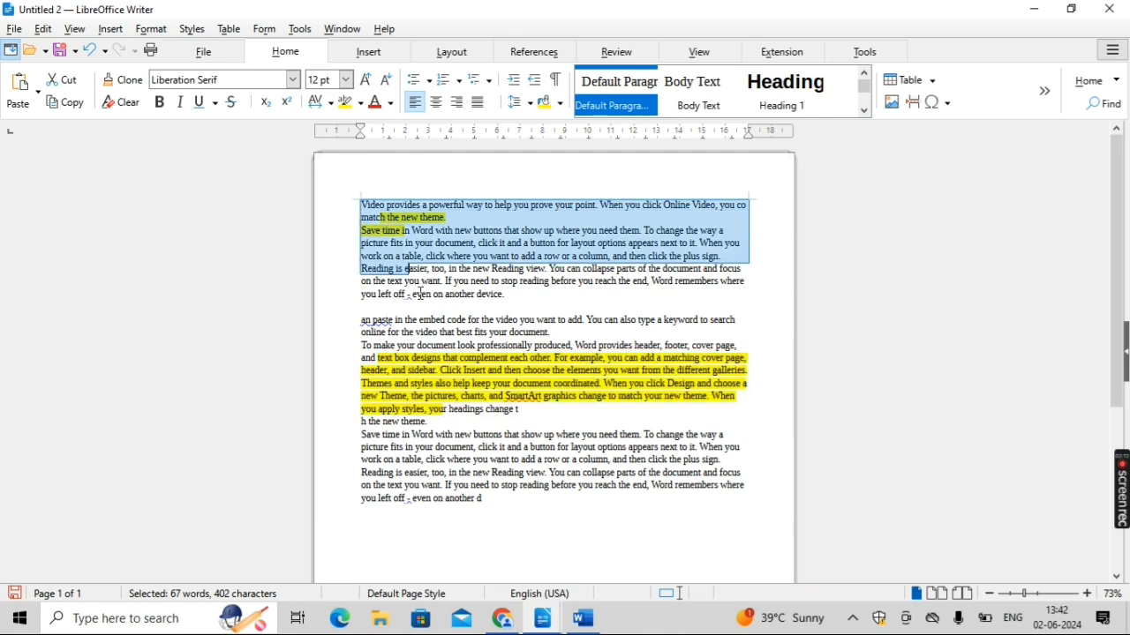
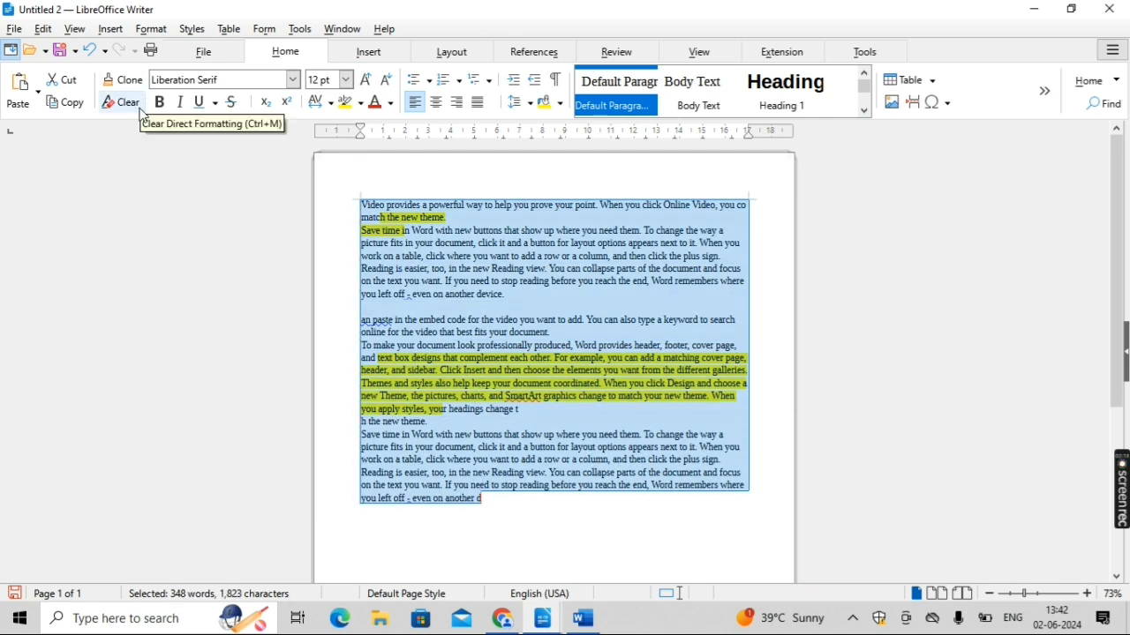
{"action": "left_click", "coordinate": [142, 115]}
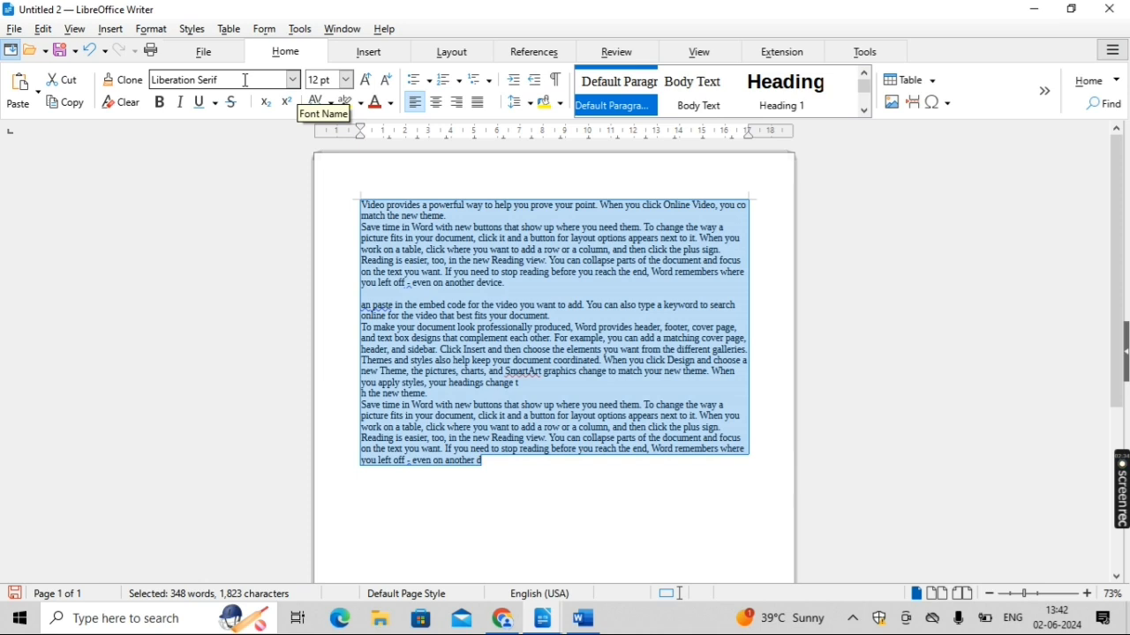
Step: Increase the font size of the whole text to 22 pt
{"action": "left_click", "coordinate": [323, 83]}
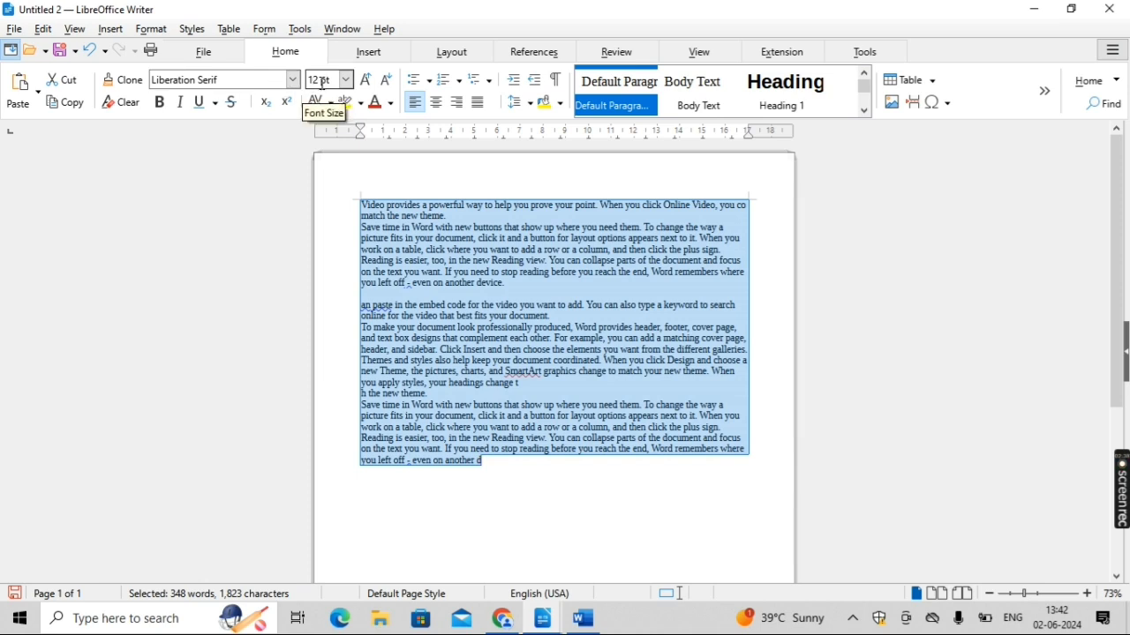
{"action": "left_click", "coordinate": [370, 85]}
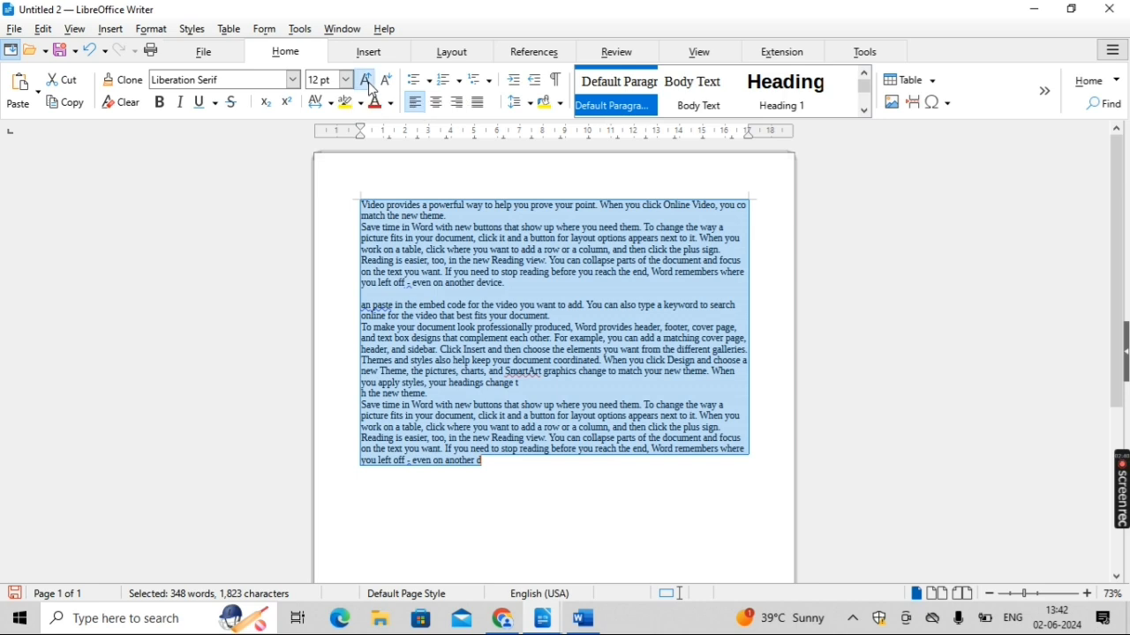
{"action": "left_click", "coordinate": [368, 84]}
{"action": "left_click", "coordinate": [369, 85]}
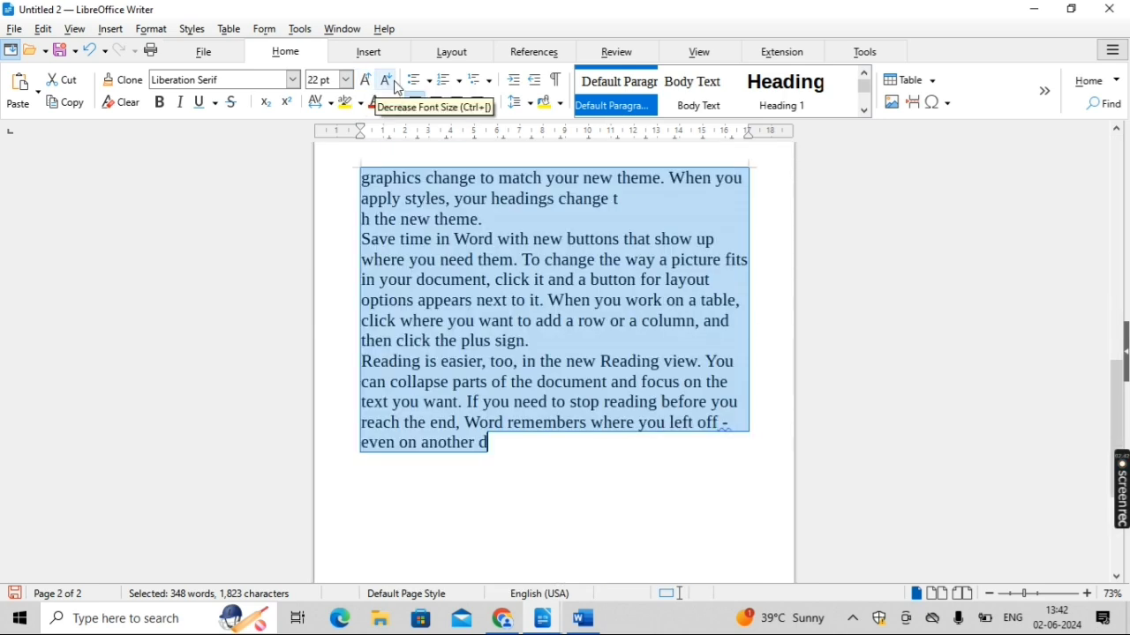
Step: Set the font size of the whole text to 14 pt and deselect it
{"action": "left_click", "coordinate": [387, 80]}
{"action": "left_click", "coordinate": [386, 80]}
{"action": "left_click", "coordinate": [386, 81]}
{"action": "left_click", "coordinate": [387, 80]}
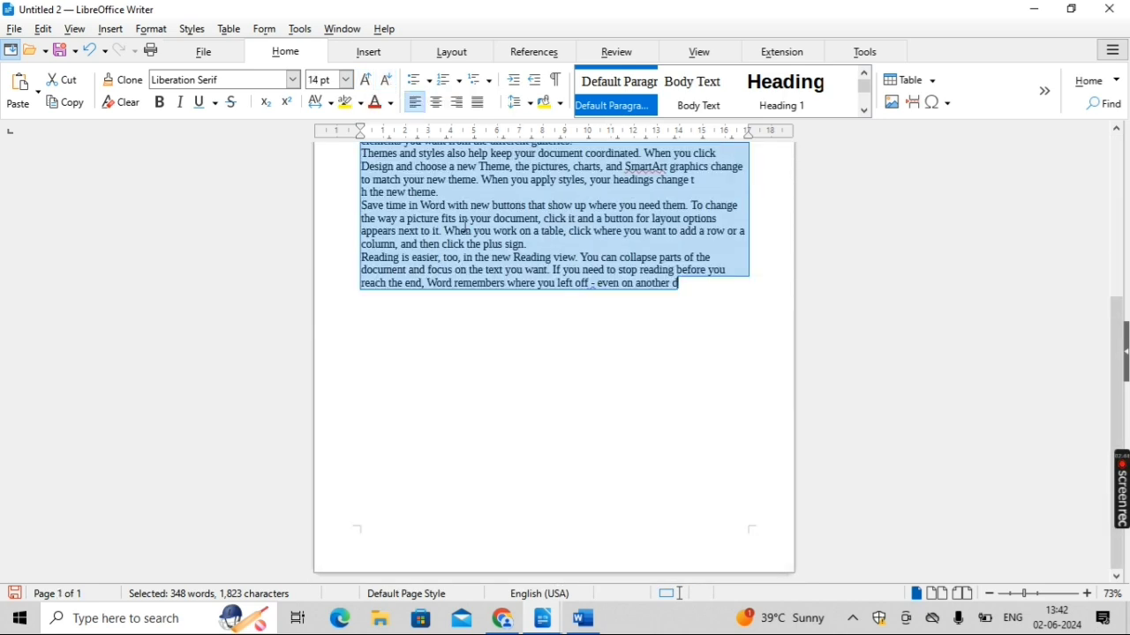
{"action": "left_click", "coordinate": [630, 301]}
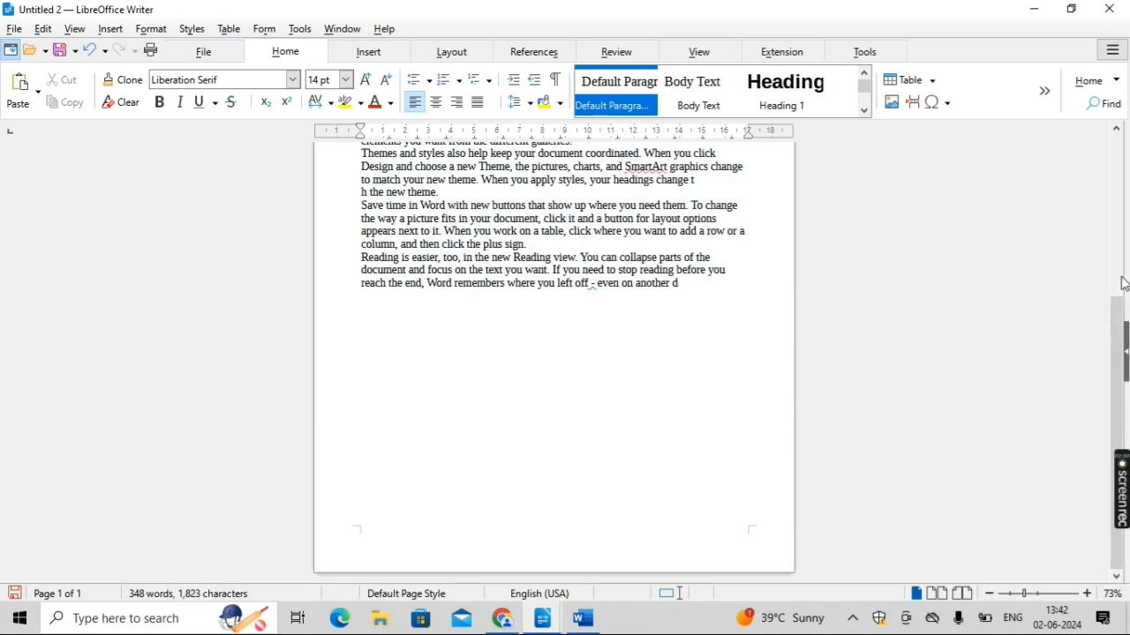
{"action": "left_click_drag", "start_coordinate": [1122, 307], "coordinate": [1113, 212]}
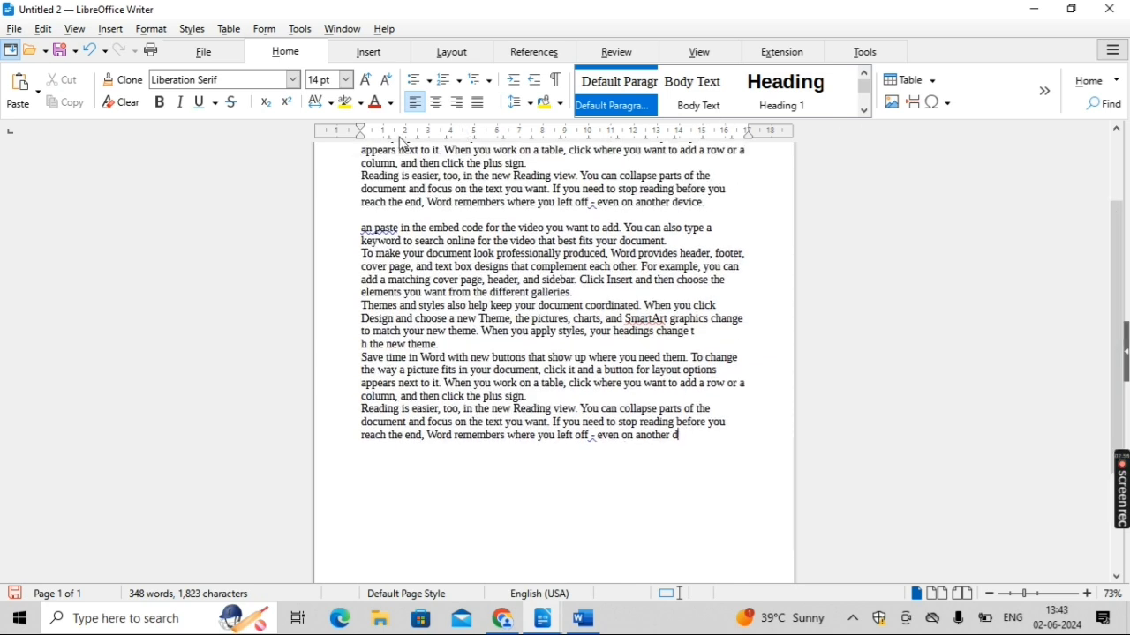
Step: Select the text from "column, and then click the plus sign" to the end and apply bold, italic, a thick underline and strikethrough
{"action": "left_click_drag", "start_coordinate": [373, 162], "coordinate": [537, 451]}
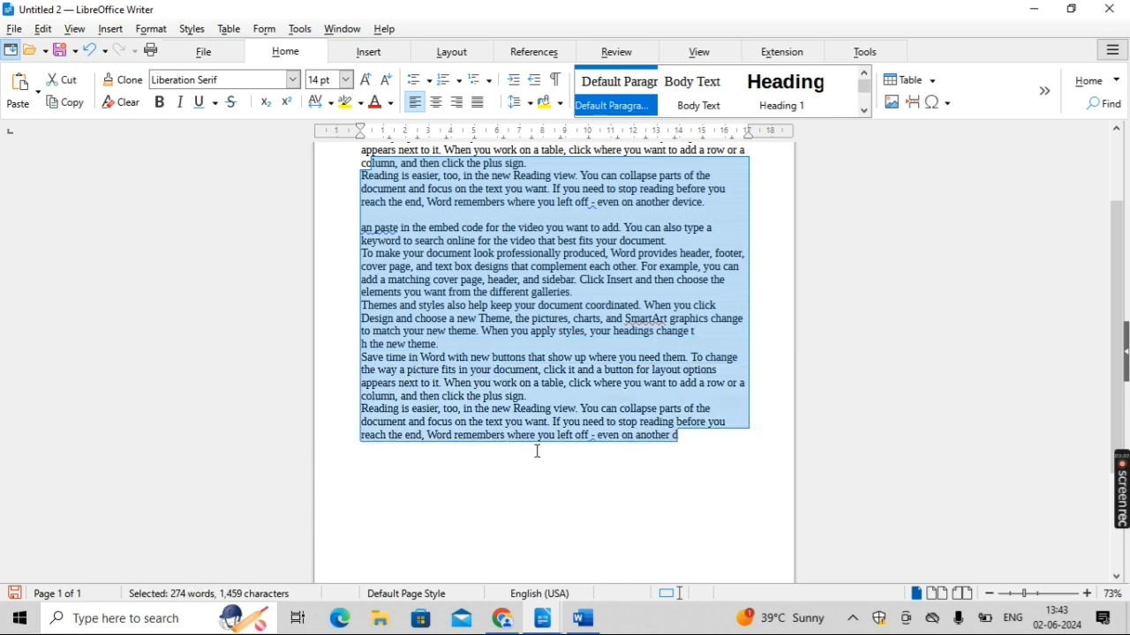
{"action": "left_click", "coordinate": [161, 103]}
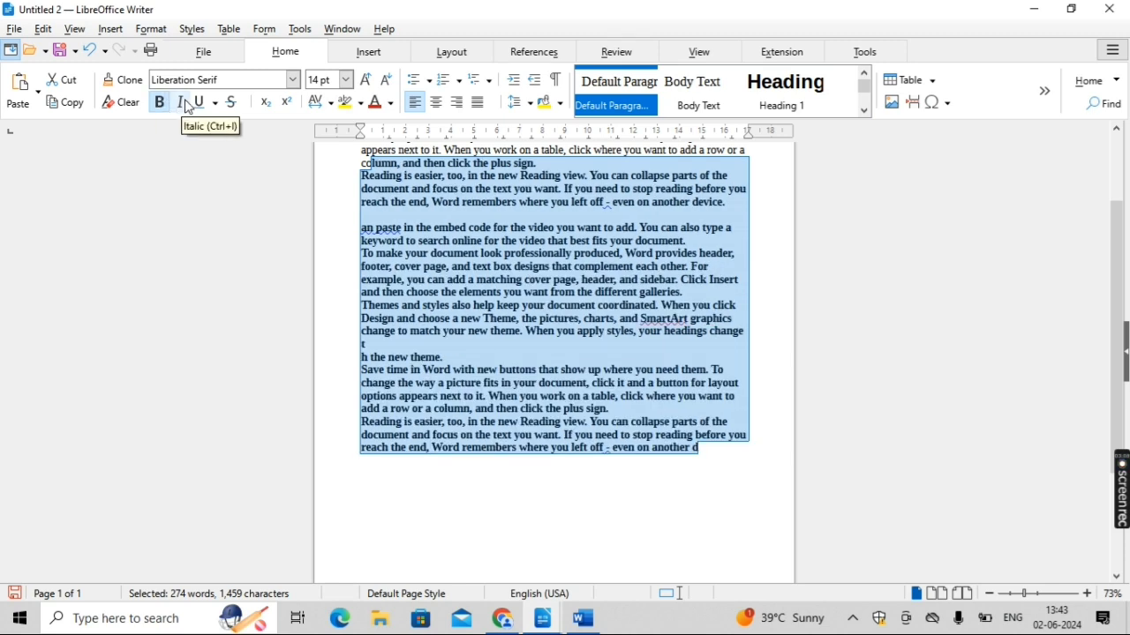
{"action": "left_click", "coordinate": [187, 105]}
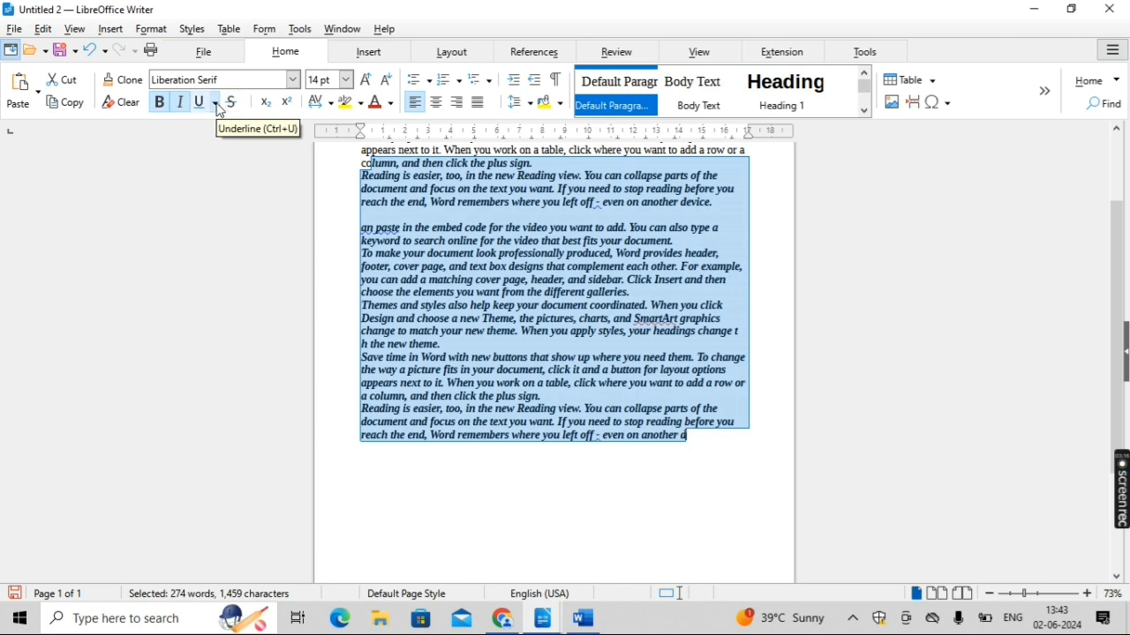
{"action": "left_click", "coordinate": [218, 103]}
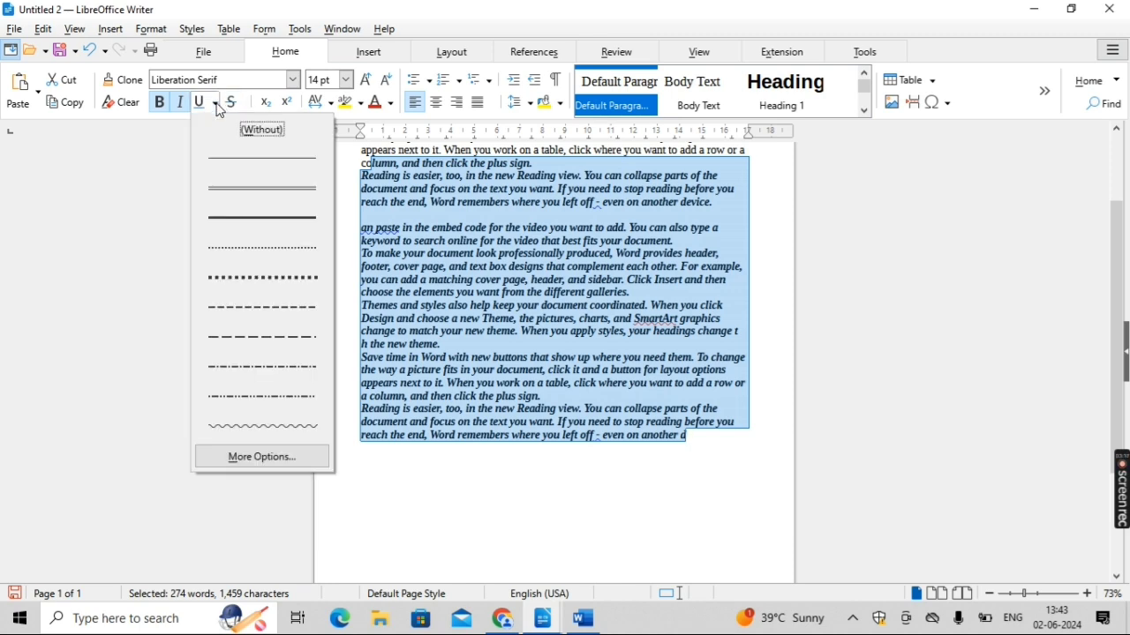
{"action": "left_click", "coordinate": [240, 218]}
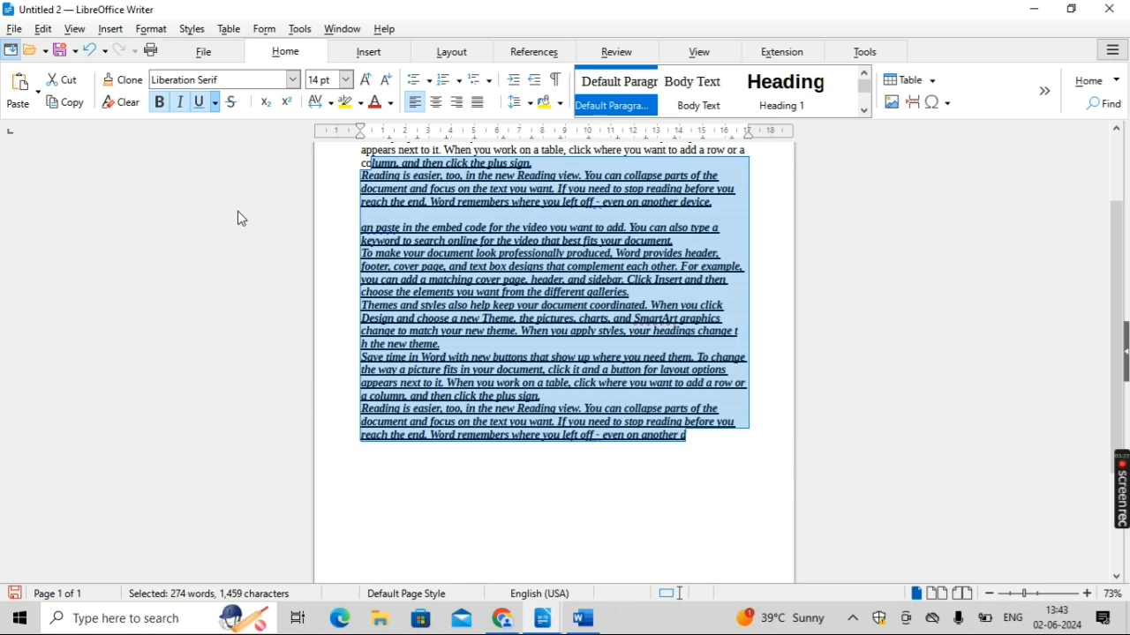
{"action": "left_click", "coordinate": [231, 102]}
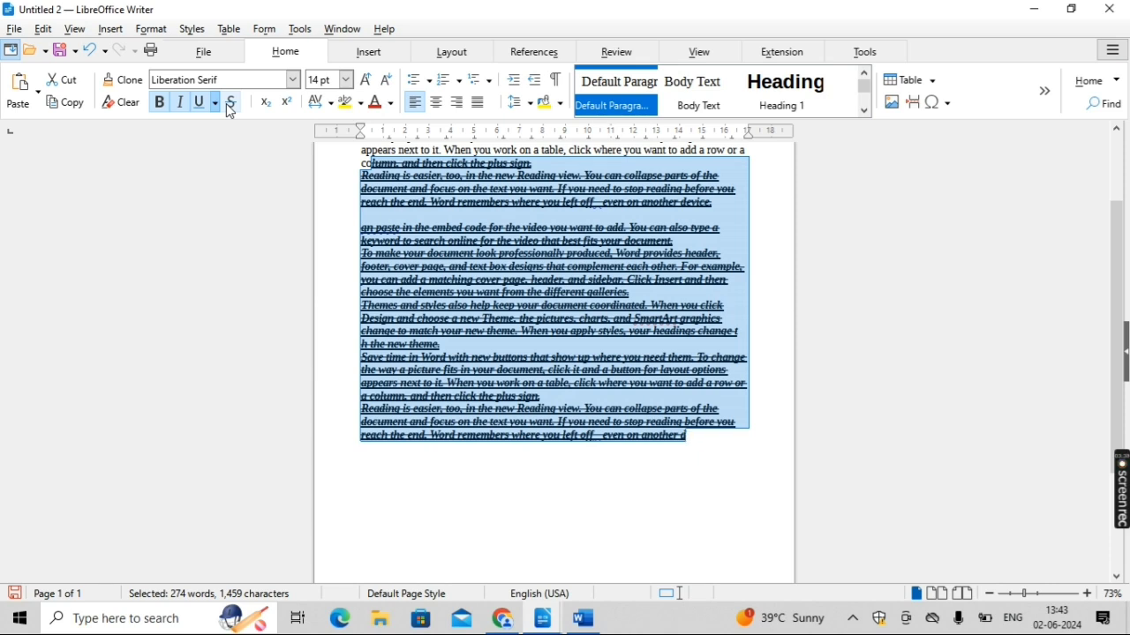
Step: Remove the bold, italic, underline and strikethrough from the selected text
{"action": "left_click", "coordinate": [160, 103]}
{"action": "left_click", "coordinate": [181, 102]}
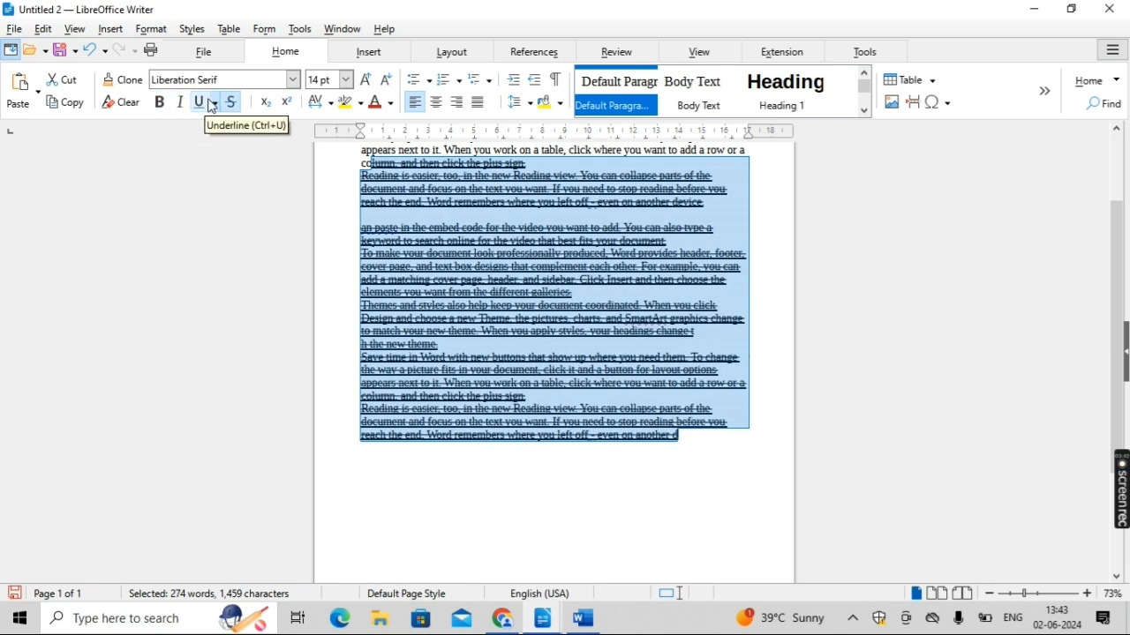
{"action": "left_click", "coordinate": [206, 102]}
{"action": "left_click", "coordinate": [232, 103]}
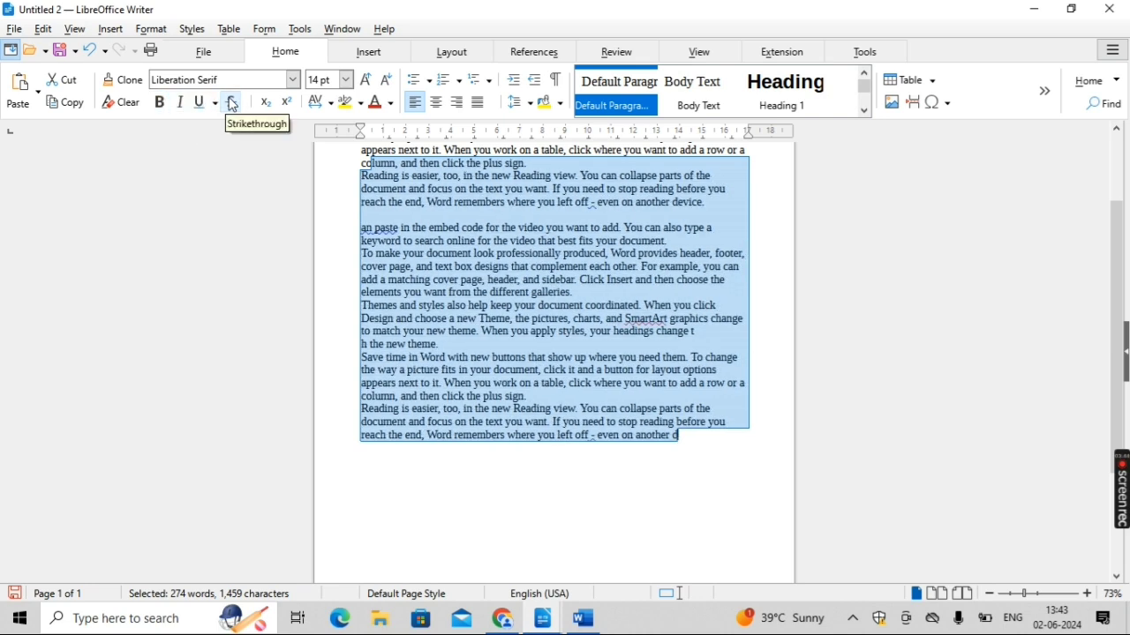
Step: Change the selected text's character spacing to Tight and Loose, restore it to Normal and deselect the text
{"action": "left_click", "coordinate": [328, 103]}
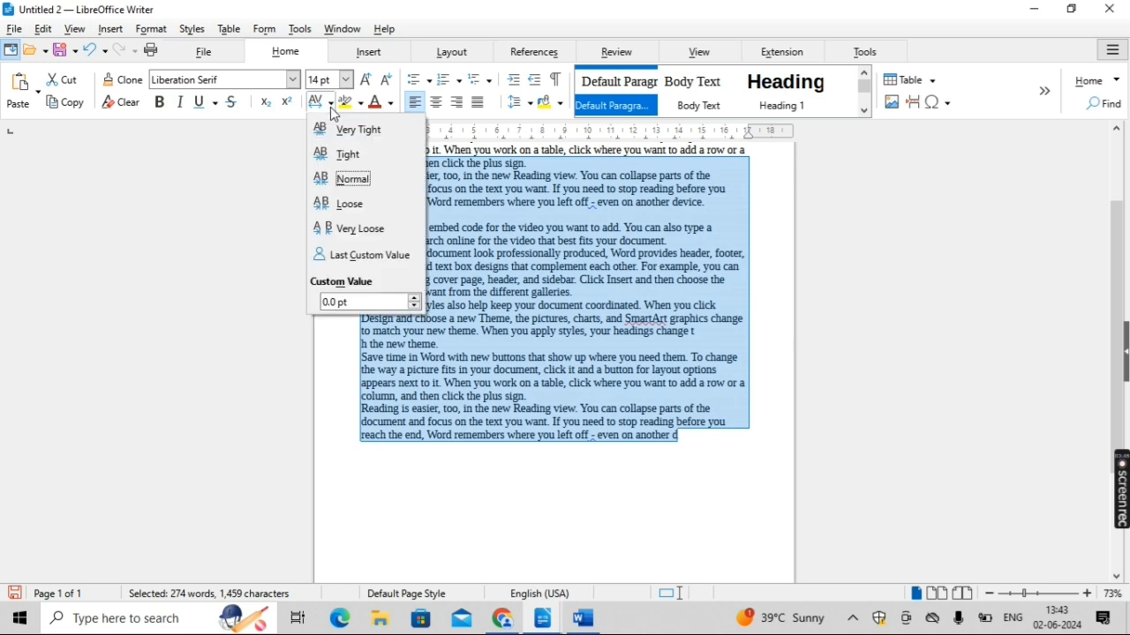
{"action": "left_click", "coordinate": [340, 154]}
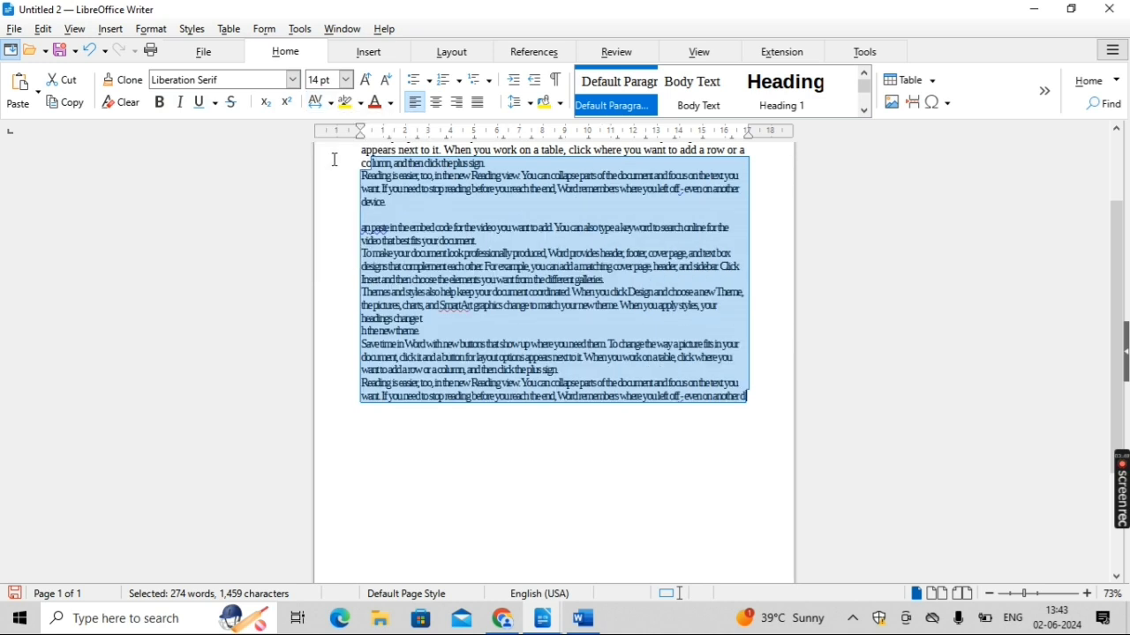
{"action": "left_click", "coordinate": [323, 103]}
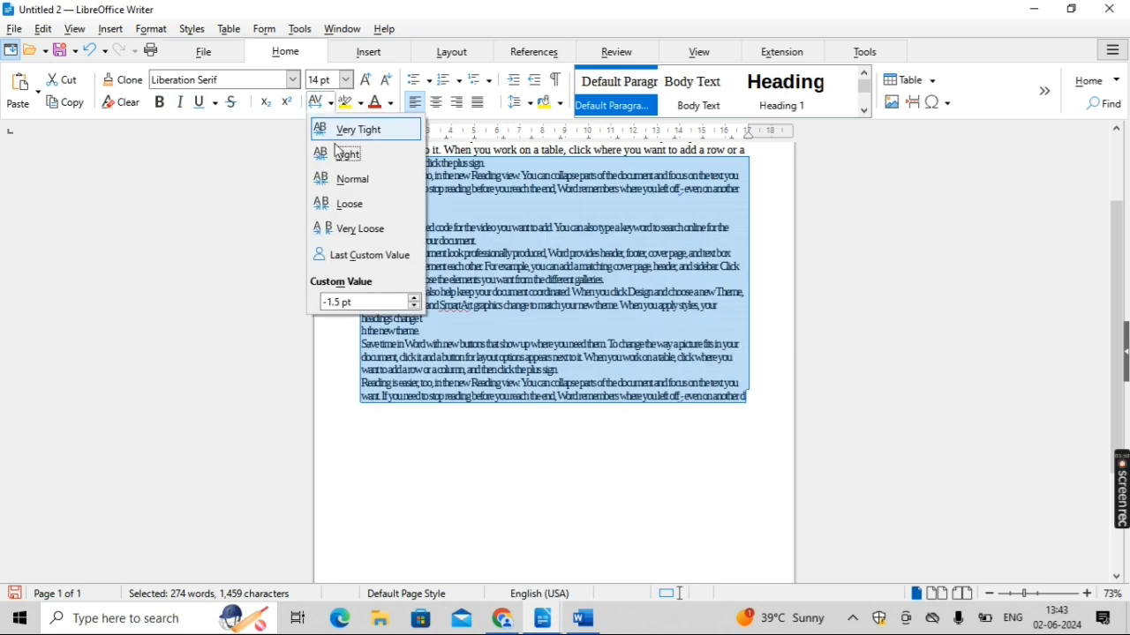
{"action": "left_click", "coordinate": [335, 203]}
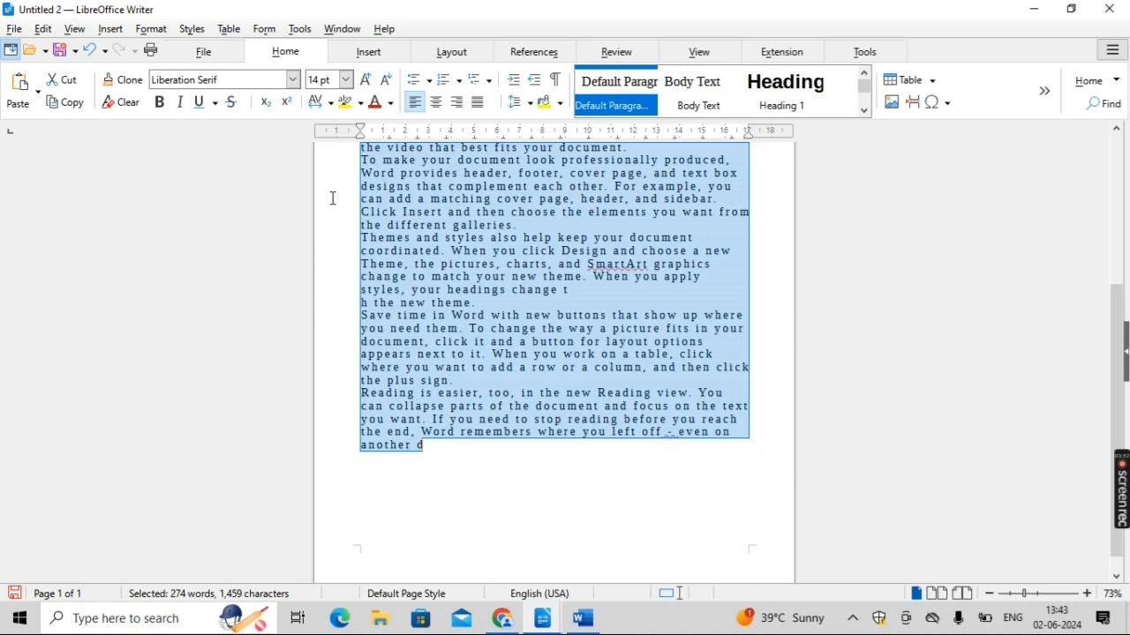
{"action": "left_click", "coordinate": [323, 102]}
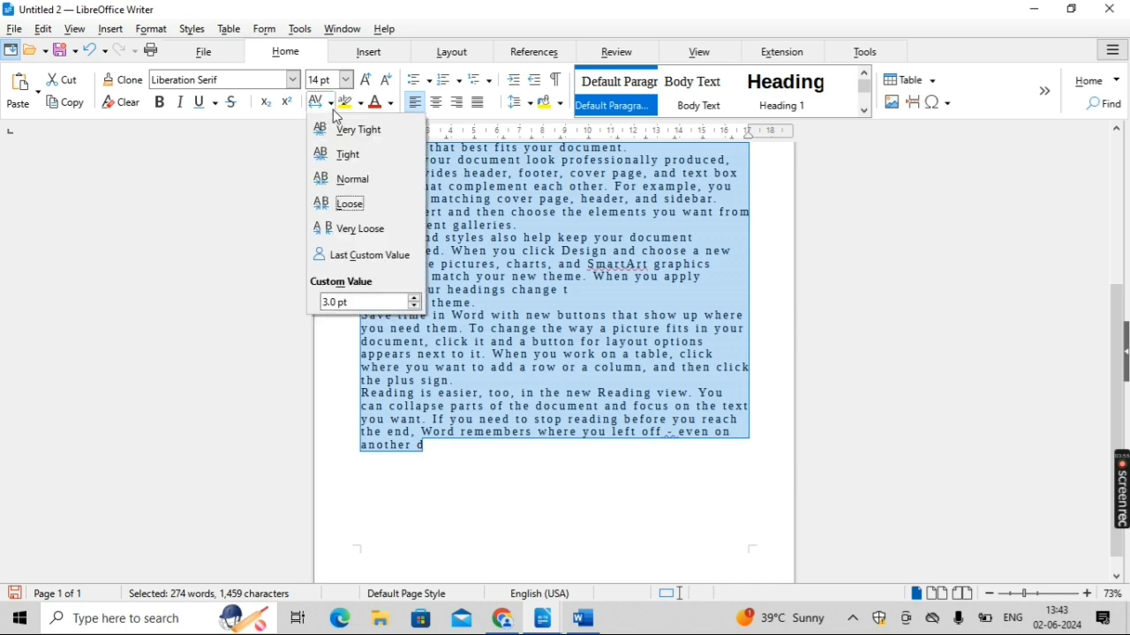
{"action": "left_click", "coordinate": [344, 177]}
{"action": "left_click", "coordinate": [343, 170]}
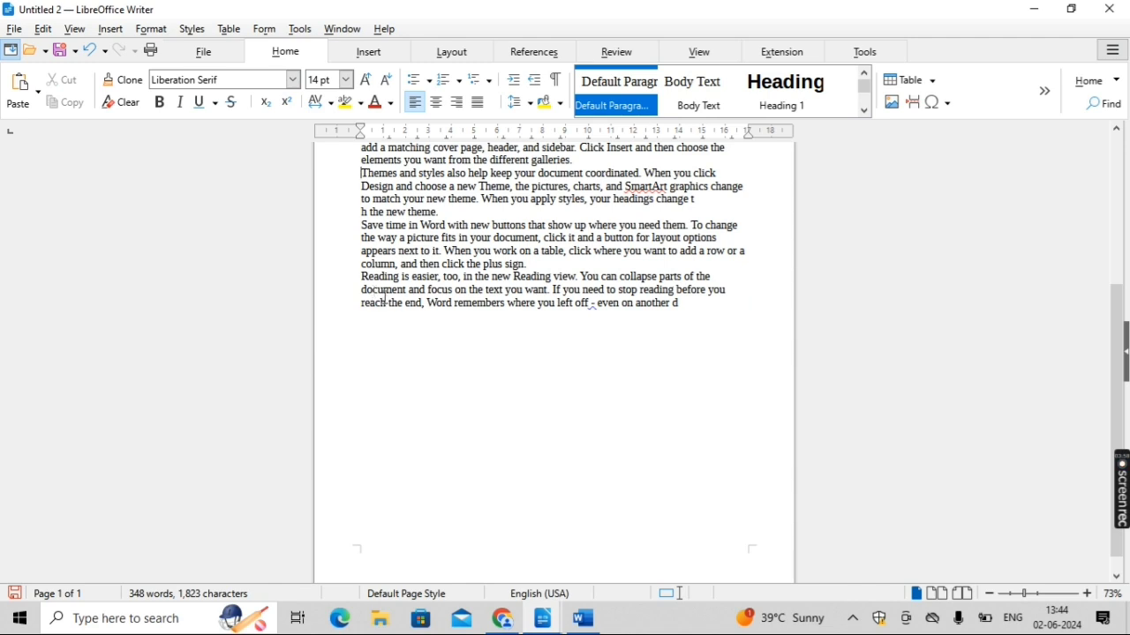
Step: Select the text from the beginning to "reach the" in the last paragraph, highlight it in gold and reset the highlighting to No Fill
{"action": "left_click_drag", "start_coordinate": [404, 302], "coordinate": [342, 159]}
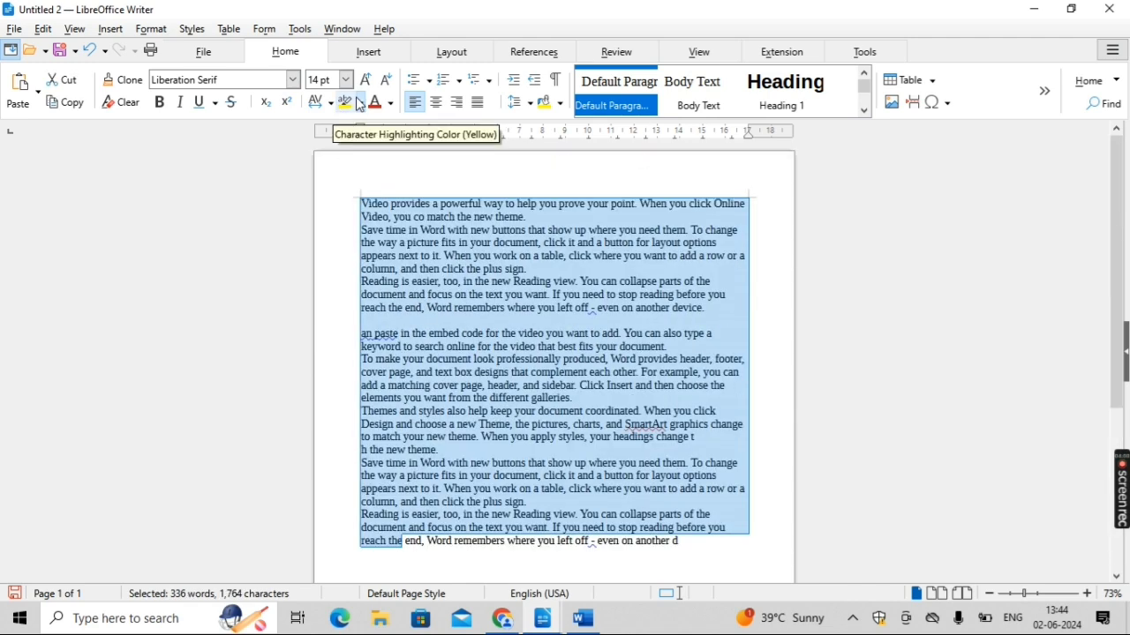
{"action": "left_click", "coordinate": [361, 104]}
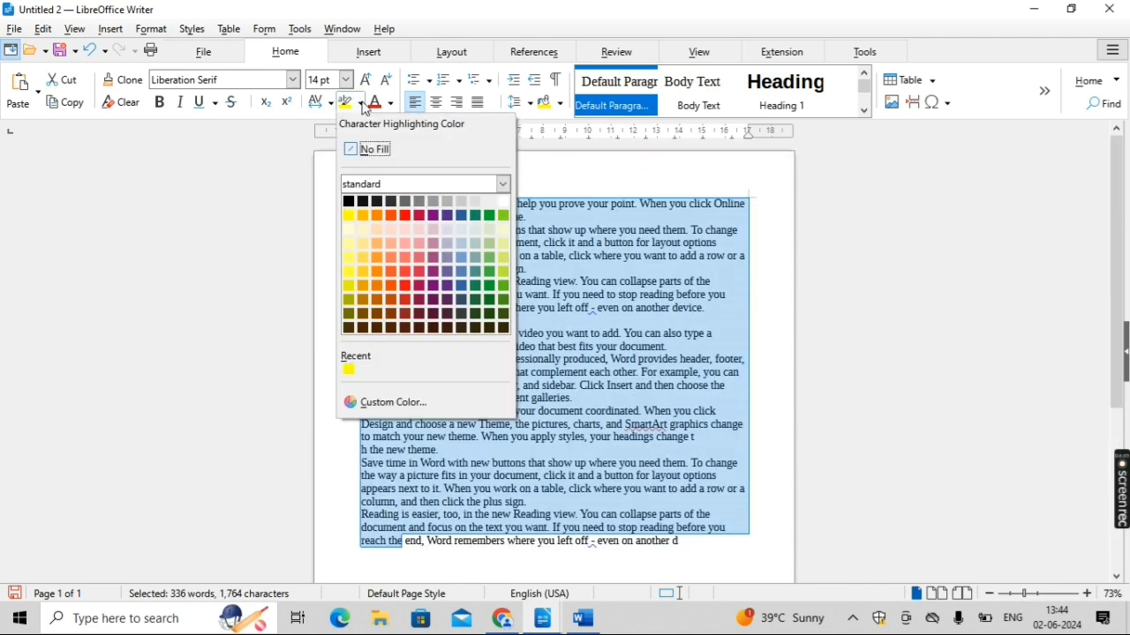
{"action": "left_click", "coordinate": [366, 218]}
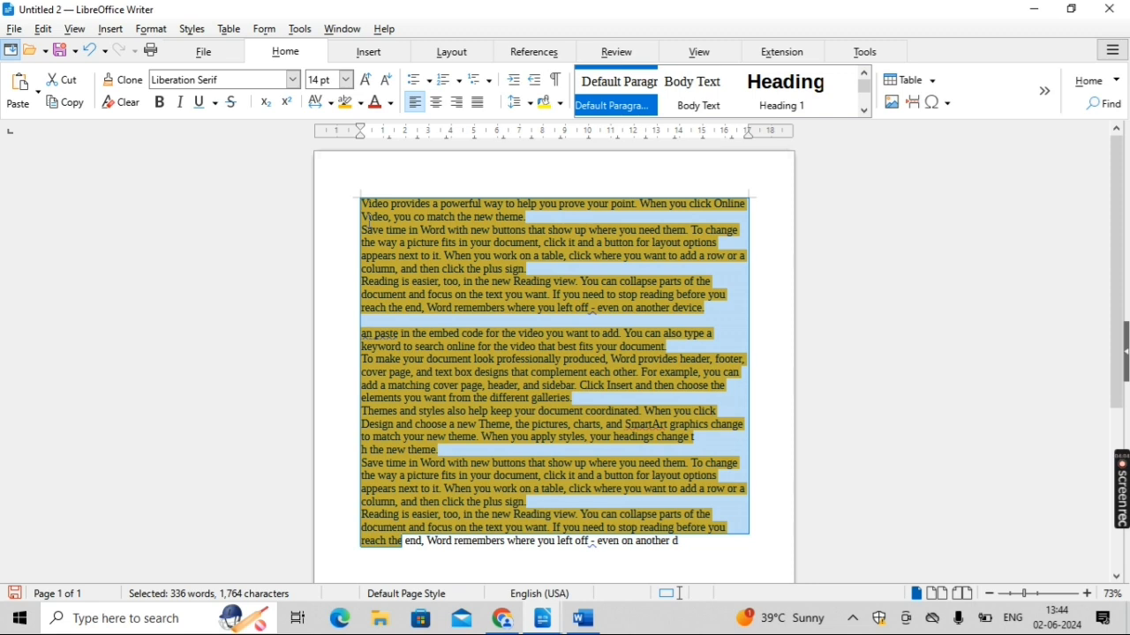
{"action": "left_click", "coordinate": [361, 105]}
{"action": "left_click", "coordinate": [366, 150]}
Step: Change the selected text's font color to gold and reset it to Automatic
{"action": "left_click", "coordinate": [391, 103]}
{"action": "left_click", "coordinate": [397, 220]}
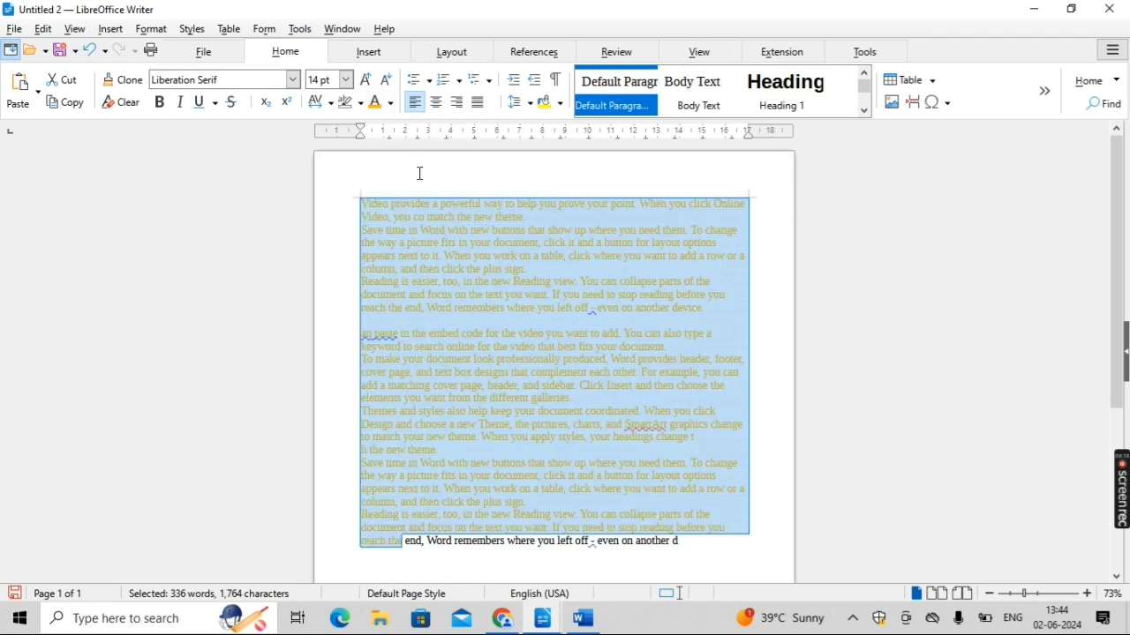
{"action": "left_click", "coordinate": [391, 104]}
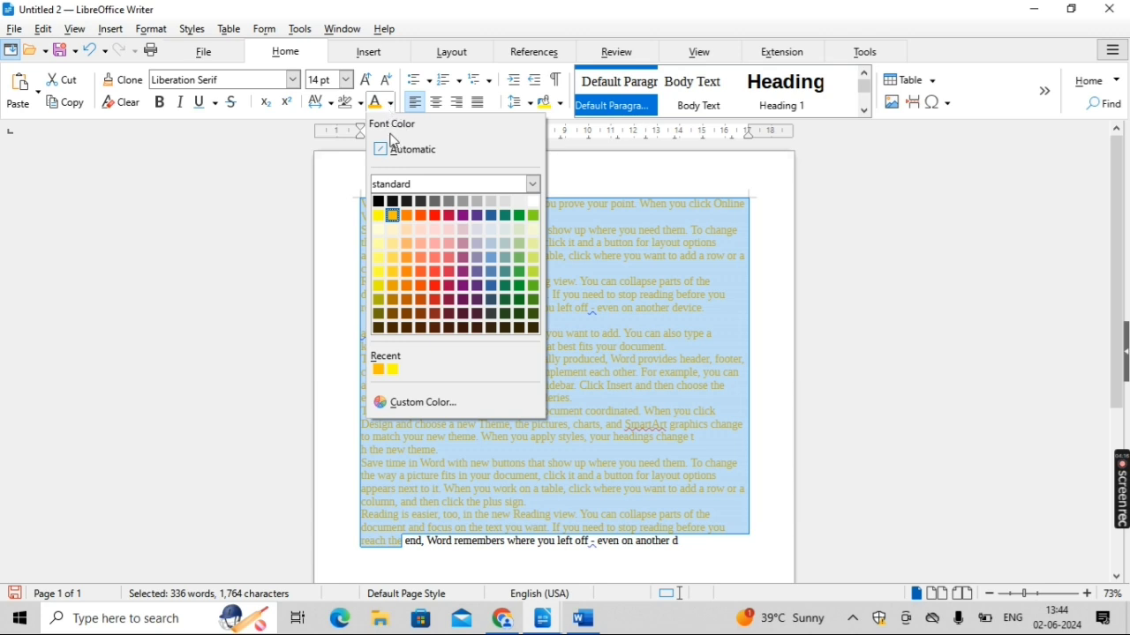
{"action": "left_click", "coordinate": [394, 152]}
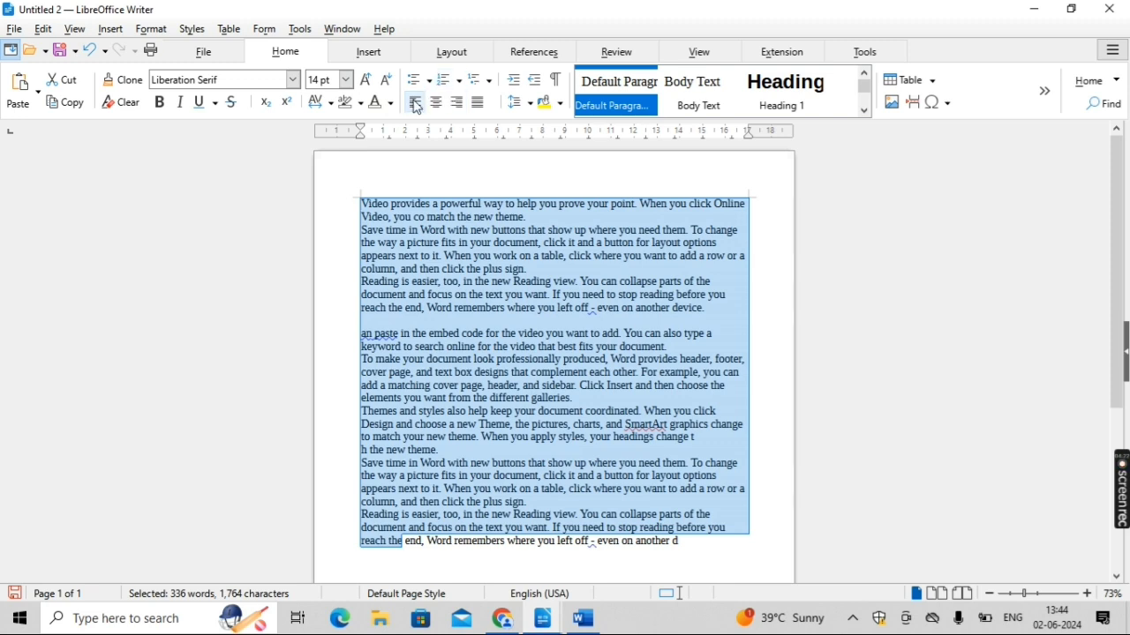
Step: Align the selected paragraphs right, left and centered in turn, finishing with justified alignment
{"action": "left_click", "coordinate": [460, 109]}
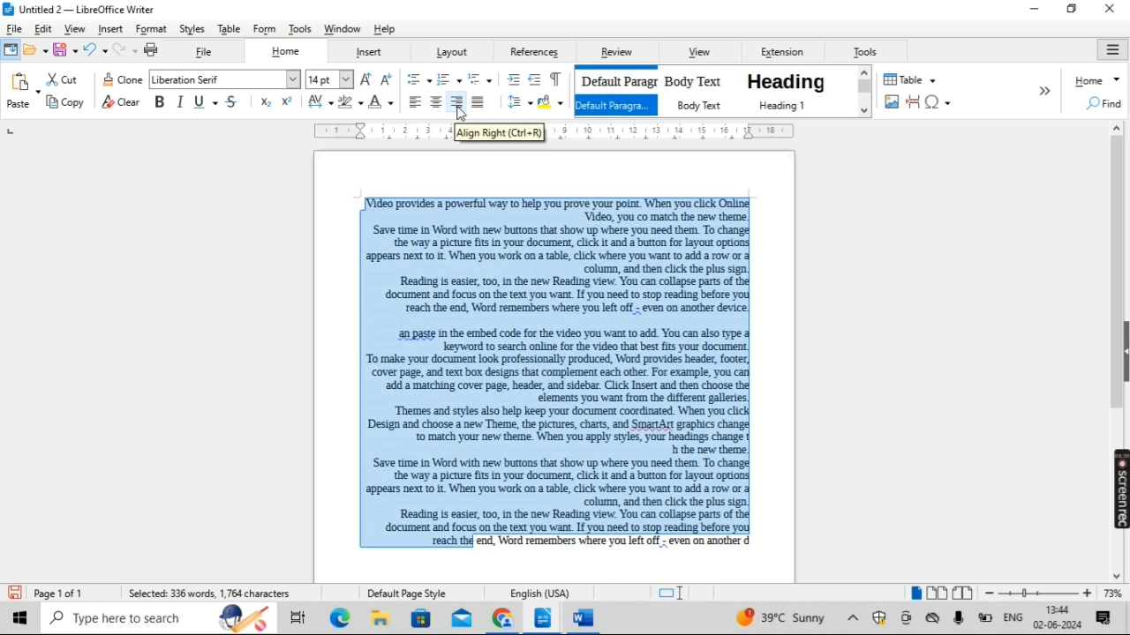
{"action": "left_click", "coordinate": [419, 106]}
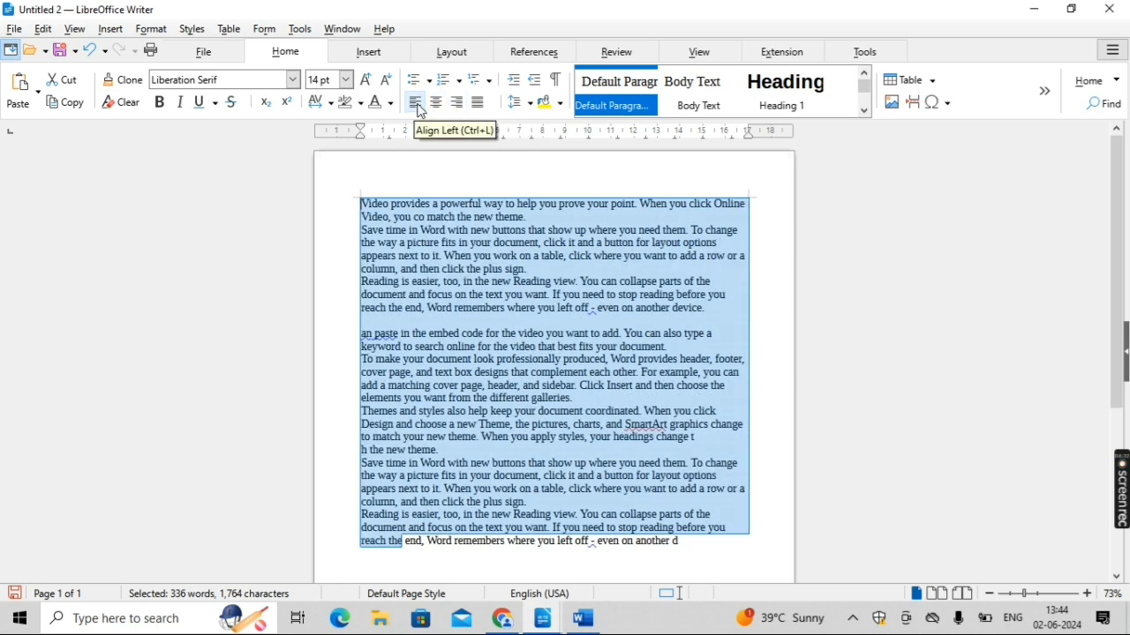
{"action": "left_click", "coordinate": [437, 105]}
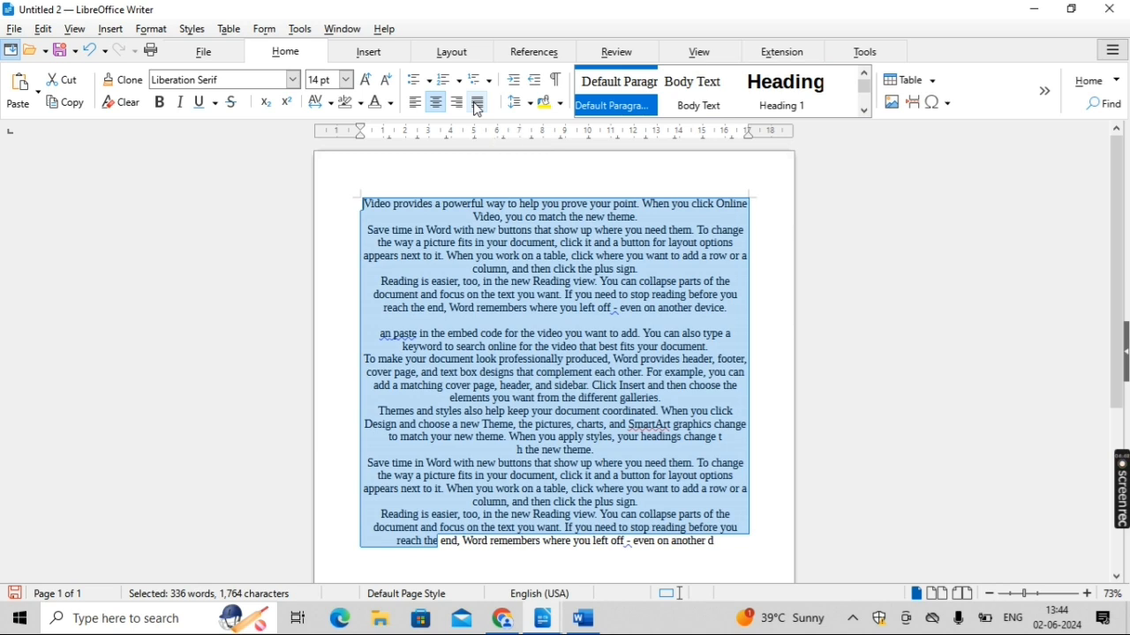
{"action": "left_click", "coordinate": [478, 104]}
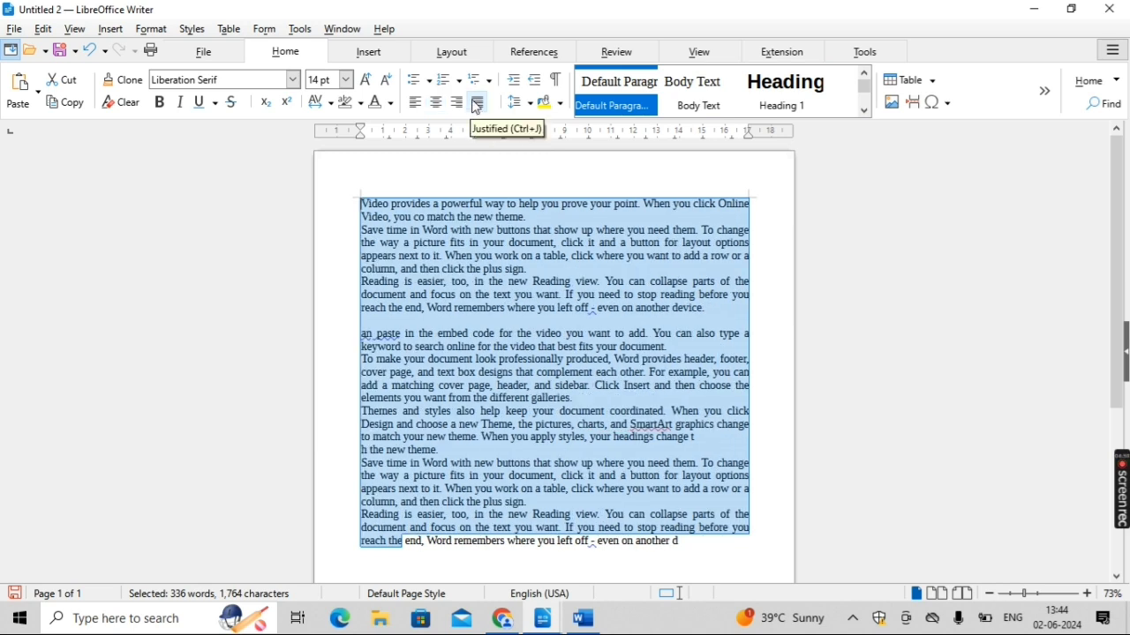
Step: Apply large round bullets to the selected paragraphs and customize the level 1 numbering to "a, b, c, ..."
{"action": "left_click", "coordinate": [430, 80]}
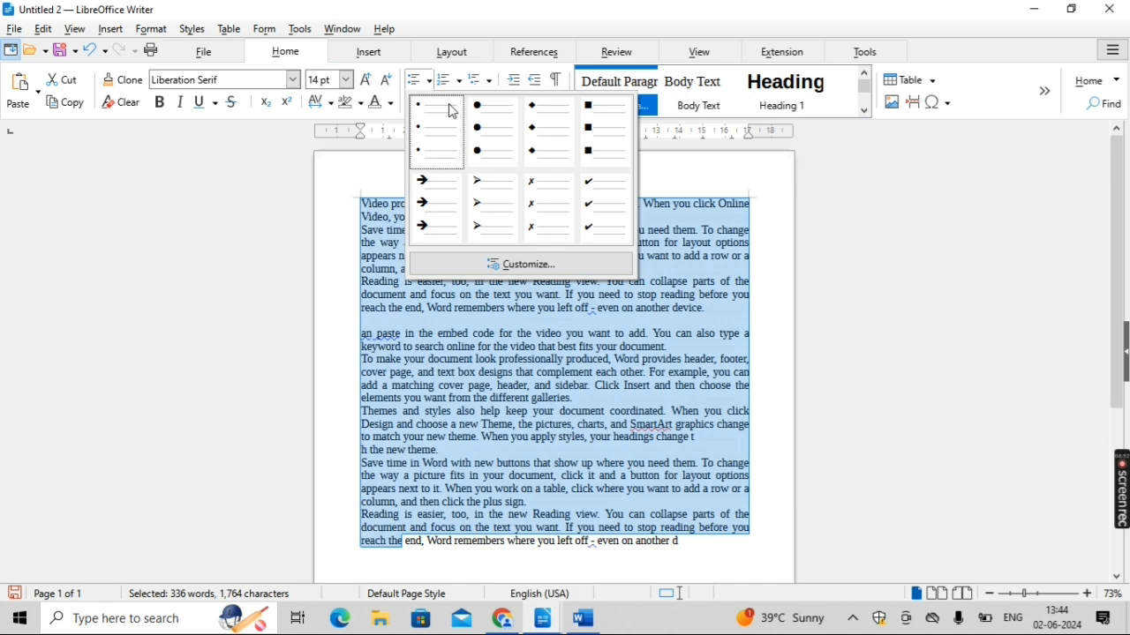
{"action": "left_click", "coordinate": [489, 129]}
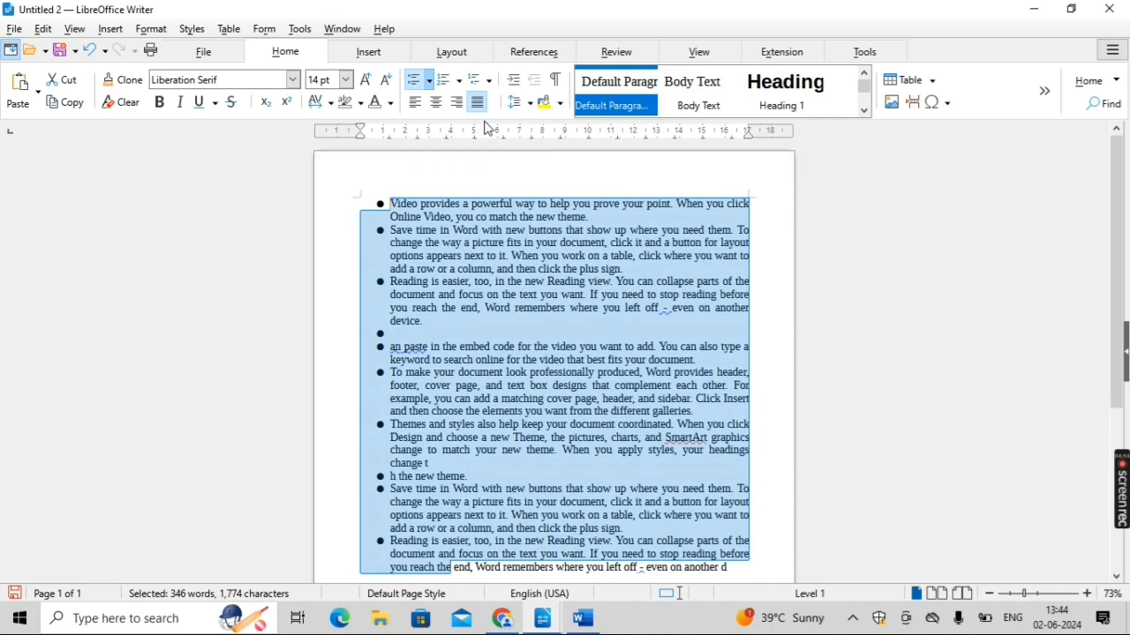
{"action": "left_click", "coordinate": [430, 81]}
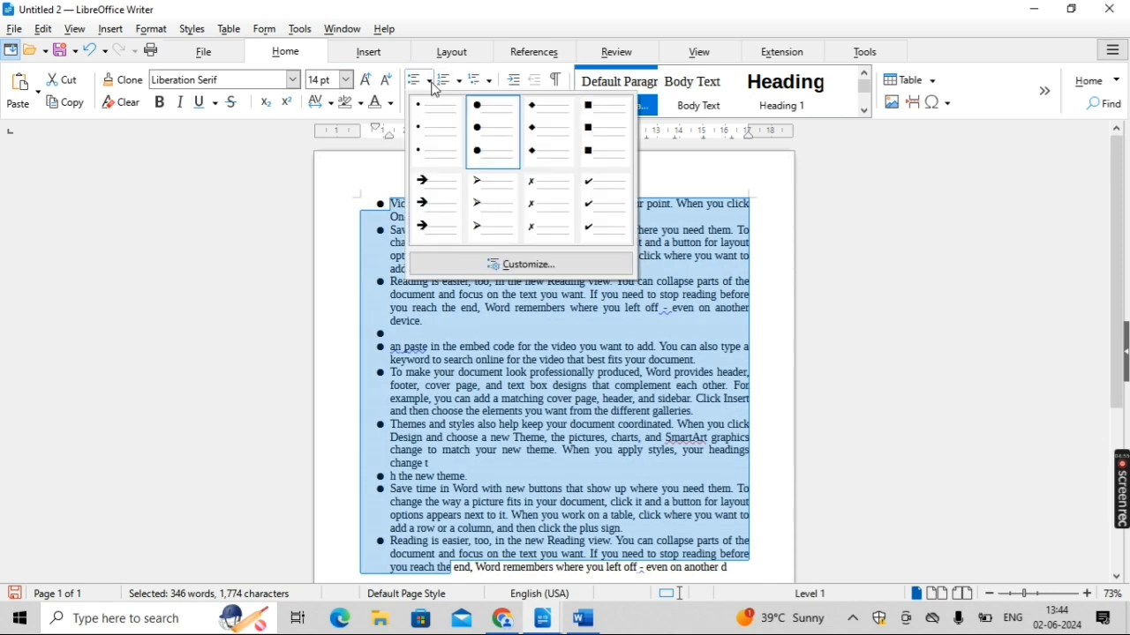
{"action": "left_click", "coordinate": [479, 262]}
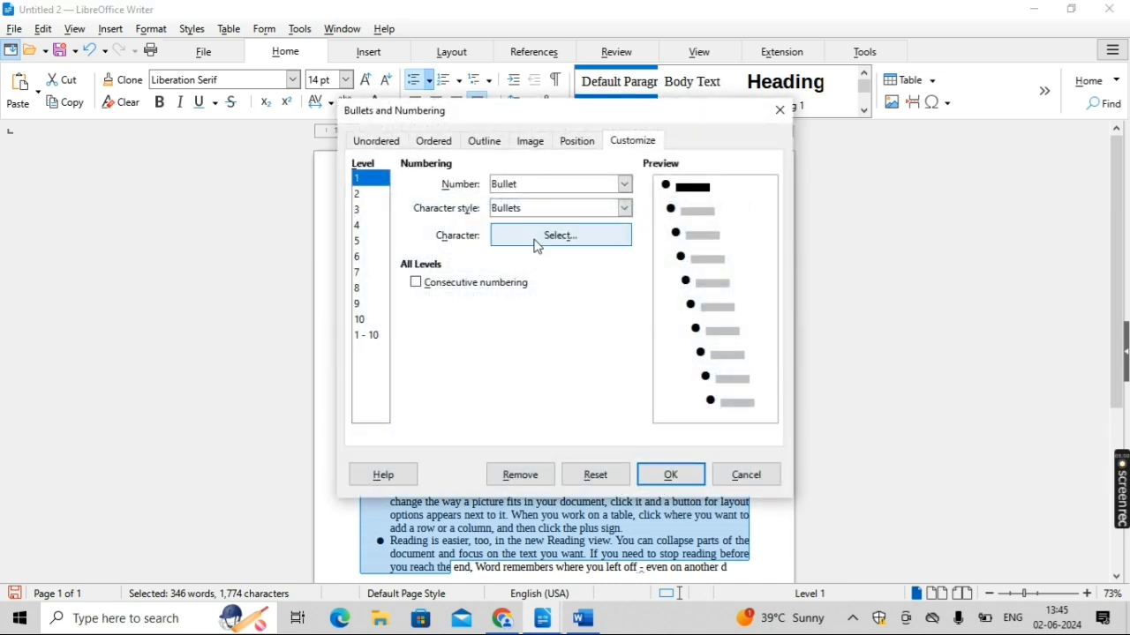
{"action": "scroll", "coordinate": [561, 184], "scroll_direction": "down", "scroll_amount": 4}
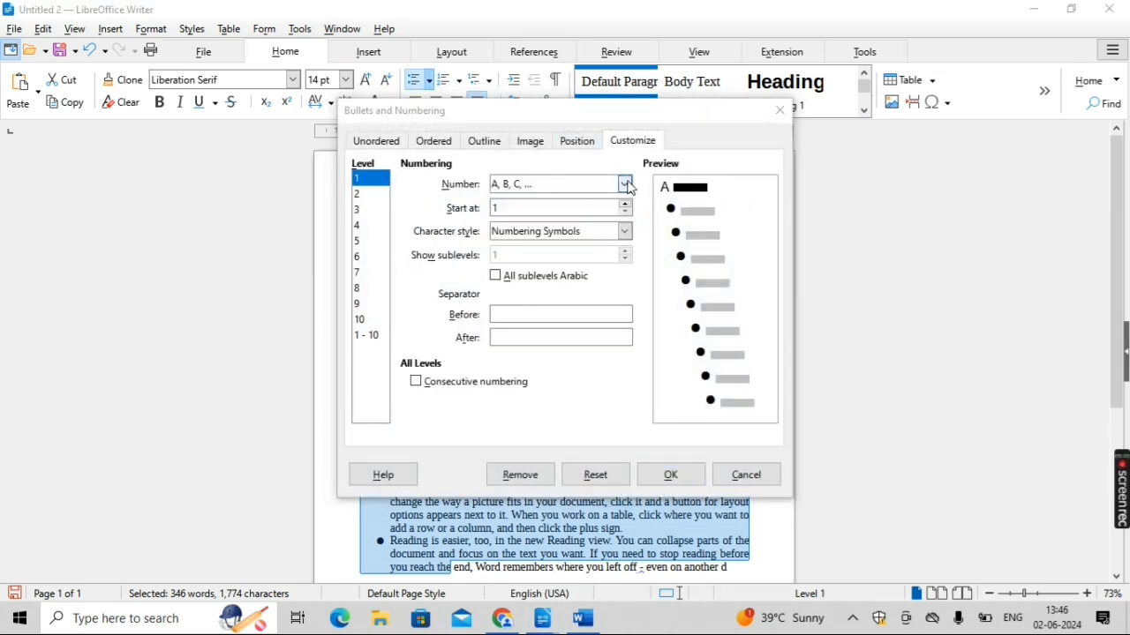
{"action": "left_click", "coordinate": [626, 184]}
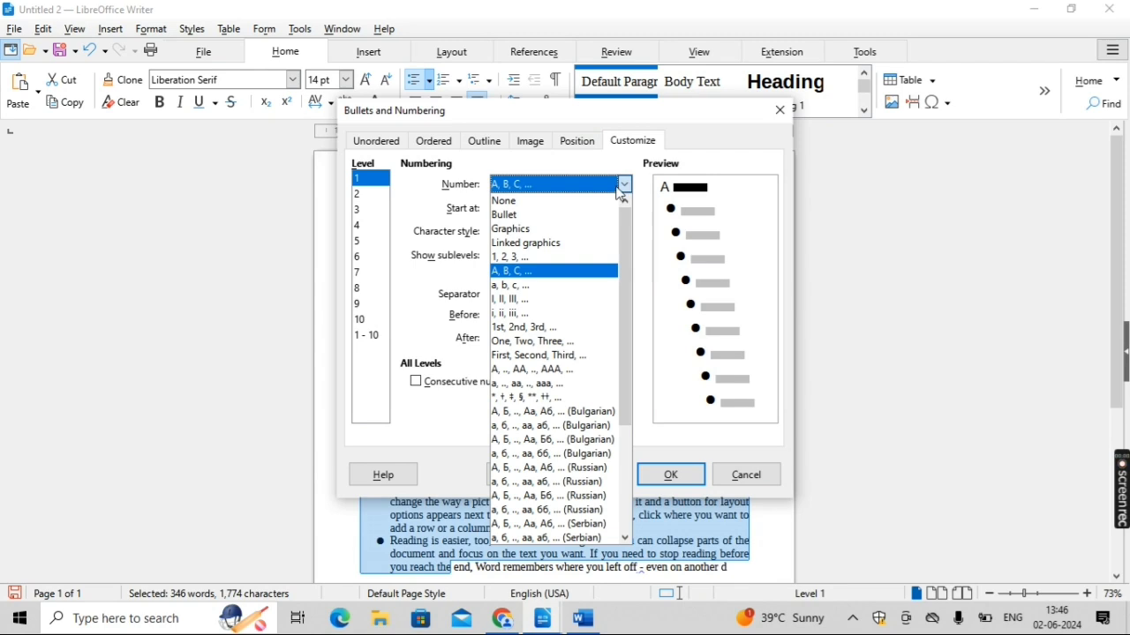
{"action": "left_click", "coordinate": [576, 288]}
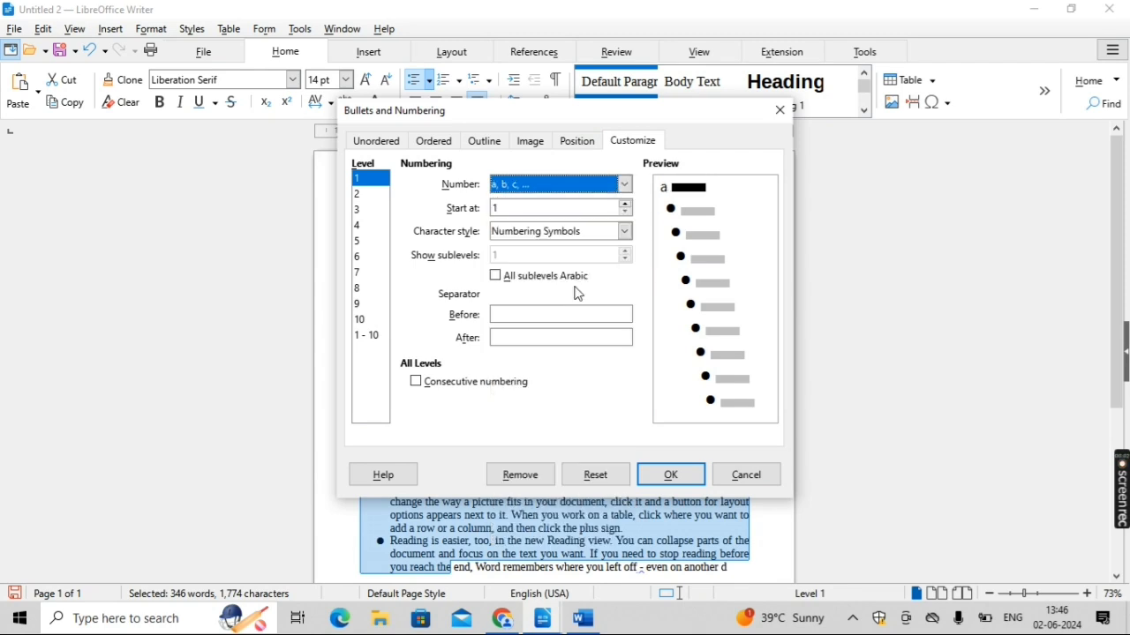
{"action": "left_click", "coordinate": [678, 474]}
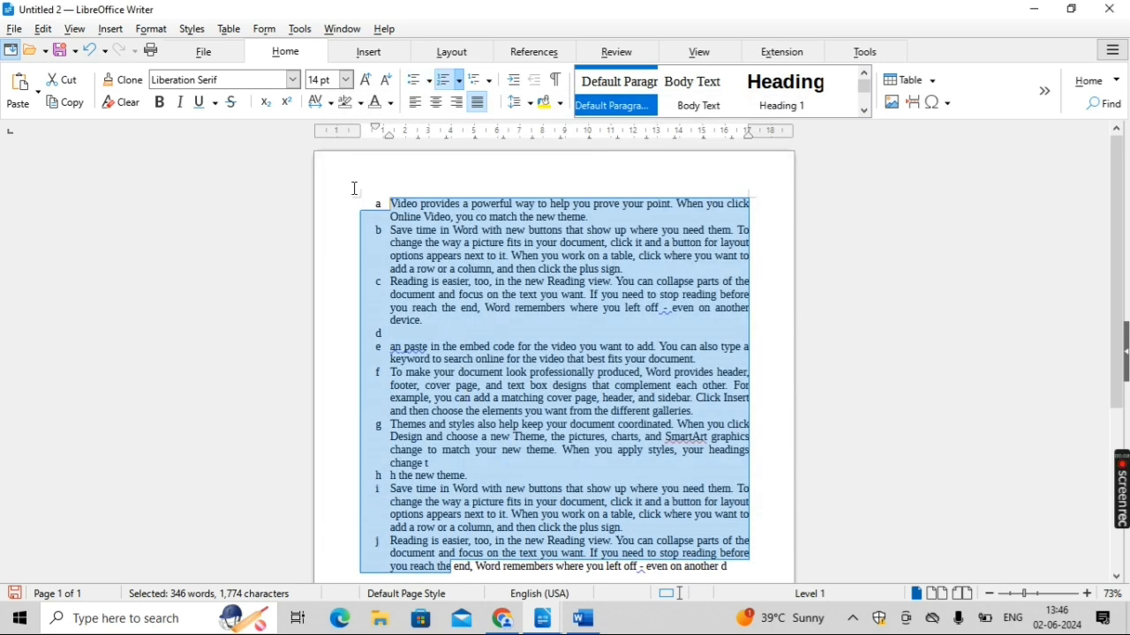
Step: Apply the "A. 1. a." outline format to the selected paragraphs and switch them to "Numeric with all sublevels"
{"action": "left_click", "coordinate": [494, 88]}
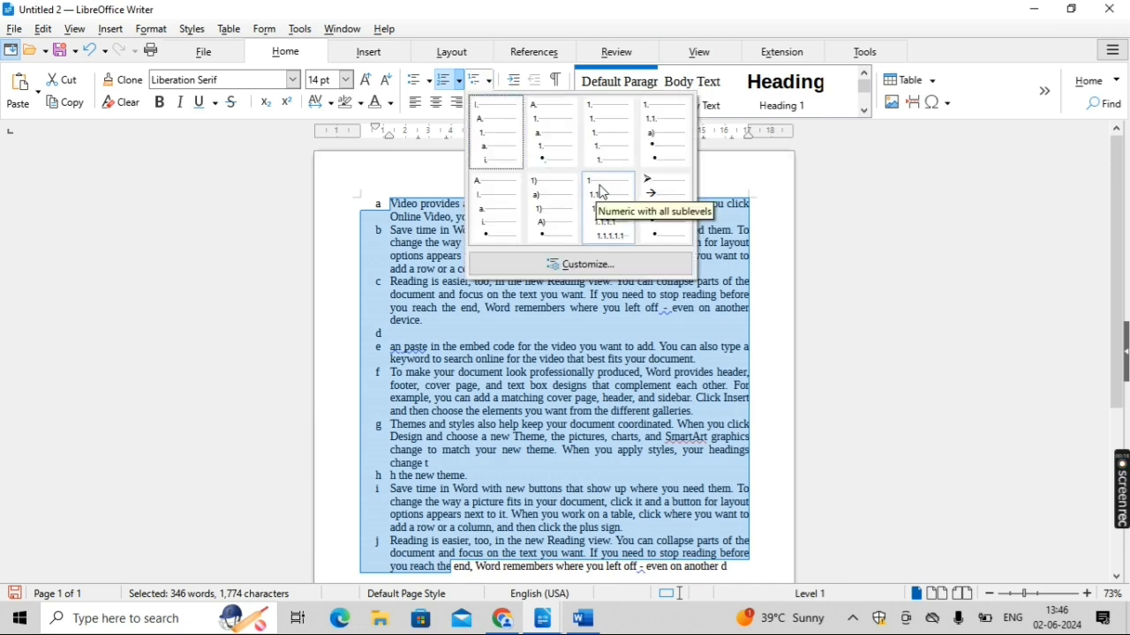
{"action": "left_click", "coordinate": [552, 129]}
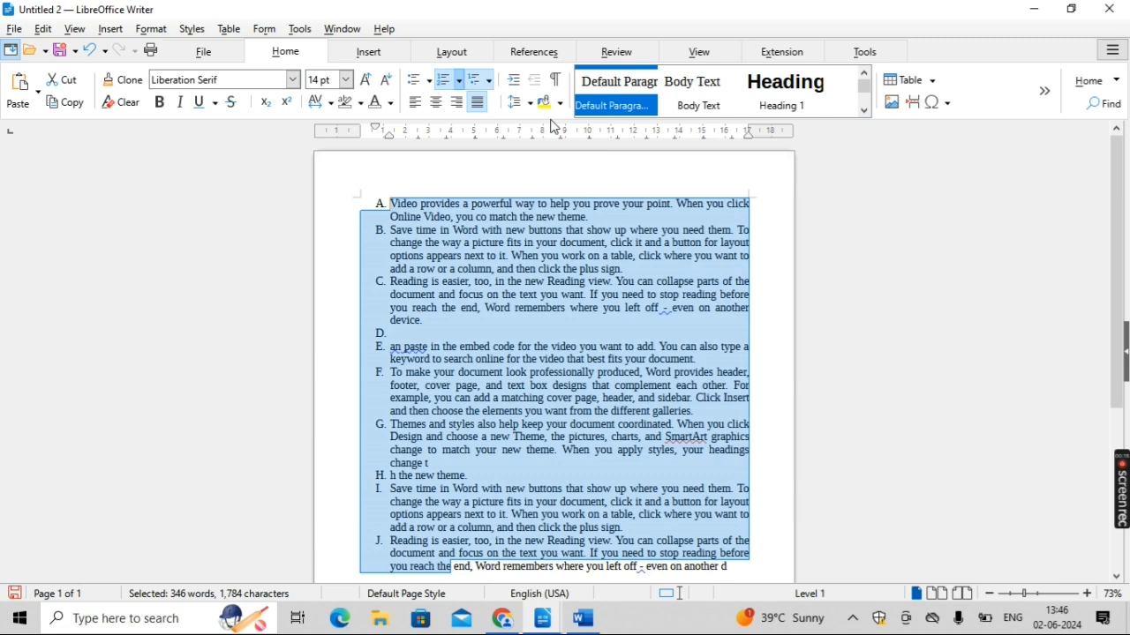
{"action": "left_click", "coordinate": [488, 80]}
{"action": "left_click", "coordinate": [592, 201]}
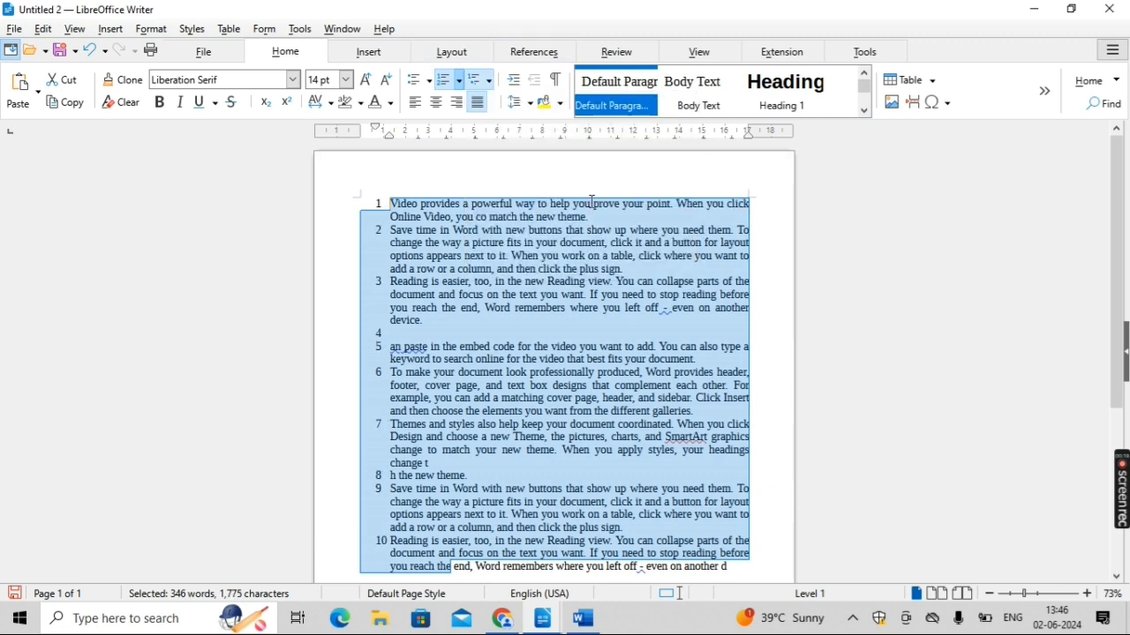
Step: Increase the indent of the selected numbered paragraphs to level 6 and decrease it back to level 1
{"action": "left_click", "coordinate": [517, 80]}
{"action": "left_click", "coordinate": [522, 82]}
{"action": "left_click", "coordinate": [522, 82]}
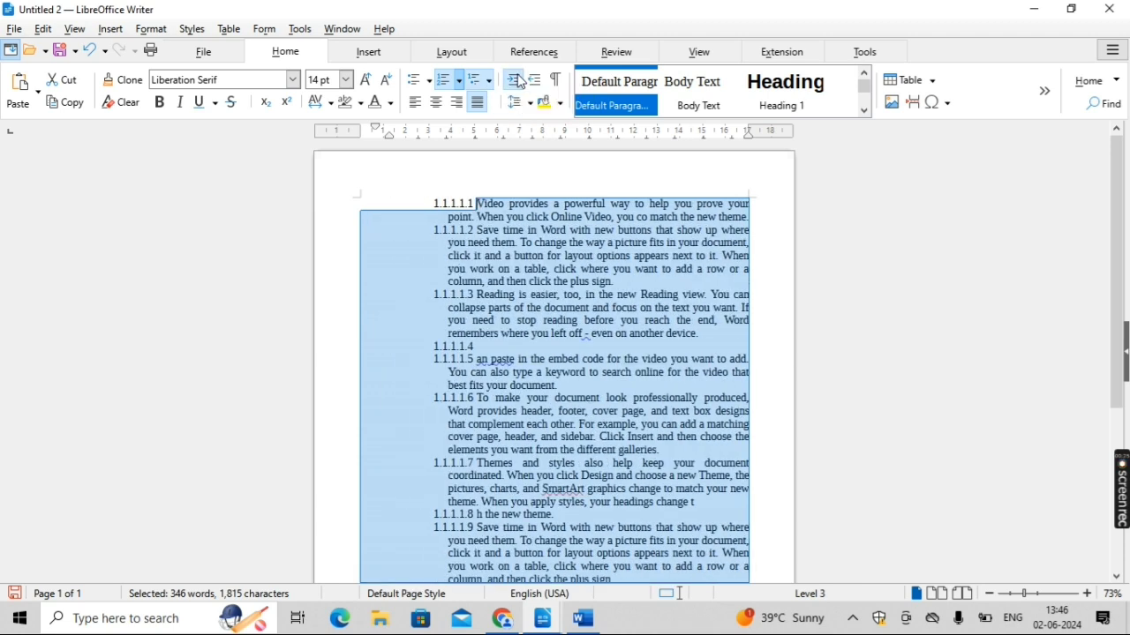
{"action": "left_click", "coordinate": [522, 82]}
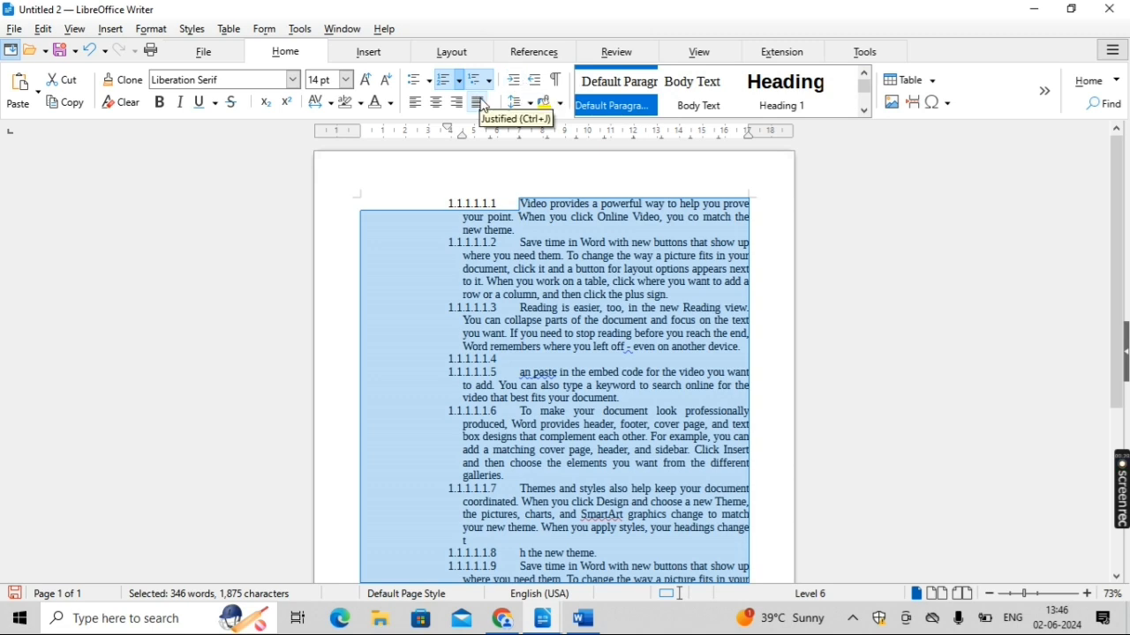
{"action": "left_click", "coordinate": [537, 80]}
{"action": "left_click", "coordinate": [537, 81]}
{"action": "left_click", "coordinate": [540, 80]}
{"action": "left_click", "coordinate": [540, 80]}
{"action": "left_click", "coordinate": [540, 80]}
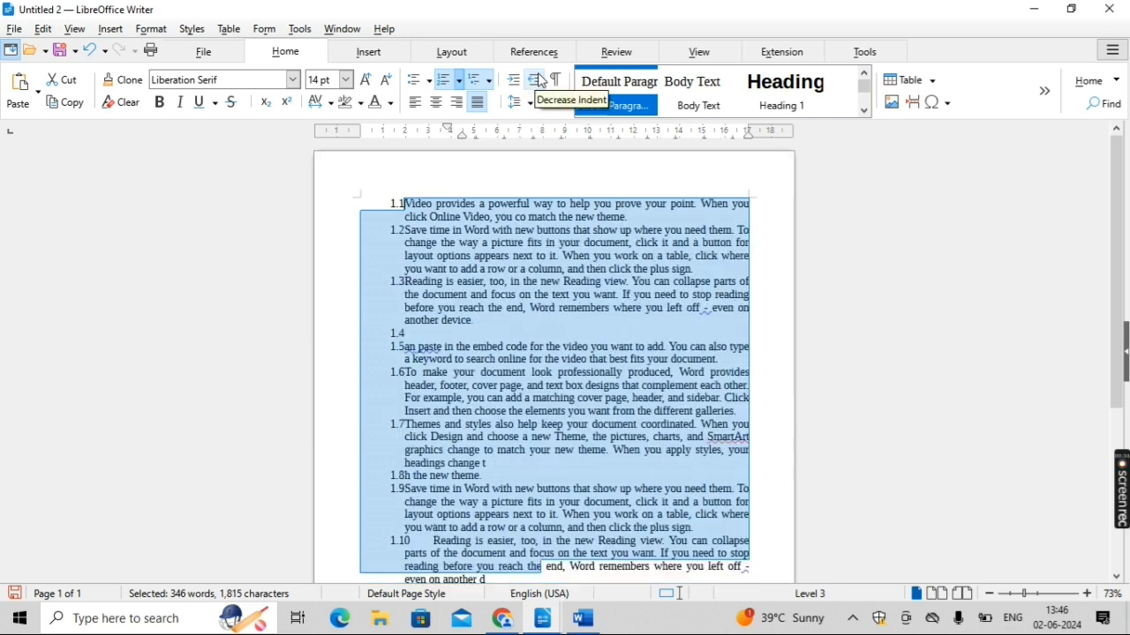
{"action": "left_click", "coordinate": [540, 80]}
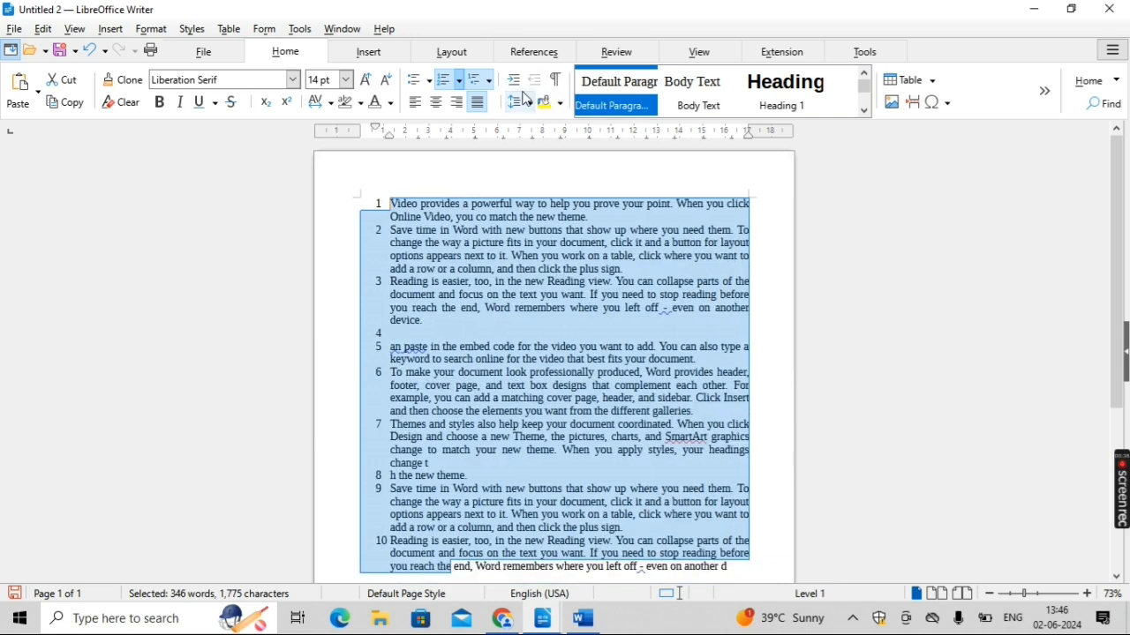
Step: Set the line spacing of the selected numbered paragraphs to 1.15
{"action": "left_click", "coordinate": [527, 108]}
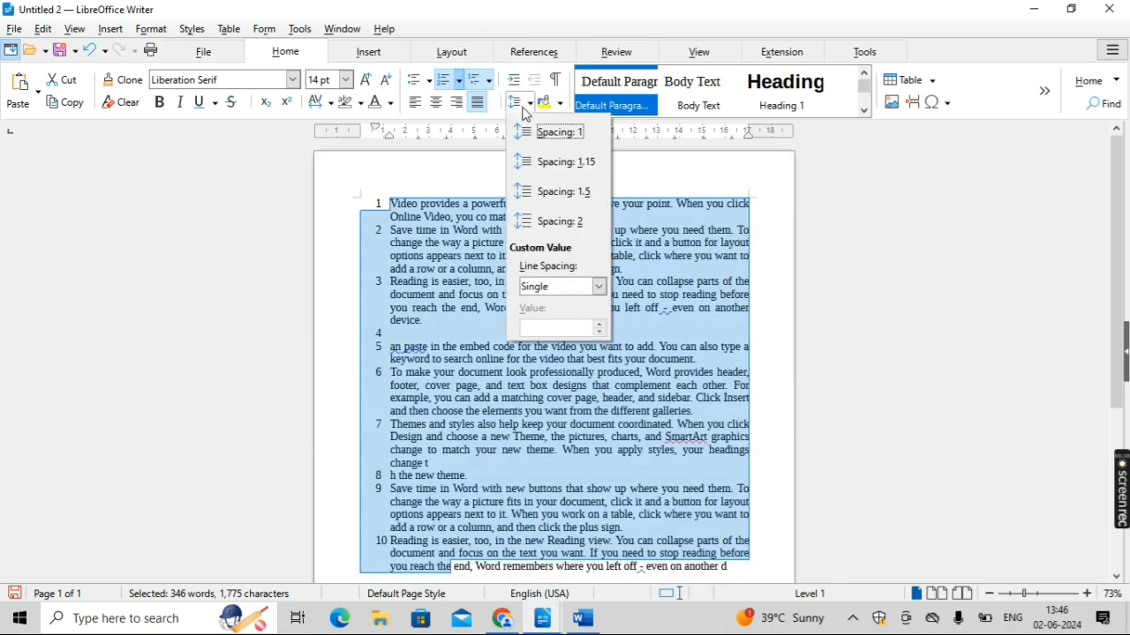
{"action": "left_click", "coordinate": [557, 163]}
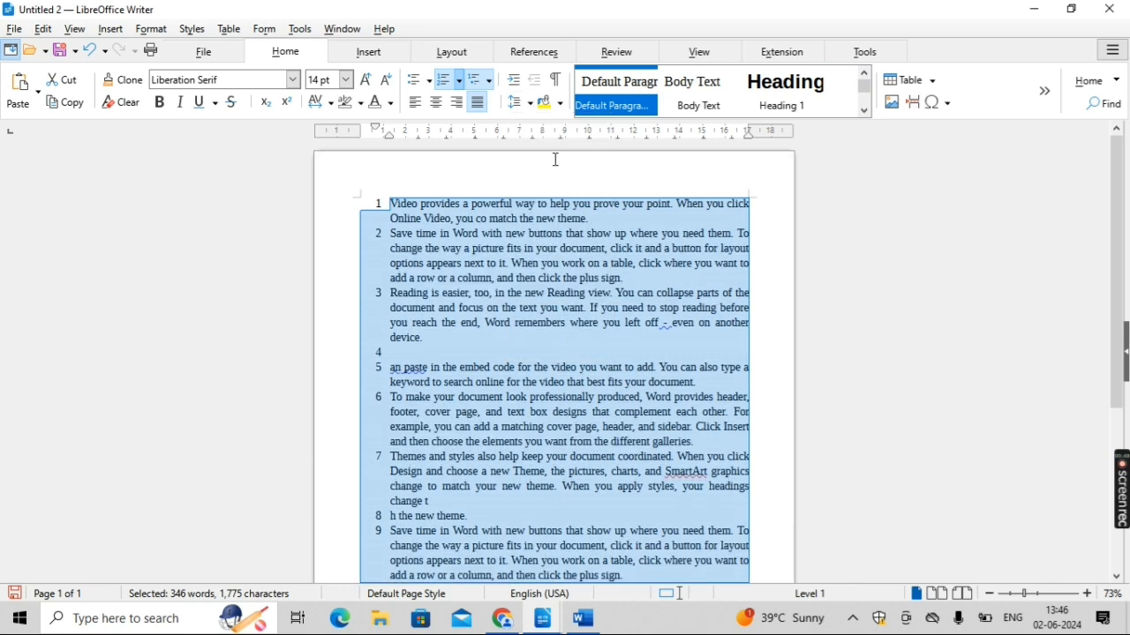
Step: Apply an orange background color to the selected paragraphs and reset it to No Fill
{"action": "left_click", "coordinate": [560, 105]}
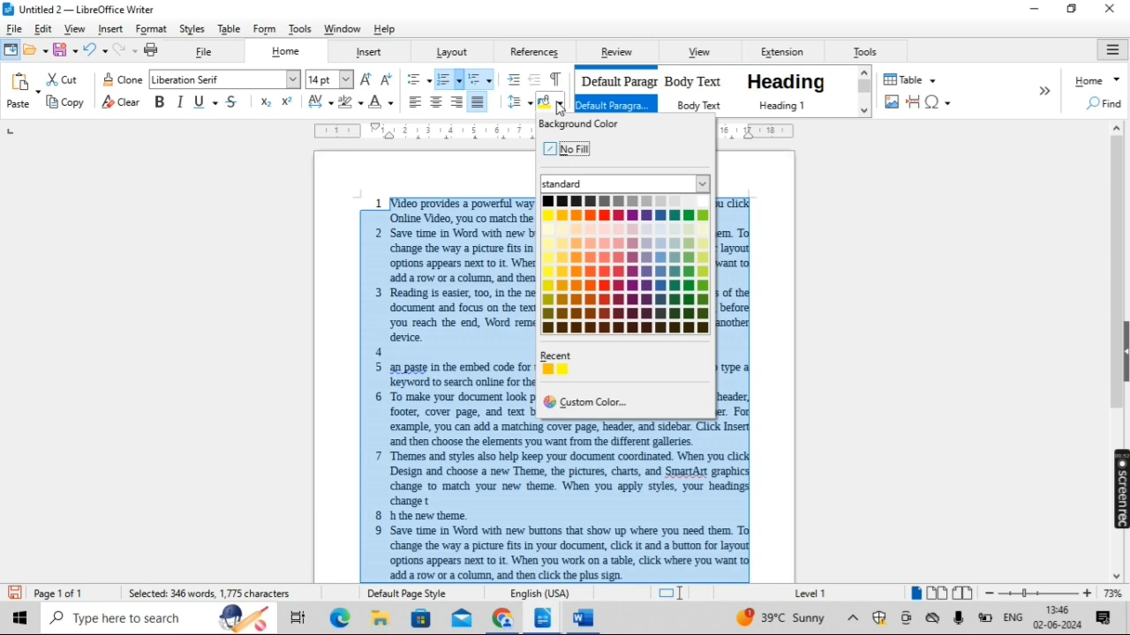
{"action": "left_click", "coordinate": [580, 251]}
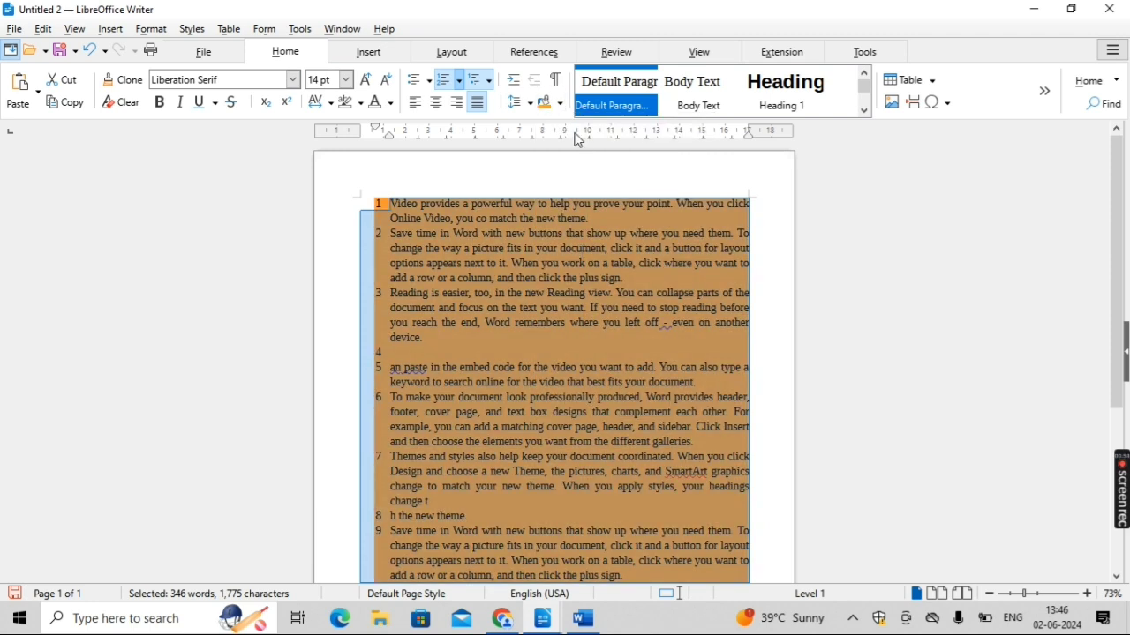
{"action": "left_click", "coordinate": [561, 105]}
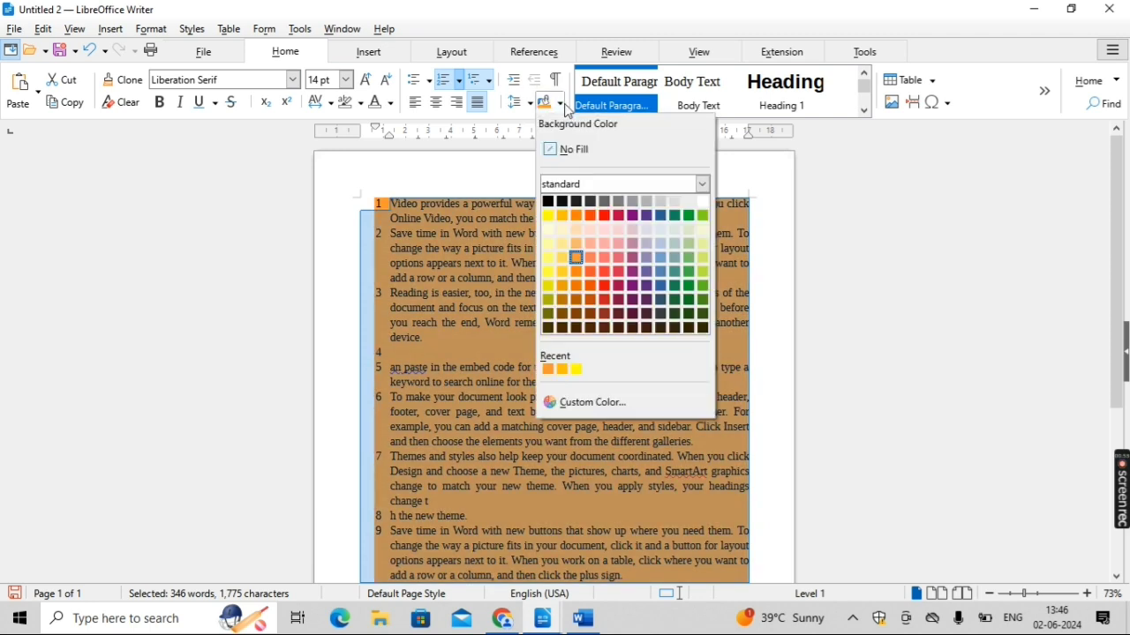
{"action": "left_click", "coordinate": [572, 150]}
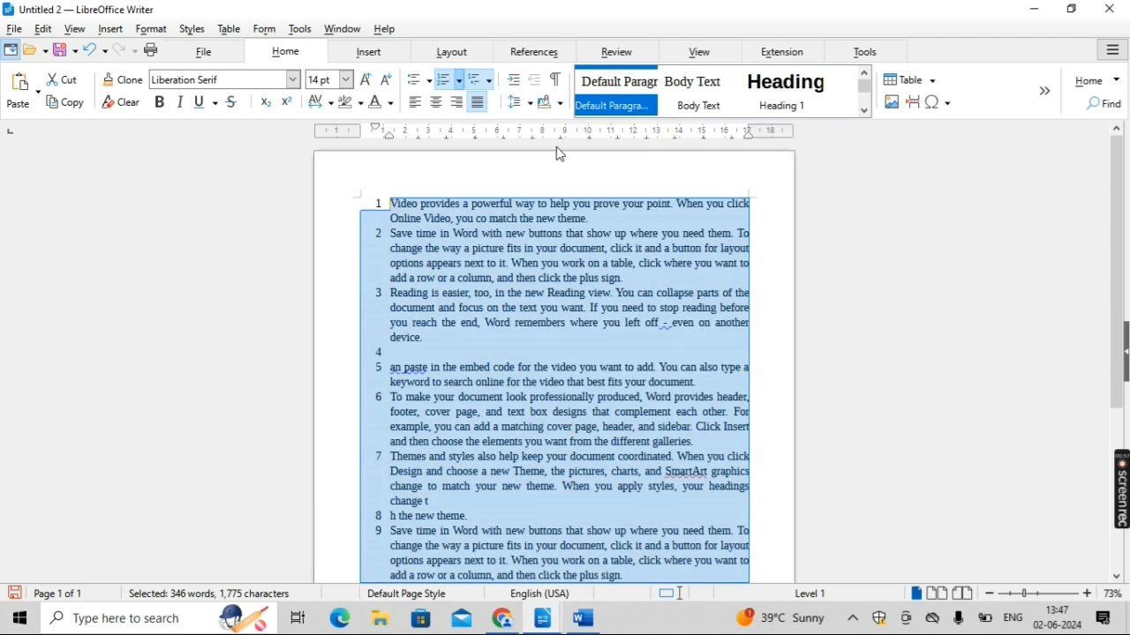
Step: Show the formatting marks in the document and hide them again
{"action": "left_click", "coordinate": [565, 89]}
{"action": "left_click", "coordinate": [557, 82]}
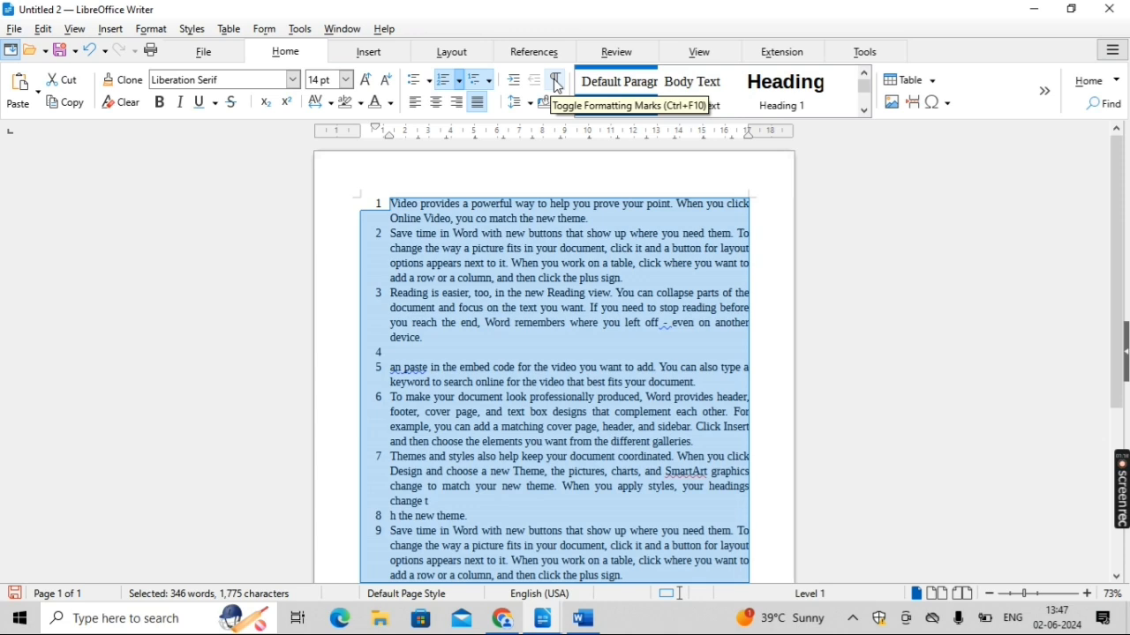
{"action": "left_click", "coordinate": [557, 83]}
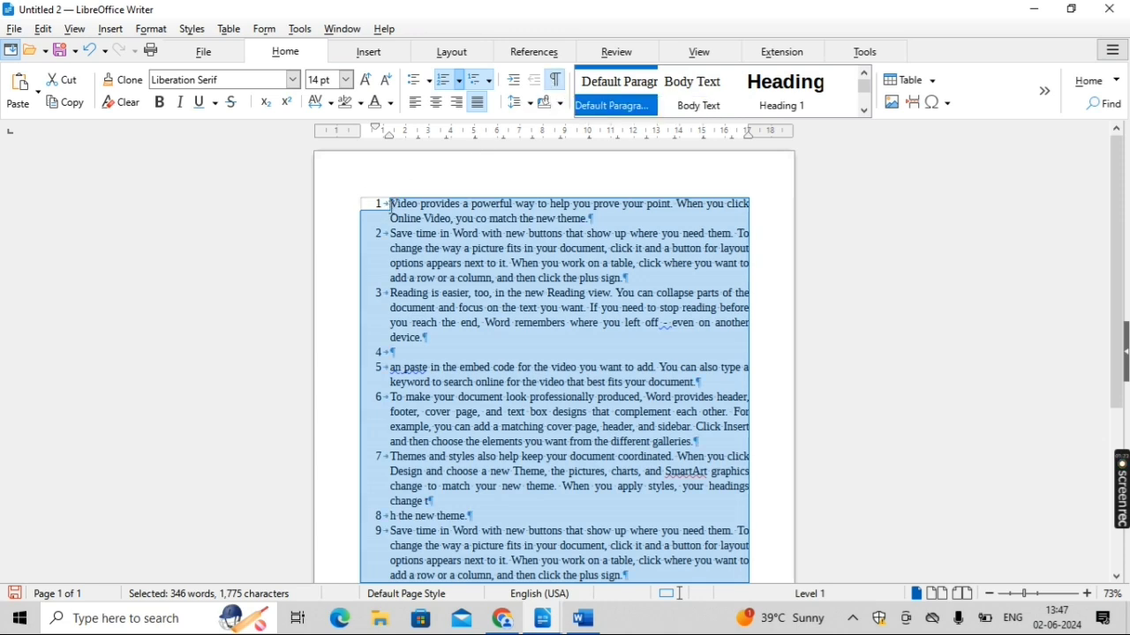
{"action": "left_click", "coordinate": [555, 81]}
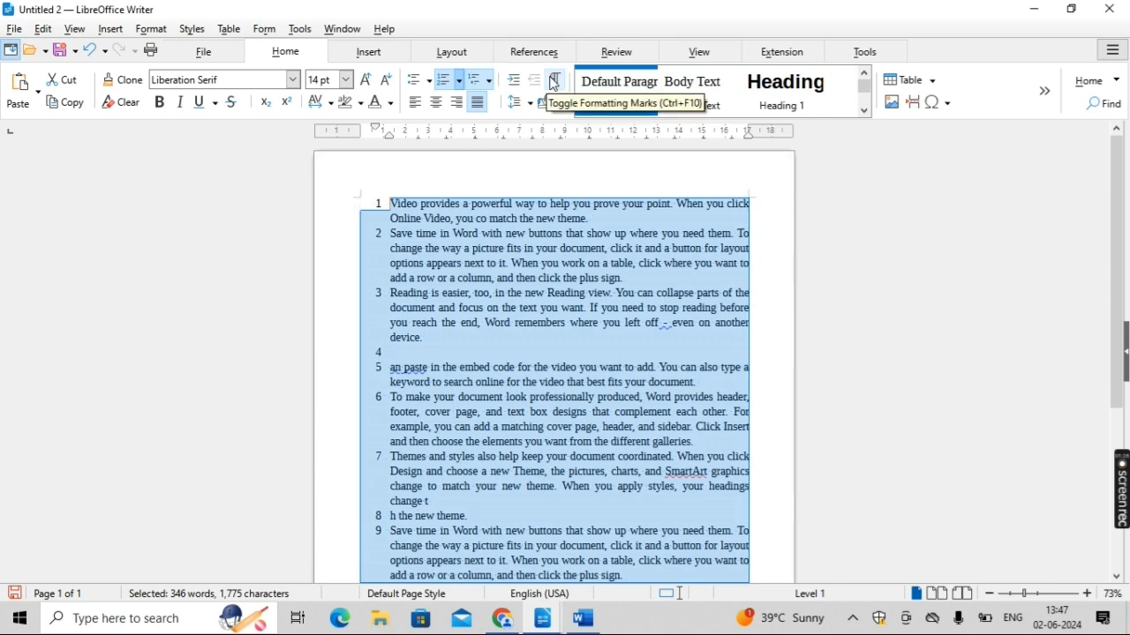
Step: Try the Heading 3, Heading 2 and Heading 4 styles on the selected paragraphs, finishing with the Normal Table style
{"action": "left_click", "coordinate": [866, 111]}
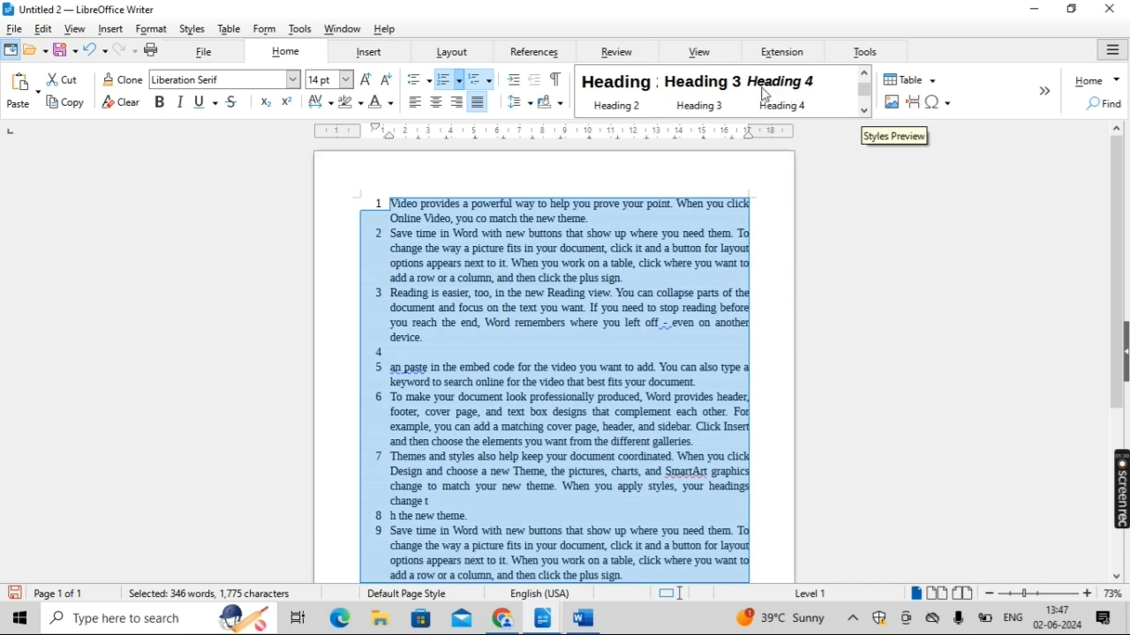
{"action": "left_click", "coordinate": [731, 91]}
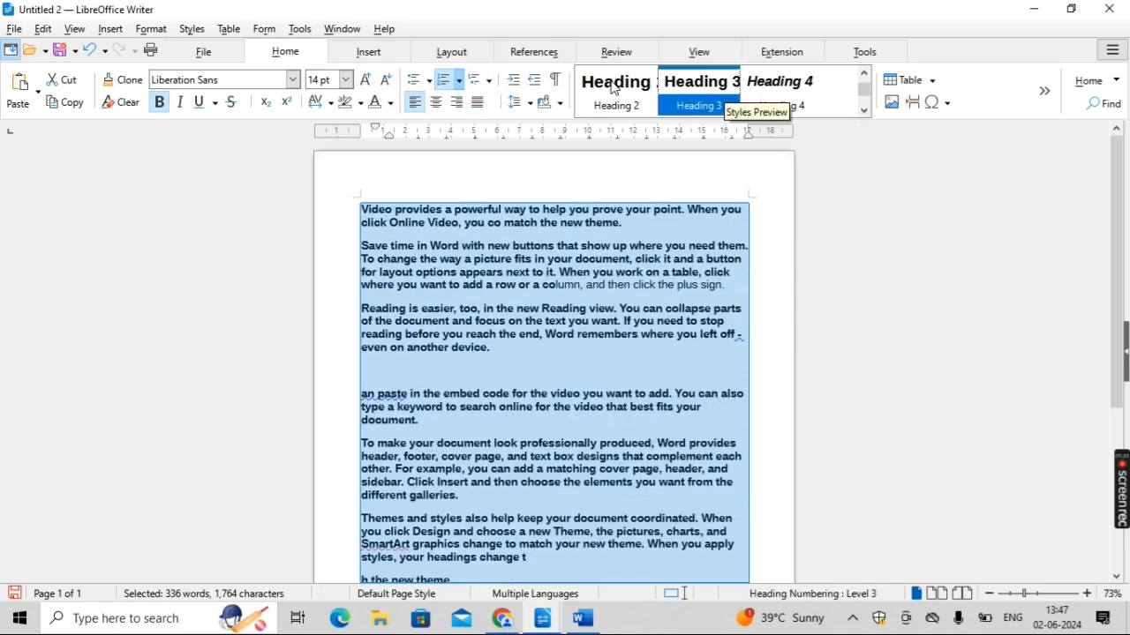
{"action": "left_click", "coordinate": [615, 86]}
{"action": "left_click", "coordinate": [692, 89]}
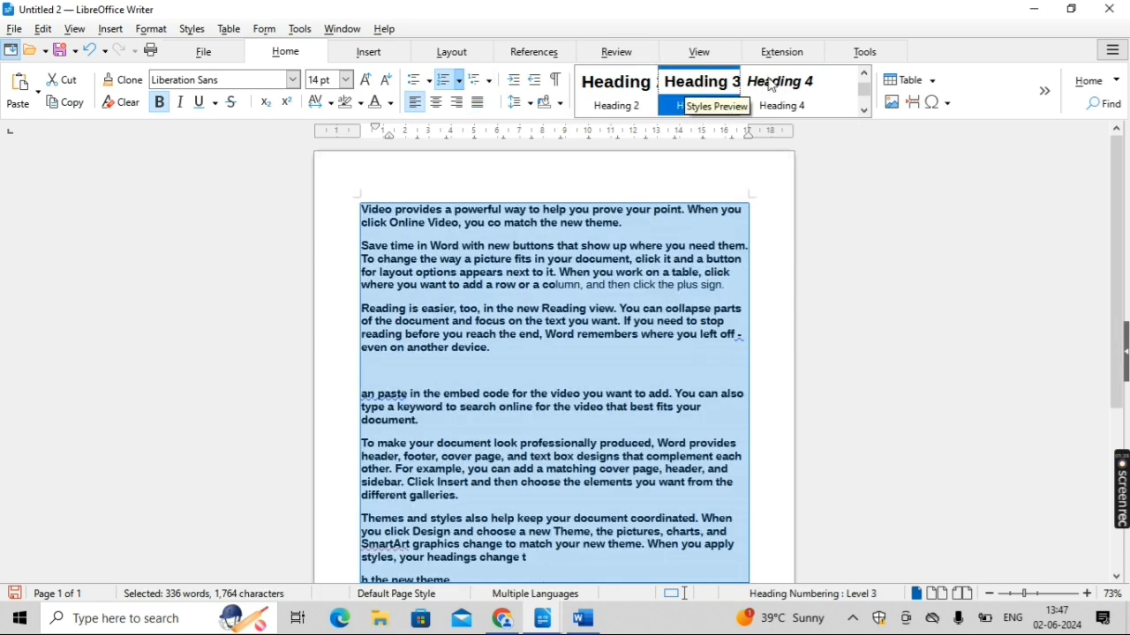
{"action": "left_click", "coordinate": [772, 85]}
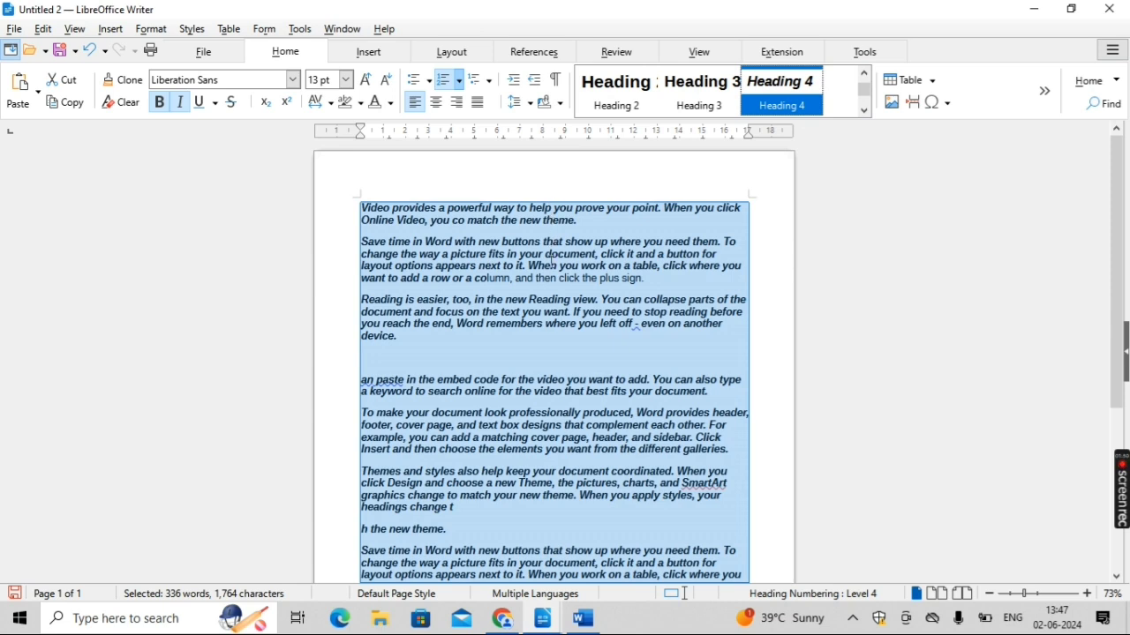
{"action": "key", "text": "ctrl+z"}
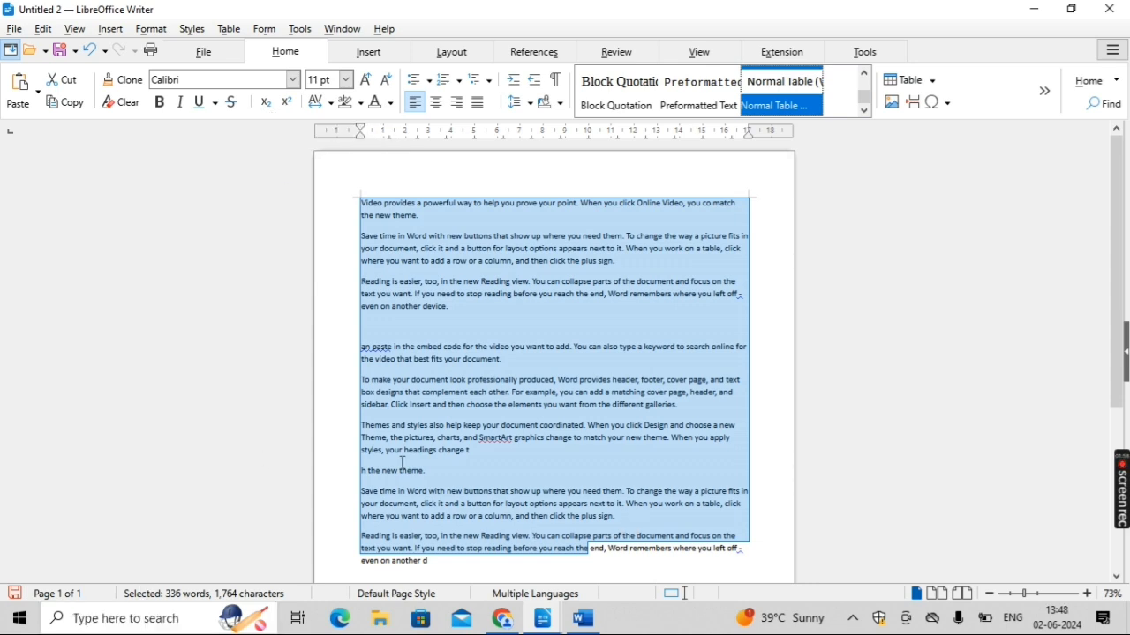
Step: Add the text "a3" on a new line below the last paragraph
{"action": "left_click", "coordinate": [522, 469]}
{"action": "left_click", "coordinate": [449, 567]}
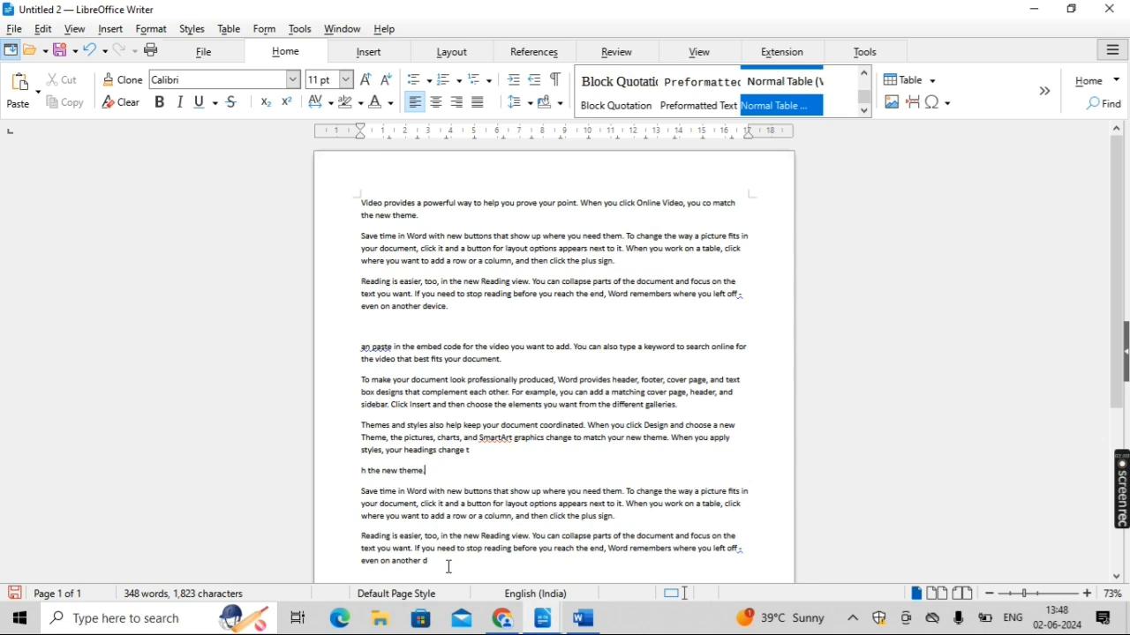
{"action": "key", "text": "Return"}
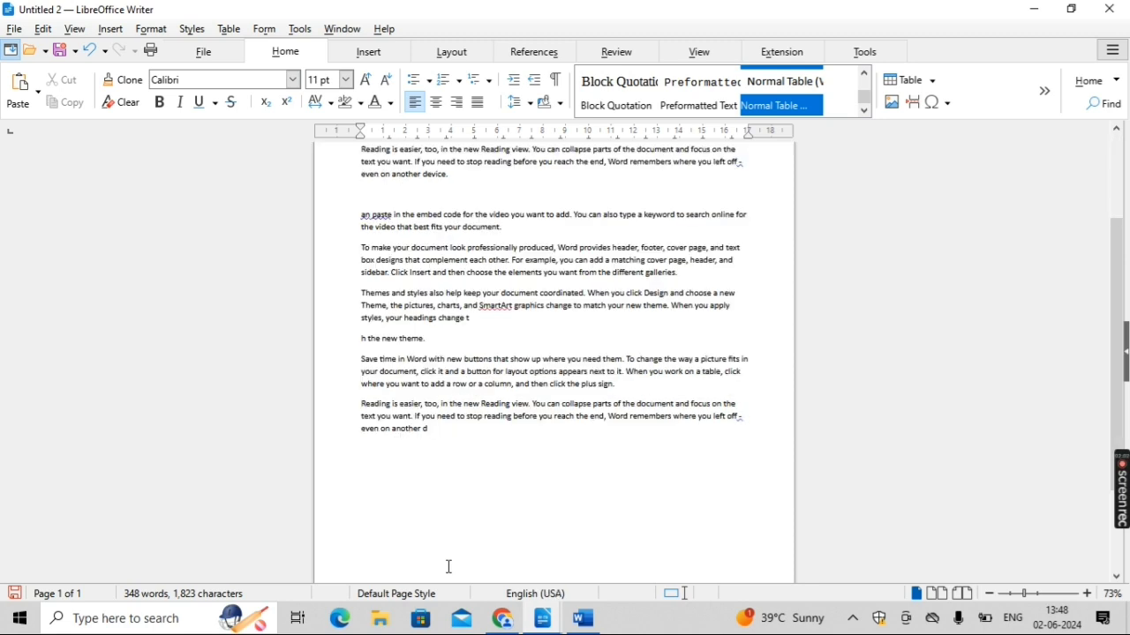
{"action": "type", "text": "a3"}
Step: Enlarge the "a3" text step by step to a font size of 51 pt
{"action": "left_click_drag", "start_coordinate": [373, 455], "coordinate": [344, 454]}
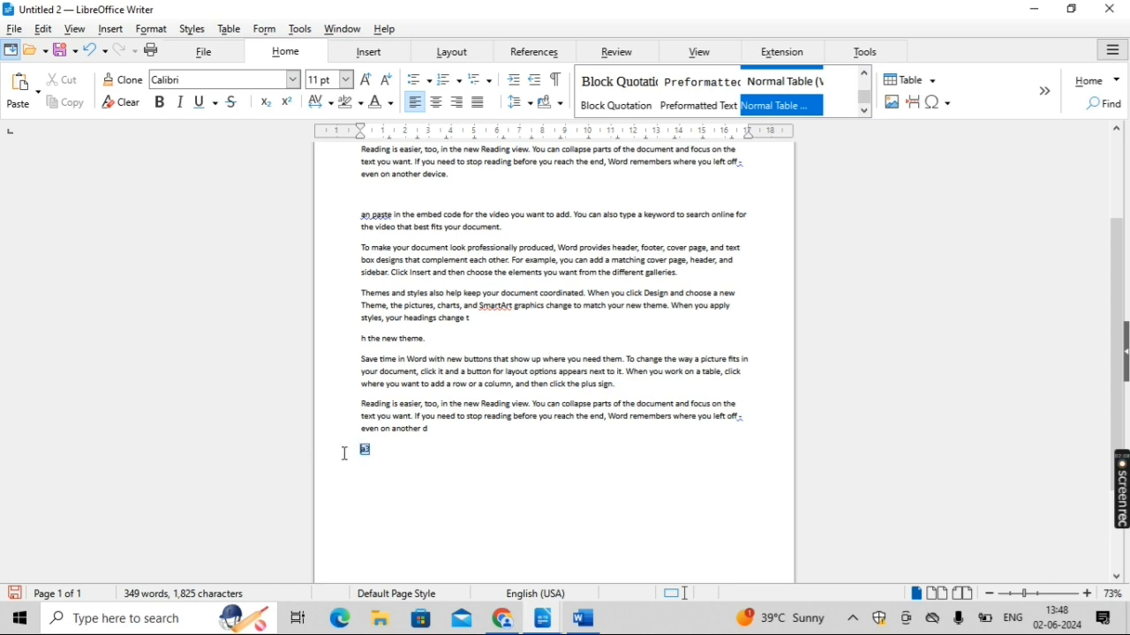
{"action": "left_click", "coordinate": [371, 85]}
{"action": "left_click", "coordinate": [371, 85]}
{"action": "left_click", "coordinate": [372, 85]}
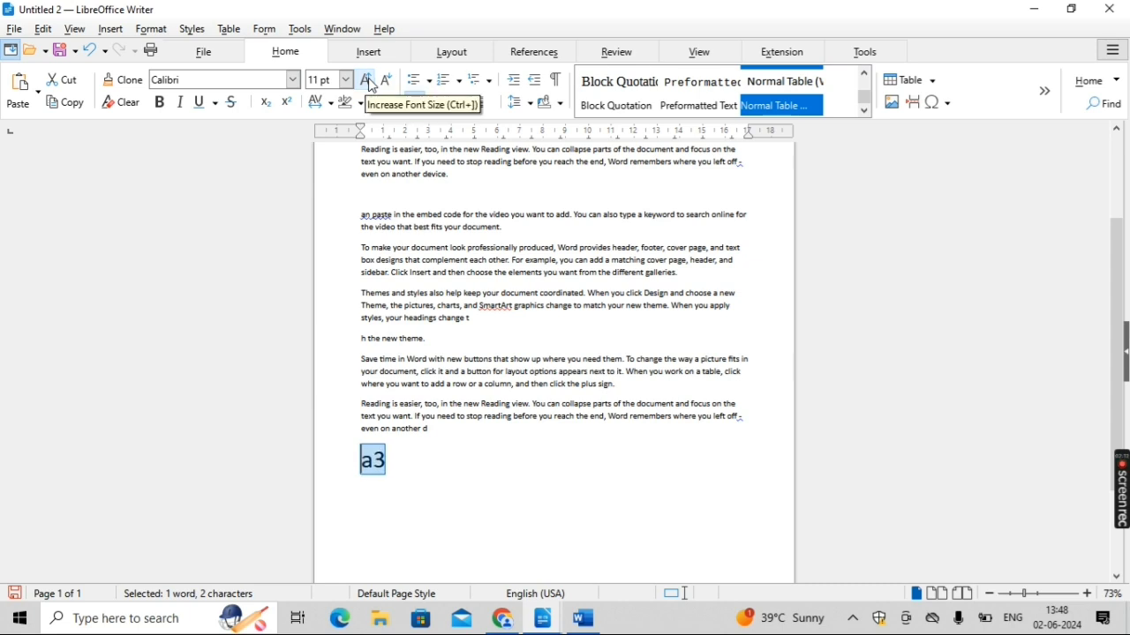
{"action": "left_click", "coordinate": [371, 85]}
{"action": "left_click", "coordinate": [371, 85]}
{"action": "left_click", "coordinate": [371, 85]}
{"action": "left_click", "coordinate": [371, 84]}
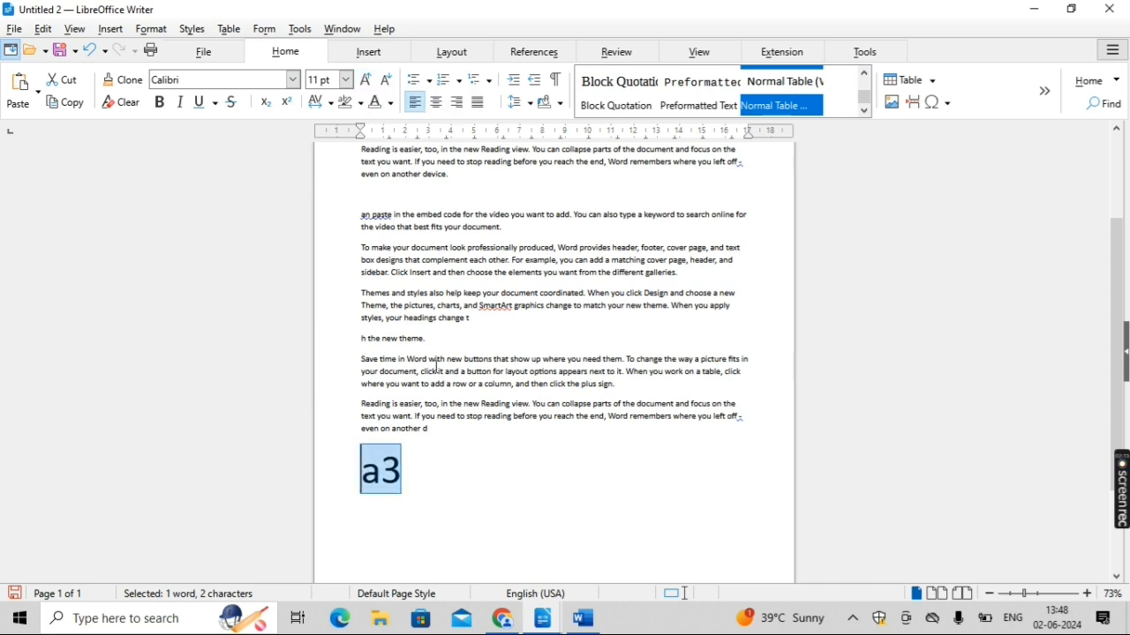
Step: Switch the "3" in "a3" between superscript and subscript, finishing with subscript
{"action": "left_click", "coordinate": [428, 465]}
{"action": "left_click_drag", "start_coordinate": [381, 468], "coordinate": [394, 468]}
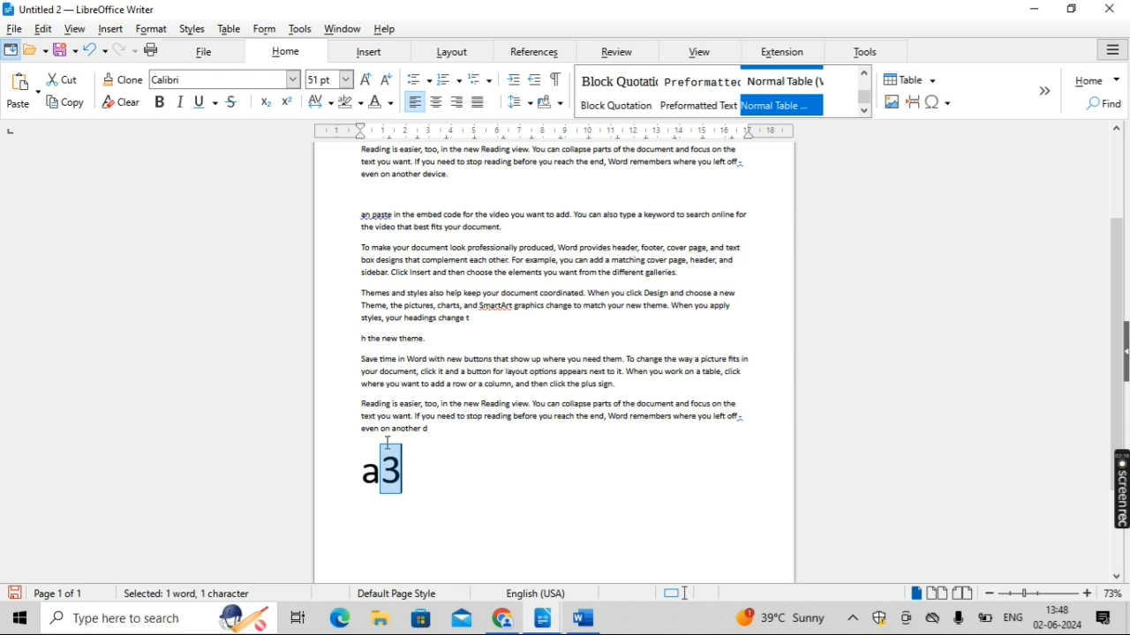
{"action": "left_click", "coordinate": [294, 113]}
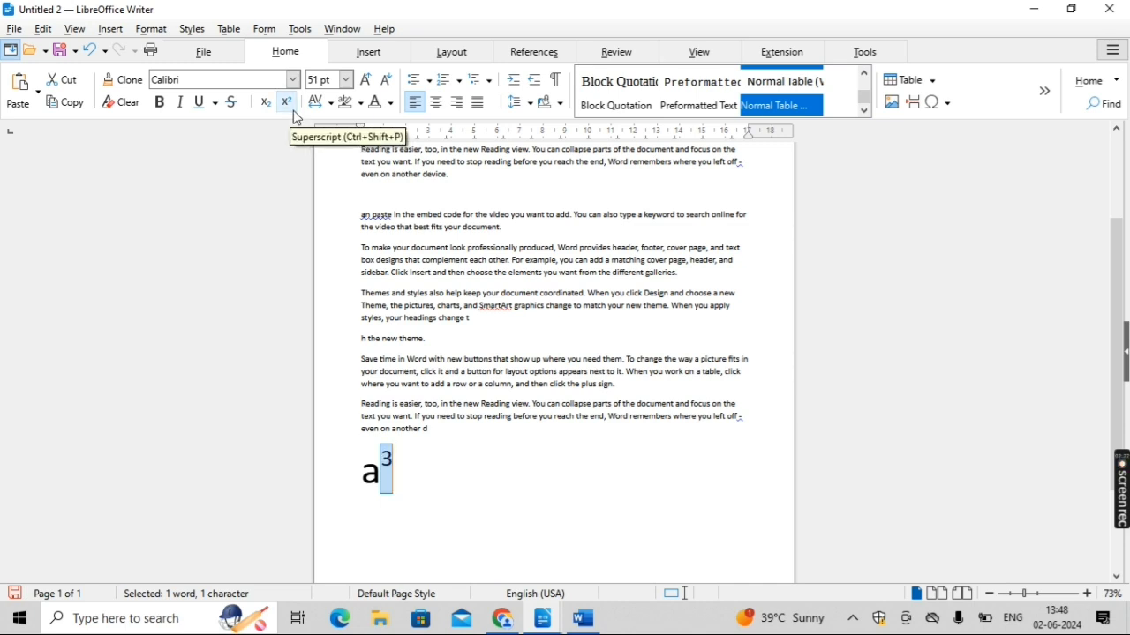
{"action": "left_click", "coordinate": [270, 103]}
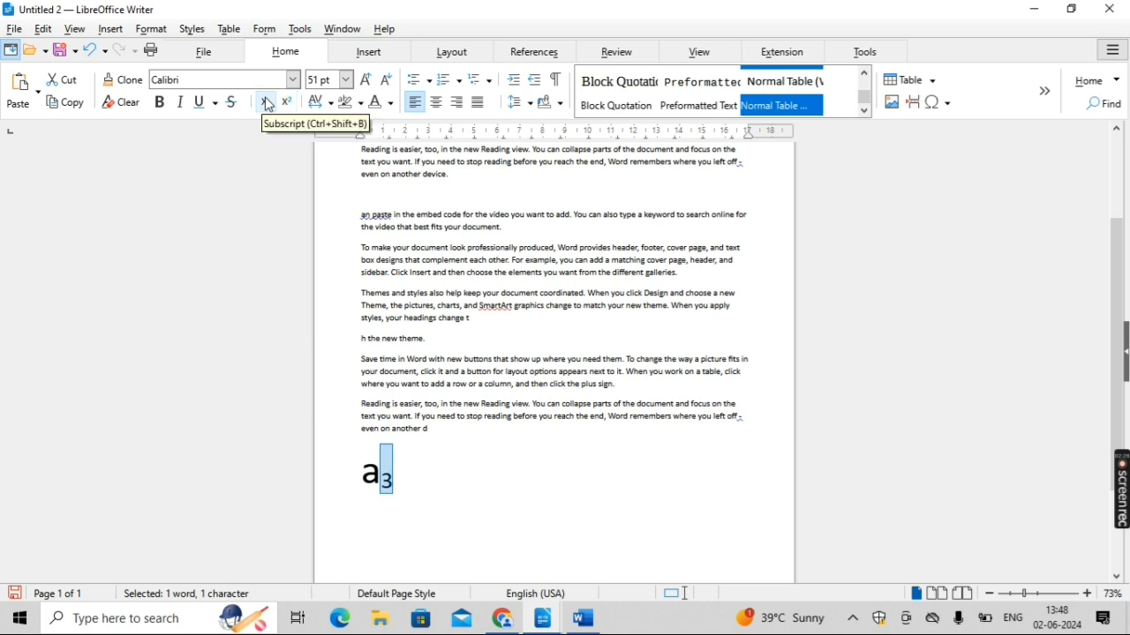
{"action": "left_click", "coordinate": [290, 103]}
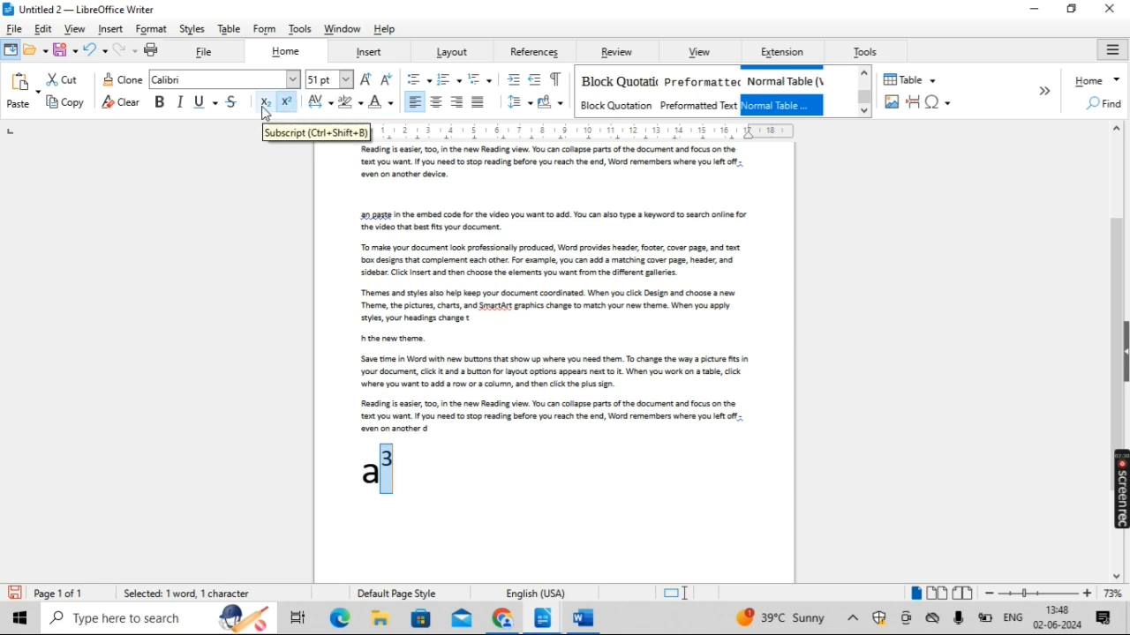
{"action": "left_click", "coordinate": [264, 113]}
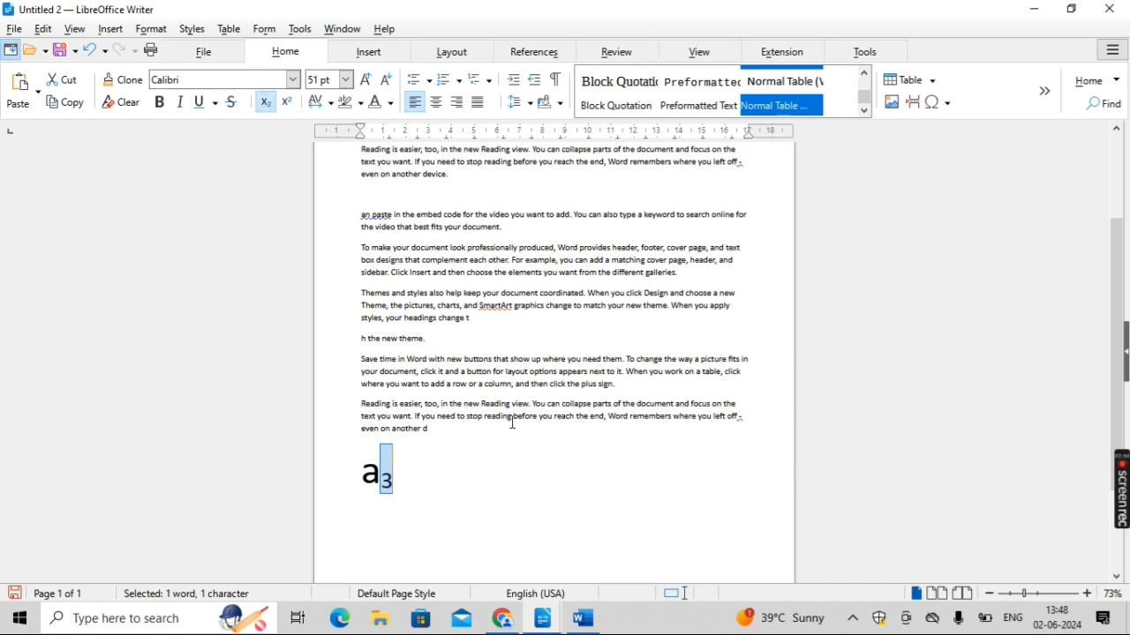
Step: Delete the sample "a3" text below the last paragraph
{"action": "left_click", "coordinate": [494, 481]}
{"action": "key", "text": "BackSpace"}
{"action": "key", "text": "BackSpace"}
{"action": "key", "text": "BackSpace"}
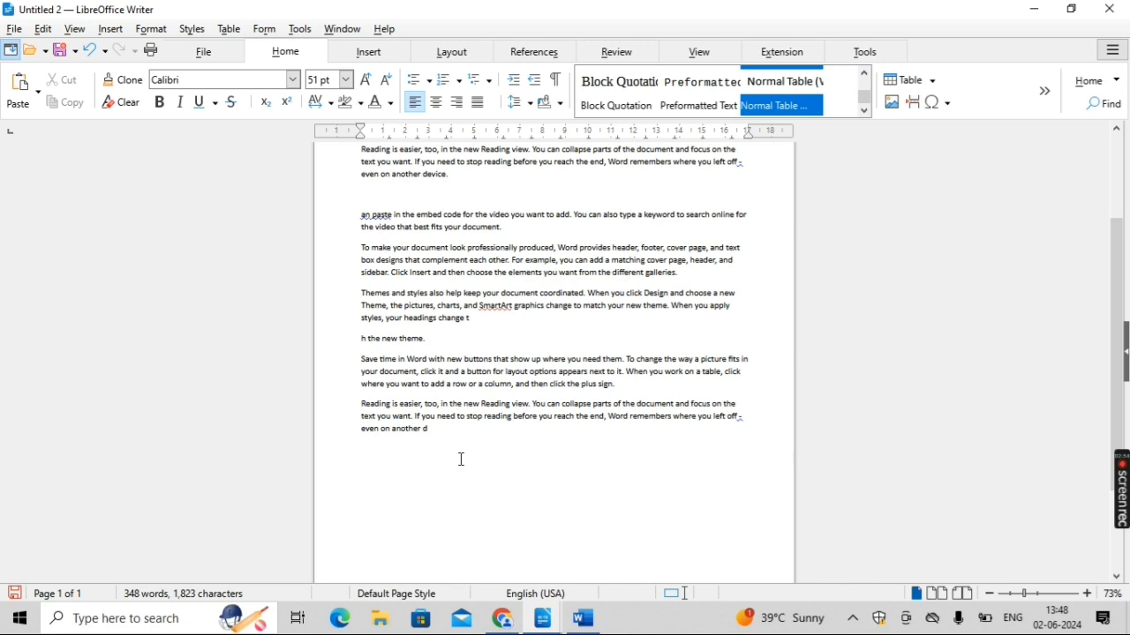
Step: Create a new blank text document and insert a table with four columns and four rows
{"action": "key", "text": "ctrl+n"}
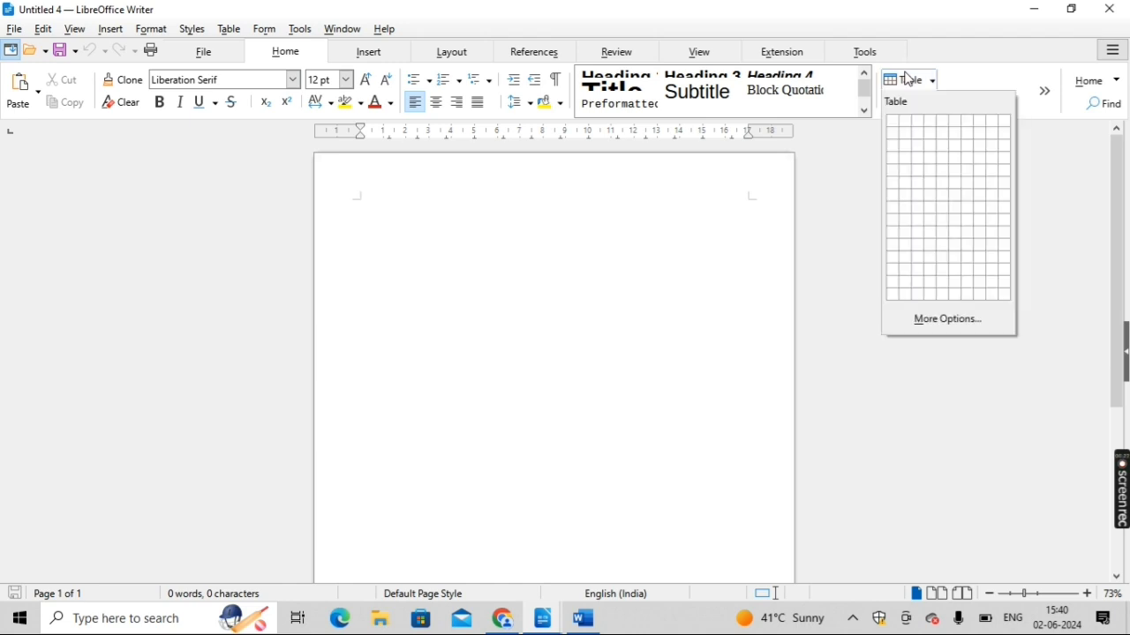
{"action": "left_click", "coordinate": [939, 166]}
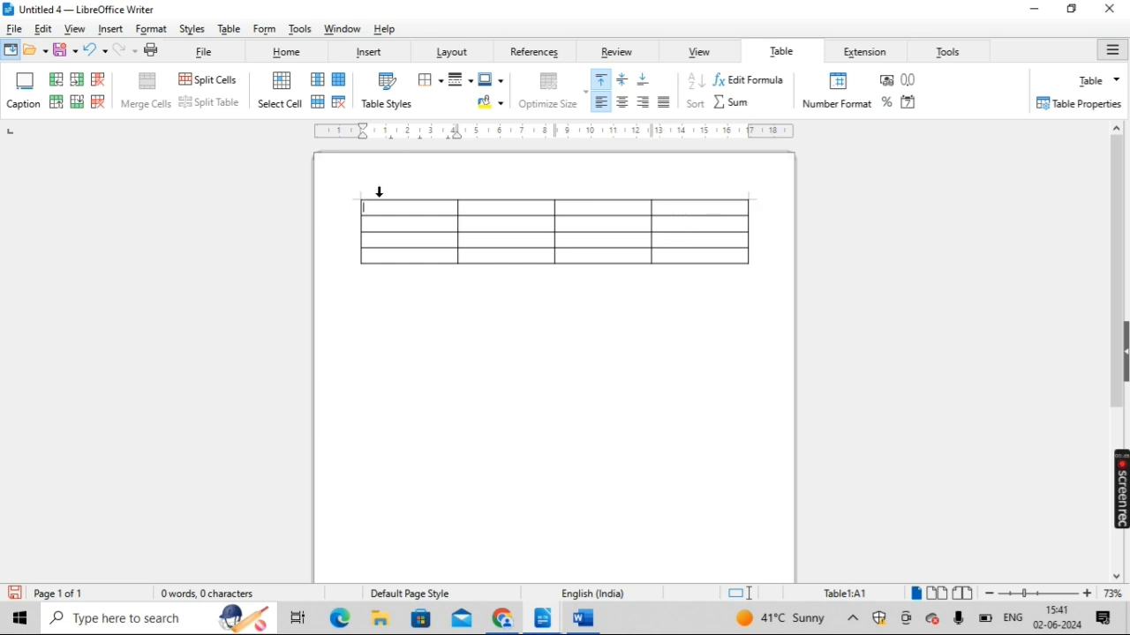
Step: Fill the table's header row with Name, Class, Hindi and eng
{"action": "type", "text": "namw="}
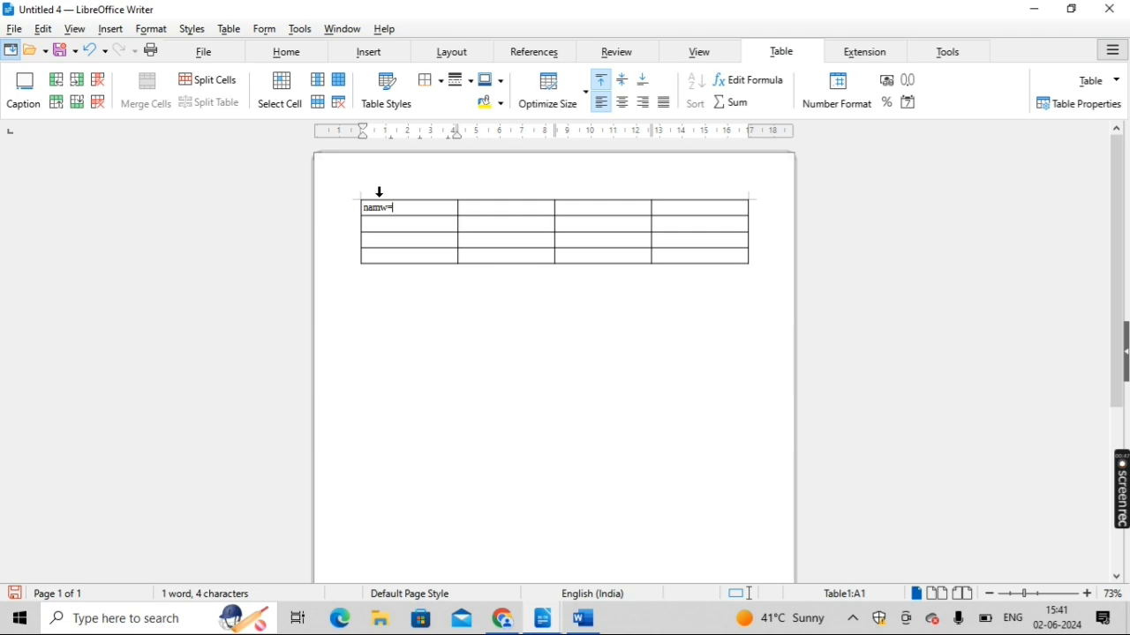
{"action": "key", "text": "BackSpace"}
{"action": "key", "text": "BackSpace"}
{"action": "type", "text": "e"}
{"action": "key", "text": "Tab"}
{"action": "type", "text": "d"}
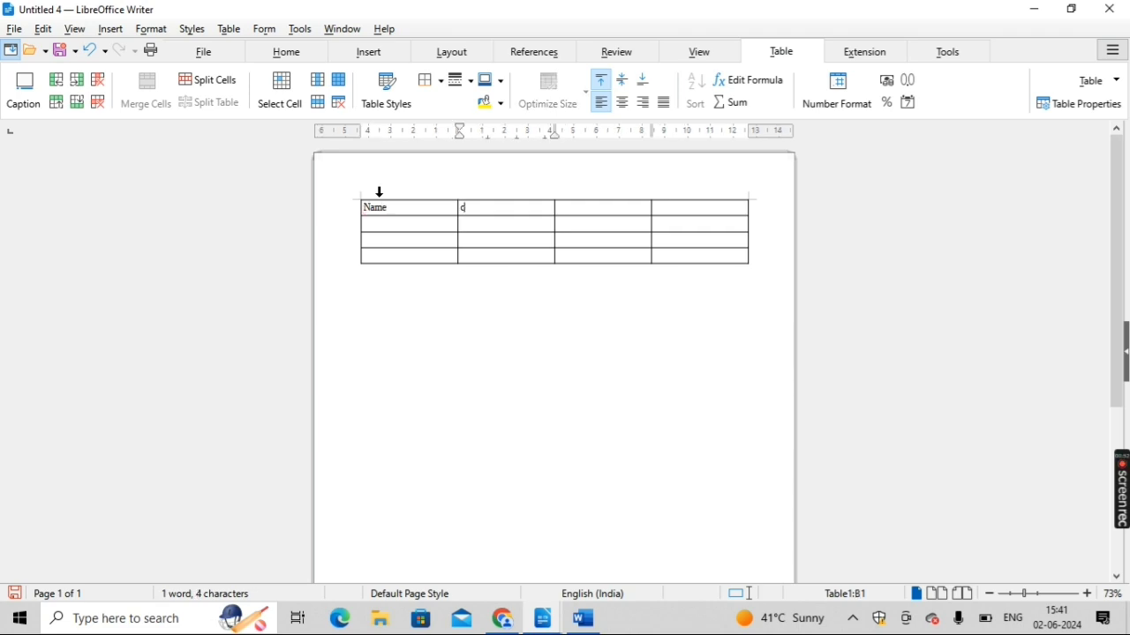
{"action": "type", "text": "lass"}
{"action": "key", "text": "Tab"}
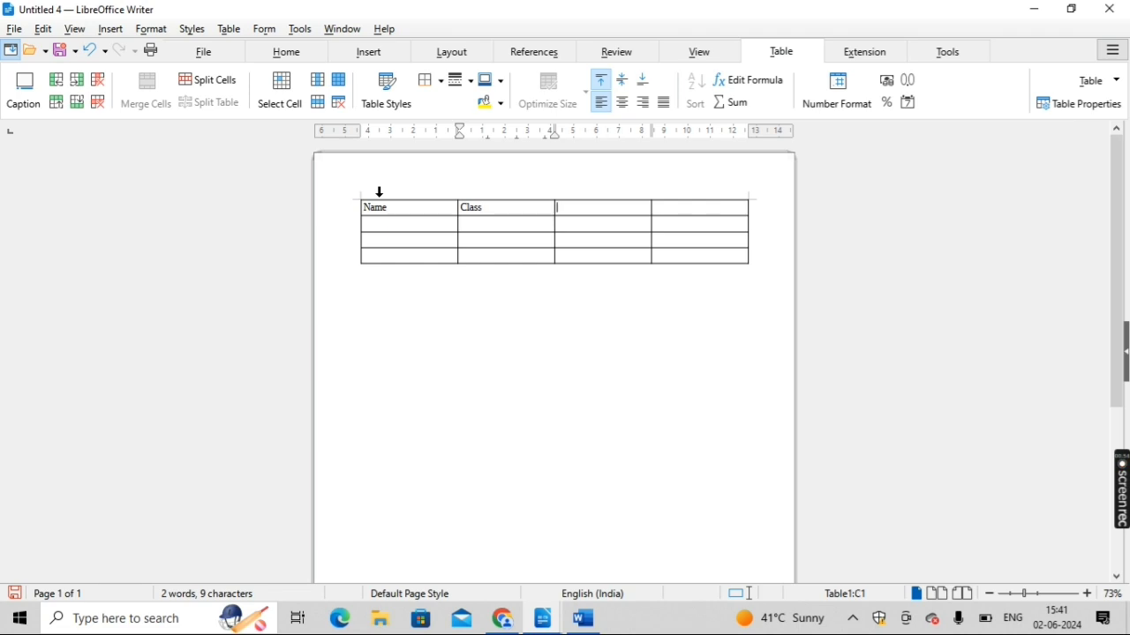
{"action": "type", "text": "hindi"}
{"action": "key", "text": "Tab"}
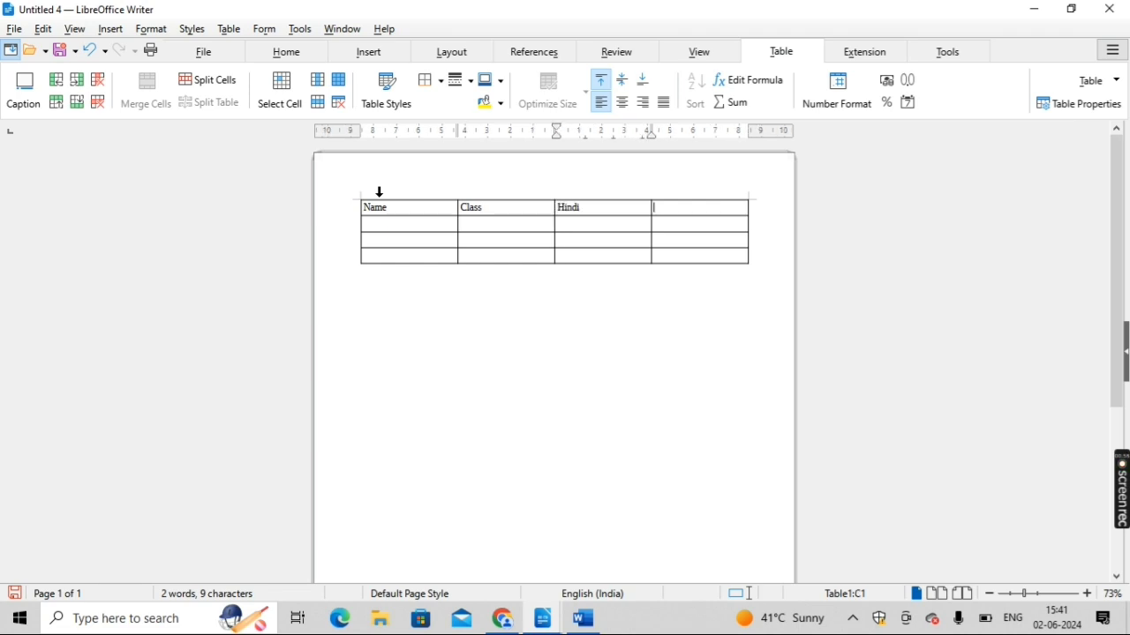
{"action": "type", "text": "eng"}
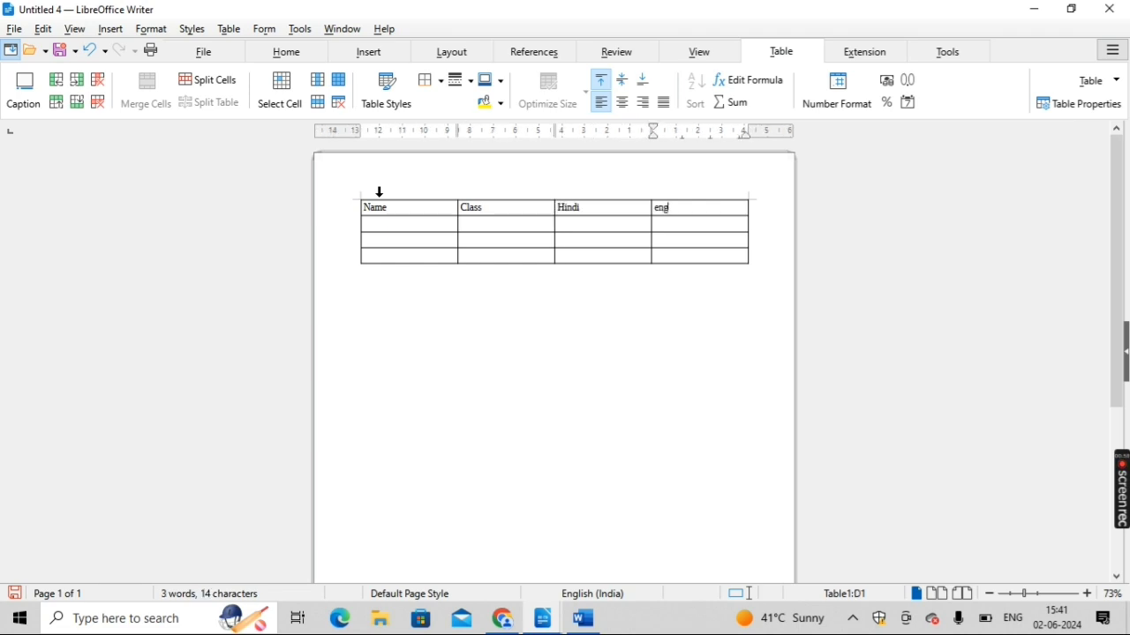
Step: Add the caption "table1" above the table, using the Table category and Arabic numbering
{"action": "key", "text": "Down"}
{"action": "key", "text": "Left"}
{"action": "key", "text": "Left"}
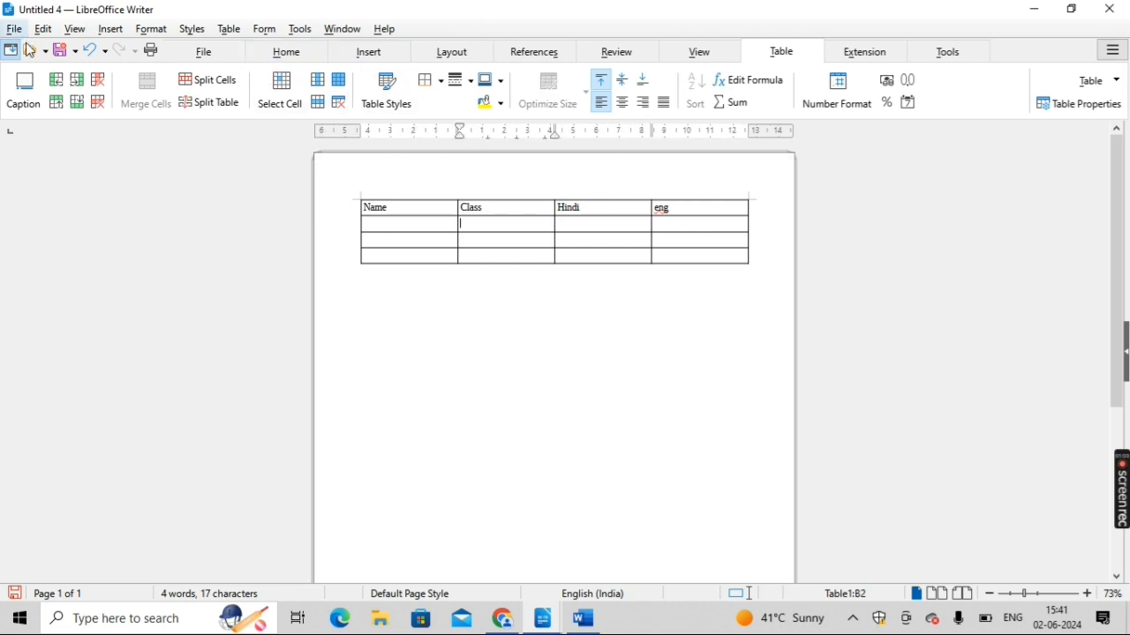
{"action": "left_click", "coordinate": [33, 89]}
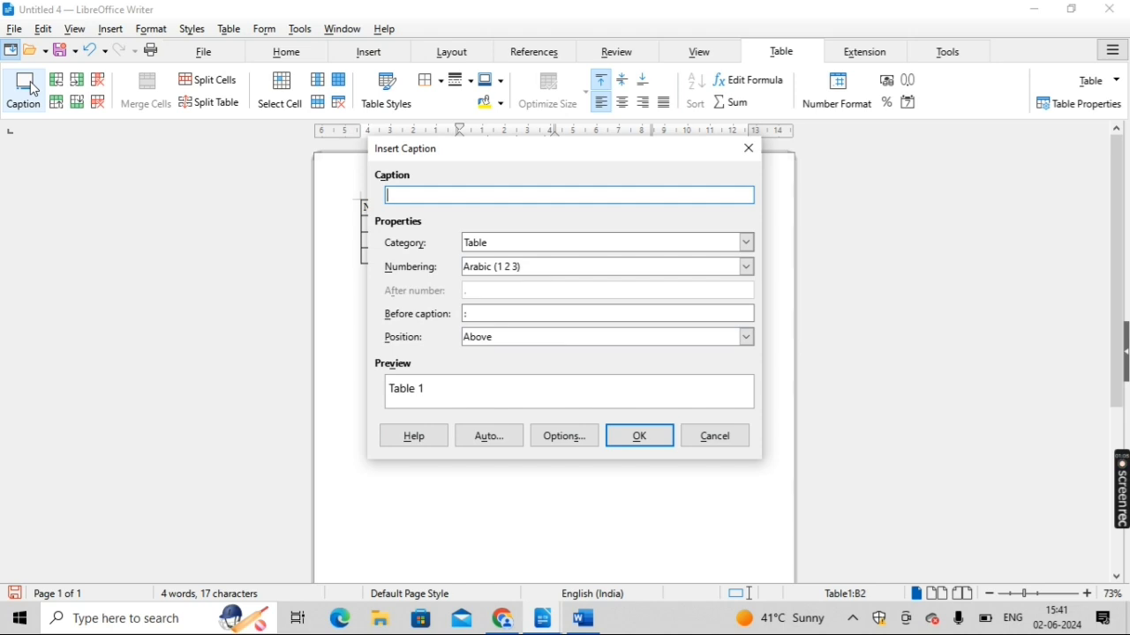
{"action": "type", "text": "table1"}
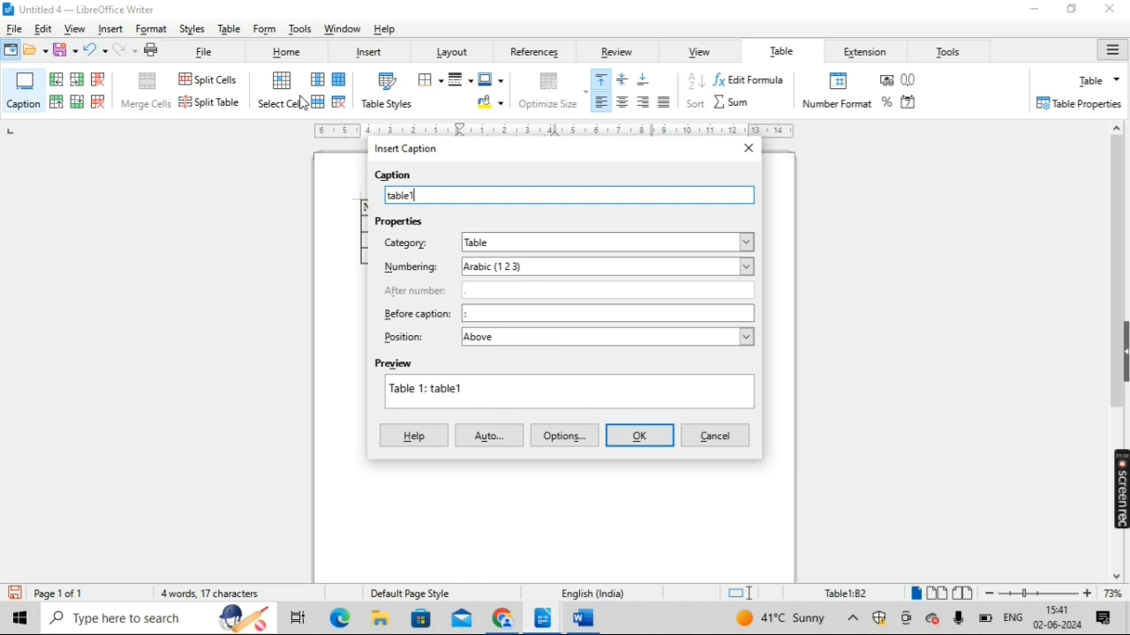
{"action": "left_click", "coordinate": [641, 434]}
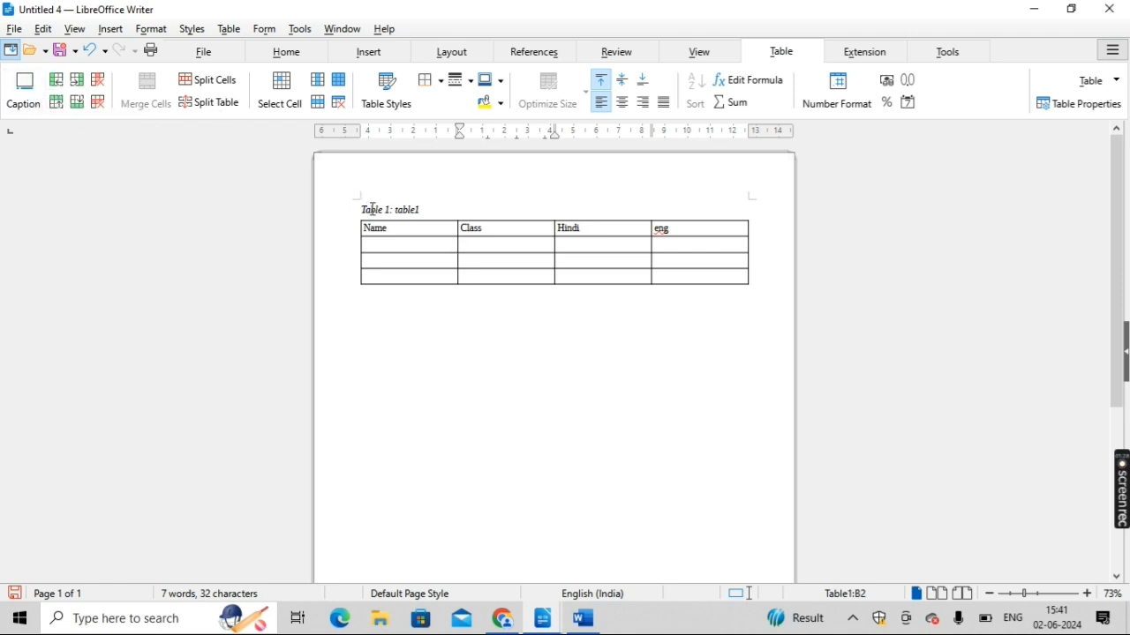
Step: Insert columns before and after the Name column, and rows above and below the header row
{"action": "left_click", "coordinate": [395, 232]}
{"action": "left_click", "coordinate": [57, 80]}
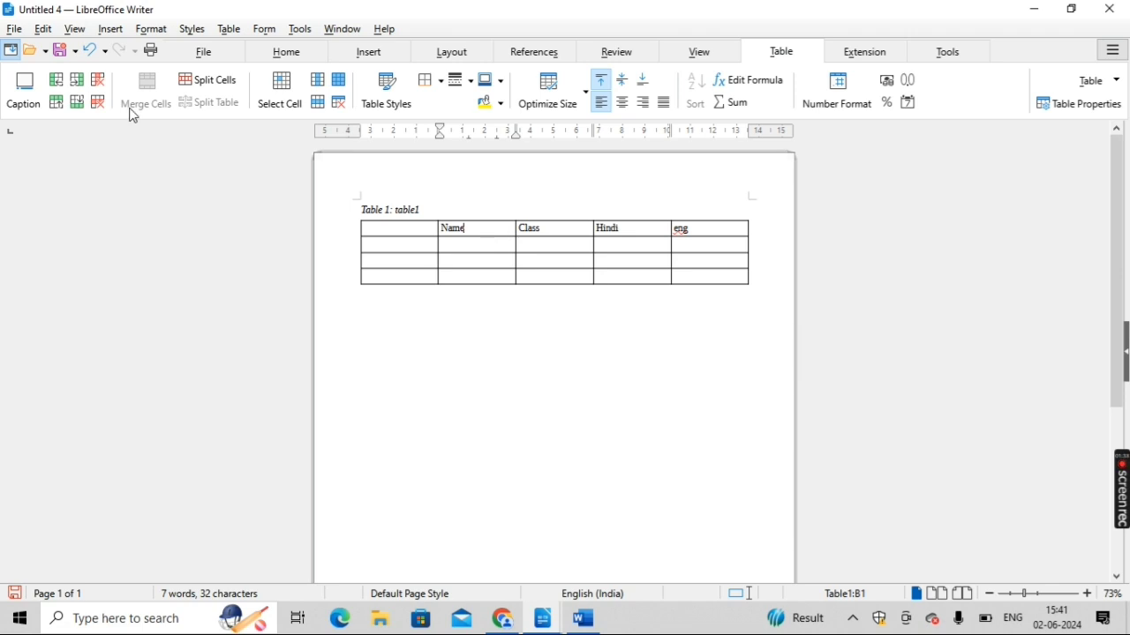
{"action": "left_click", "coordinate": [78, 84]}
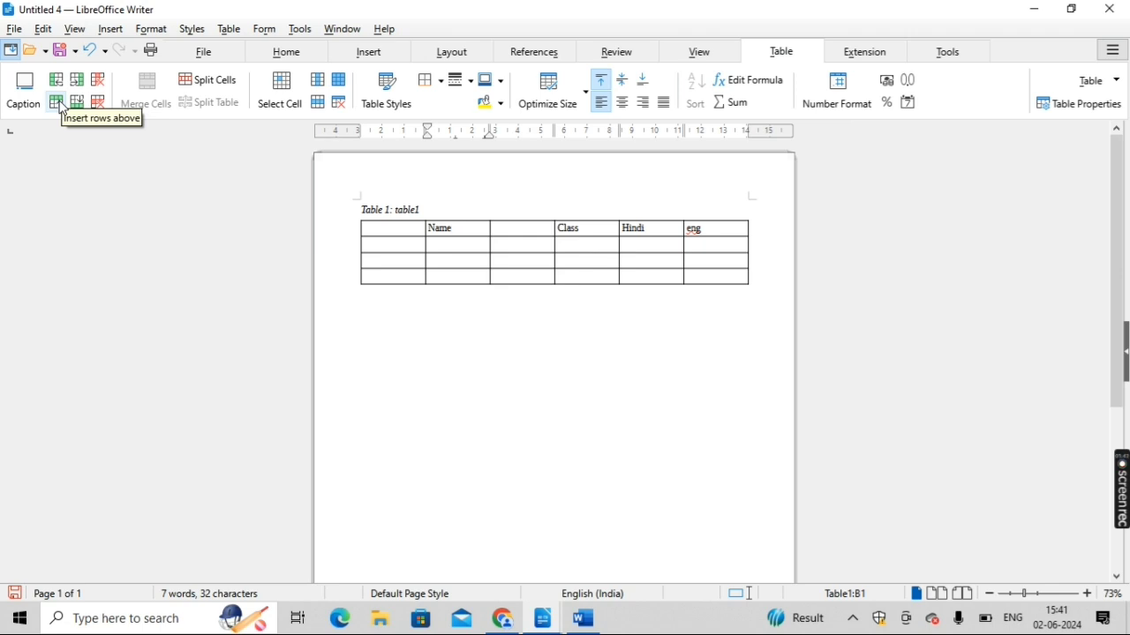
{"action": "left_click", "coordinate": [59, 103]}
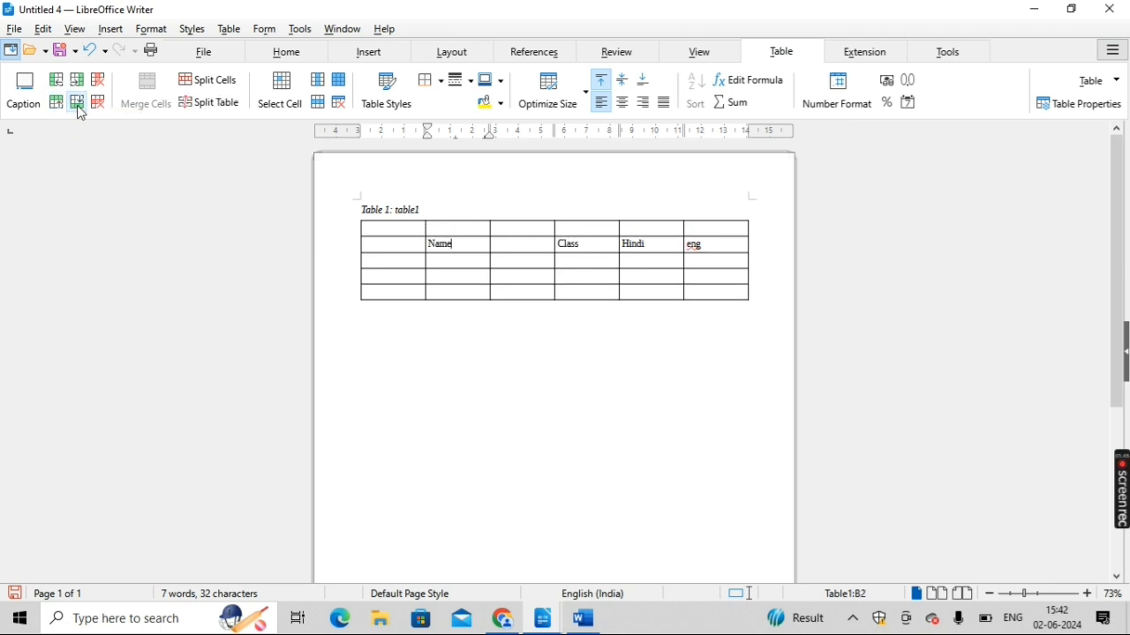
{"action": "left_click", "coordinate": [78, 103]}
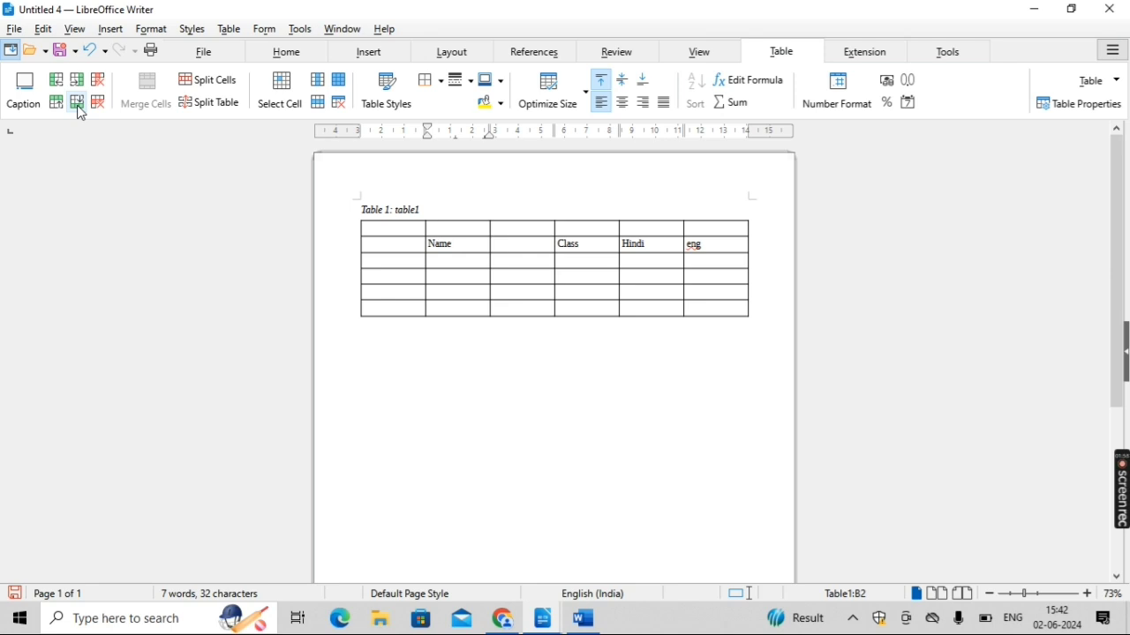
Step: Delete the empty first column and the empty top row of the table
{"action": "left_click", "coordinate": [411, 246]}
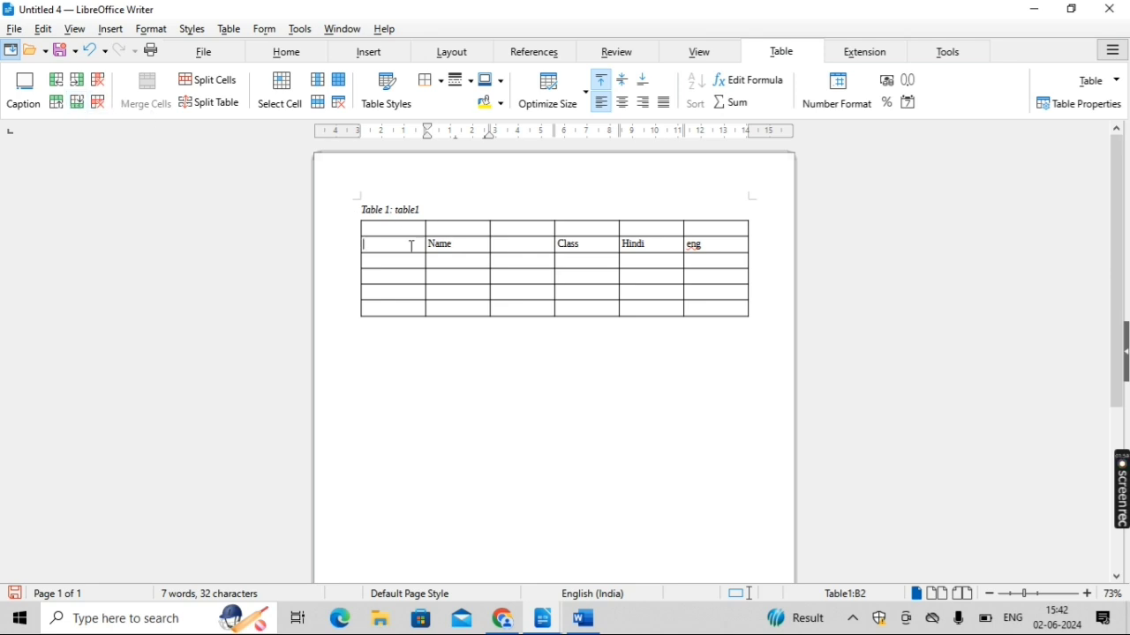
{"action": "left_click", "coordinate": [98, 102]}
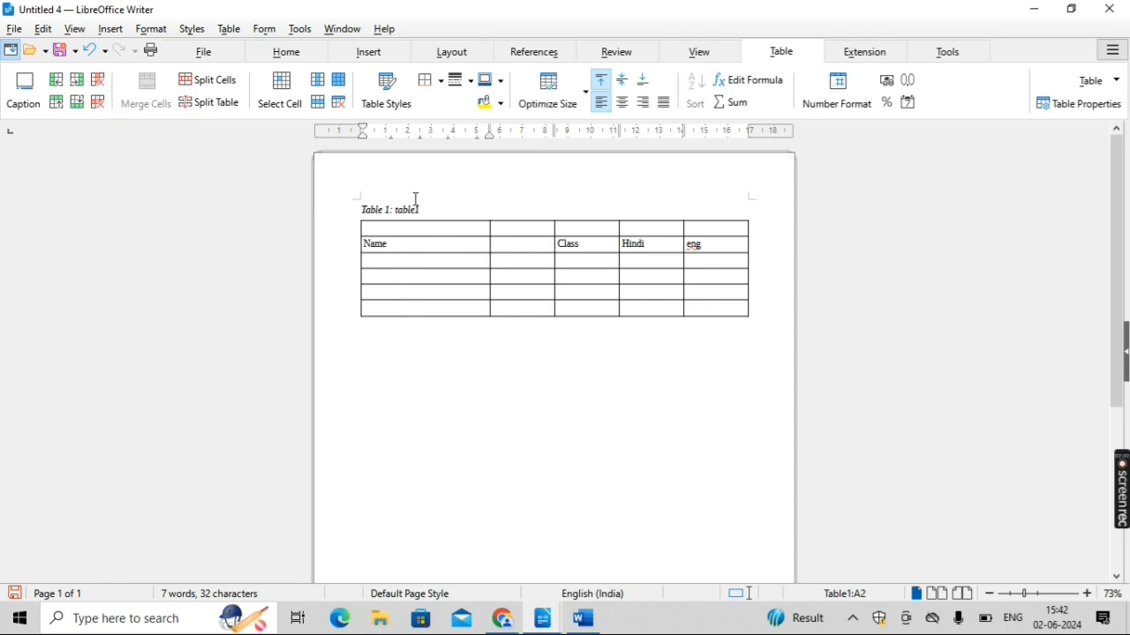
{"action": "left_click", "coordinate": [453, 230]}
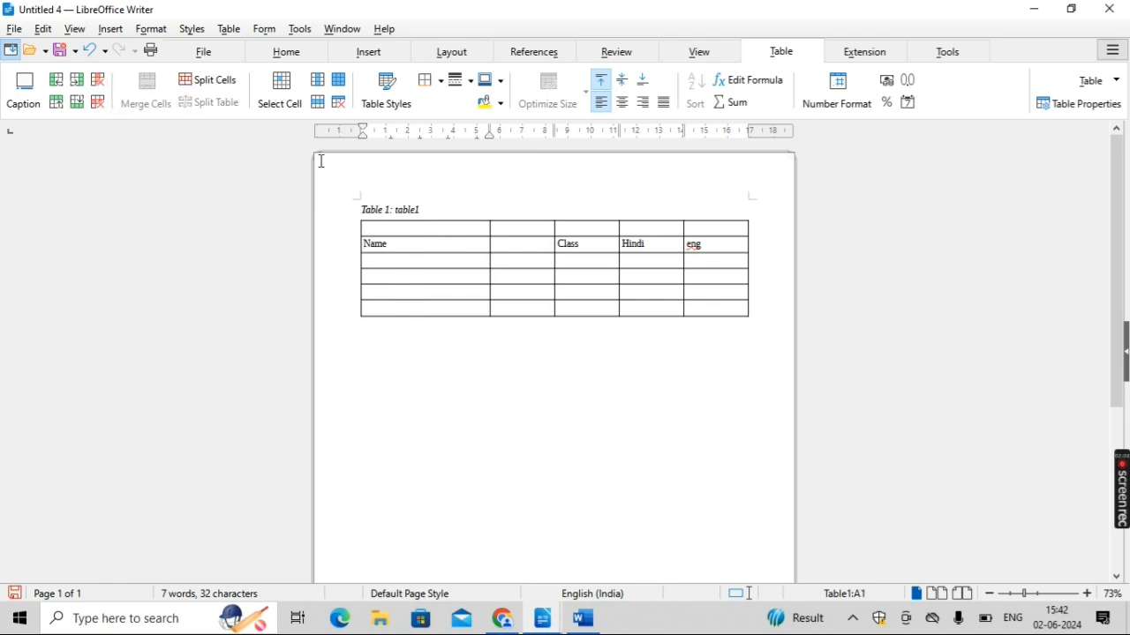
{"action": "left_click", "coordinate": [99, 104]}
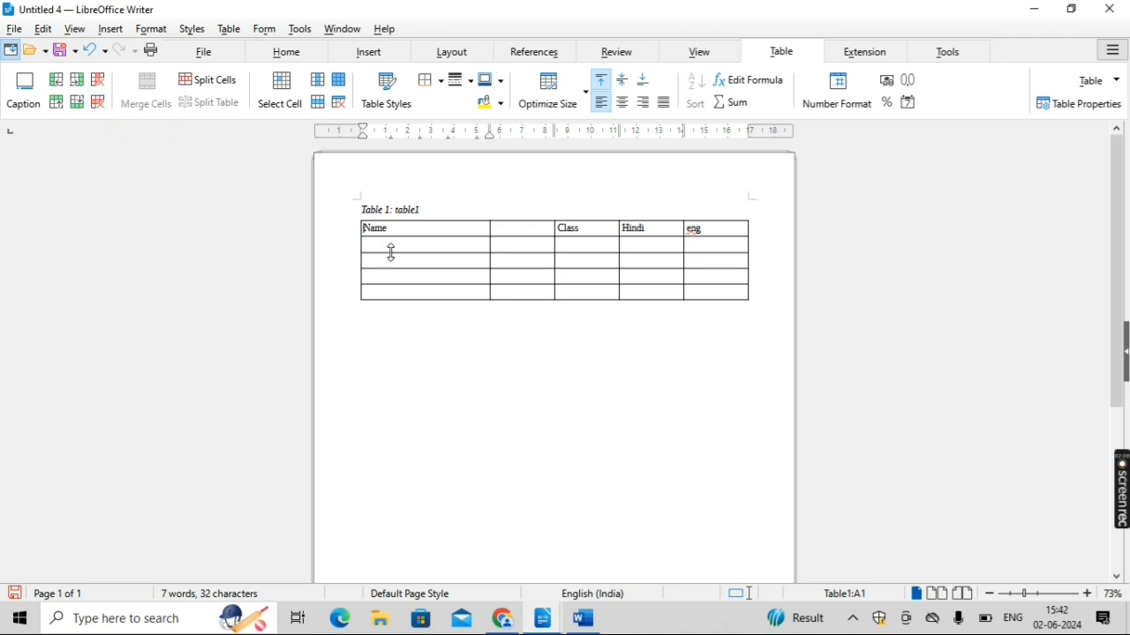
{"action": "left_click", "coordinate": [456, 227]}
{"action": "right_click", "coordinate": [457, 229]}
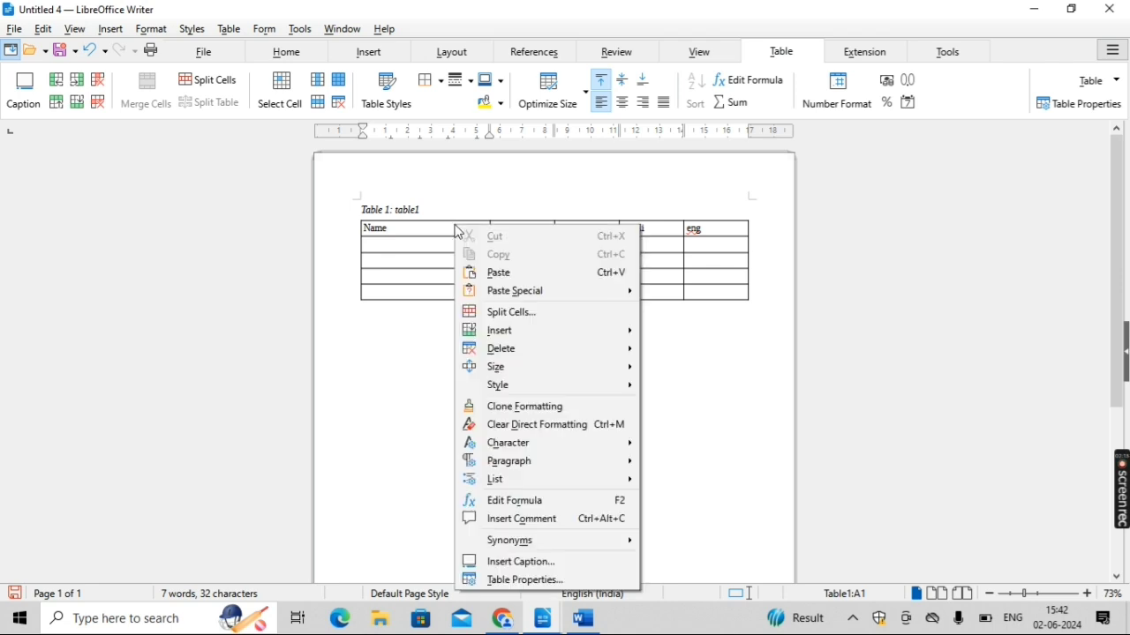
{"action": "left_click", "coordinate": [420, 248]}
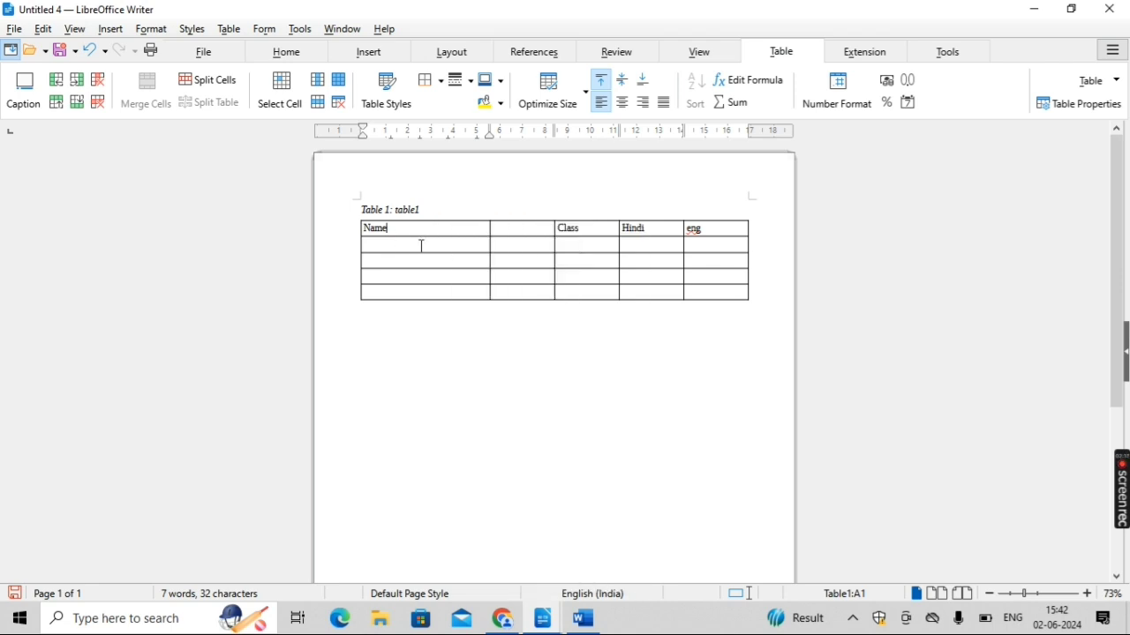
Step: Merge all cells of the first two columns into one cell and split it horizontally into 4 equal proportions
{"action": "left_click_drag", "start_coordinate": [425, 230], "coordinate": [501, 287]}
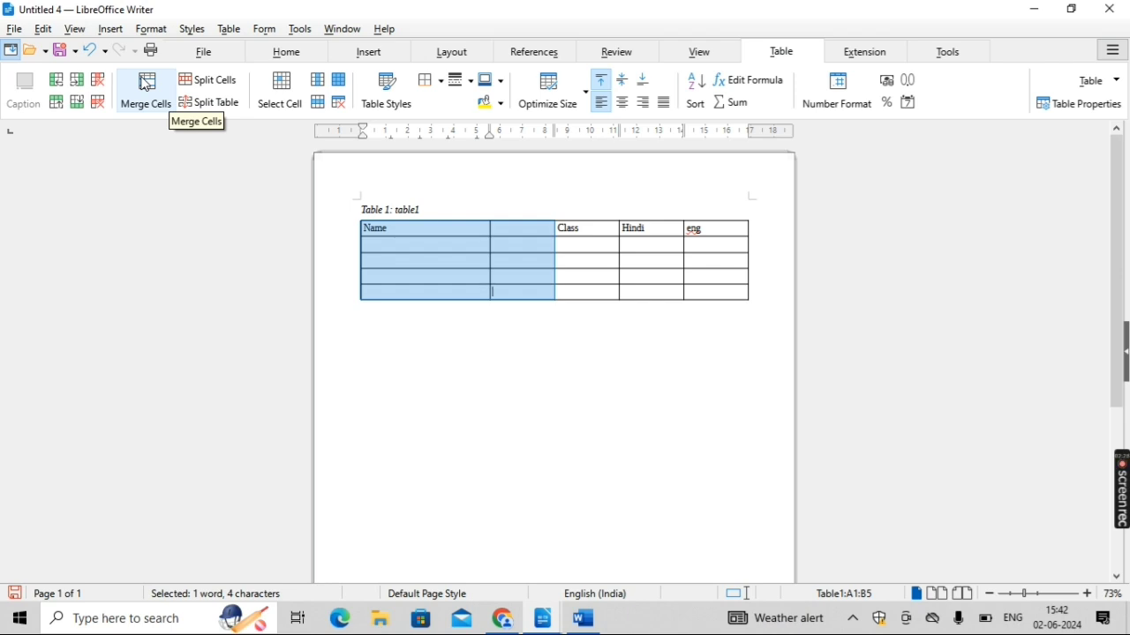
{"action": "left_click", "coordinate": [145, 85]}
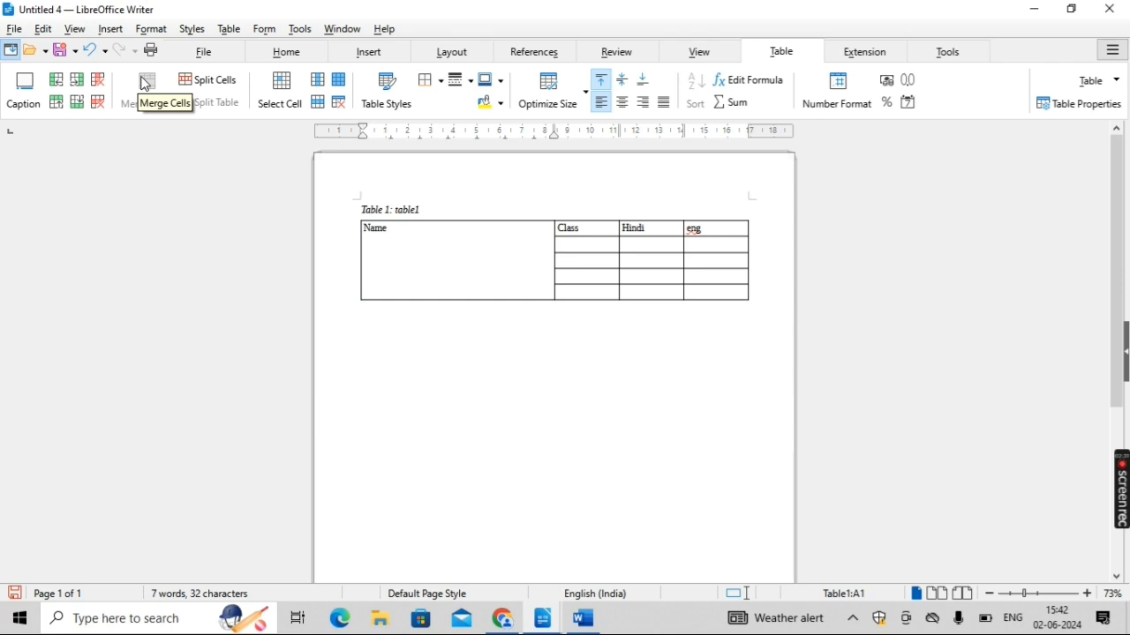
{"action": "left_click", "coordinate": [198, 82]}
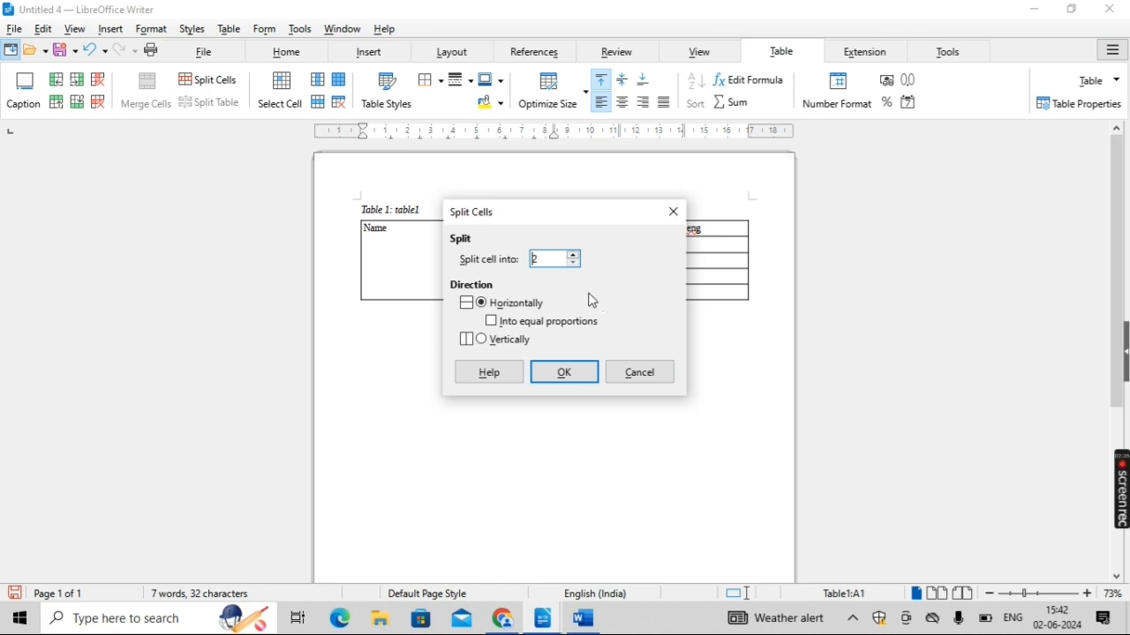
{"action": "left_click", "coordinate": [575, 256]}
{"action": "left_click", "coordinate": [575, 256]}
{"action": "left_click", "coordinate": [494, 323]}
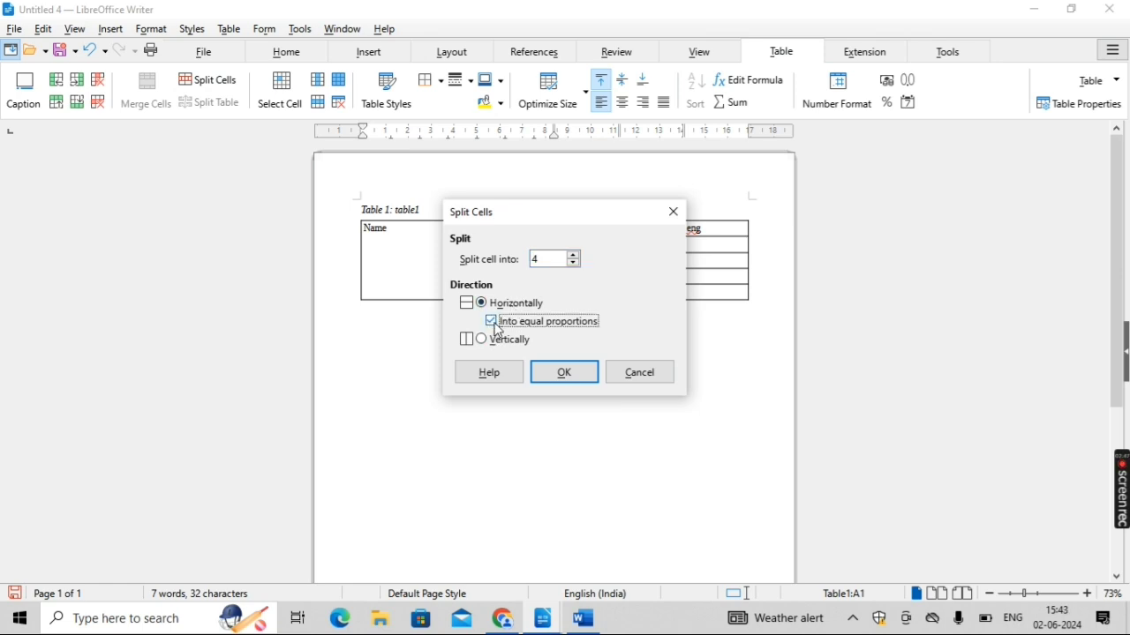
{"action": "left_click", "coordinate": [561, 370]}
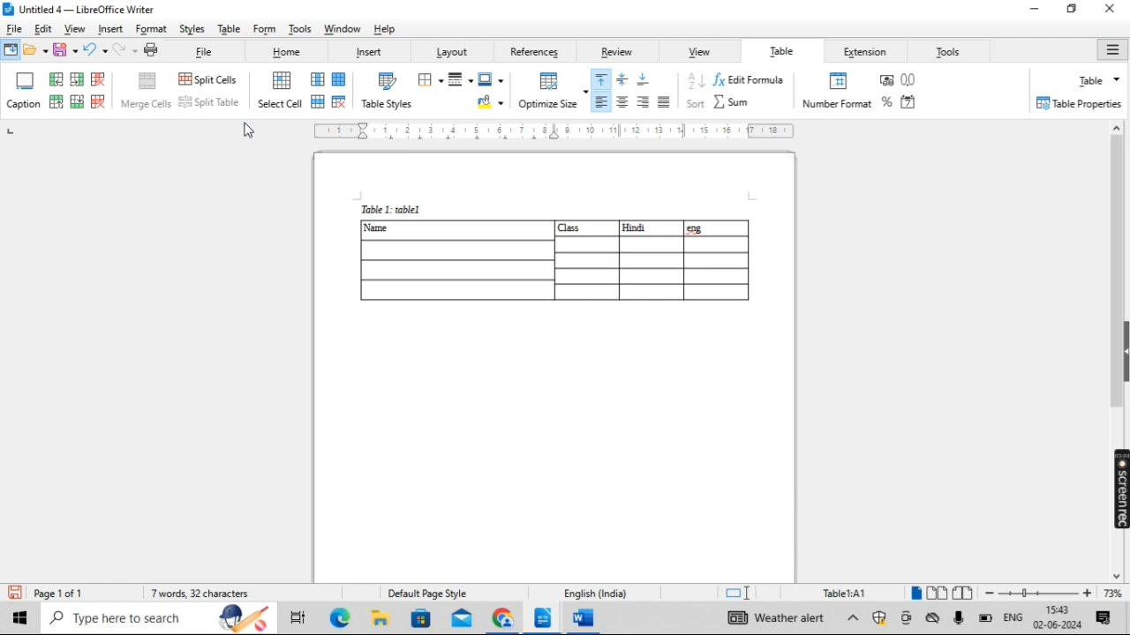
Step: Enter 12 in each of the four cells below the Class heading
{"action": "left_click", "coordinate": [400, 259]}
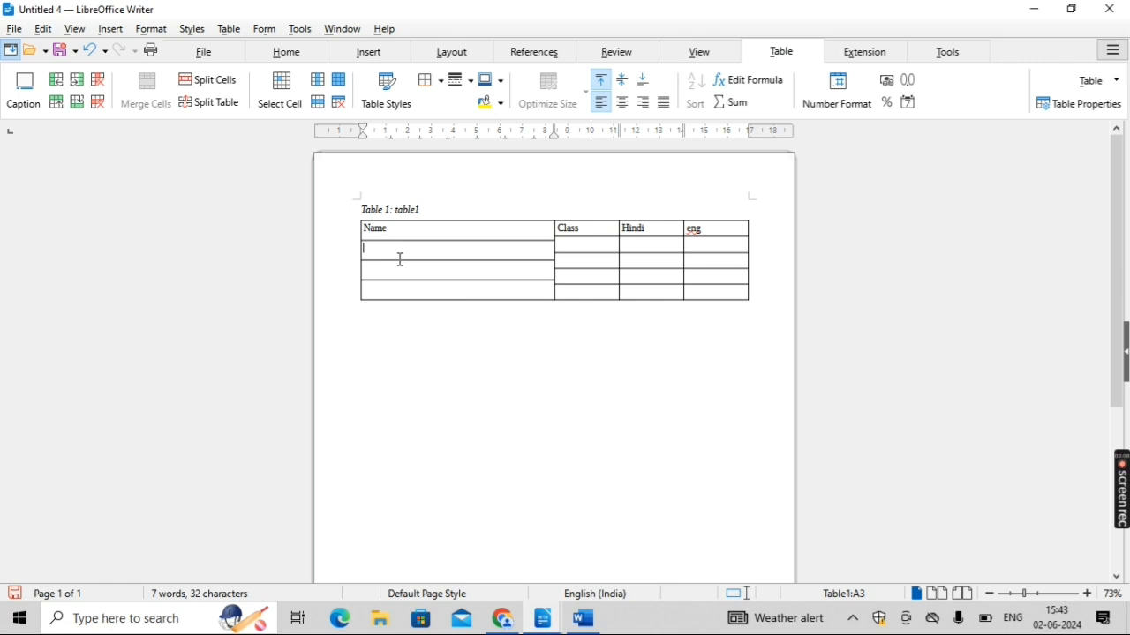
{"action": "type", "text": "12"}
{"action": "key", "text": "Down"}
{"action": "type", "text": "12"}
{"action": "key", "text": "Down"}
{"action": "type", "text": "12"}
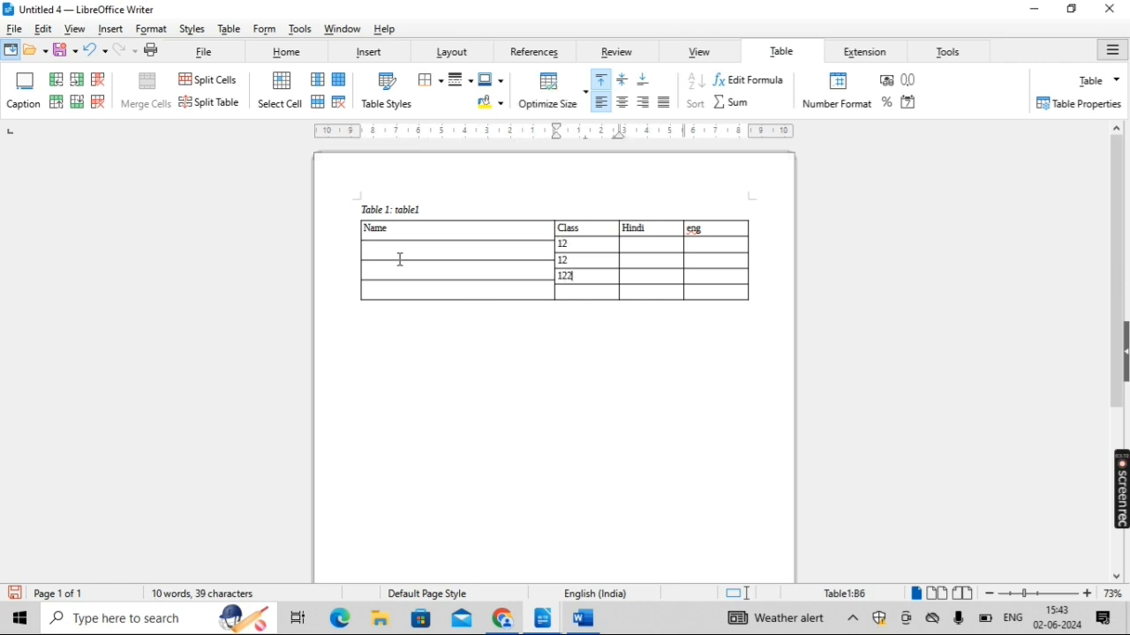
{"action": "key", "text": "Down"}
{"action": "type", "text": "12"}
Step: Fill the three cells below the Name heading from bottom to top with f, g and g
{"action": "key", "text": "shift+Tab"}
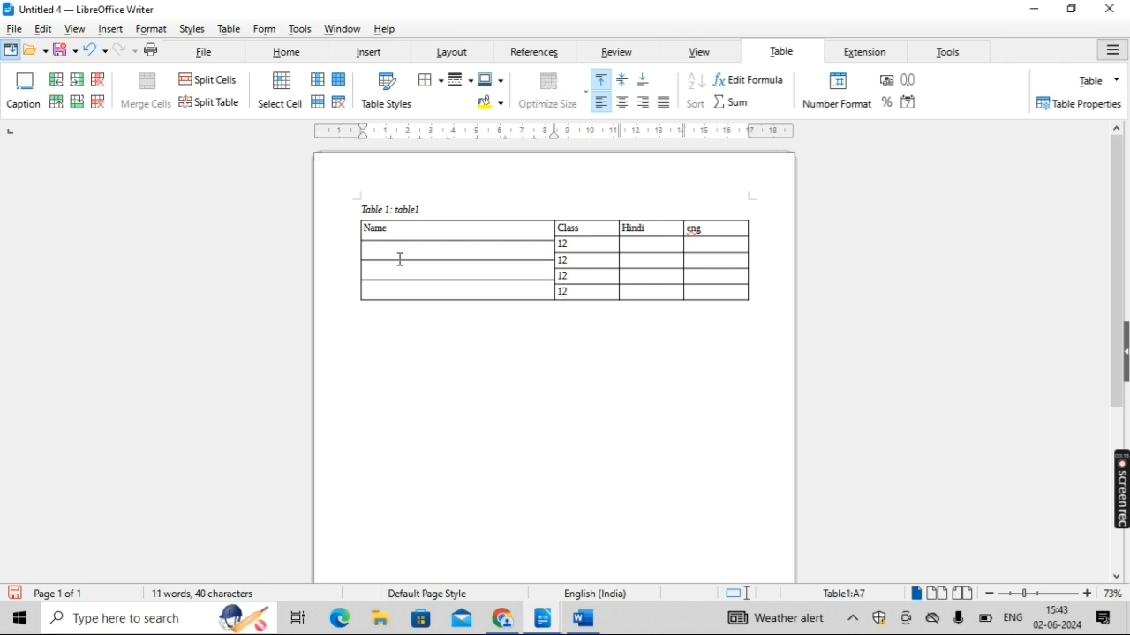
{"action": "type", "text": "f"}
{"action": "key", "text": "Up"}
{"action": "type", "text": "g"}
{"action": "key", "text": "Up"}
{"action": "type", "text": "g"}
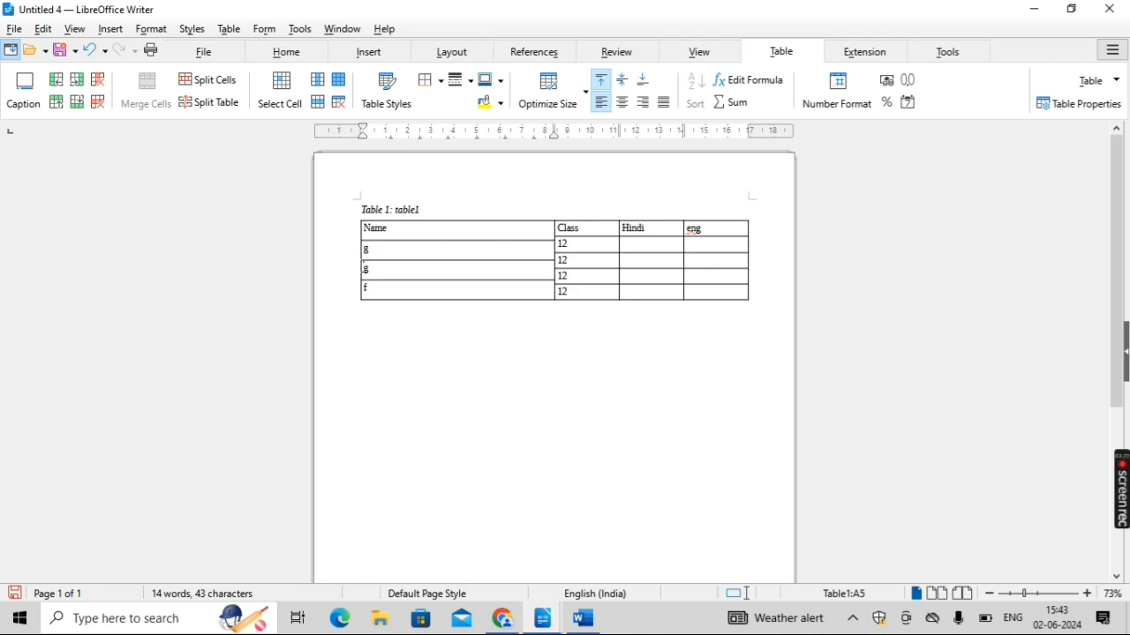
Step: Split the table at the second "g" row, copying the heading to the new table
{"action": "left_click", "coordinate": [229, 109]}
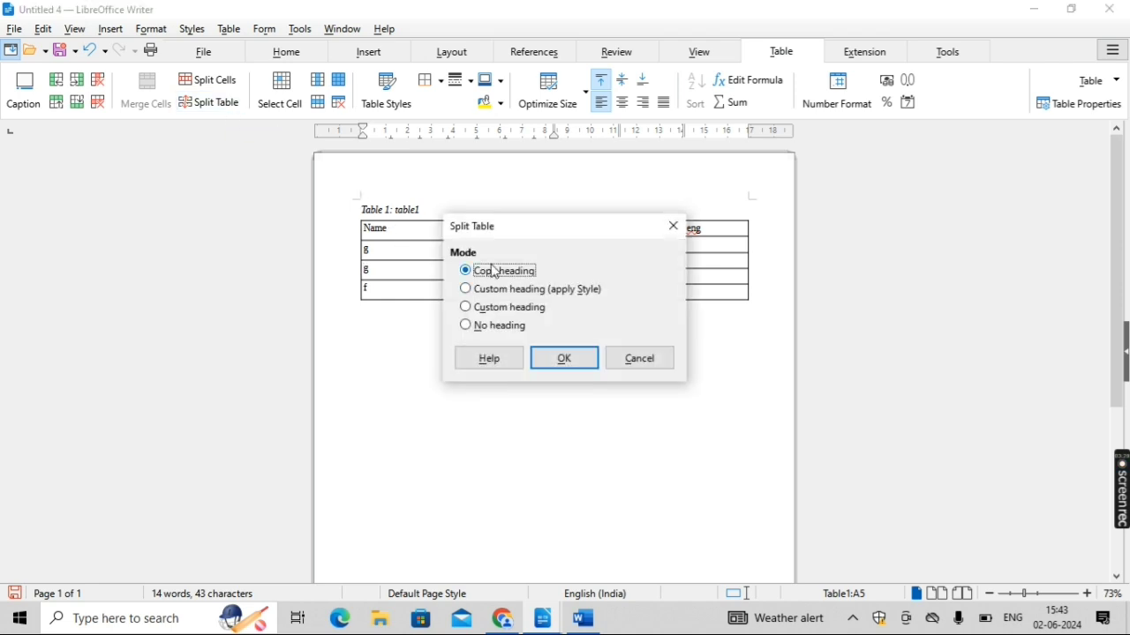
{"action": "left_click", "coordinate": [569, 361]}
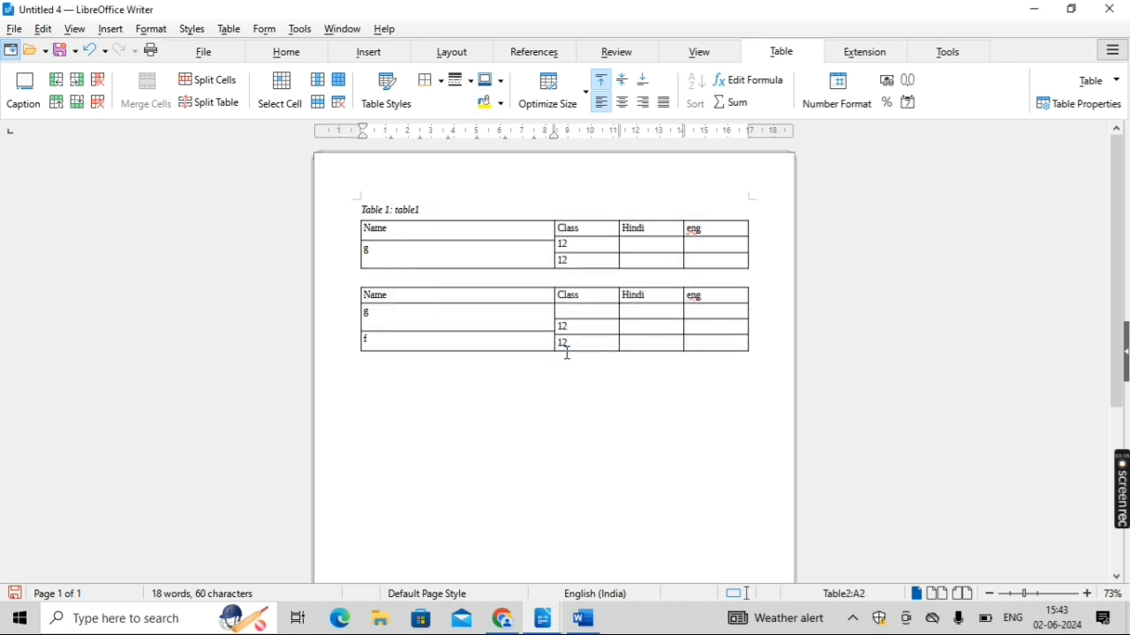
{"action": "left_click", "coordinate": [587, 278]}
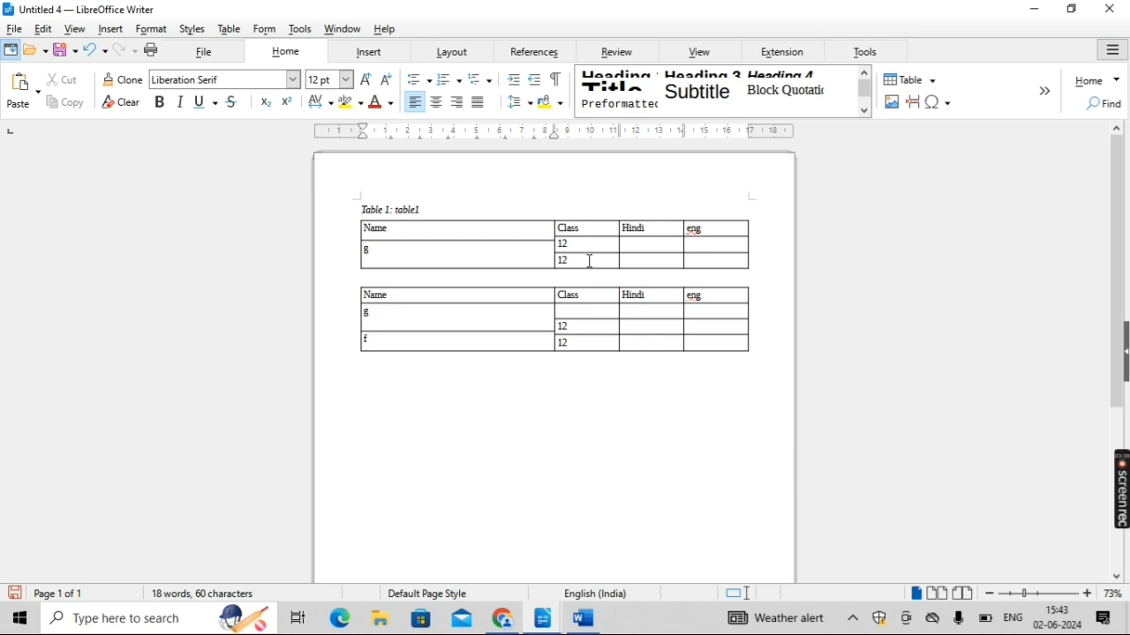
Step: Select the last "12" cell of the upper table, and then its whole Name column
{"action": "left_click", "coordinate": [589, 261]}
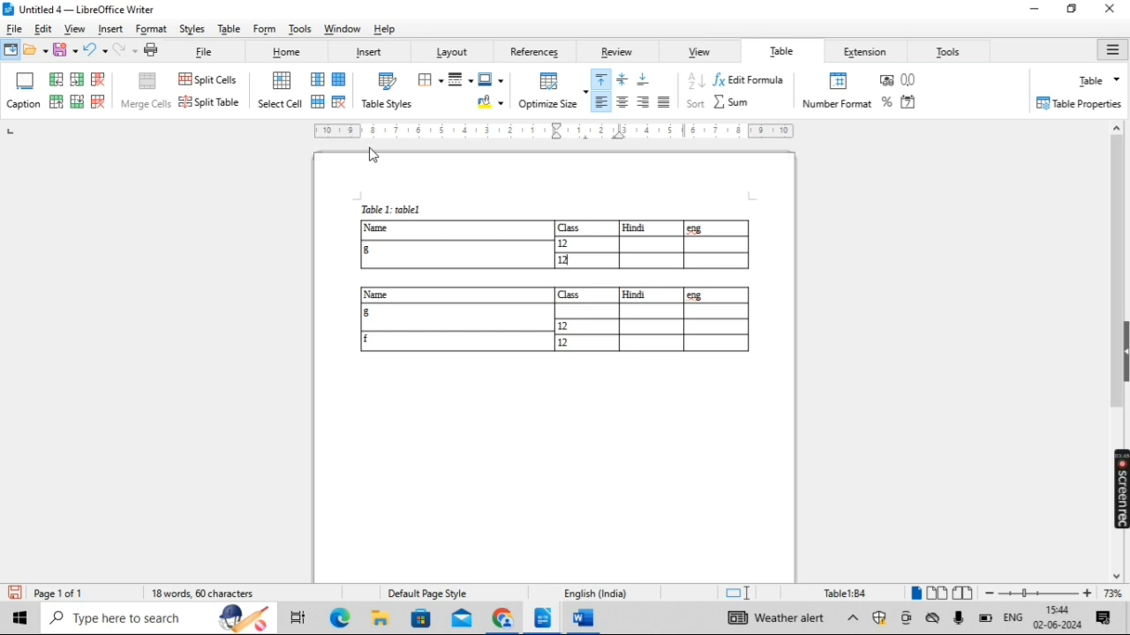
{"action": "left_click", "coordinate": [294, 92]}
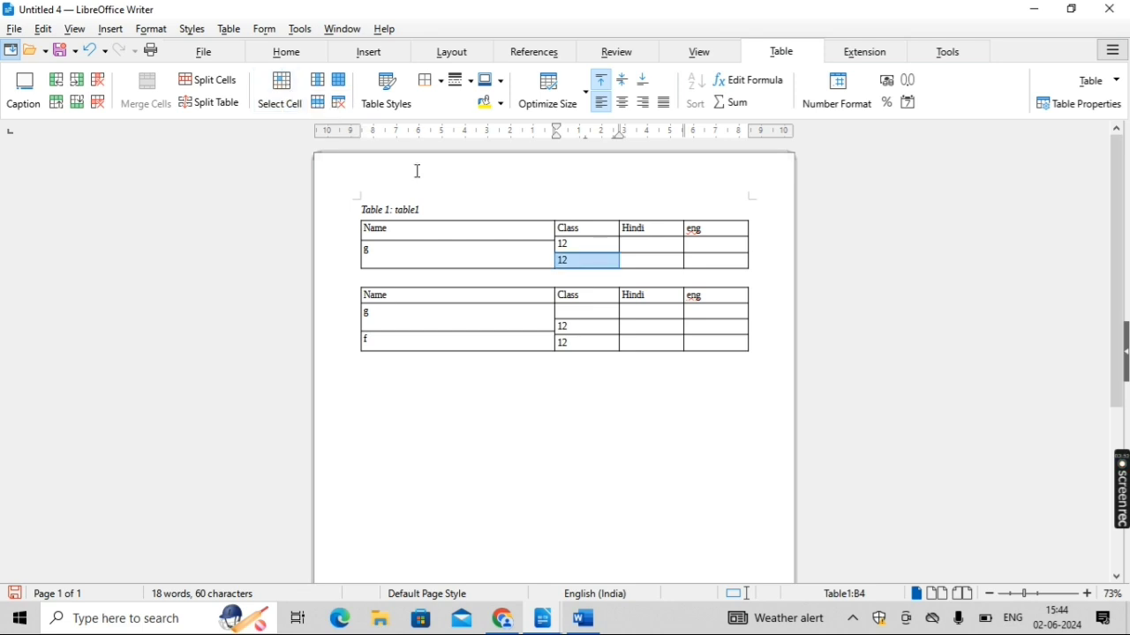
{"action": "left_click", "coordinate": [458, 227]}
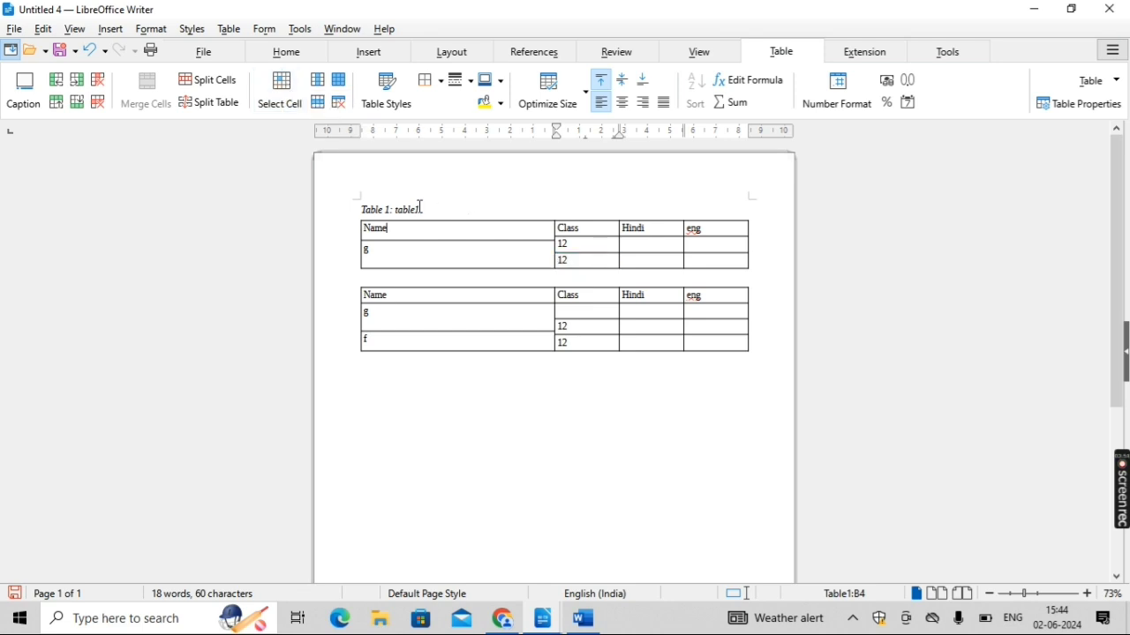
{"action": "left_click", "coordinate": [321, 88]}
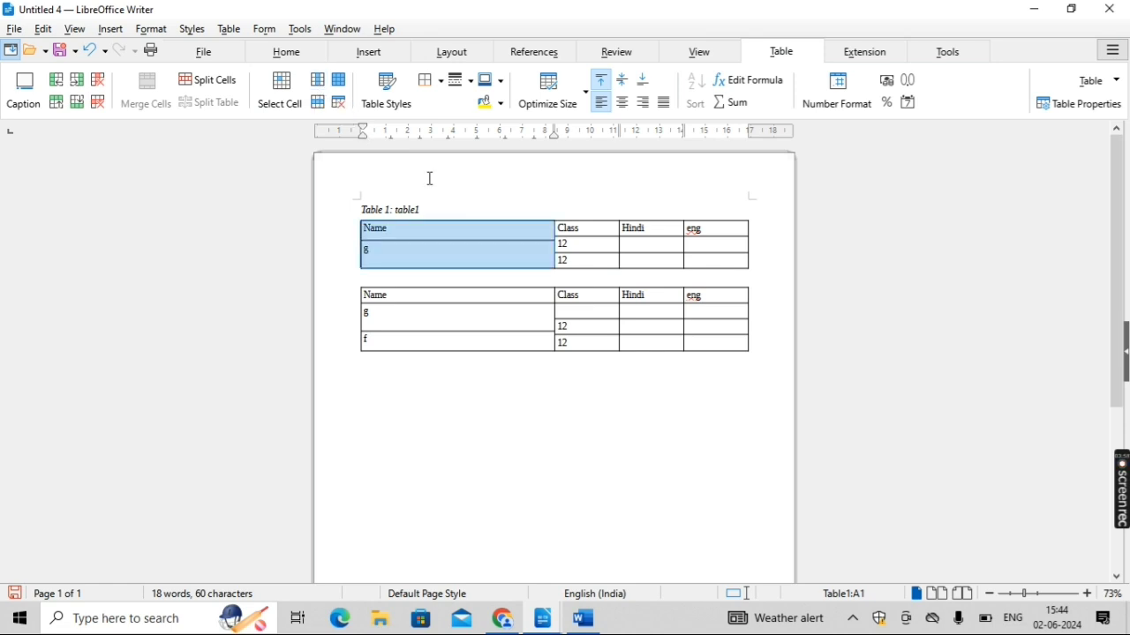
Step: Select the lower table's heading row, extend the selection to that whole table, and delete the table
{"action": "left_click", "coordinate": [444, 296]}
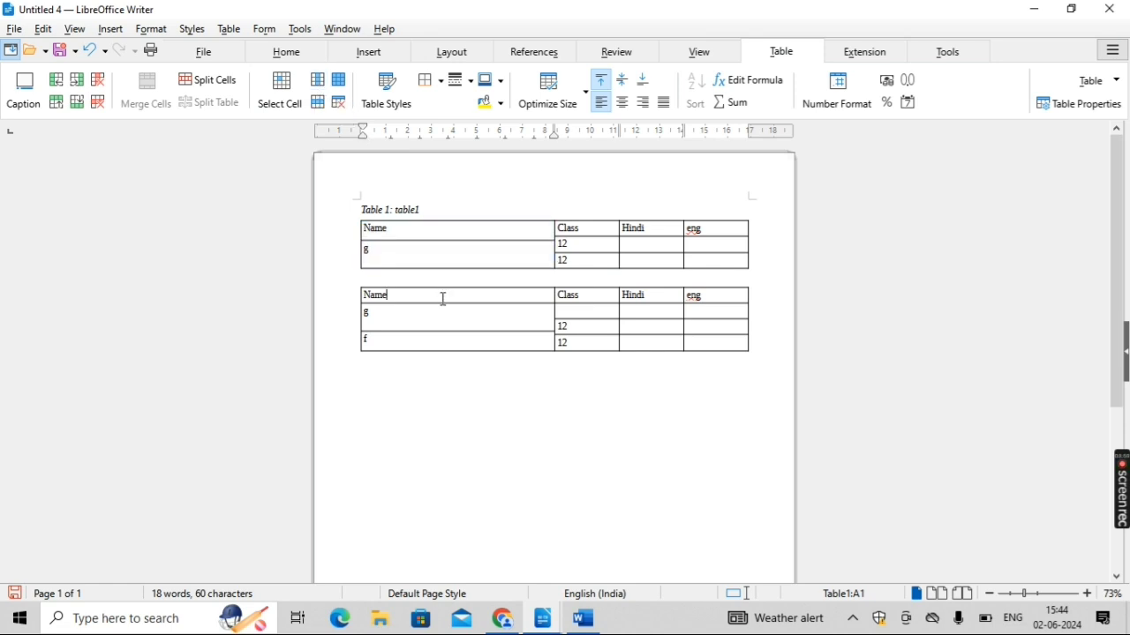
{"action": "left_click", "coordinate": [320, 103]}
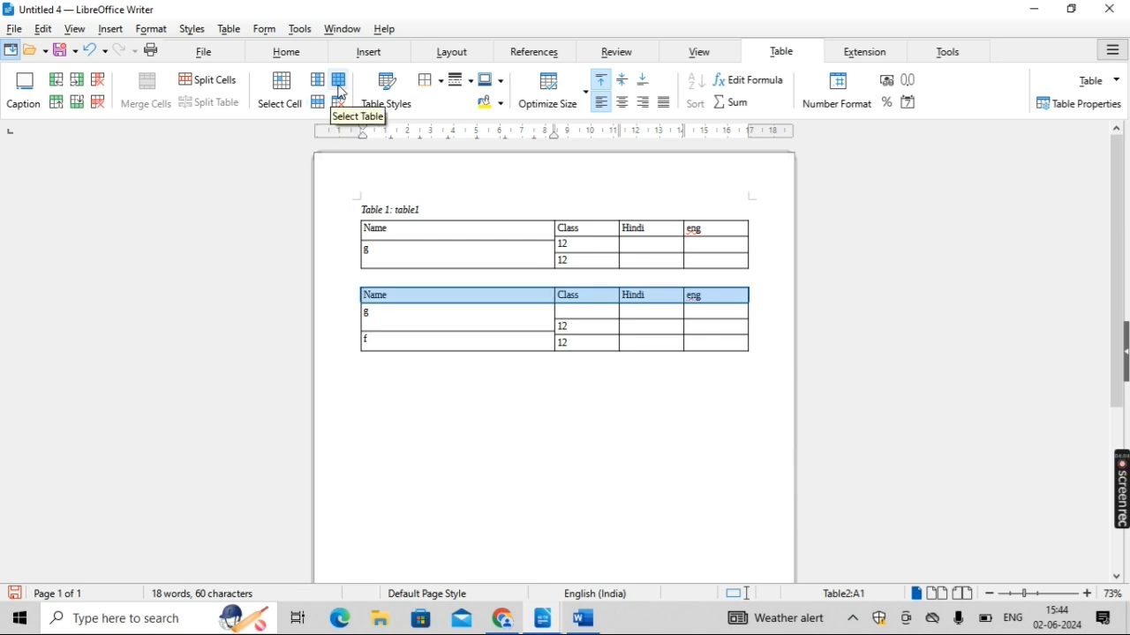
{"action": "left_click", "coordinate": [342, 91]}
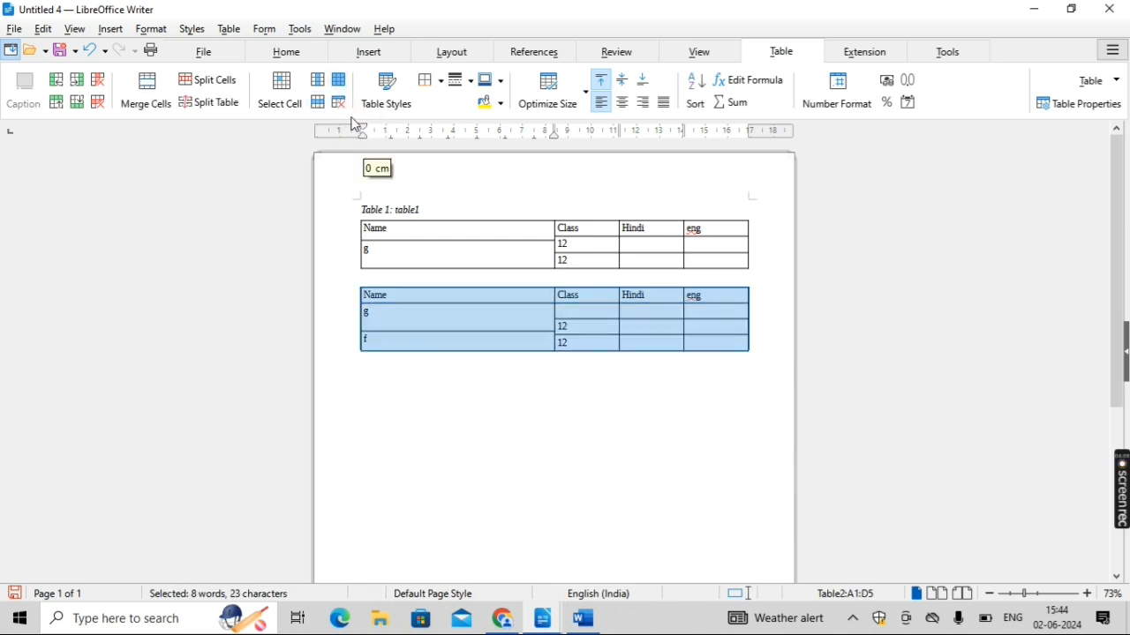
{"action": "left_click", "coordinate": [341, 105]}
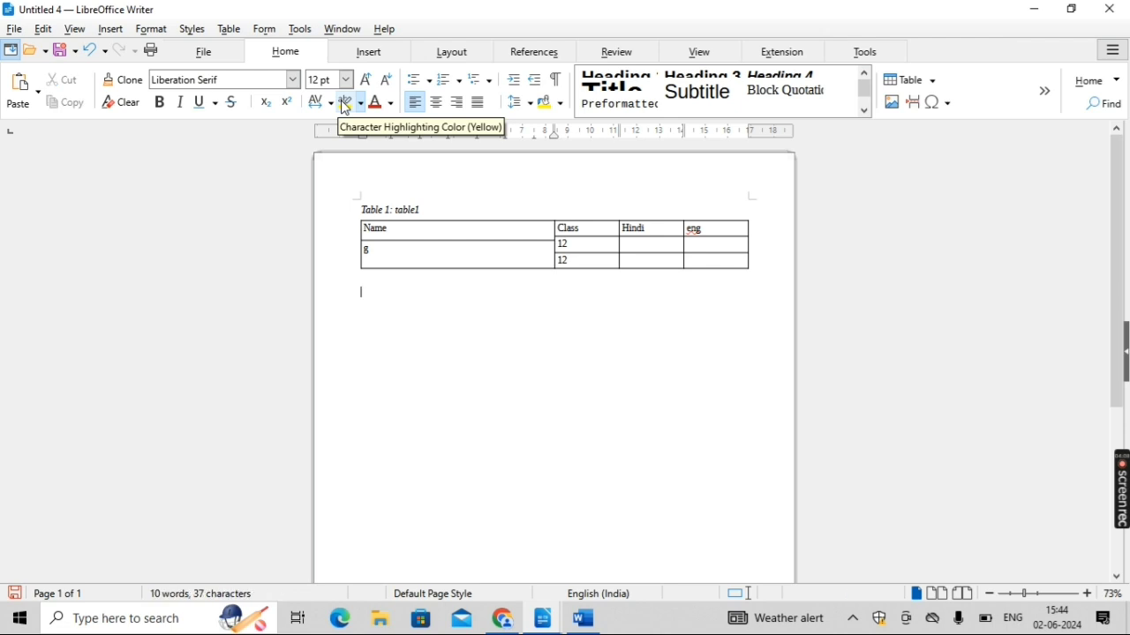
Step: Apply the Box List Red table style to the remaining captioned table
{"action": "left_click", "coordinate": [429, 231]}
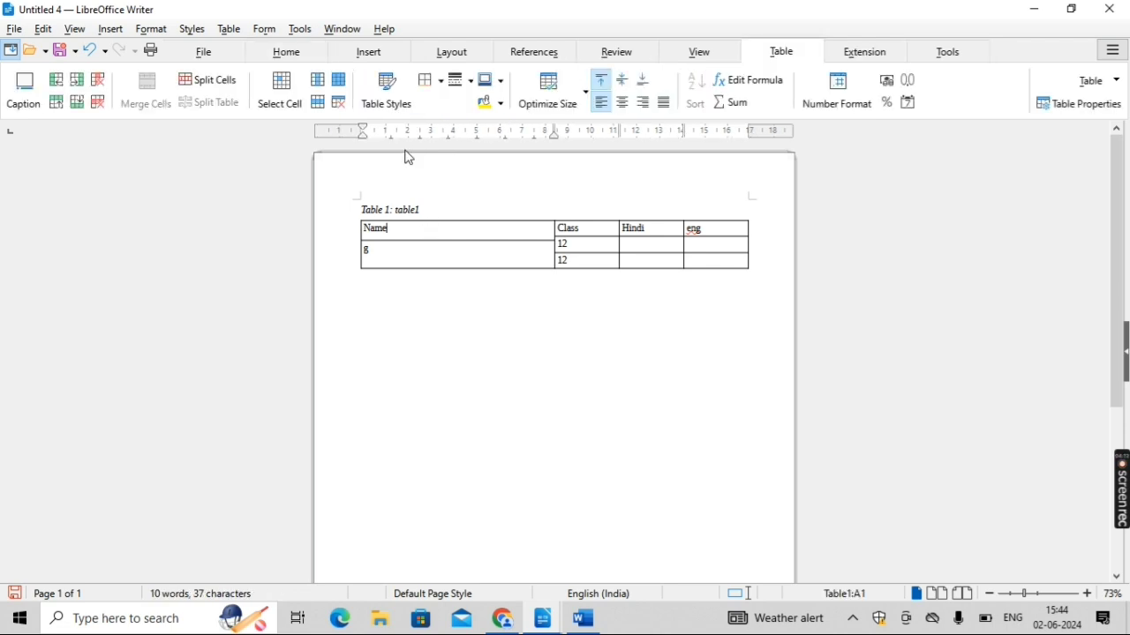
{"action": "left_click", "coordinate": [393, 86]}
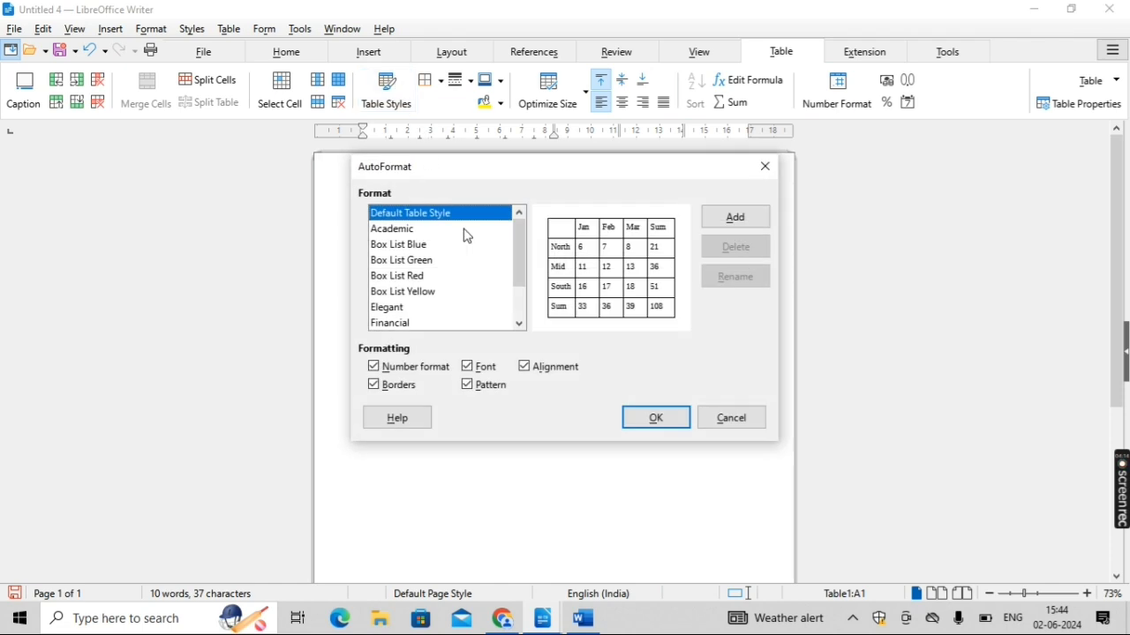
{"action": "left_click", "coordinate": [450, 277]}
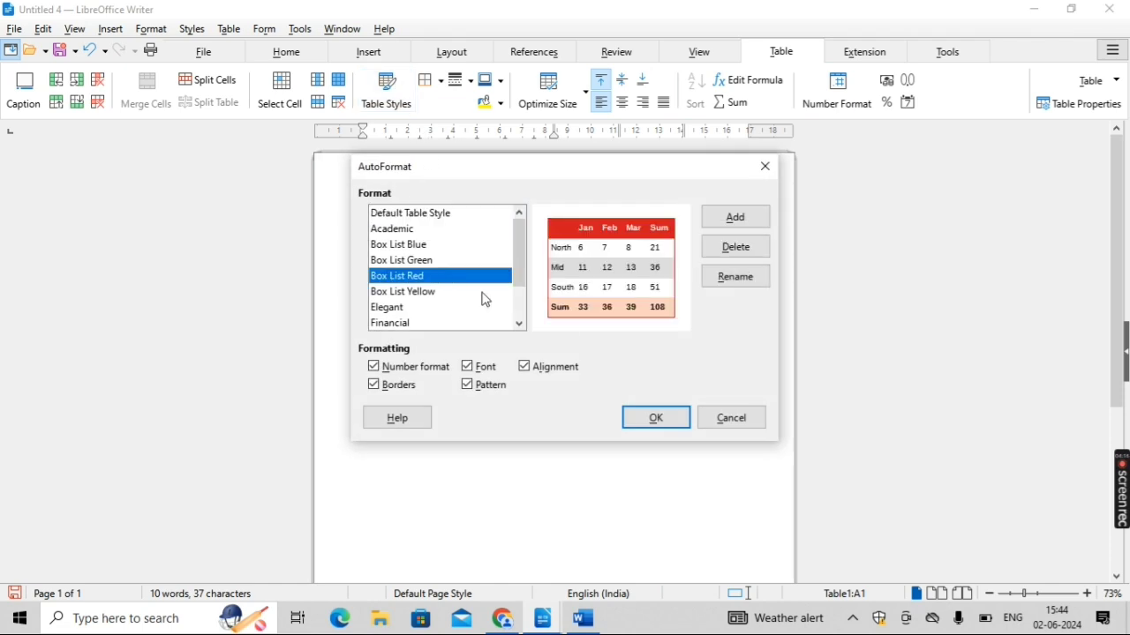
{"action": "left_click", "coordinate": [648, 422]}
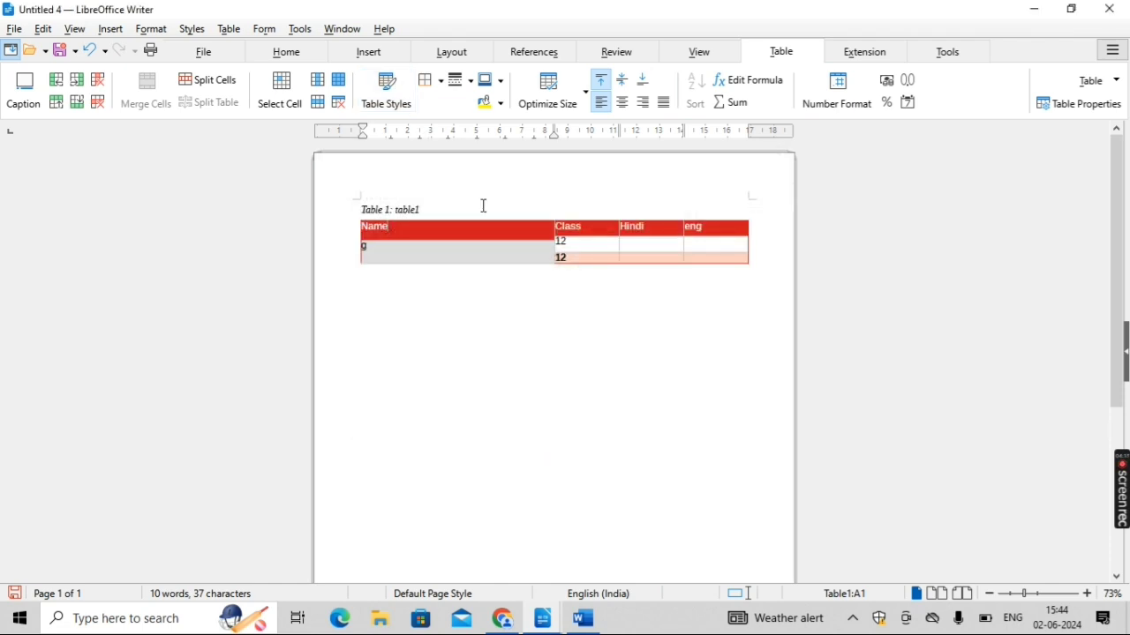
Step: Choose the dashed border style and apply all inner and outer borders in dark brown to the Name, Class and Hindi columns
{"action": "left_click", "coordinate": [474, 84]}
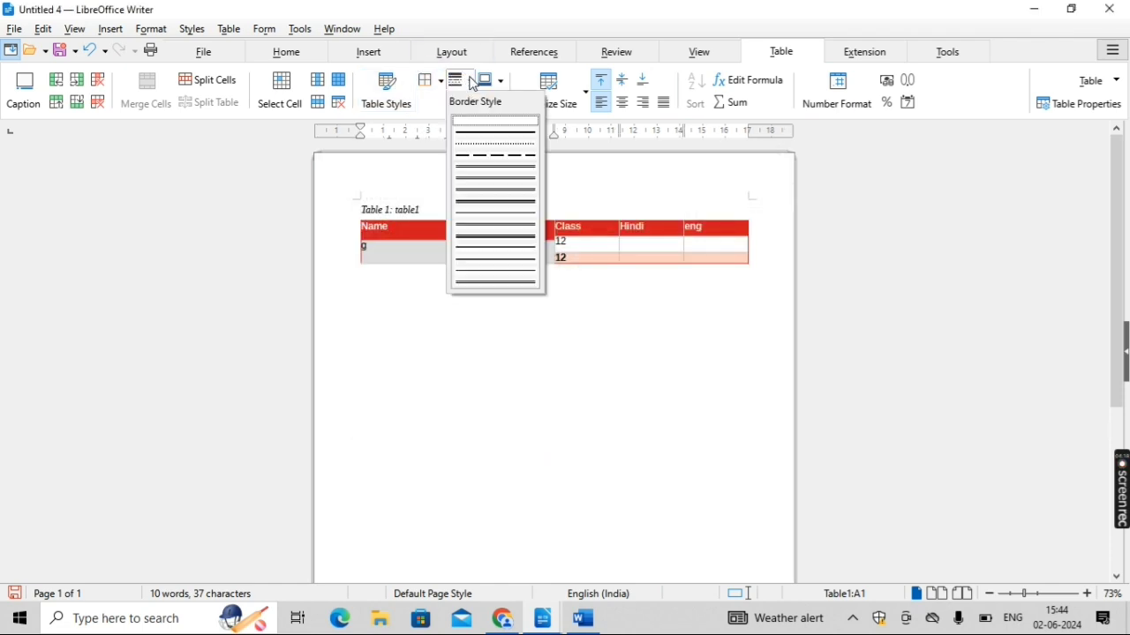
{"action": "left_click", "coordinate": [475, 152]}
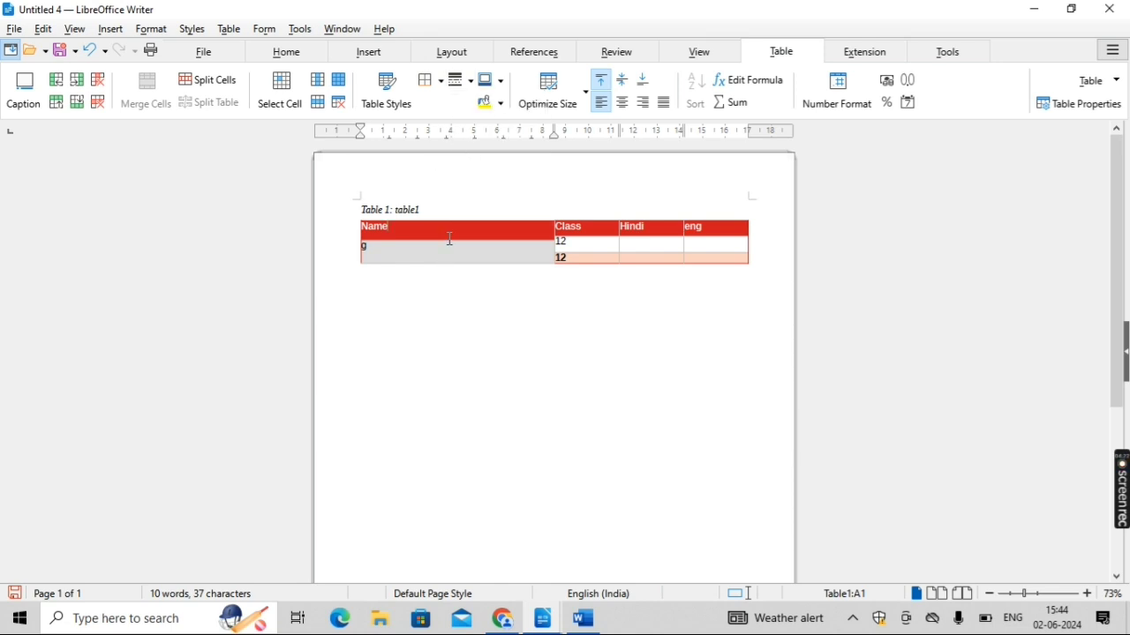
{"action": "left_click_drag", "start_coordinate": [450, 238], "coordinate": [623, 255]}
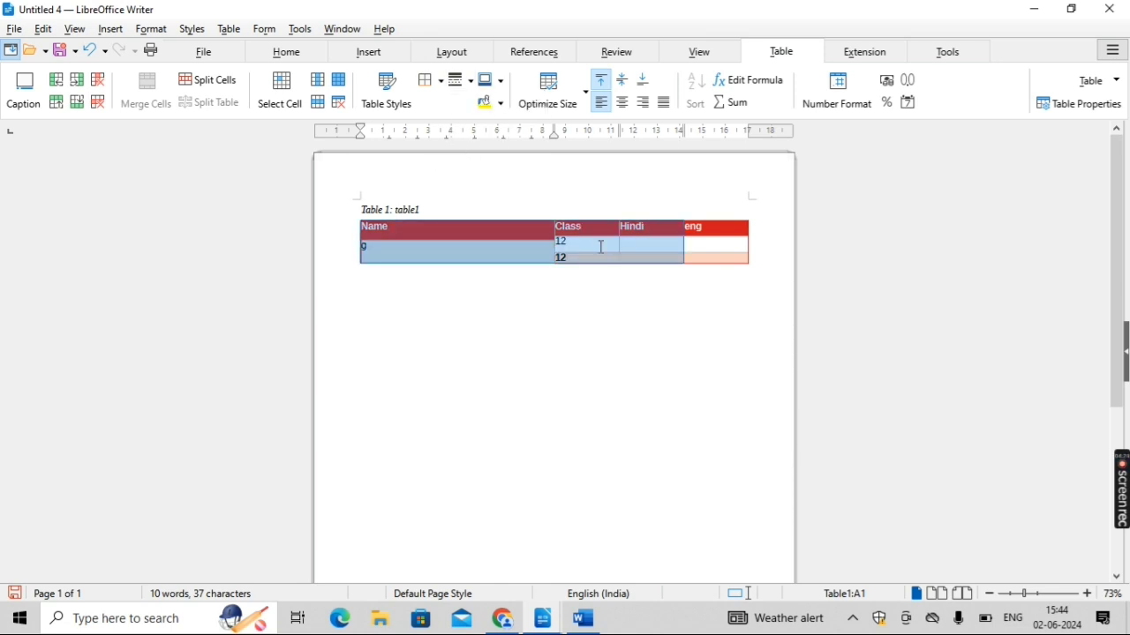
{"action": "left_click", "coordinate": [443, 82]}
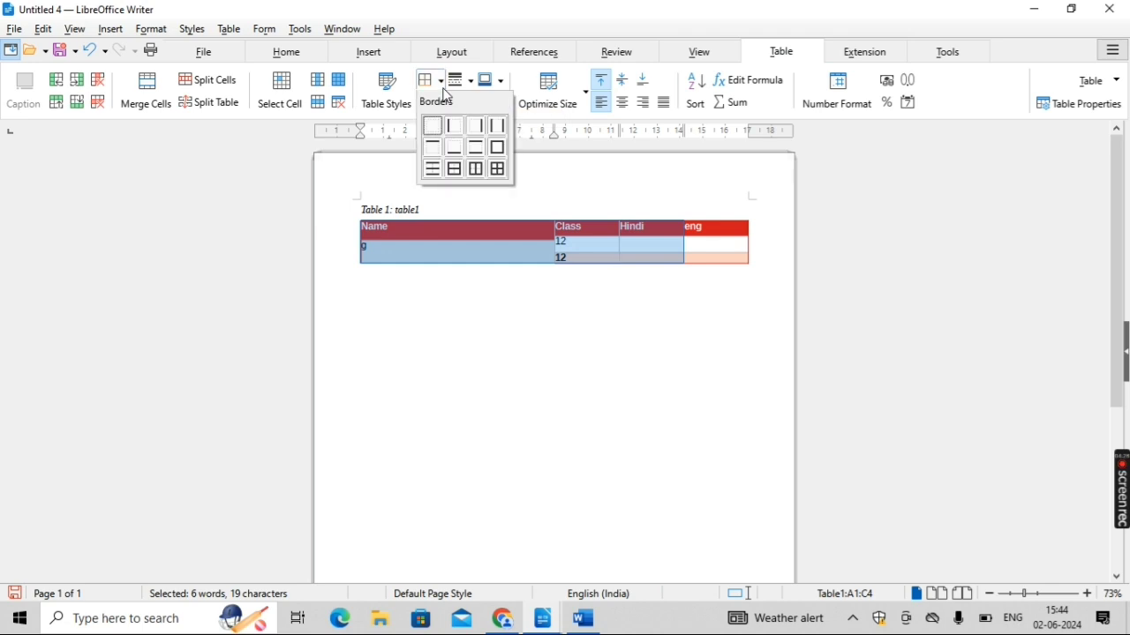
{"action": "left_click", "coordinate": [497, 168]}
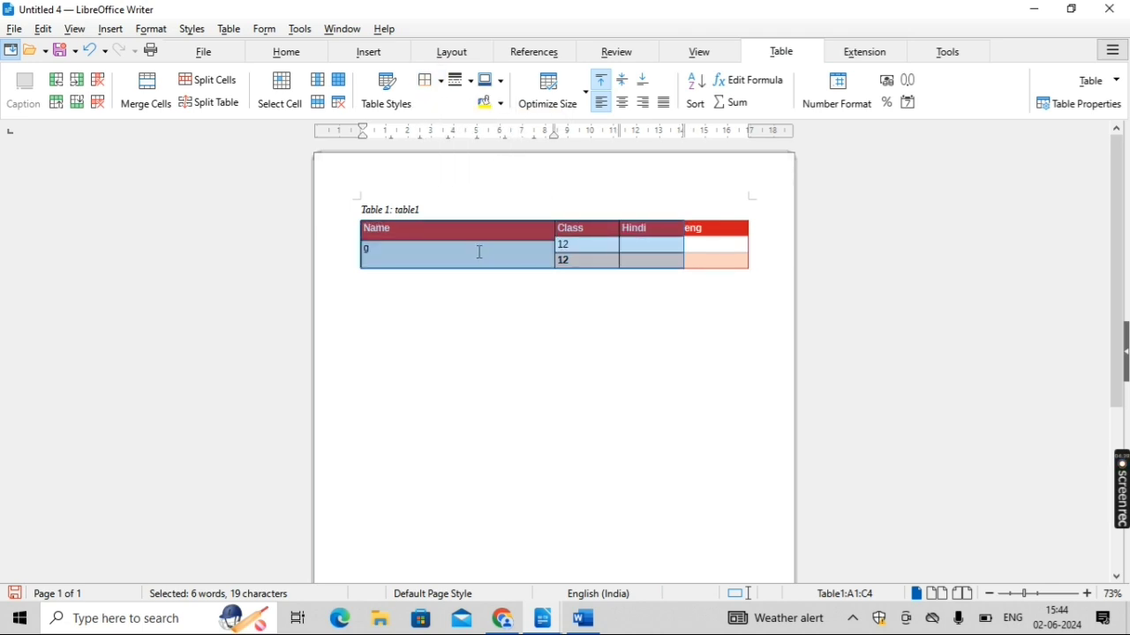
{"action": "left_click", "coordinate": [501, 84]}
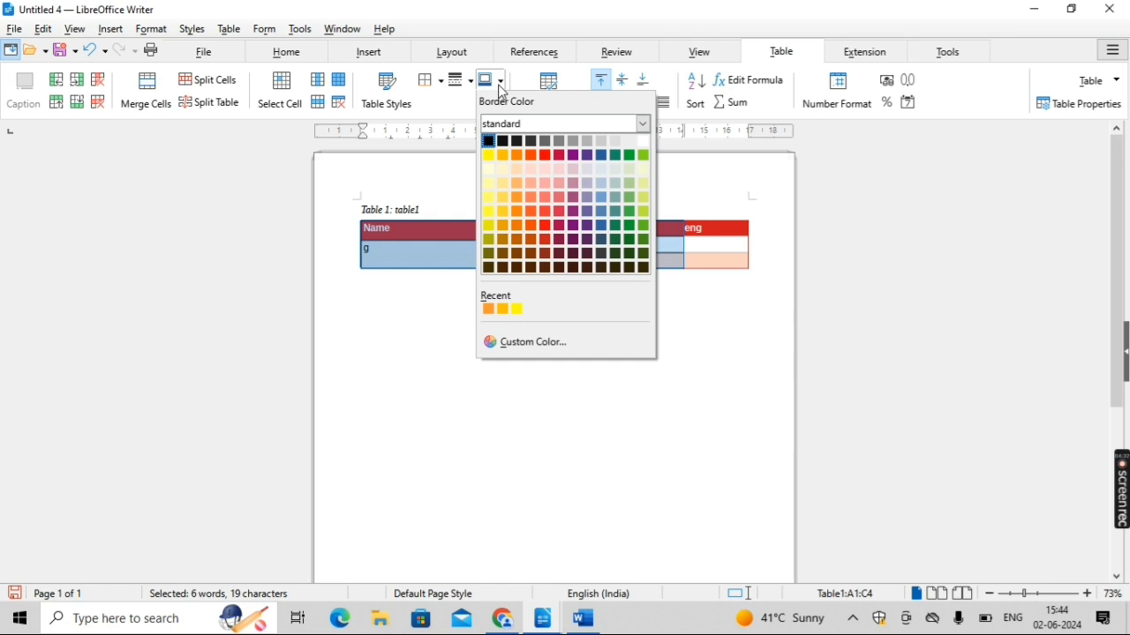
{"action": "left_click", "coordinate": [579, 268]}
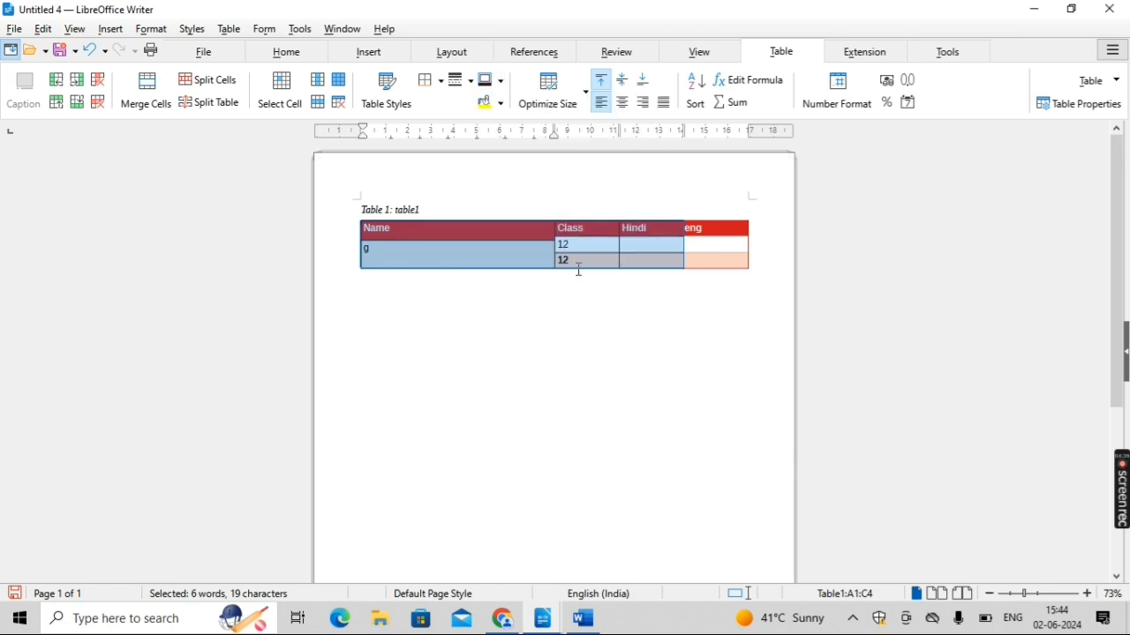
Step: Try a very light orange background on the selected cells, and then set them to No Fill
{"action": "left_click", "coordinate": [501, 104]}
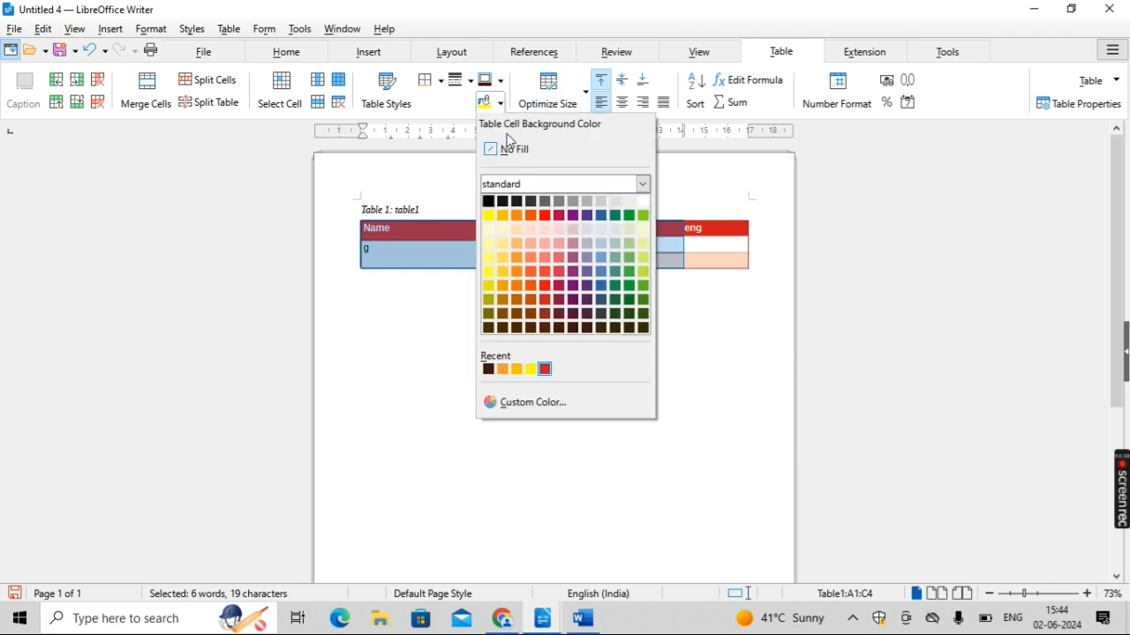
{"action": "left_click", "coordinate": [534, 230]}
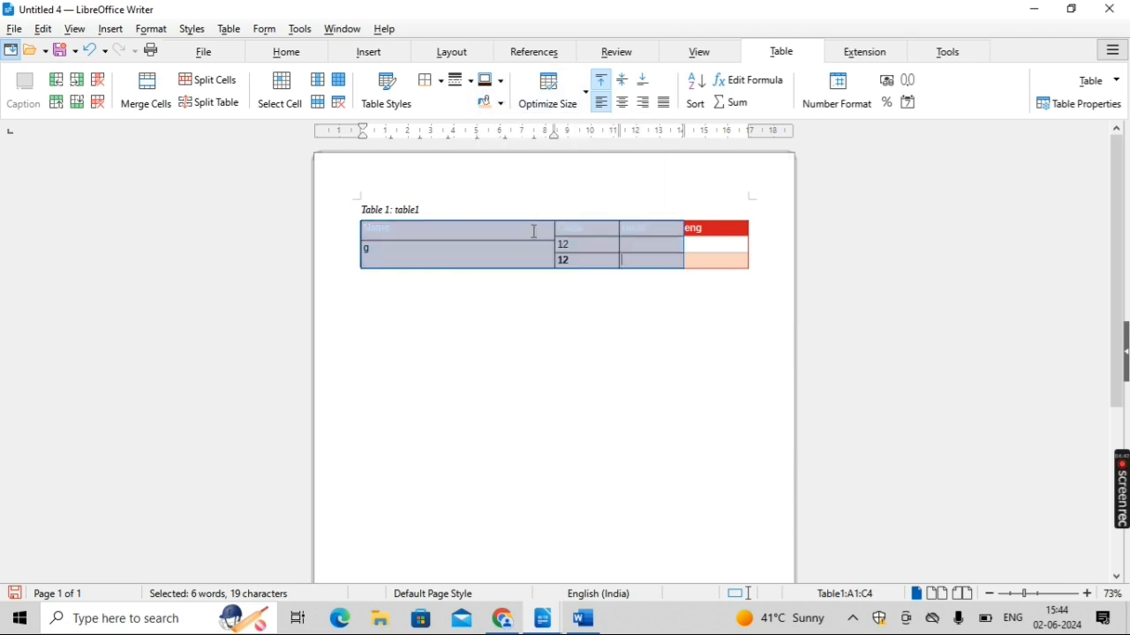
{"action": "left_click", "coordinate": [502, 106]}
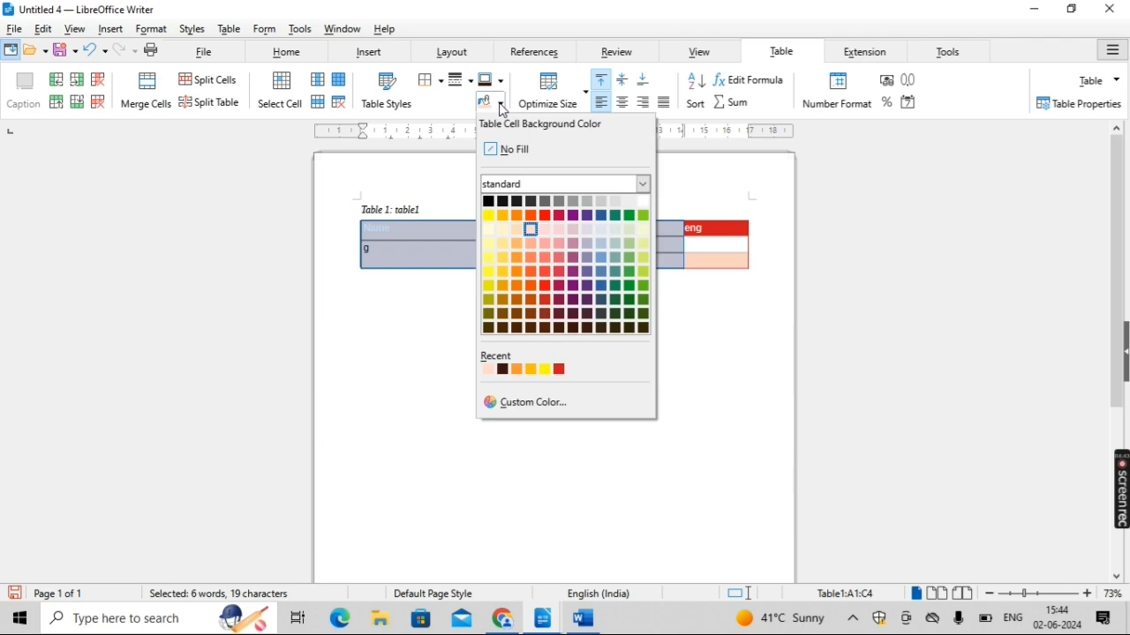
{"action": "left_click", "coordinate": [506, 152]}
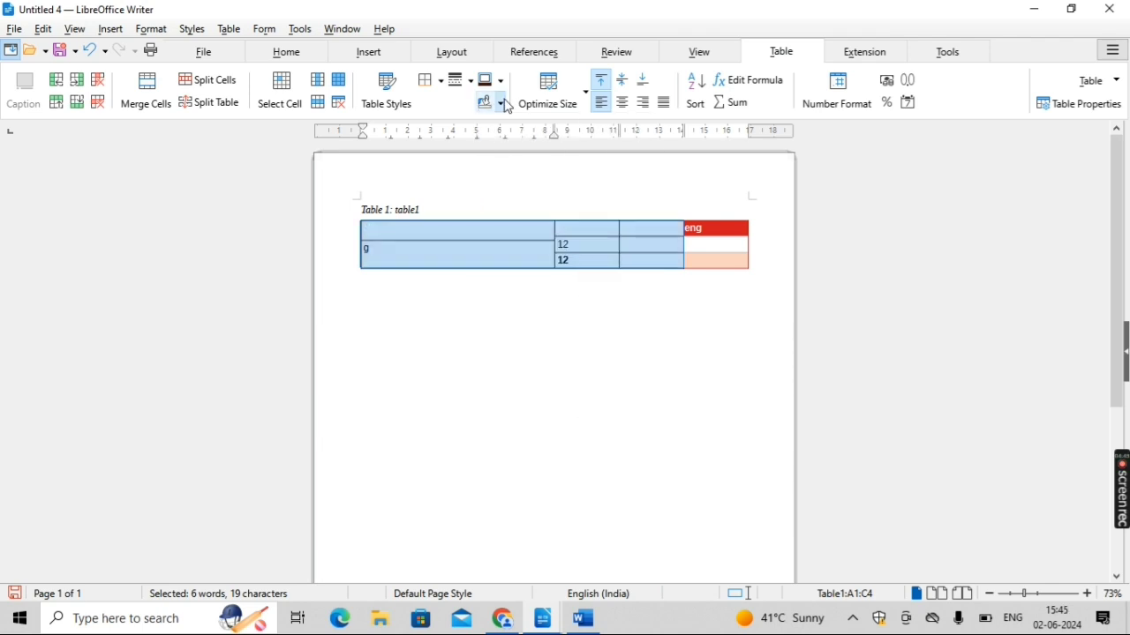
Step: Fill the selected Name, Class and Hindi cells with a black background
{"action": "left_click", "coordinate": [505, 107]}
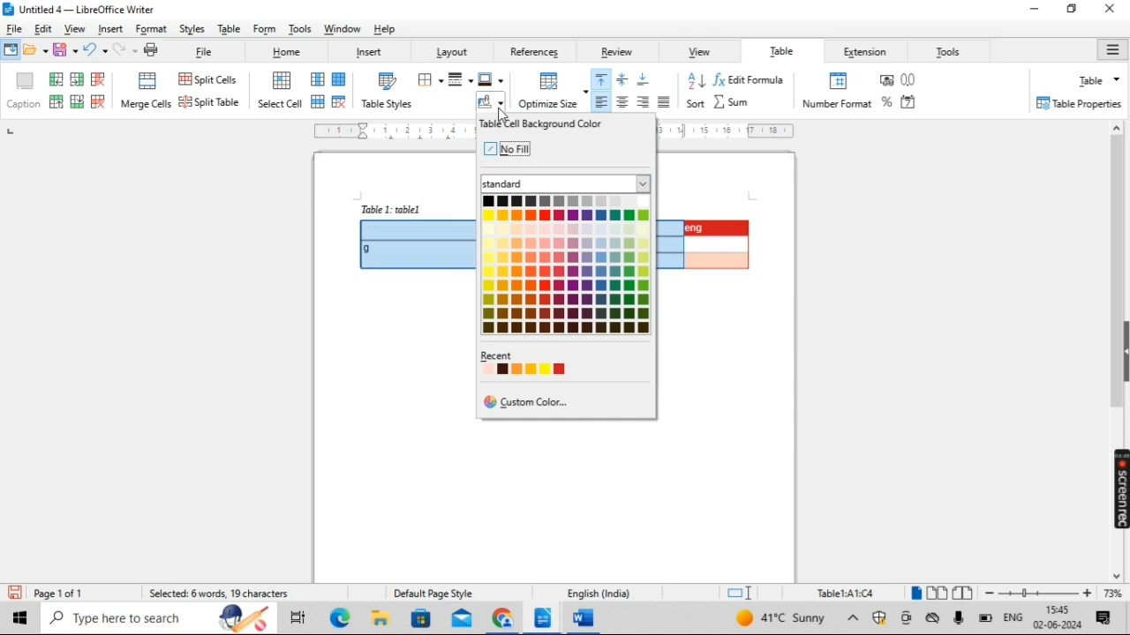
{"action": "left_click", "coordinate": [493, 202]}
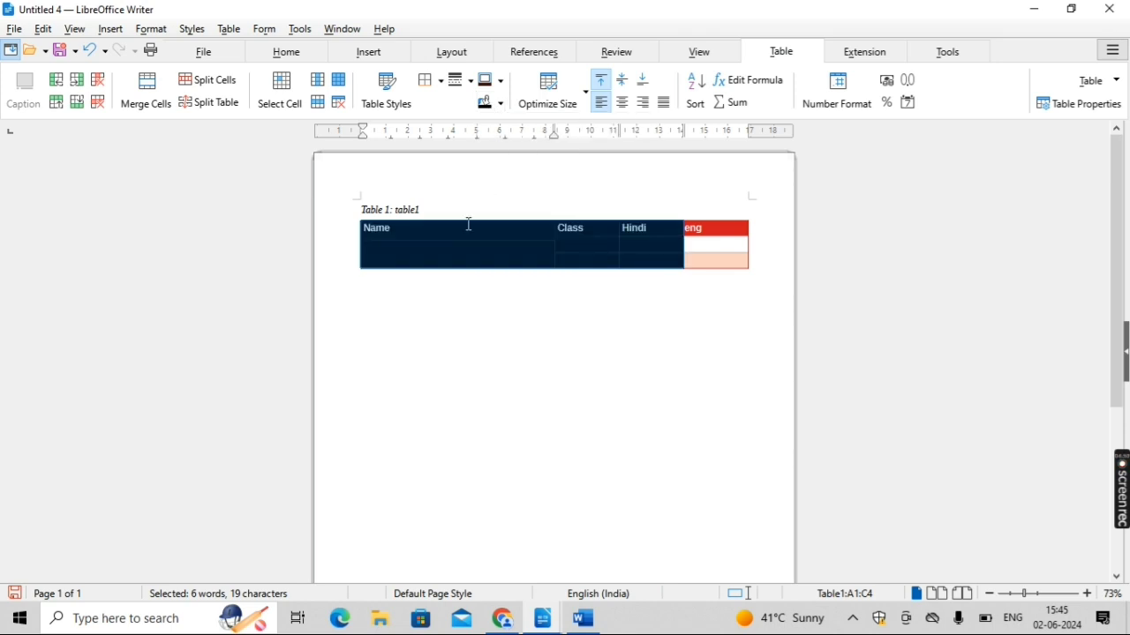
{"action": "left_click", "coordinate": [483, 235]}
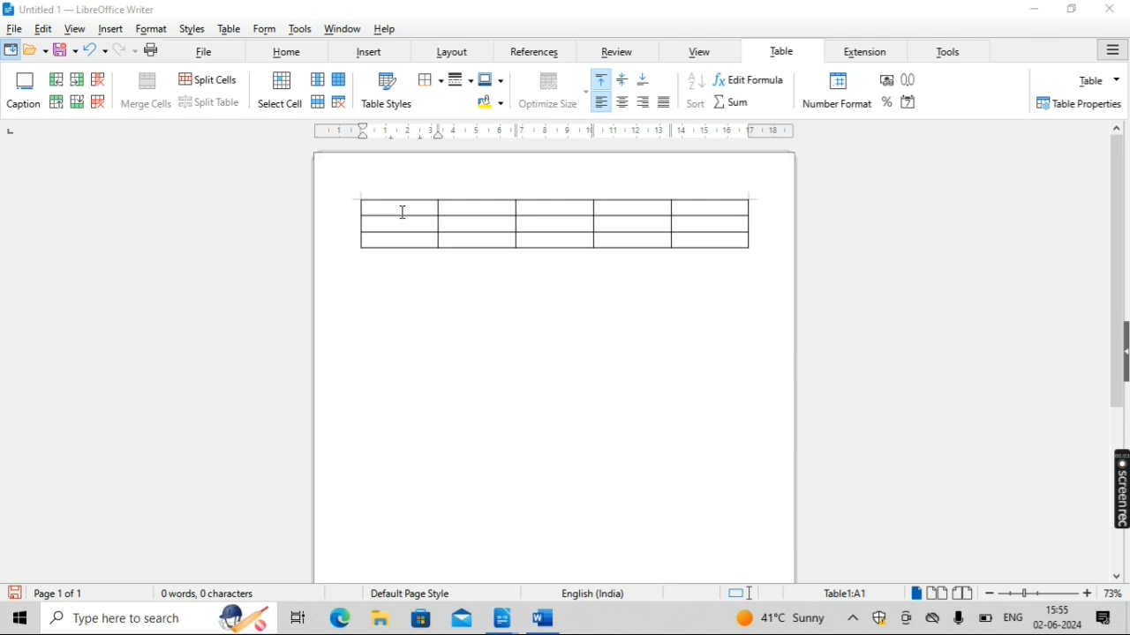
Step: Enter the headings Name, Class, Hindi, Eng and Total across the first row of the new table
{"action": "left_click", "coordinate": [402, 212]}
{"action": "type", "text": "Name"}
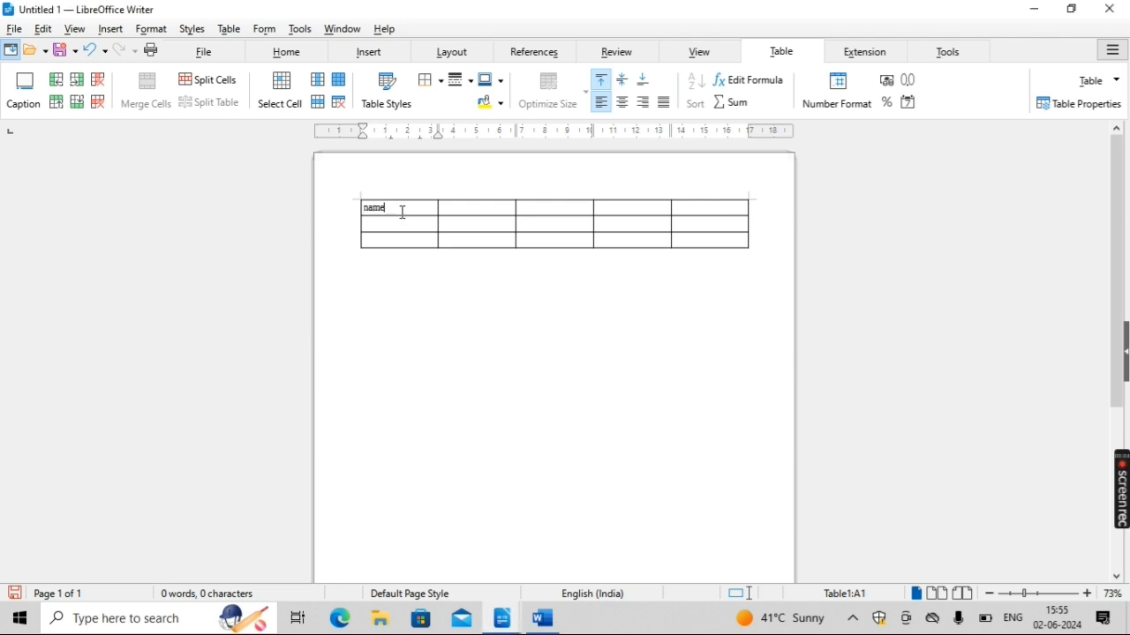
{"action": "key", "text": "Tab"}
{"action": "type", "text": "class"}
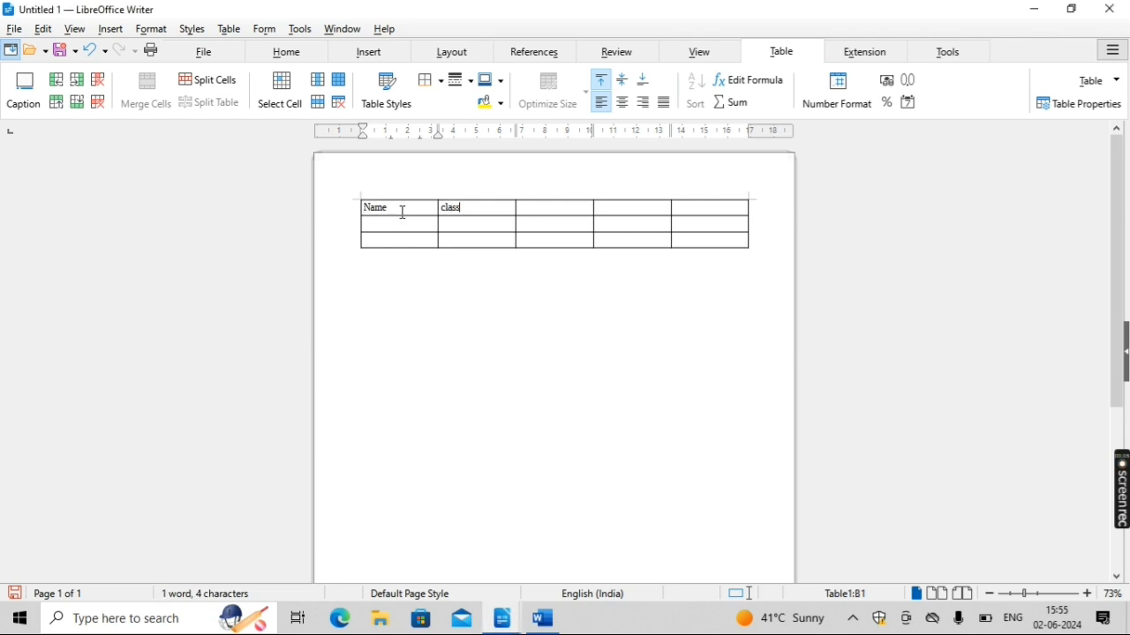
{"action": "key", "text": "Tab"}
{"action": "type", "text": "hindi"}
{"action": "key", "text": "Tab"}
{"action": "type", "text": "eng"}
{"action": "key", "text": "Tab"}
{"action": "type", "text": "tot"}
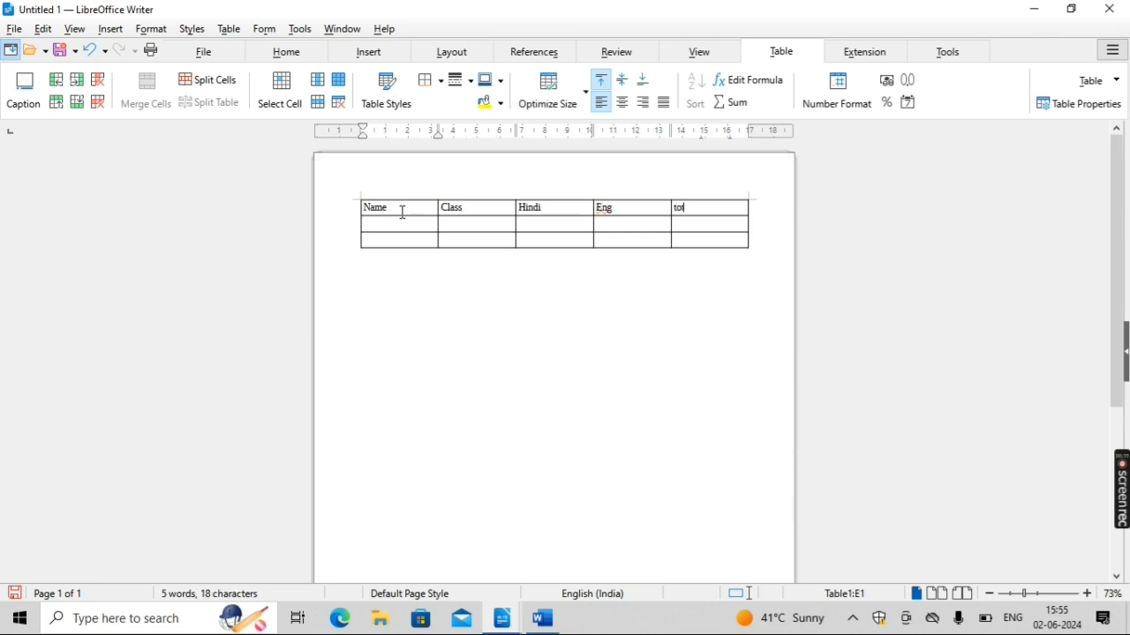
{"action": "type", "text": "al"}
Step: Insert an empty column after the Total column
{"action": "key", "text": "Tab"}
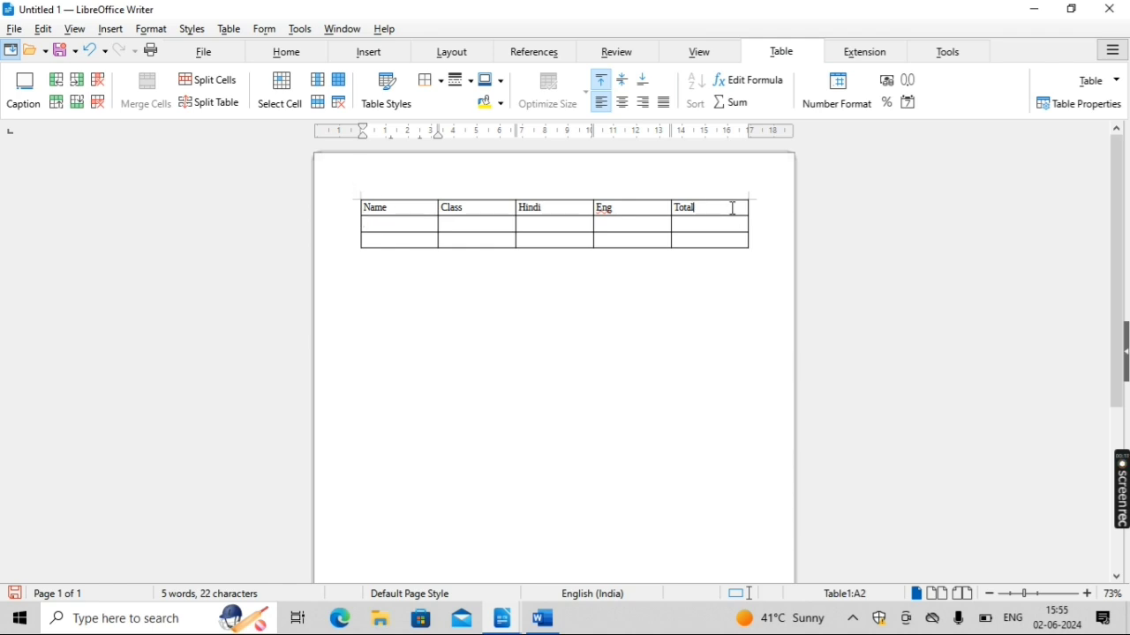
{"action": "left_click", "coordinate": [734, 209]}
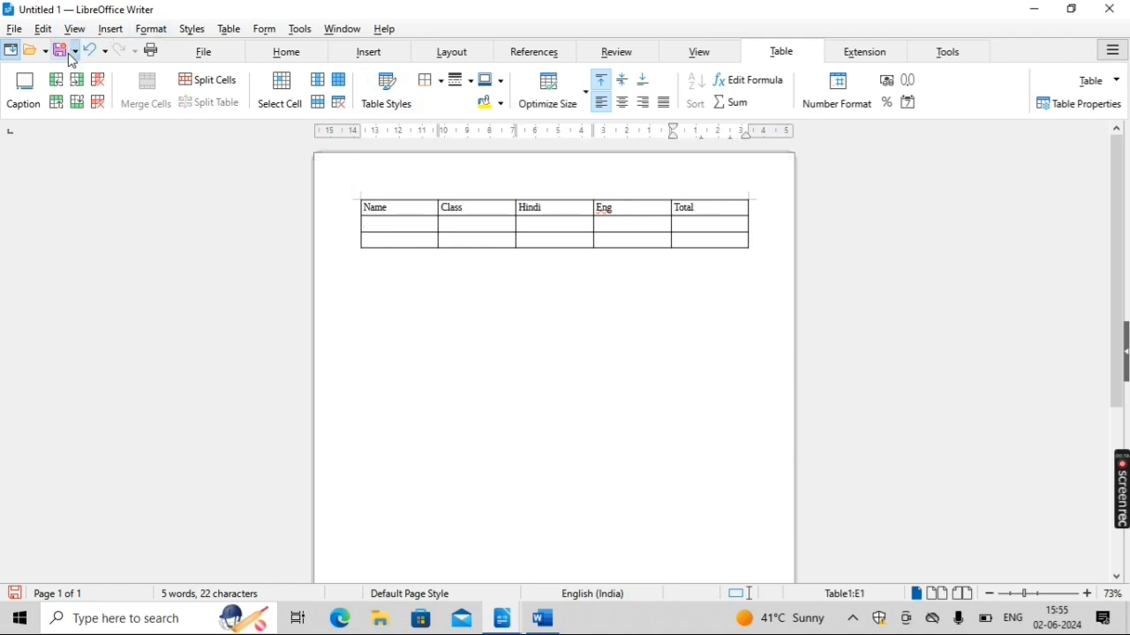
{"action": "left_click", "coordinate": [78, 80]}
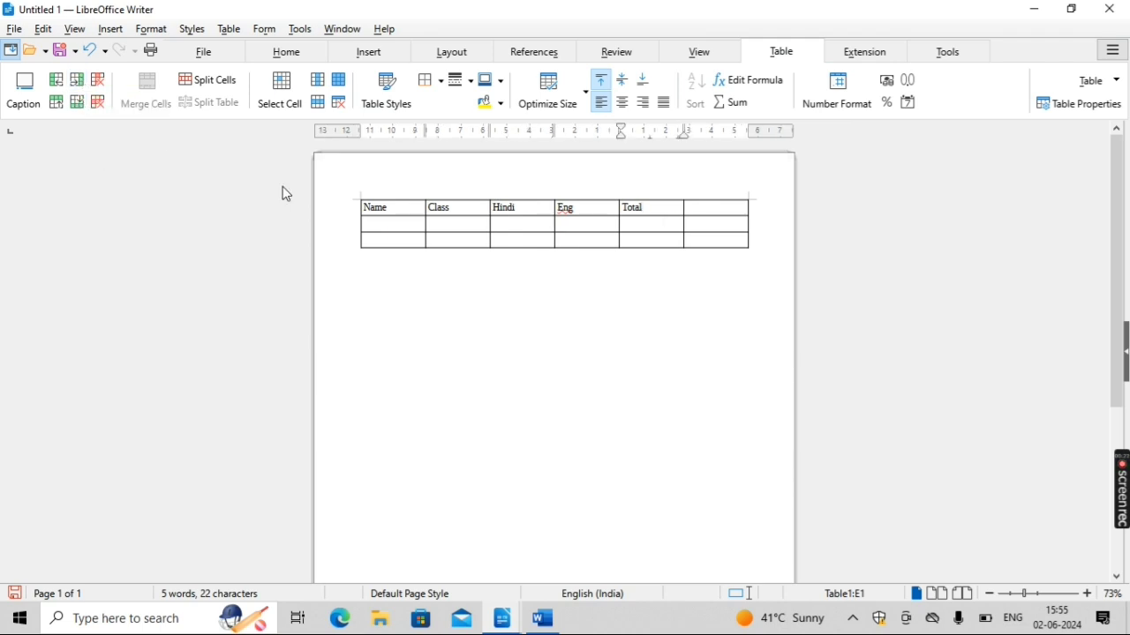
Step: Enter a and v in the two cells below the Name heading, and add three empty rows at the end of the table
{"action": "left_click", "coordinate": [383, 224]}
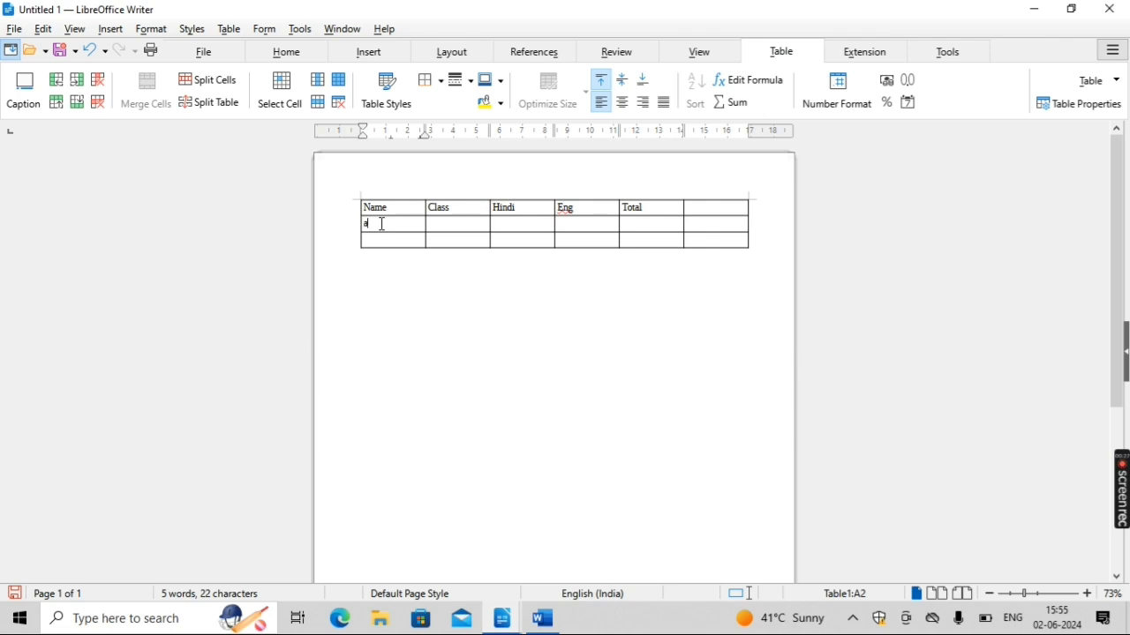
{"action": "type", "text": "v"}
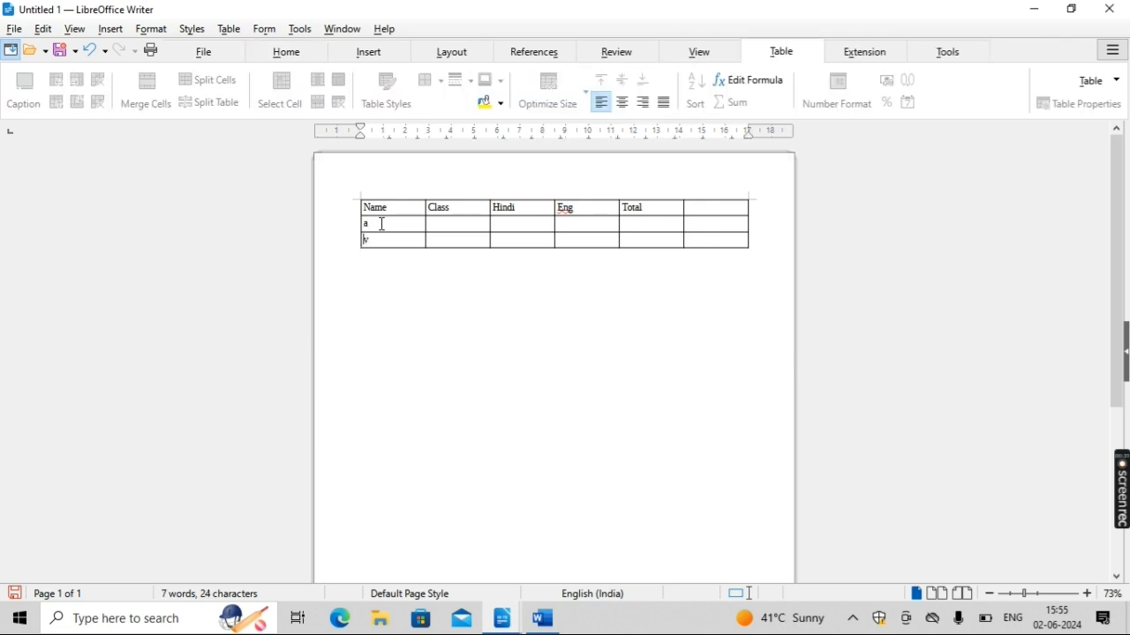
{"action": "key", "text": "Tab"}
{"action": "key", "text": "Tab"}
{"action": "key", "text": "Tab"}
{"action": "key", "text": "Tab"}
{"action": "key", "text": "Tab"}
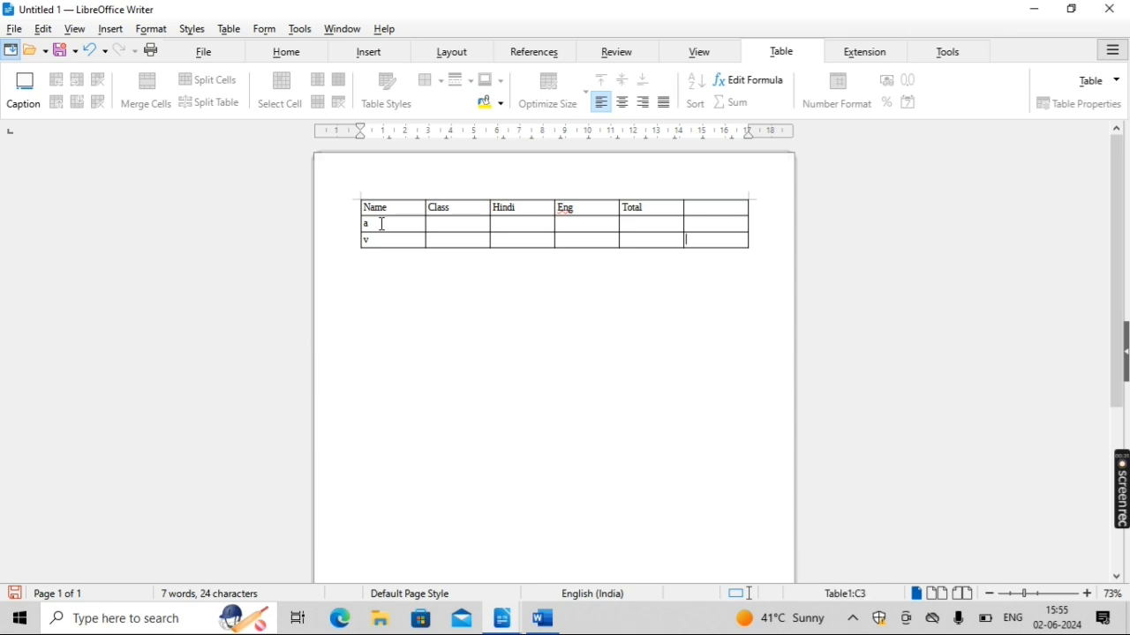
{"action": "key", "text": "Tab"}
{"action": "key", "text": "Tab"}
{"action": "key", "text": "Tab"}
{"action": "key", "text": "Tab"}
{"action": "key", "text": "Tab"}
{"action": "key", "text": "Tab"}
{"action": "key", "text": "Tab"}
{"action": "key", "text": "Tab"}
{"action": "key", "text": "Tab"}
{"action": "key", "text": "Tab"}
{"action": "key", "text": "Tab"}
{"action": "key", "text": "Tab"}
{"action": "key", "text": "Tab"}
{"action": "key", "text": "Tab"}
{"action": "key", "text": "Tab"}
{"action": "key", "text": "Tab"}
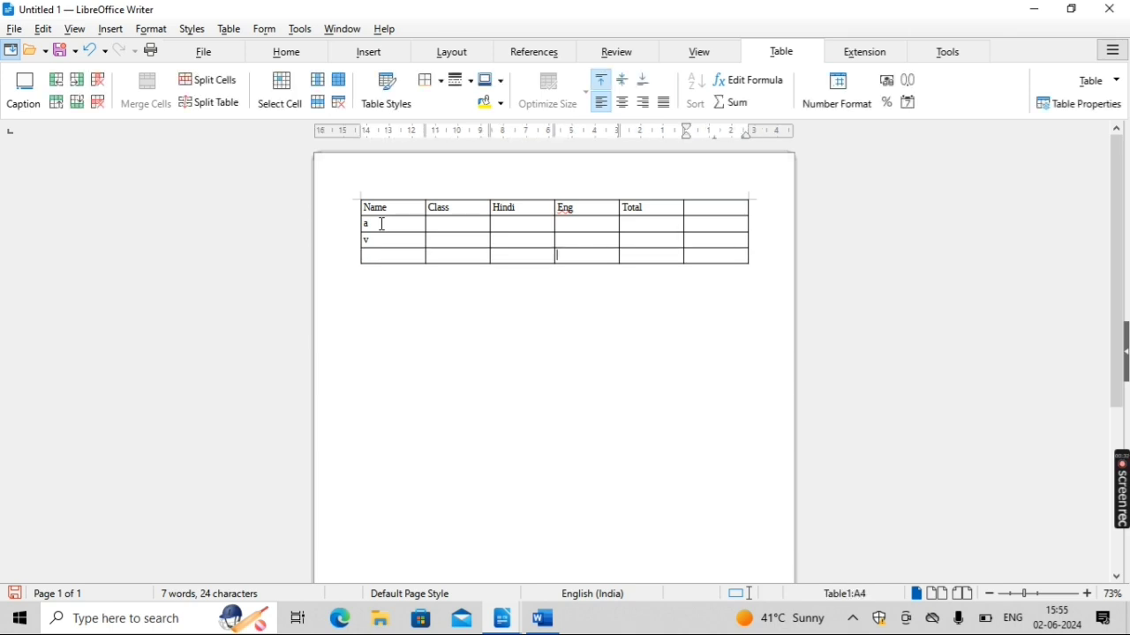
{"action": "key", "text": "shift+Tab"}
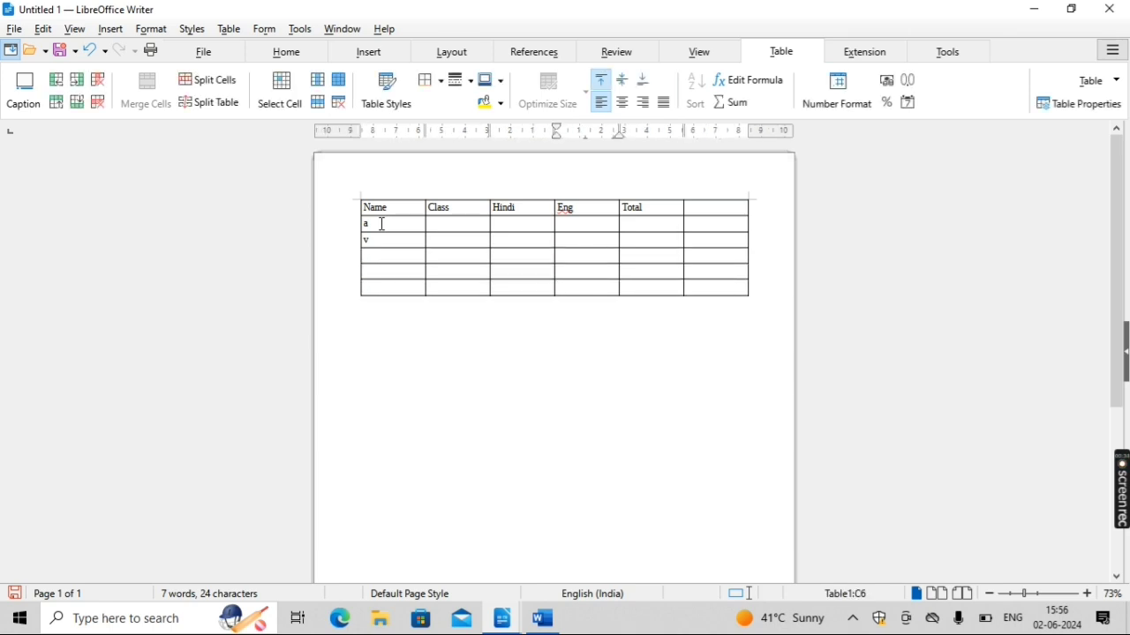
Step: Enter c, d and e in the Name column of the three empty rows
{"action": "key", "text": "Up"}
{"action": "key", "text": "Up"}
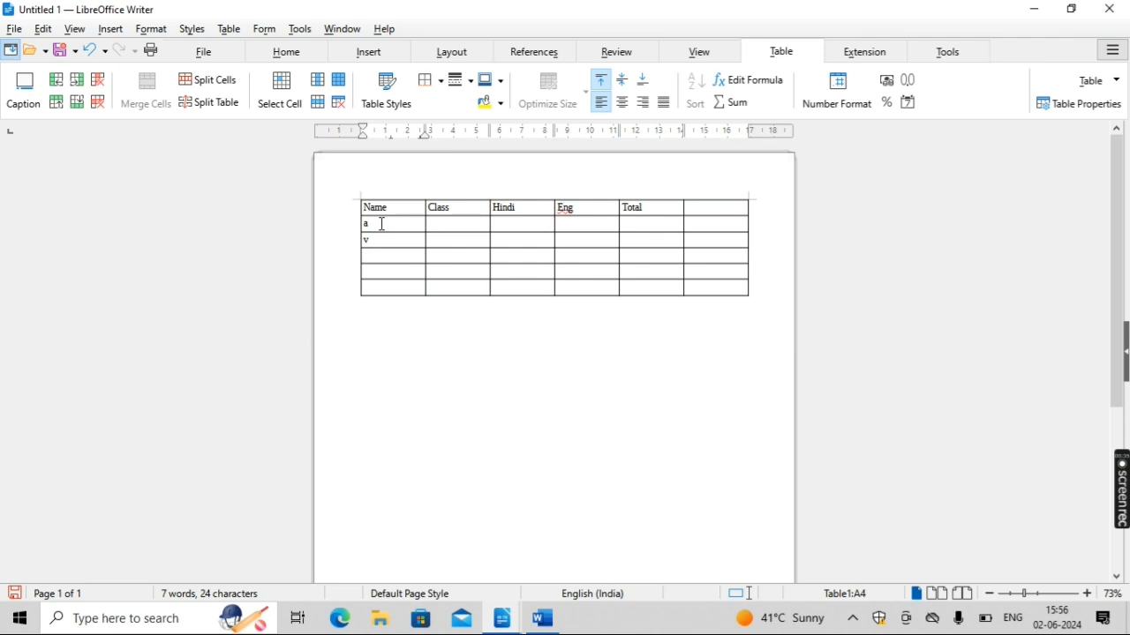
{"action": "type", "text": "c"}
{"action": "key", "text": "Down"}
{"action": "type", "text": "d"}
{"action": "key", "text": "Down"}
{"action": "type", "text": "e"}
{"action": "key", "text": "Down"}
{"action": "key", "text": "Up"}
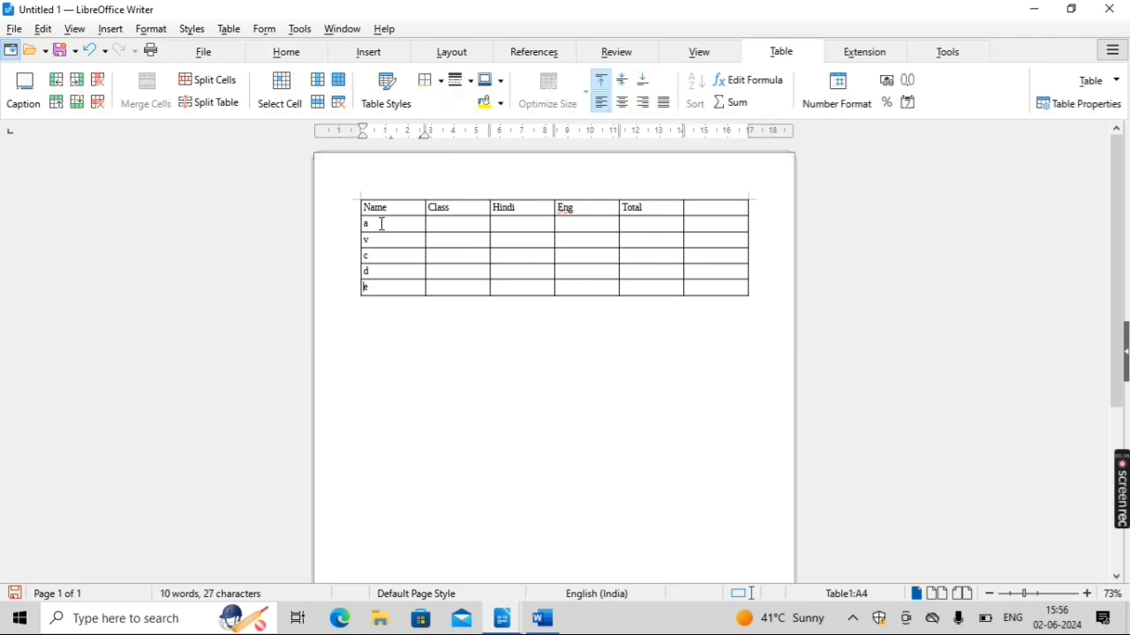
Step: Enter 12 in the Class column for all five rows a, v, c, d and e
{"action": "key", "text": "Up"}
{"action": "key", "text": "Up"}
{"action": "key", "text": "End"}
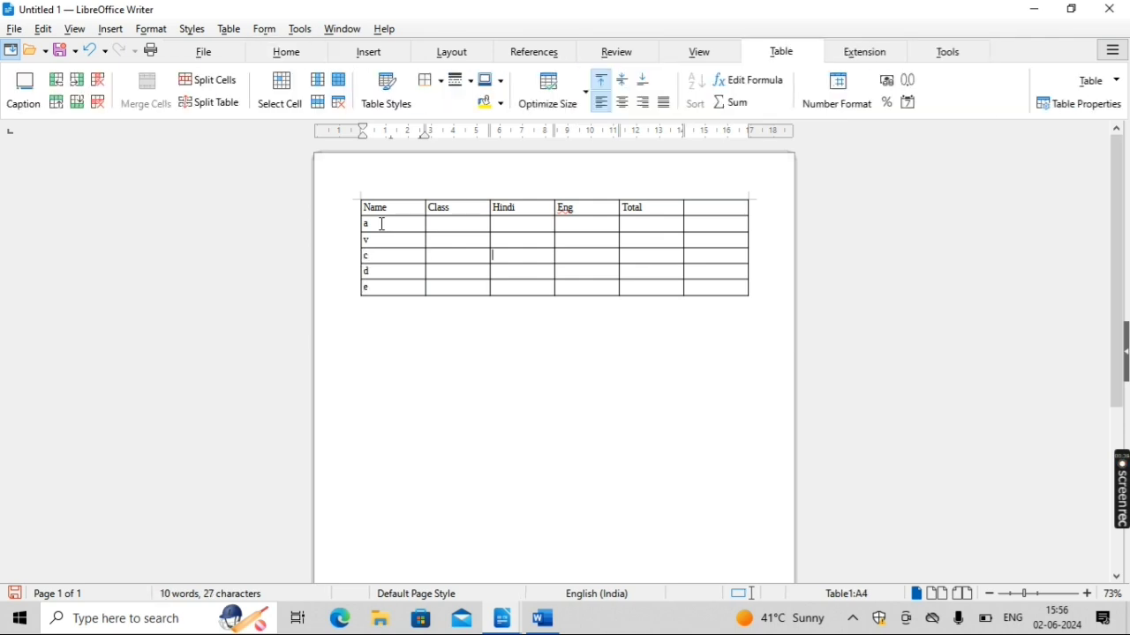
{"action": "key", "text": "Up"}
{"action": "key", "text": "Up"}
{"action": "key", "text": "Left"}
{"action": "type", "text": "12"}
{"action": "key", "text": "Down"}
{"action": "type", "text": "1"}
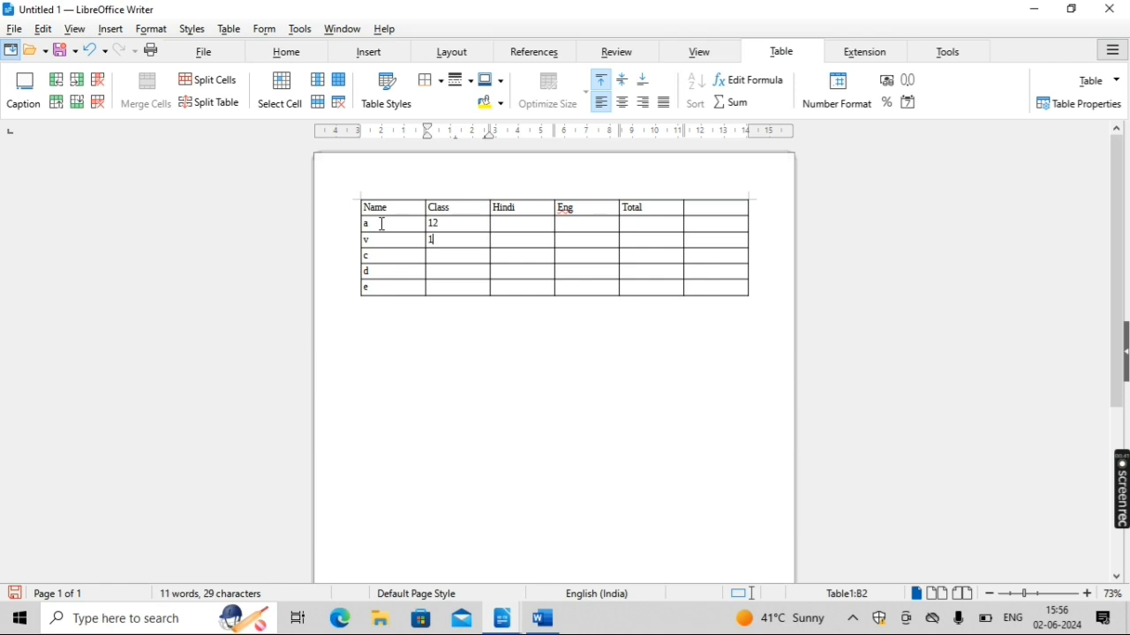
{"action": "type", "text": "2"}
{"action": "key", "text": "Down"}
{"action": "type", "text": "121"}
{"action": "key", "text": "Down"}
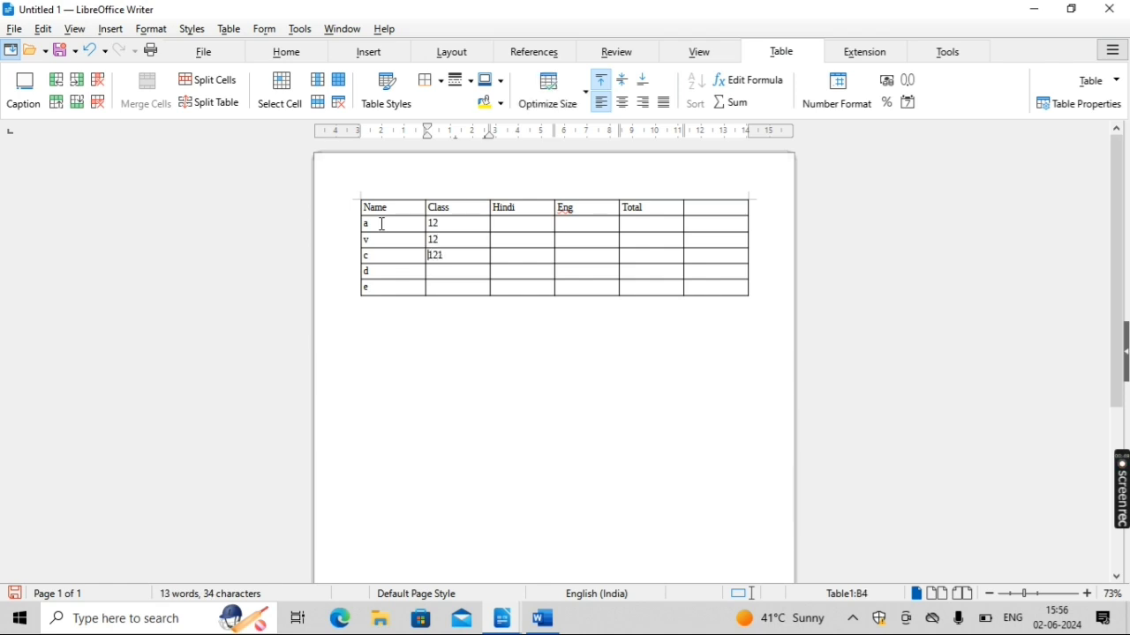
{"action": "key", "text": "BackSpace"}
{"action": "key", "text": "BackSpace"}
{"action": "type", "text": "1"}
{"action": "type", "text": "12"}
{"action": "key", "text": "Down"}
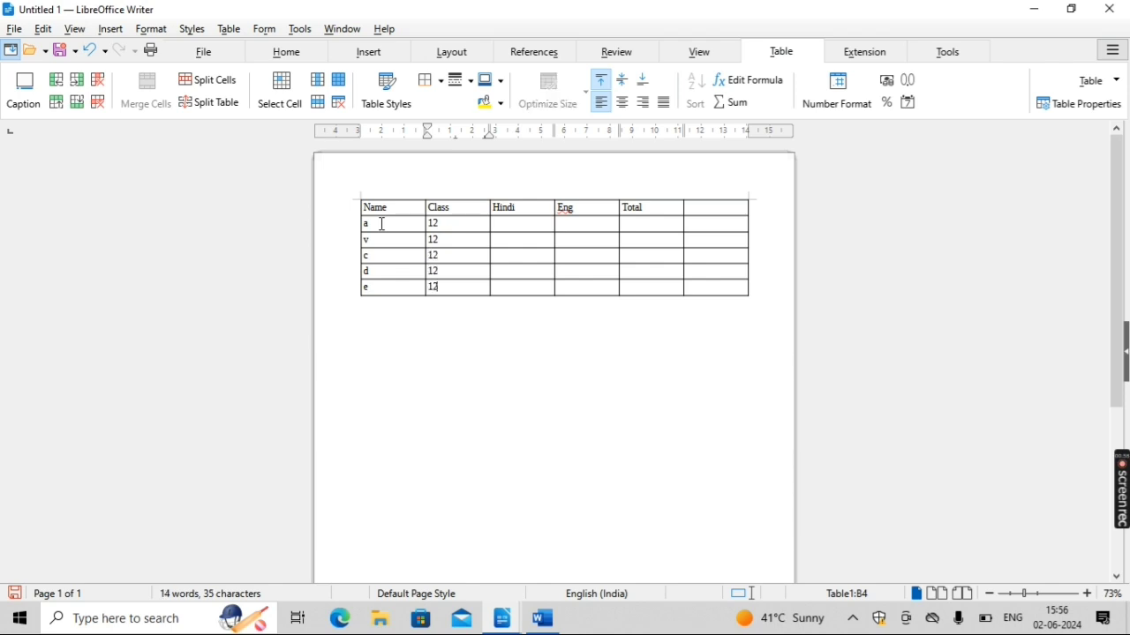
Step: Fill the Hindi column with the marks 45, 67, 56, 67 and 56 from the first to the last row
{"action": "key", "text": "Up"}
{"action": "key", "text": "Up"}
{"action": "key", "text": "Up"}
{"action": "key", "text": "Up"}
{"action": "type", "text": "45"}
{"action": "key", "text": "Down"}
{"action": "type", "text": "67"}
{"action": "key", "text": "Down"}
{"action": "type", "text": "56"}
{"action": "key", "text": "Down"}
{"action": "type", "text": "67"}
{"action": "key", "text": "Down"}
{"action": "type", "text": "56"}
Step: Fill the Eng column with the marks 45, 45, 56, 67 and 55 from the first to the last row
{"action": "key", "text": "Tab"}
{"action": "key", "text": "Up"}
{"action": "key", "text": "Up"}
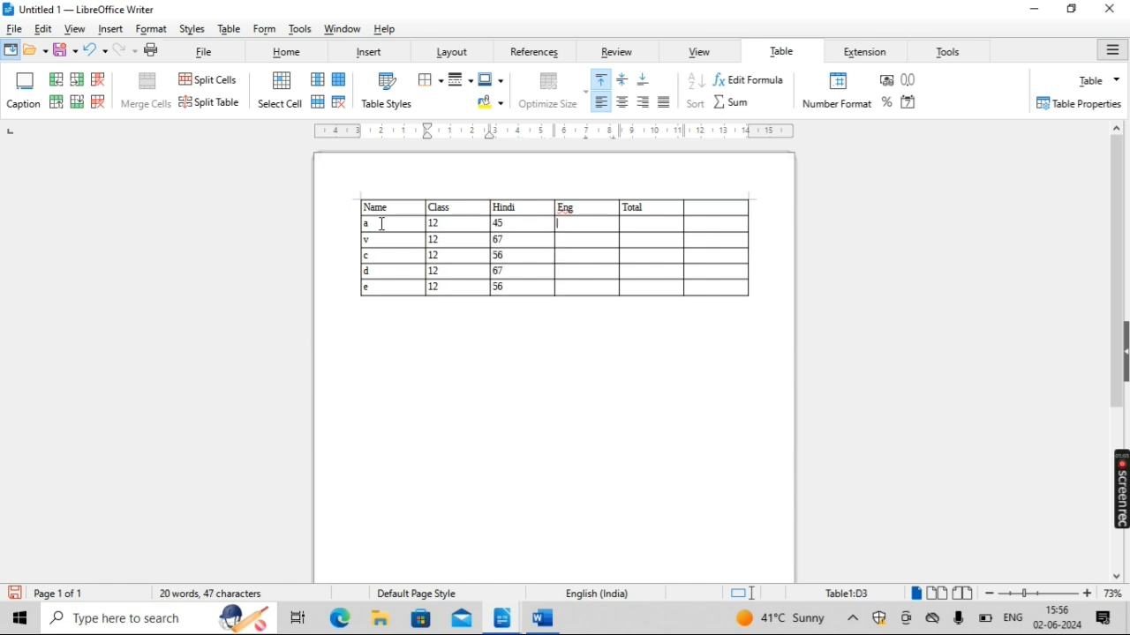
{"action": "type", "text": "45"}
{"action": "key", "text": "Down"}
{"action": "type", "text": "45"}
{"action": "key", "text": "Down"}
{"action": "type", "text": "56"}
{"action": "key", "text": "Down"}
{"action": "type", "text": "67"}
{"action": "key", "text": "Down"}
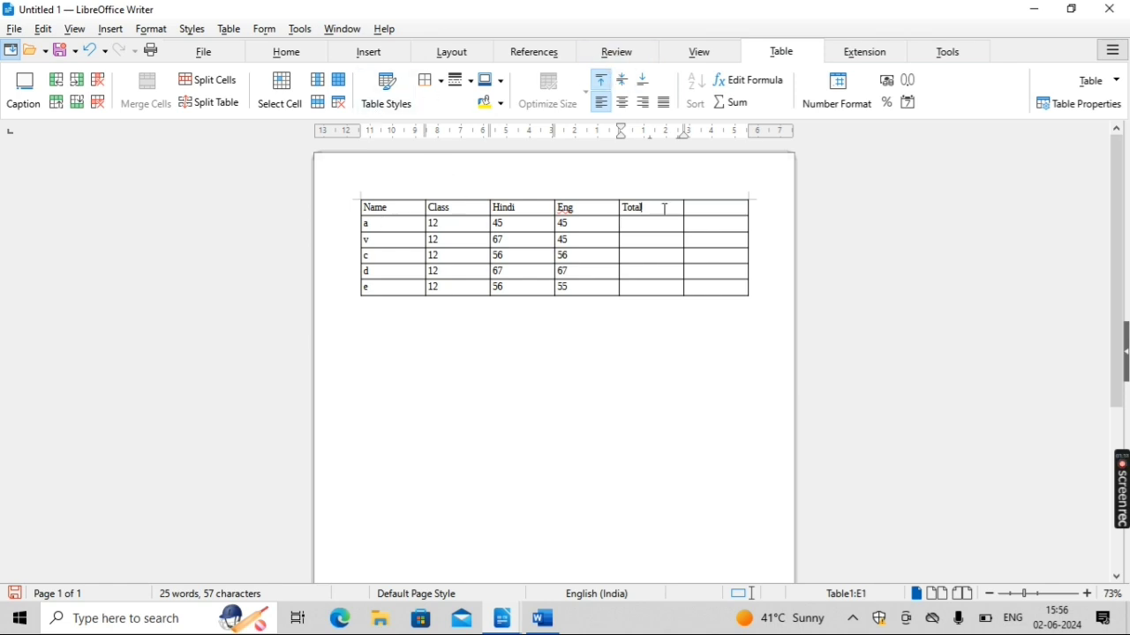
Step: Make the header row taller by adding three blank lines after the Name heading
{"action": "left_click", "coordinate": [403, 209]}
{"action": "key", "text": "Return"}
{"action": "key", "text": "Return"}
{"action": "key", "text": "Return"}
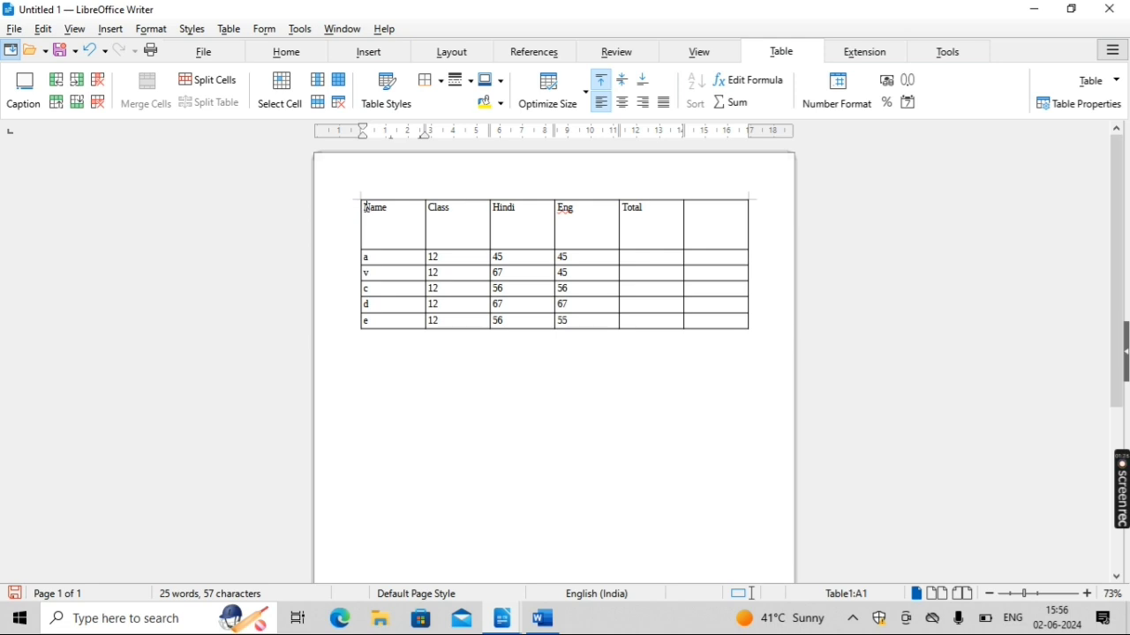
Step: Try vertical and horizontal centring on the whole header row, and finally set its cells to bottom-aligned and justified
{"action": "left_click_drag", "start_coordinate": [366, 208], "coordinate": [622, 115]}
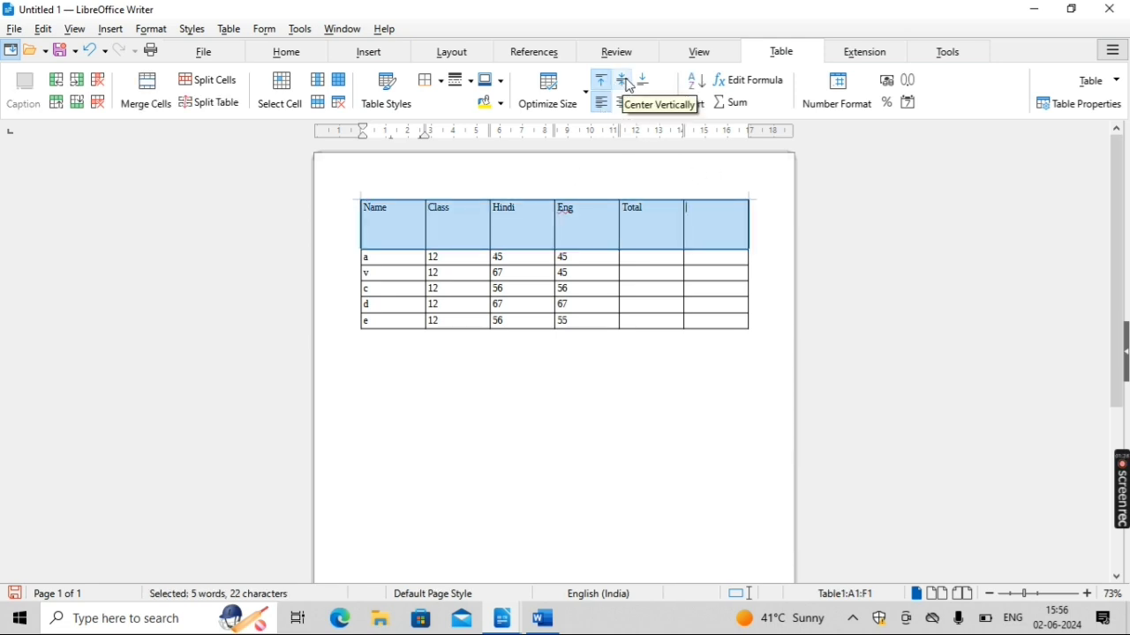
{"action": "left_click", "coordinate": [626, 82]}
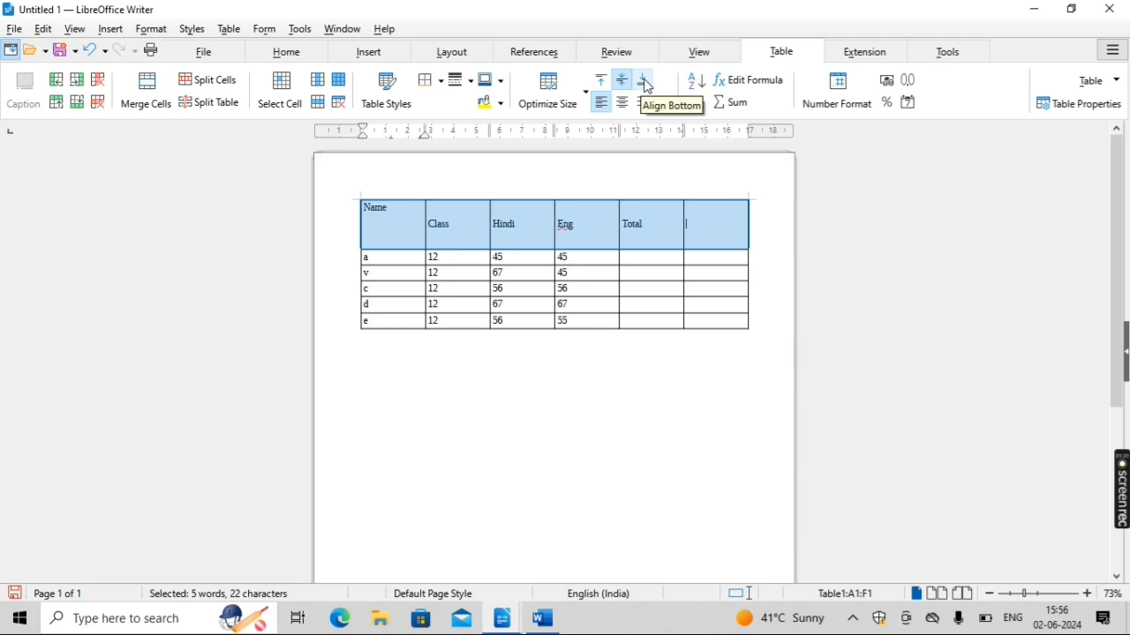
{"action": "left_click", "coordinate": [647, 81]}
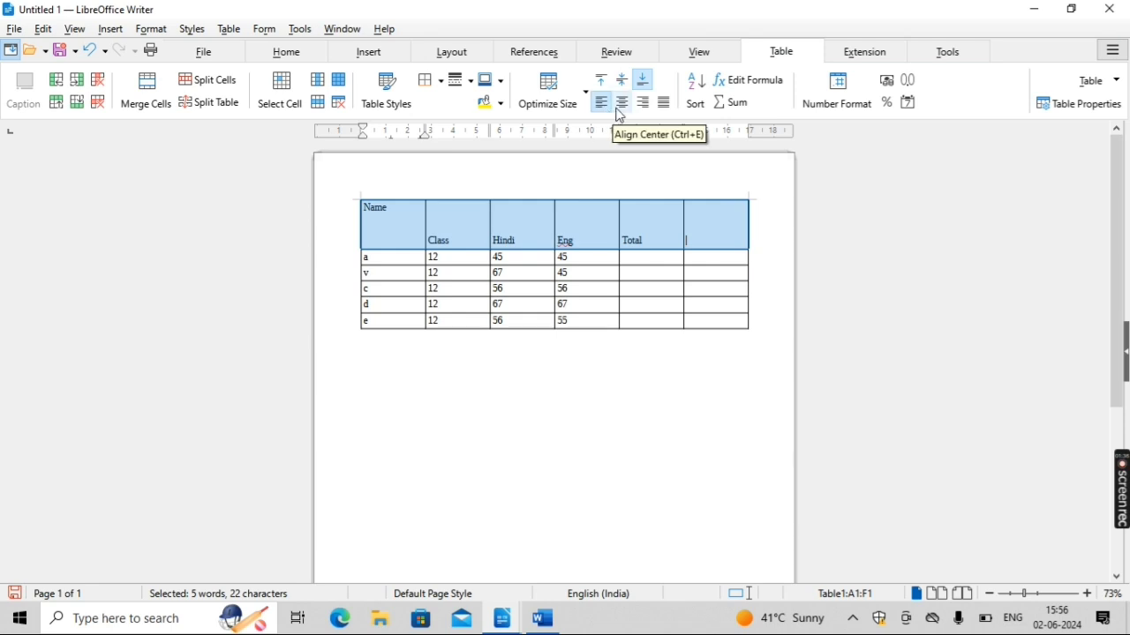
{"action": "left_click", "coordinate": [621, 112]}
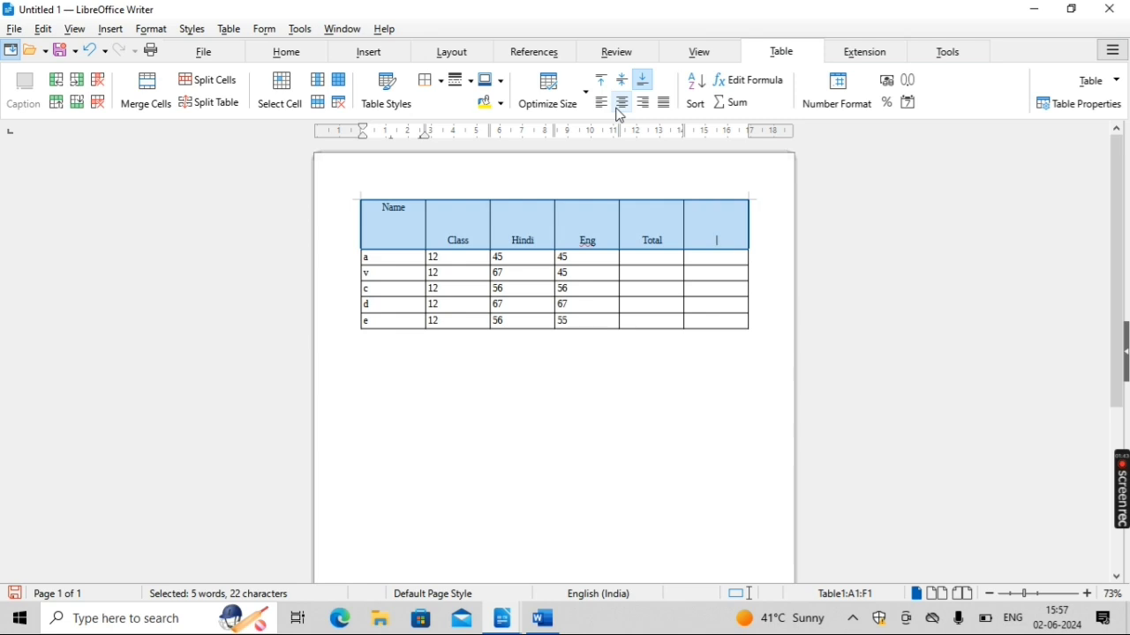
{"action": "left_click", "coordinate": [670, 103]}
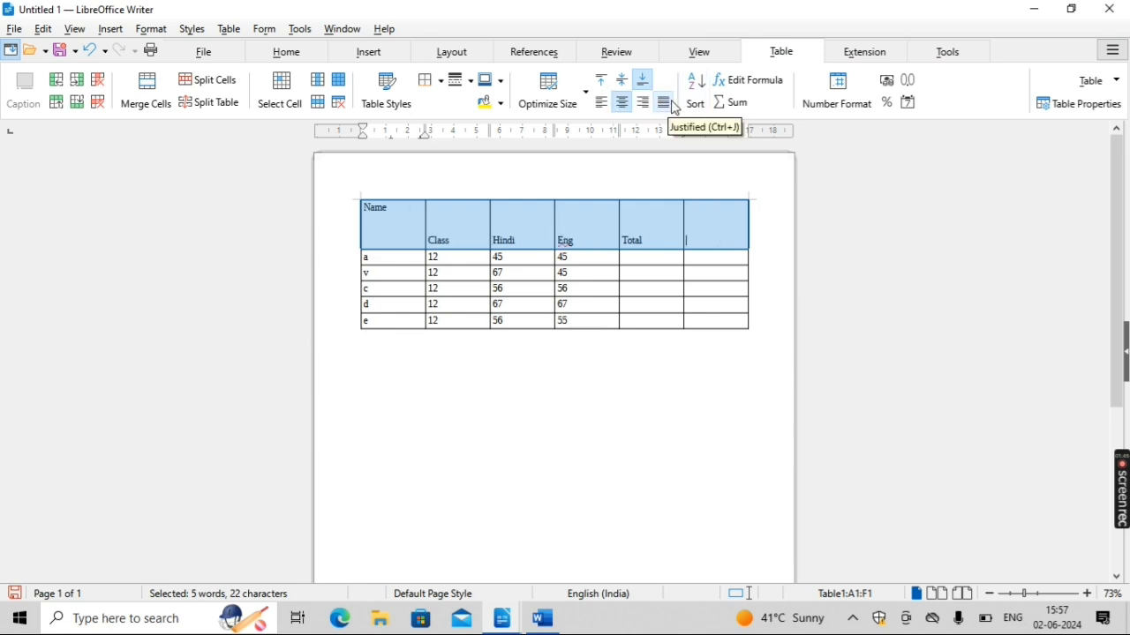
Step: Shrink the table's columns with Minimal Column Width, and undo the resizing
{"action": "left_click", "coordinate": [586, 90]}
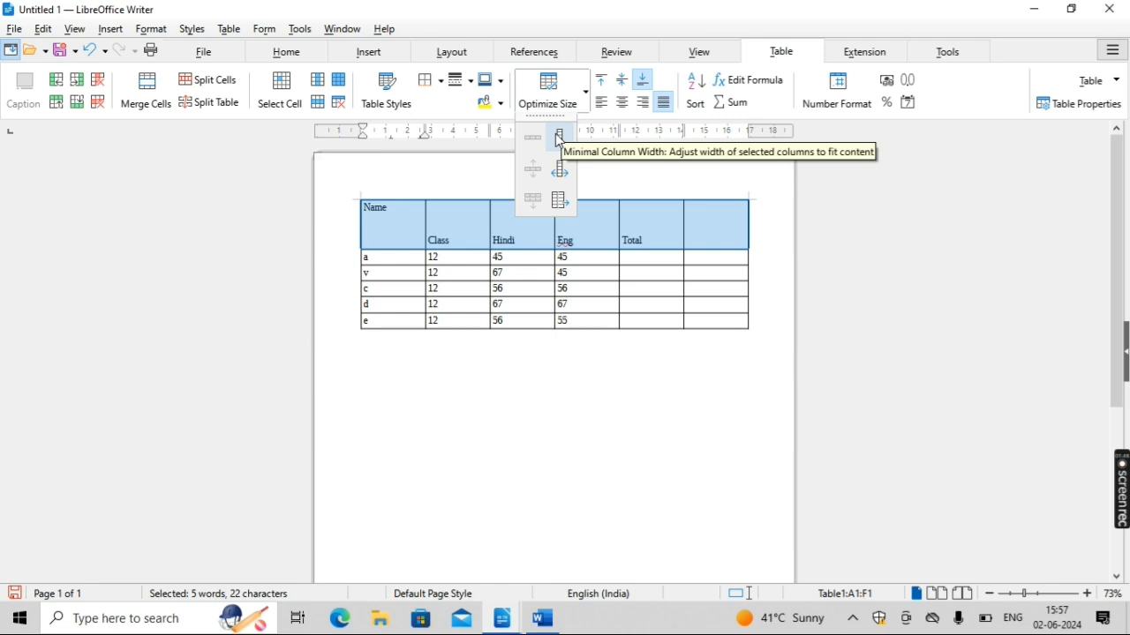
{"action": "left_click", "coordinate": [560, 137]}
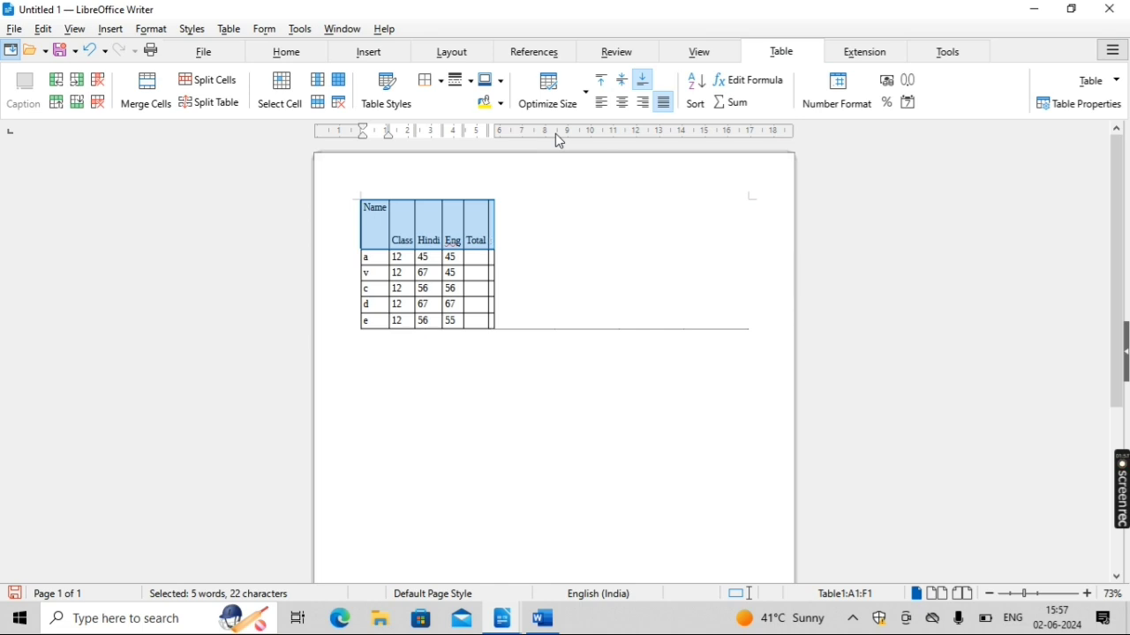
{"action": "left_click", "coordinate": [580, 107]}
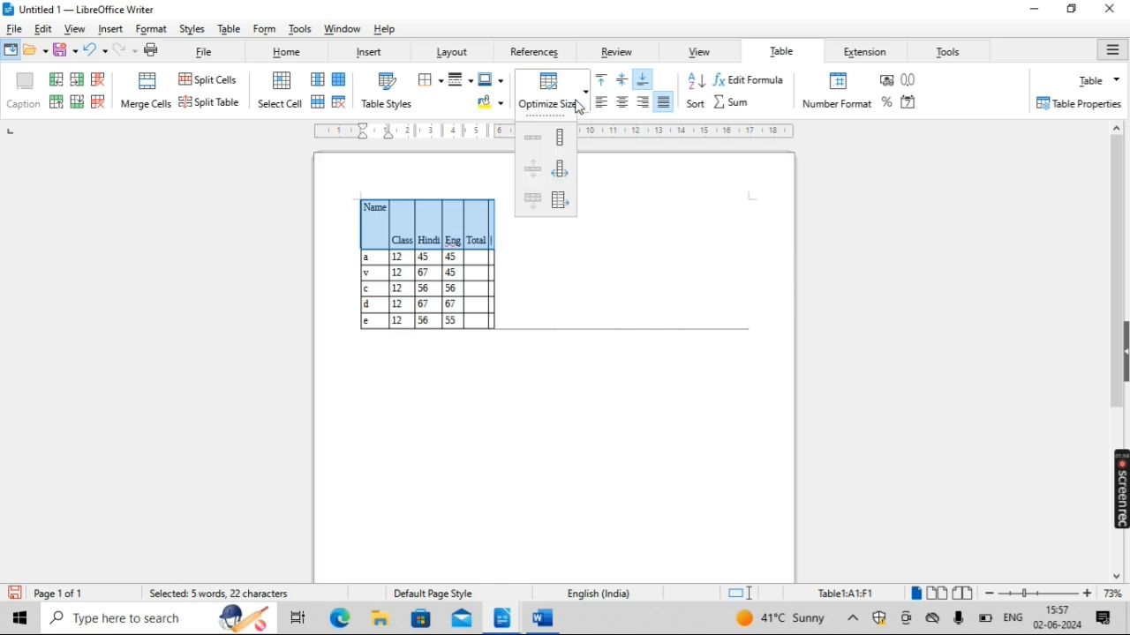
{"action": "left_click", "coordinate": [556, 177]}
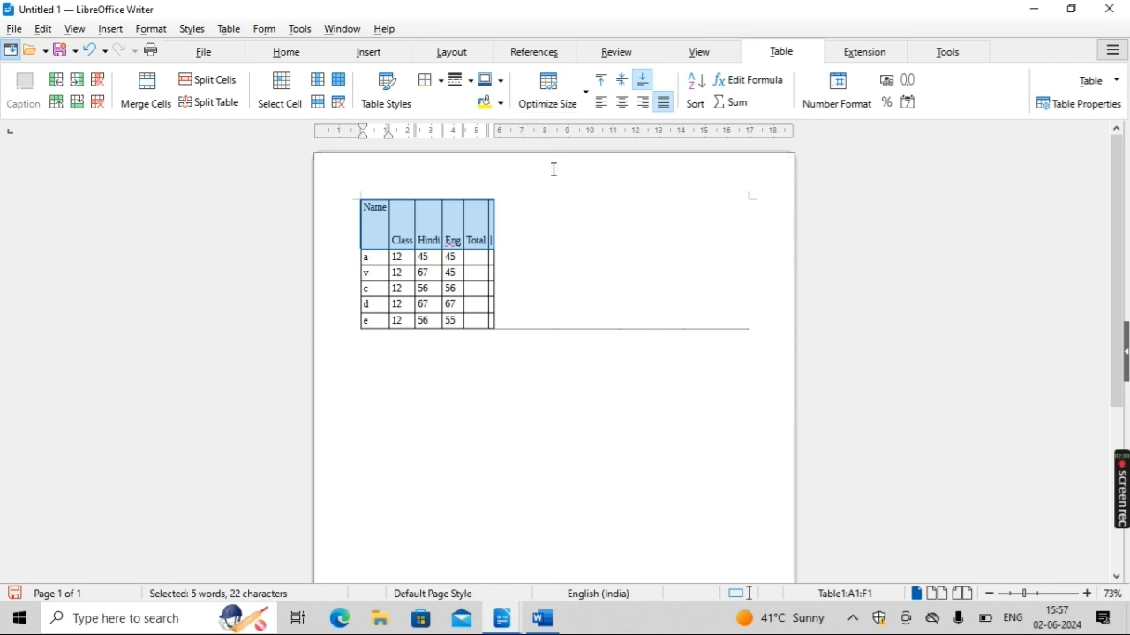
{"action": "left_click", "coordinate": [539, 172]}
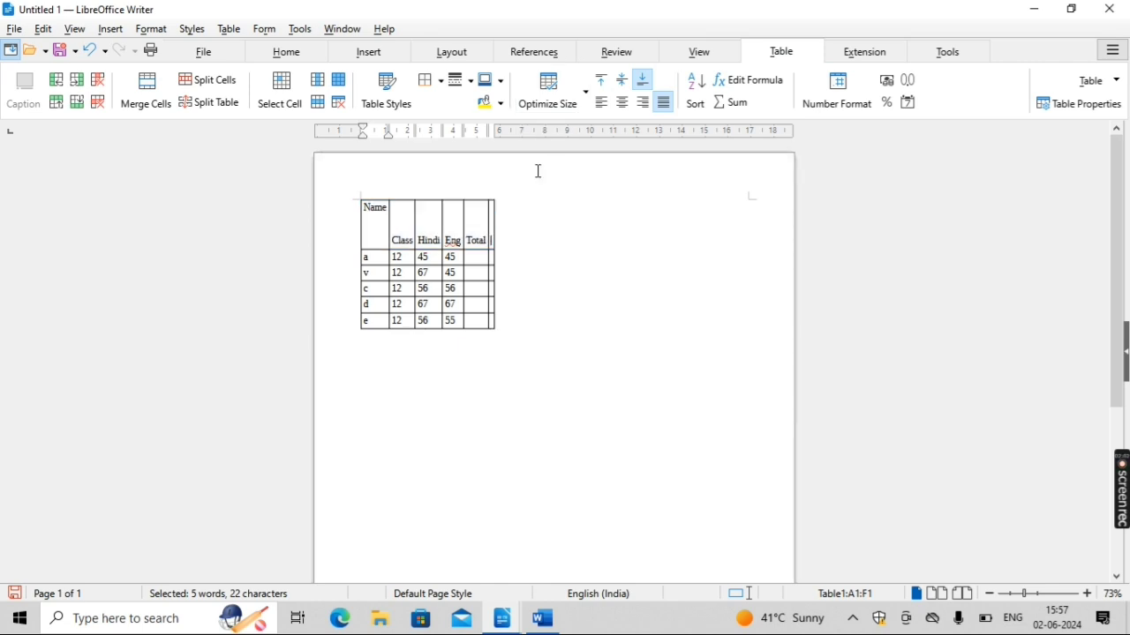
{"action": "key", "text": "ctrl+z"}
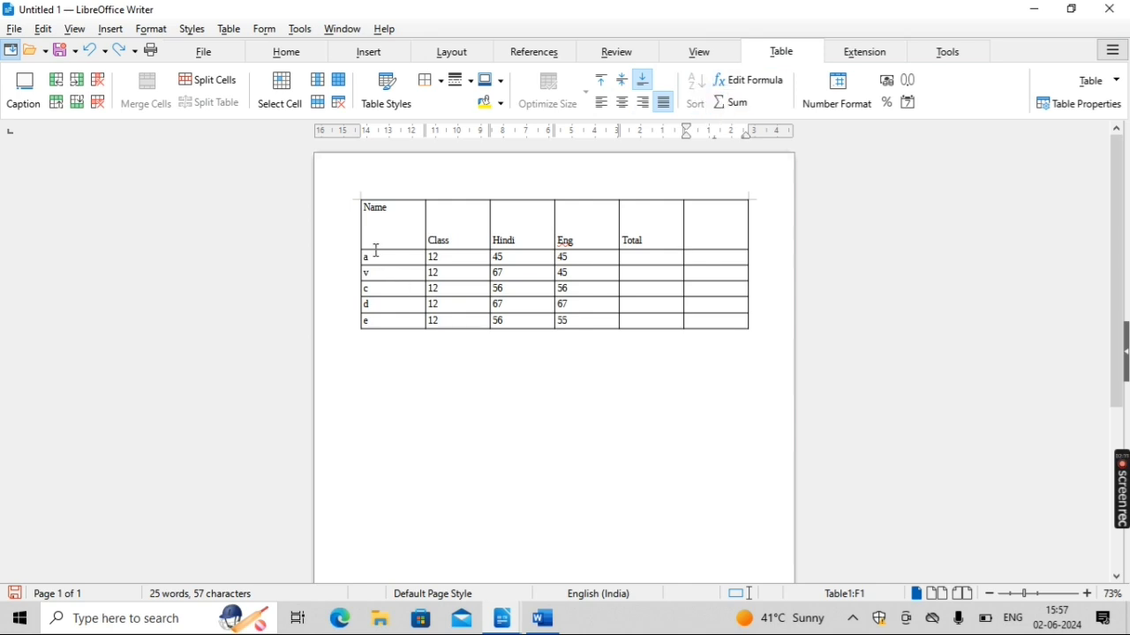
Step: Change the Name heading in the first cell to lowercase name
{"action": "scroll", "coordinate": [376, 250], "scroll_direction": "up", "scroll_amount": 3}
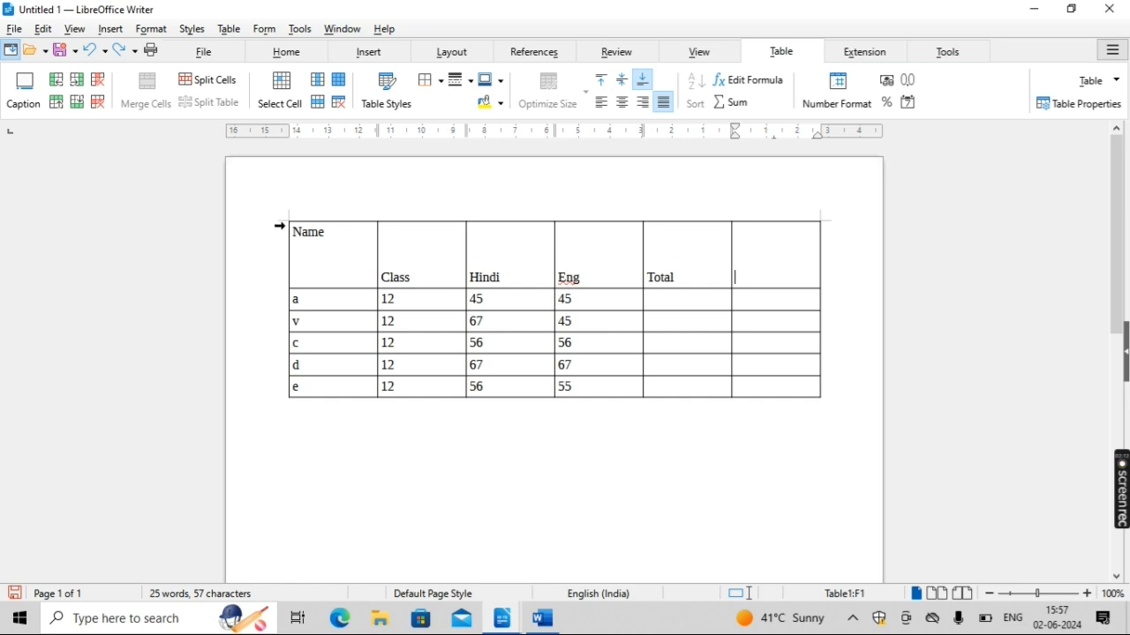
{"action": "left_click", "coordinate": [300, 232]}
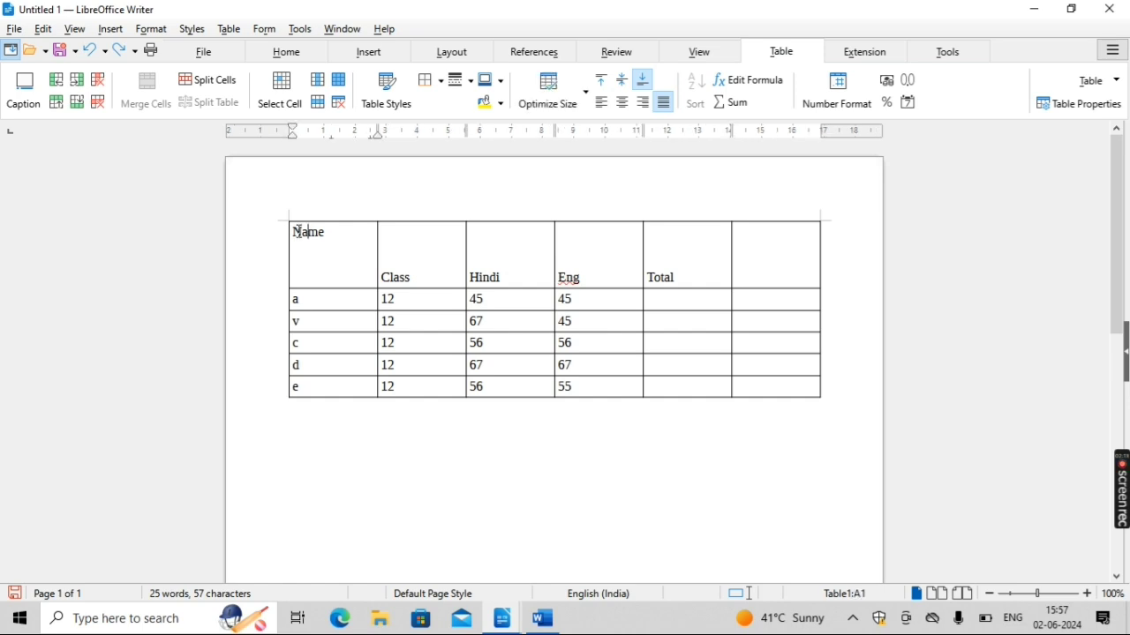
{"action": "right_click", "coordinate": [300, 232]}
{"action": "mouse_move", "coordinate": [468, 336]}
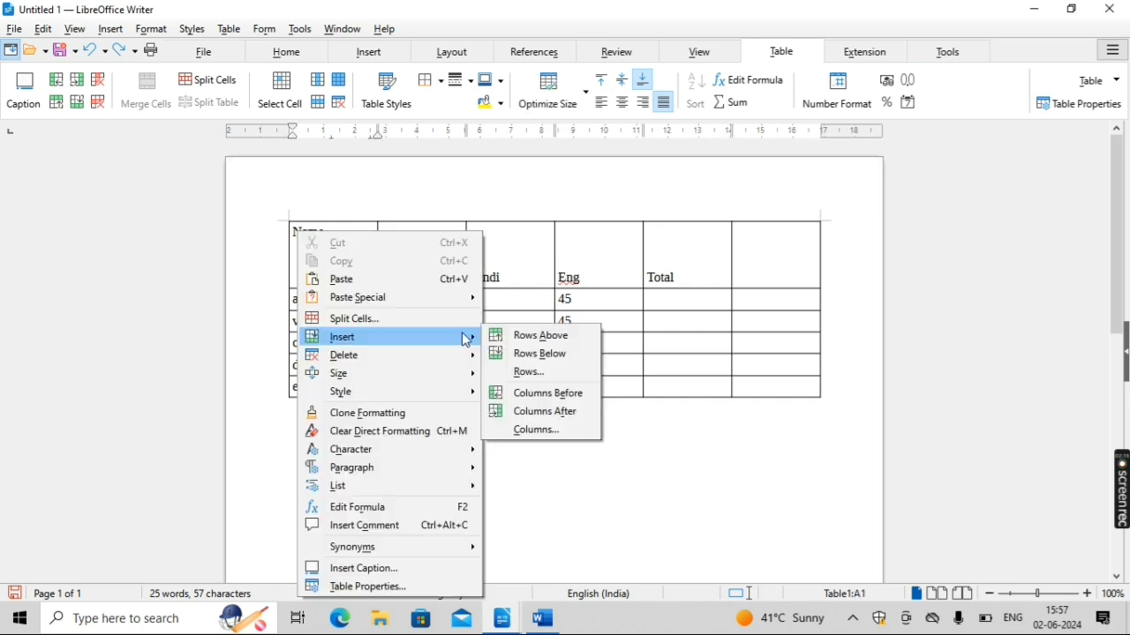
{"action": "left_click", "coordinate": [740, 298]}
Step: Sort the rows of the whole table by column 1 in ascending order, and undo the sort
{"action": "key", "text": "ctrl+a"}
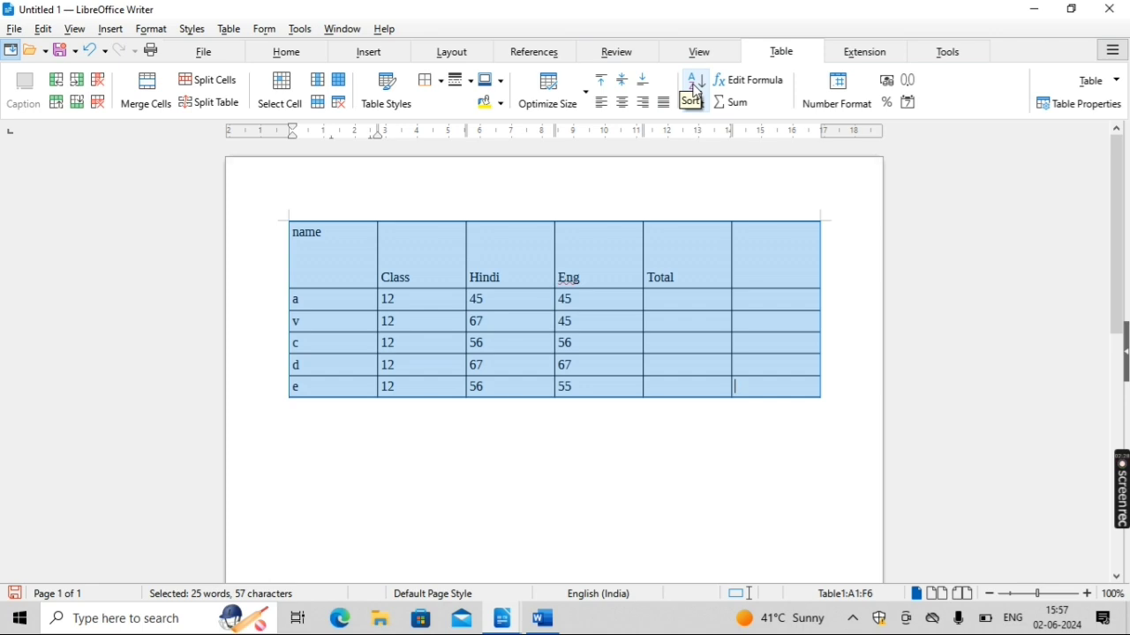
{"action": "left_click", "coordinate": [697, 90]}
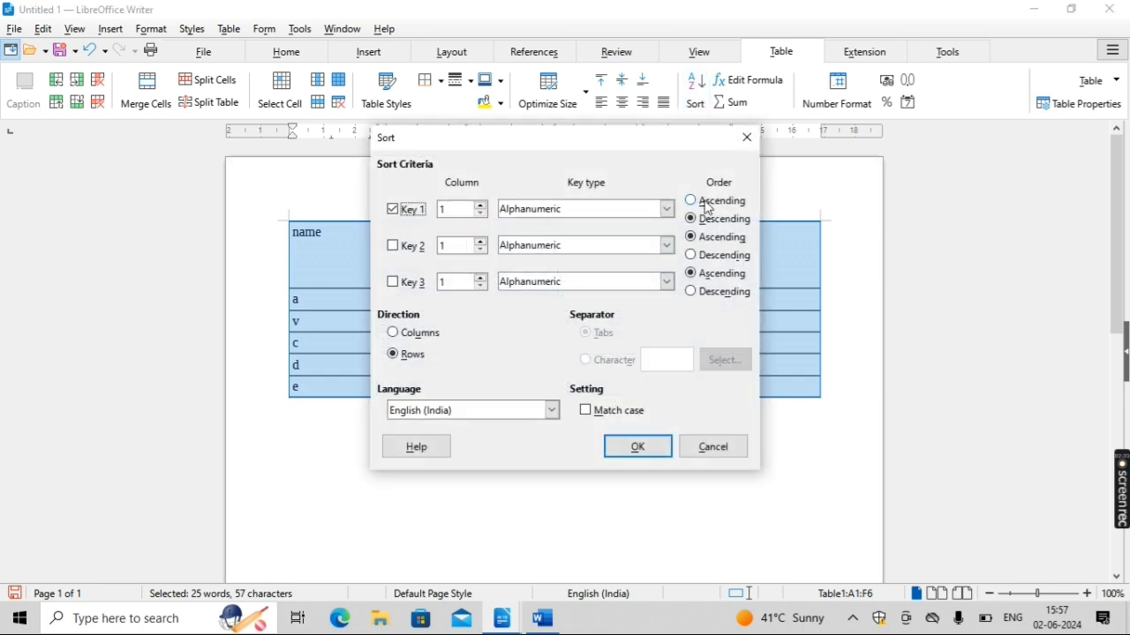
{"action": "left_click", "coordinate": [709, 201]}
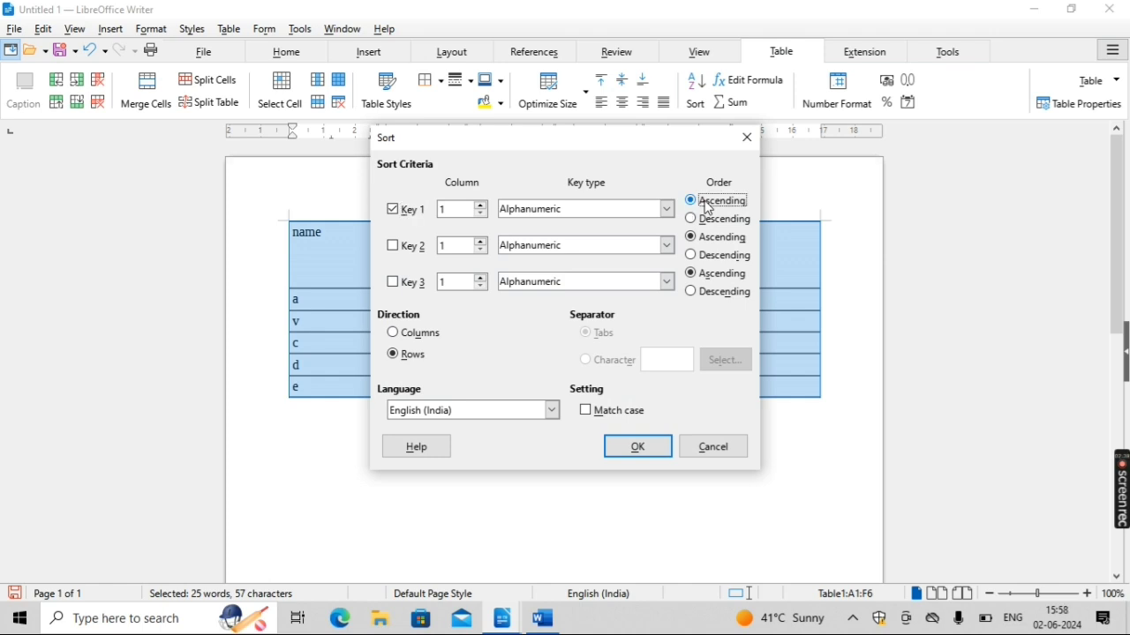
{"action": "left_click", "coordinate": [706, 240]}
{"action": "left_click", "coordinate": [636, 452]}
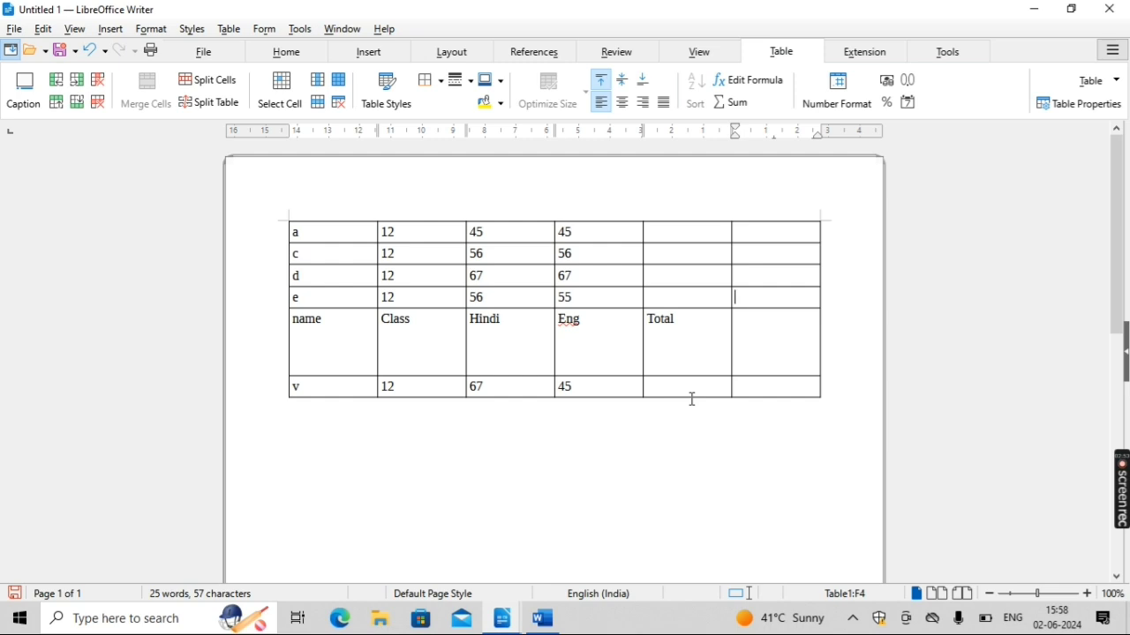
{"action": "key", "text": "ctrl+z"}
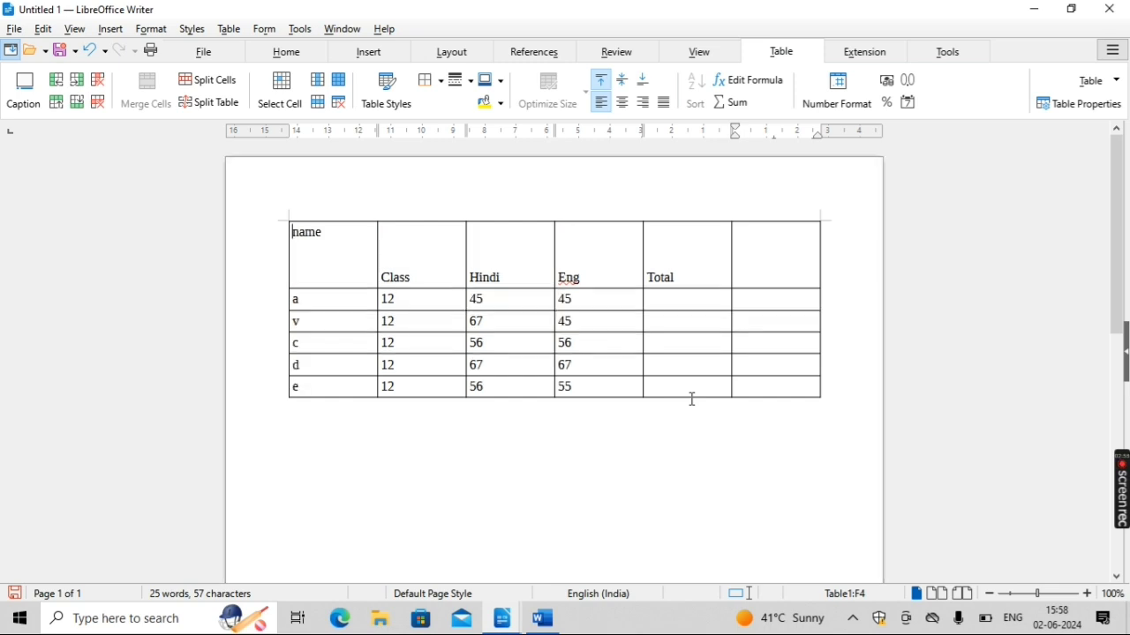
Step: Calculate the Total for row a with the formula =sum(<C2:D2>), covering the Hindi and Eng marks
{"action": "left_click", "coordinate": [670, 303]}
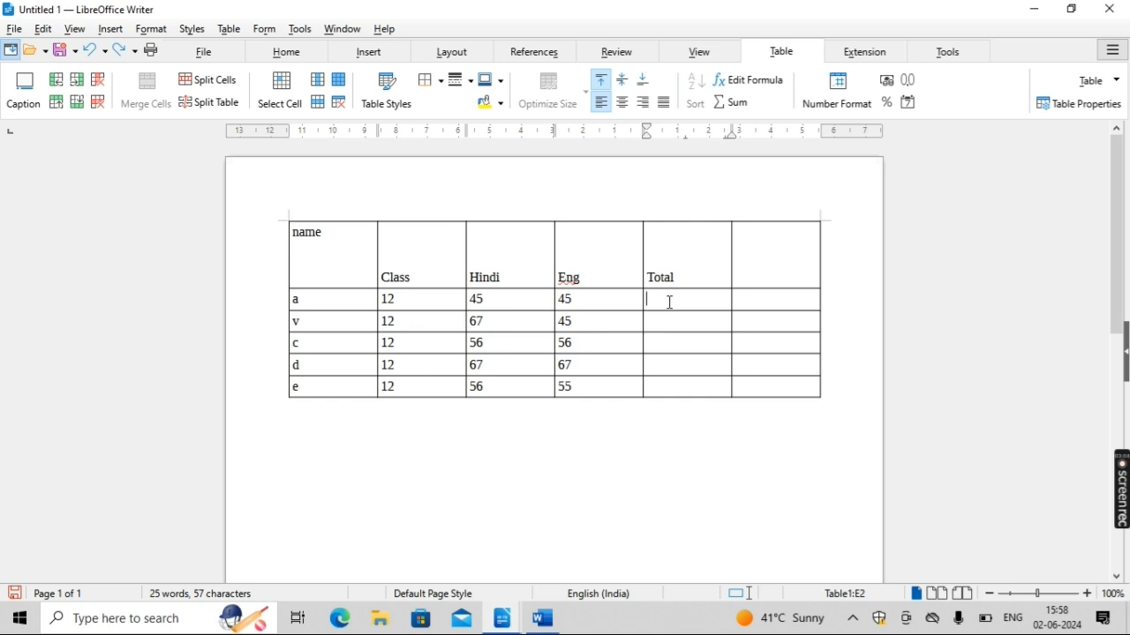
{"action": "type", "text": "="}
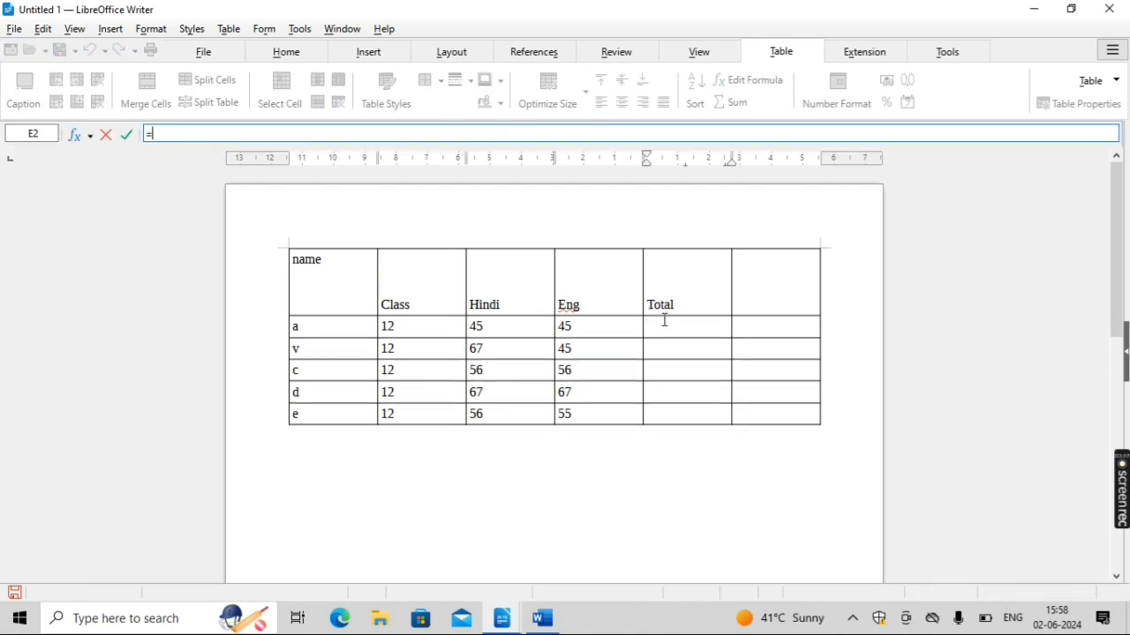
{"action": "left_click", "coordinate": [666, 333]}
{"action": "key", "text": "BackSpace"}
{"action": "key", "text": "BackSpace"}
{"action": "key", "text": "BackSpace"}
{"action": "type", "text": "sum("}
{"action": "left_click", "coordinate": [477, 326]}
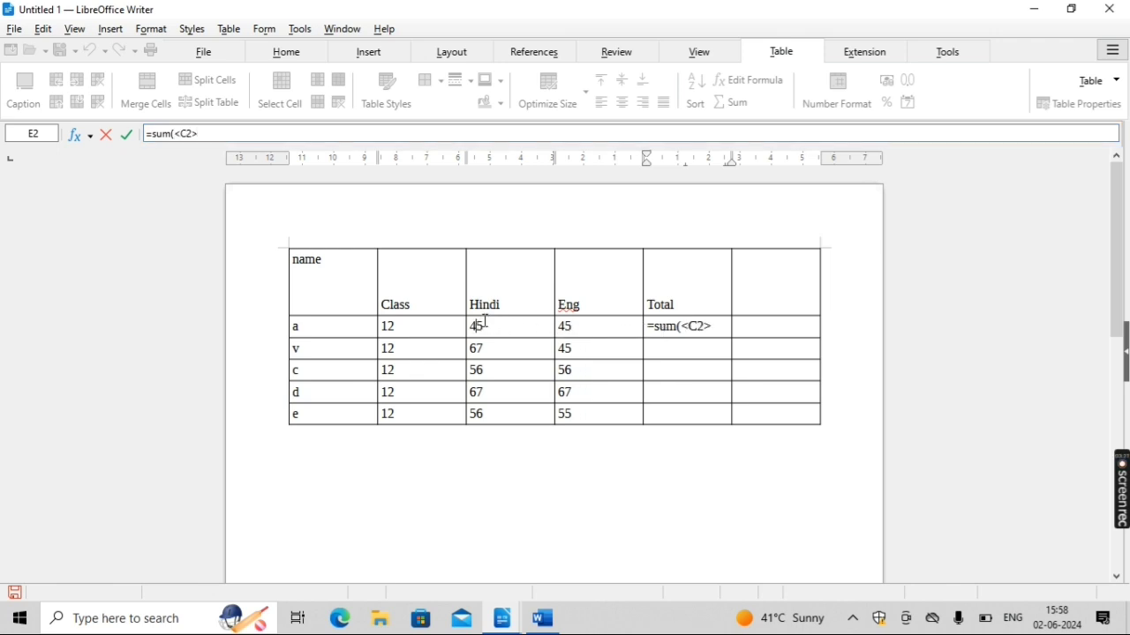
{"action": "left_click_drag", "start_coordinate": [465, 327], "coordinate": [635, 326]}
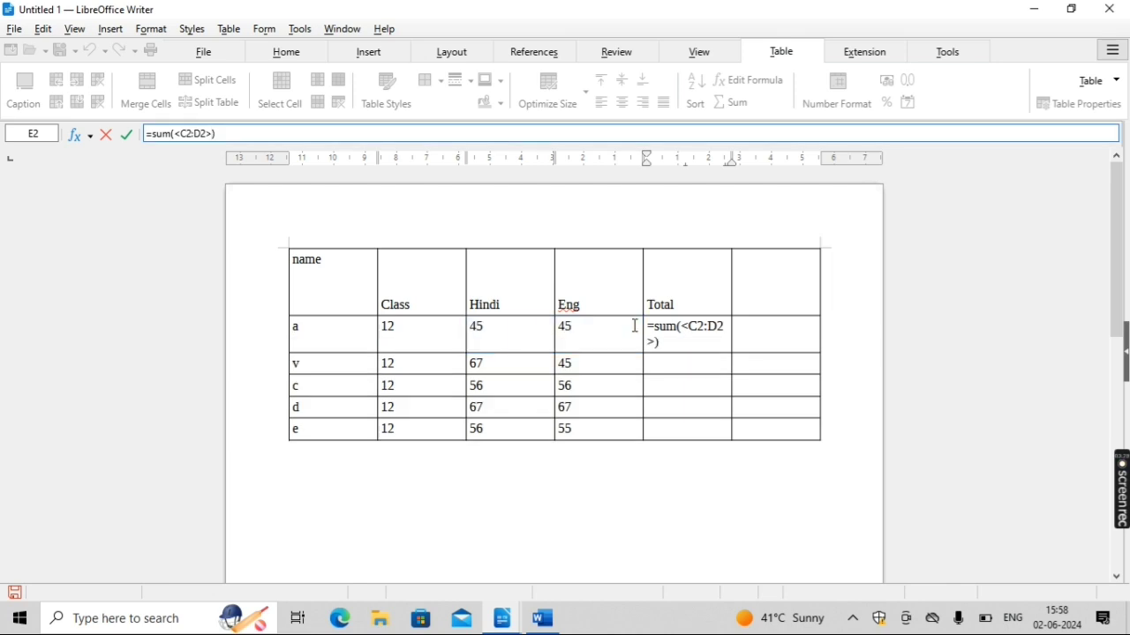
{"action": "key", "text": "Return"}
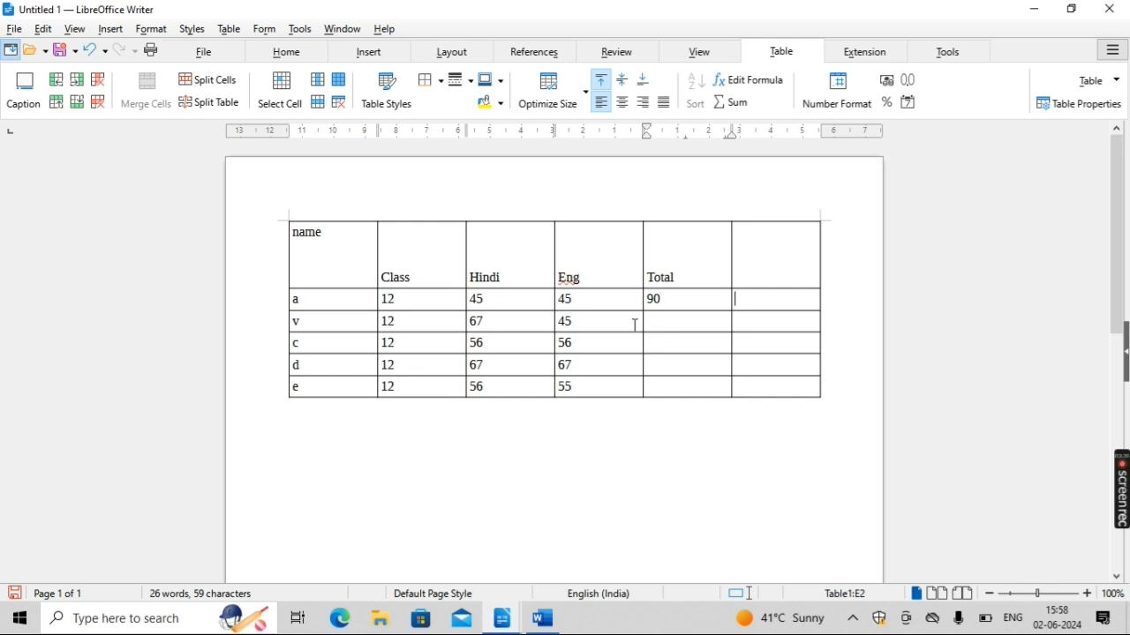
Step: Head the last column % and calculate row a's percentage with the formula =<E2>/2
{"action": "key", "text": "Up"}
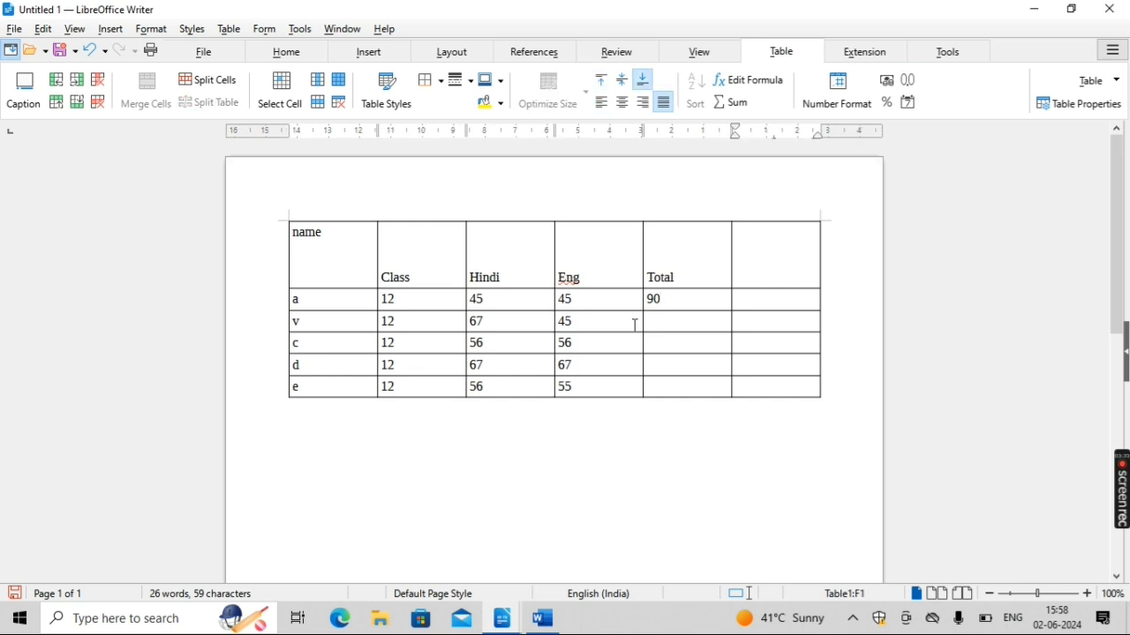
{"action": "type", "text": "%"}
{"action": "key", "text": "Down"}
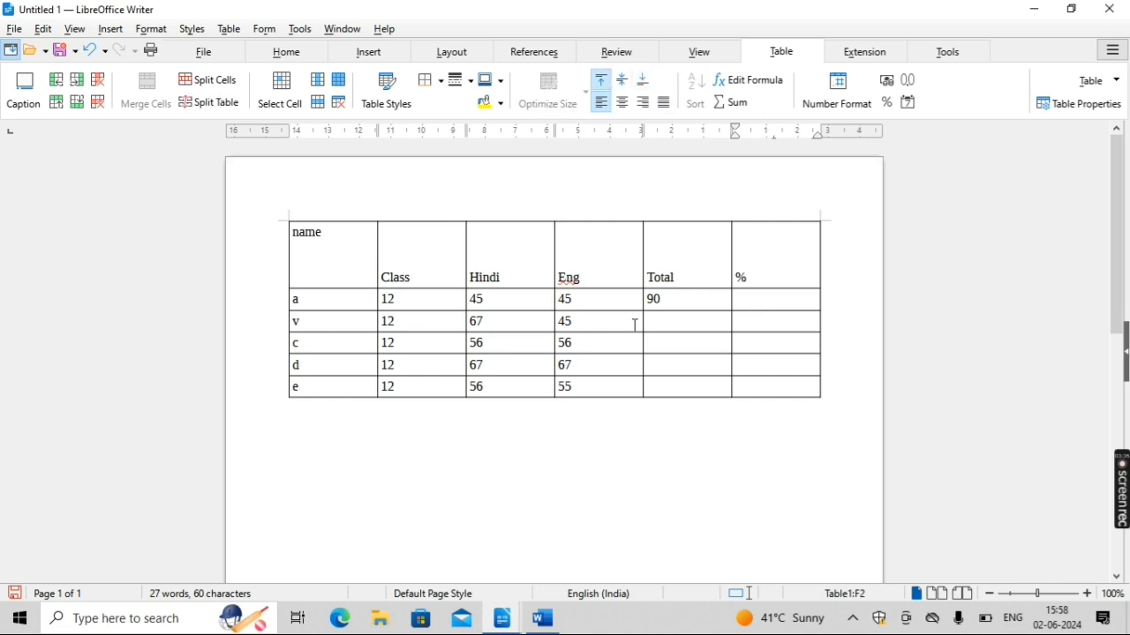
{"action": "type", "text": "="}
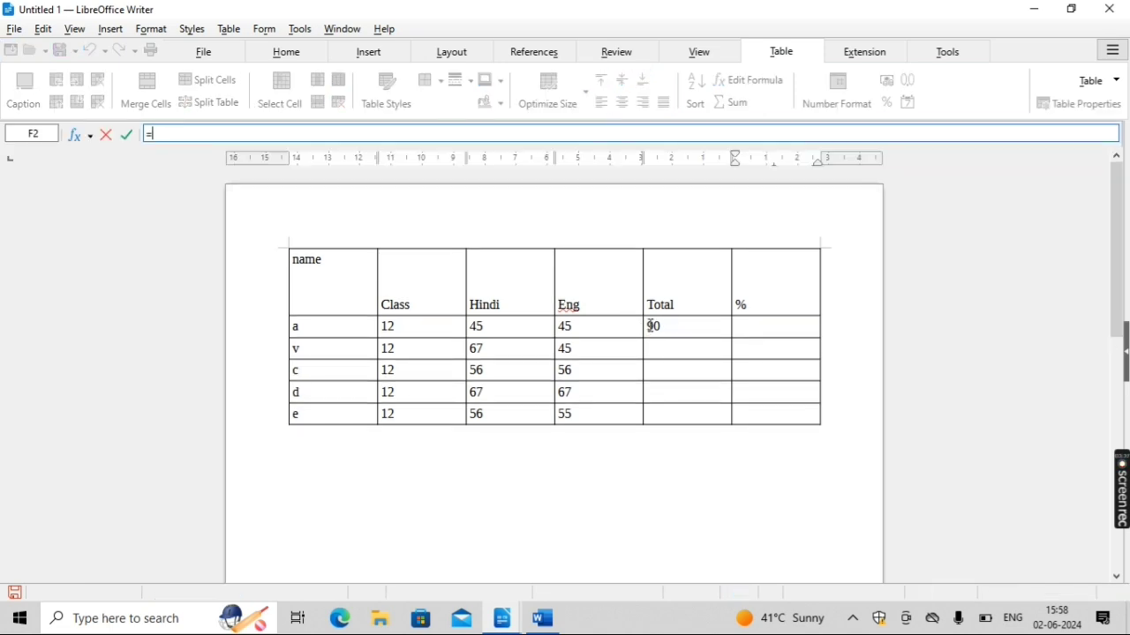
{"action": "left_click", "coordinate": [651, 326]}
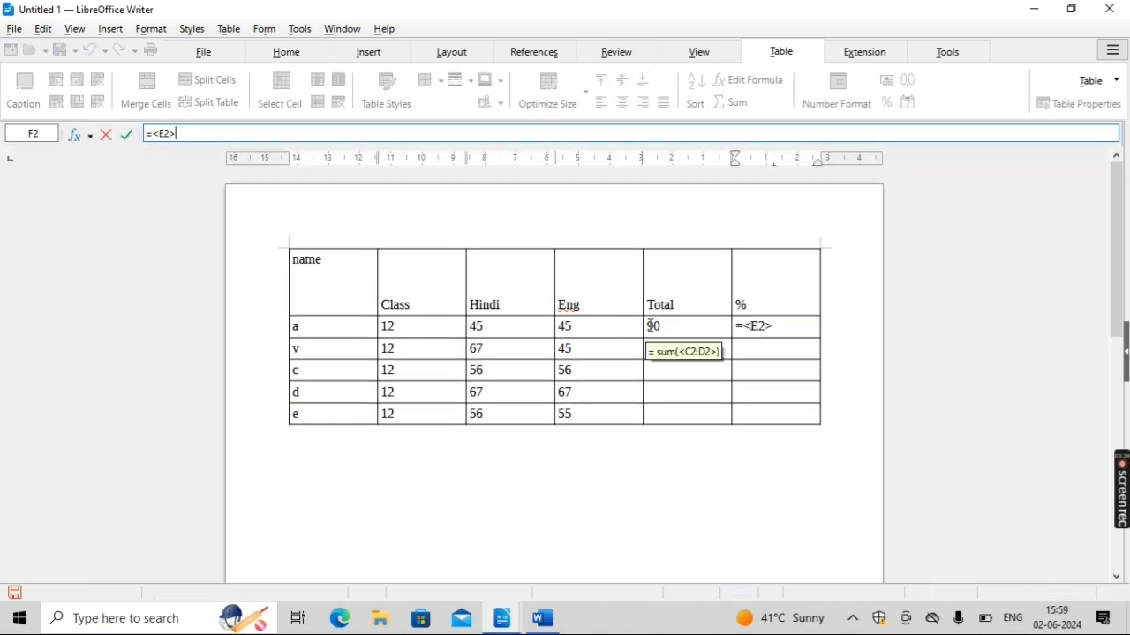
{"action": "type", "text": "/"}
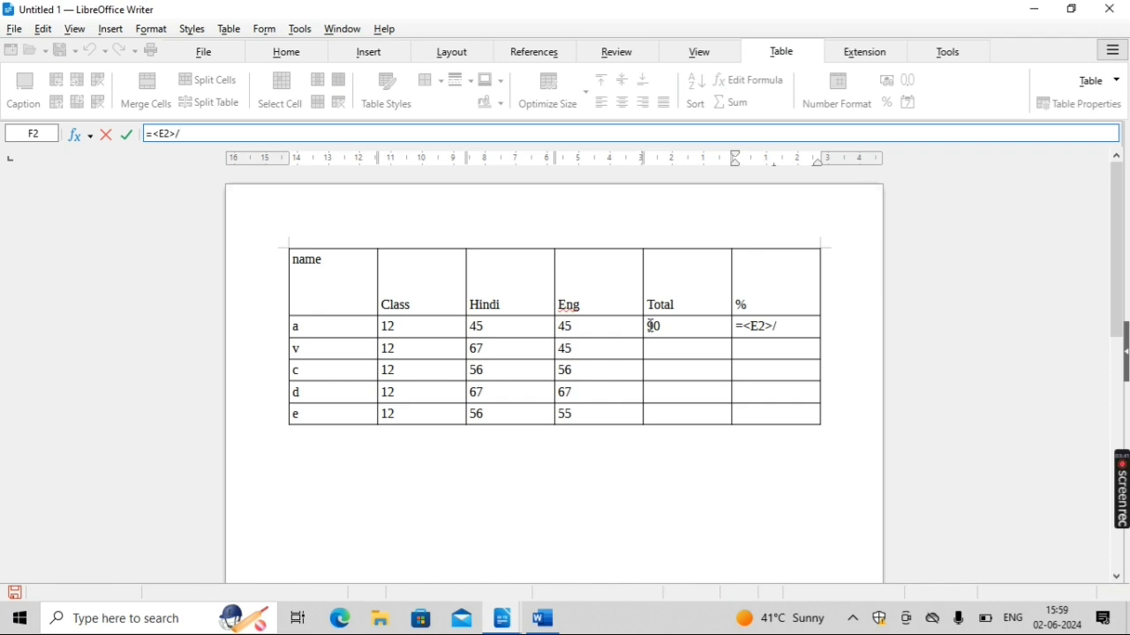
{"action": "type", "text": "2"}
{"action": "key", "text": "Return"}
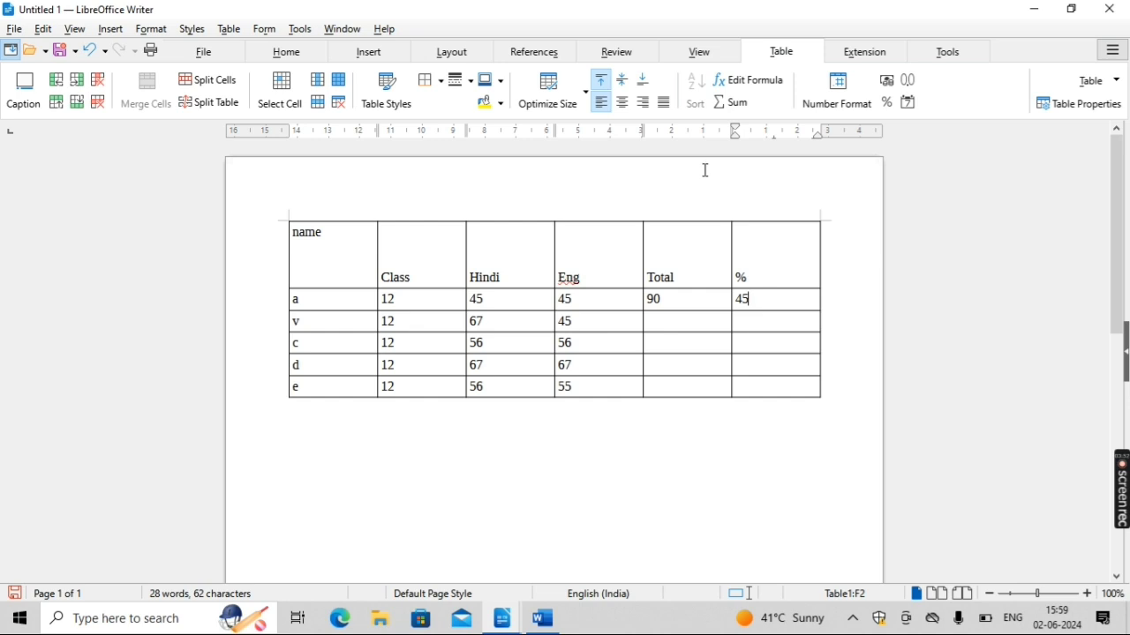
Step: Format the cells from Class to % in rows a to e as Currency, INR ₹ English (India), with two decimal places
{"action": "left_click", "coordinate": [383, 299]}
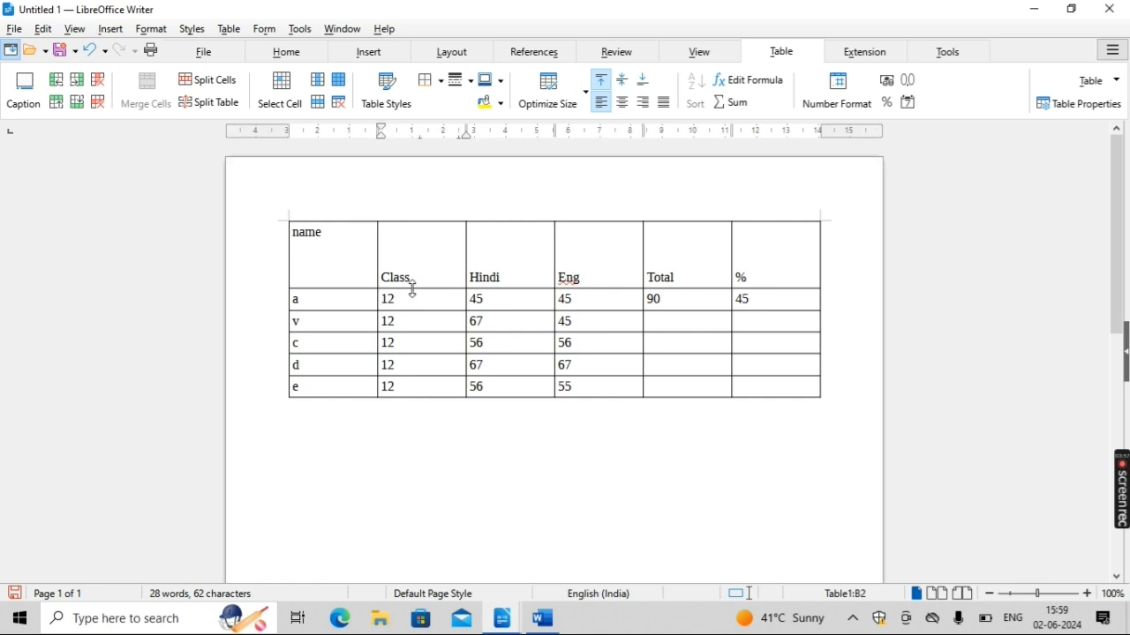
{"action": "left_click_drag", "start_coordinate": [386, 297], "coordinate": [766, 392]}
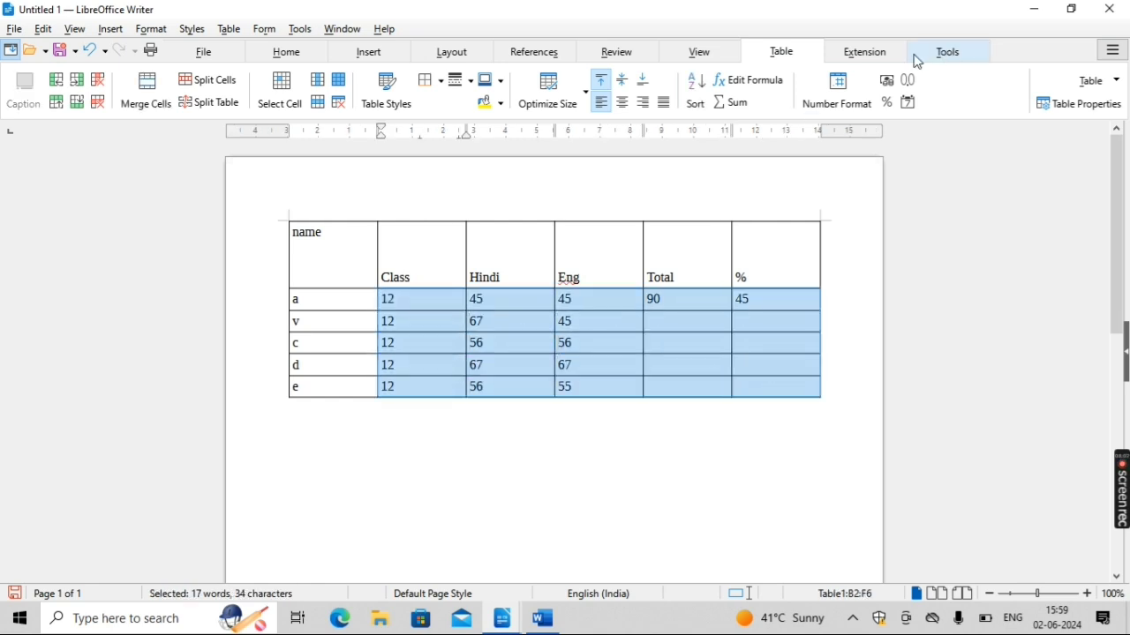
{"action": "left_click", "coordinate": [868, 103]}
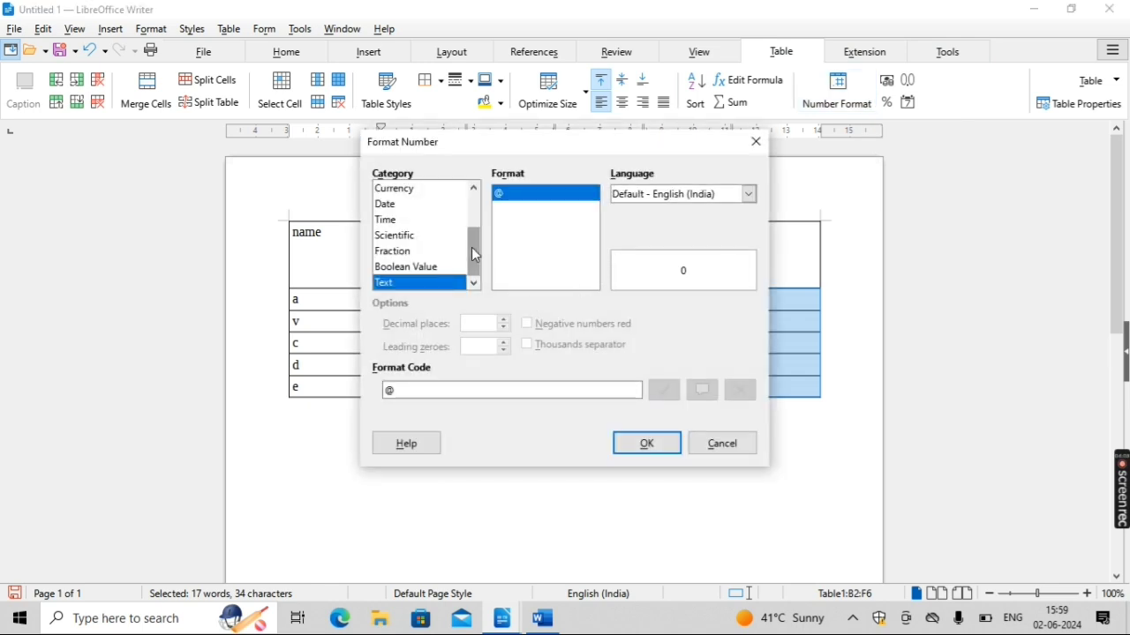
{"action": "left_click", "coordinate": [443, 196]}
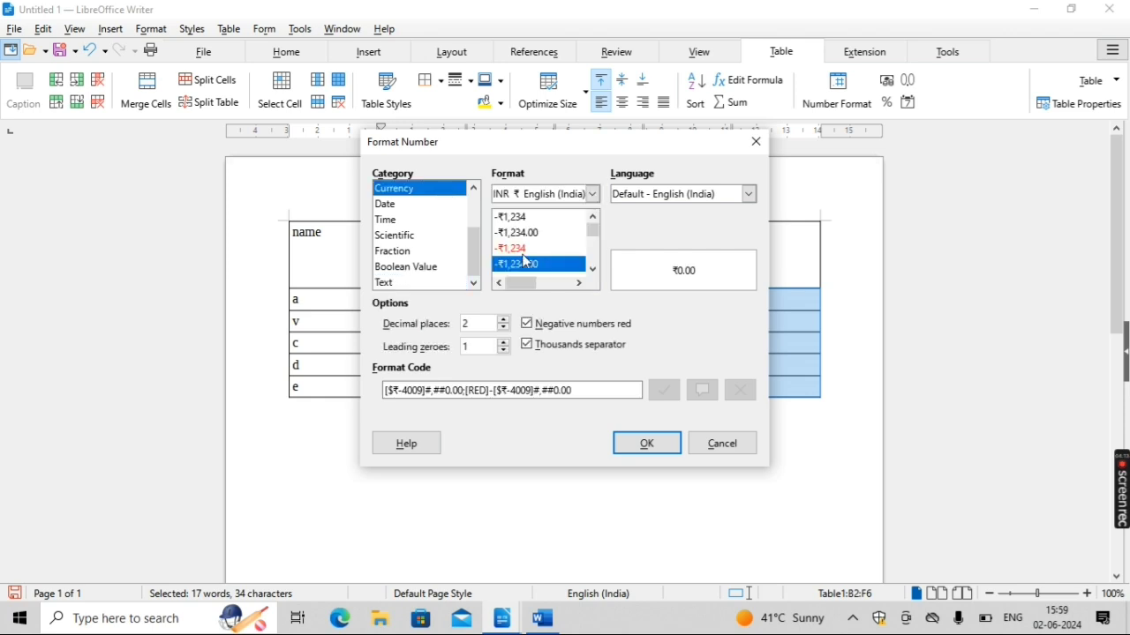
{"action": "left_click", "coordinate": [666, 446]}
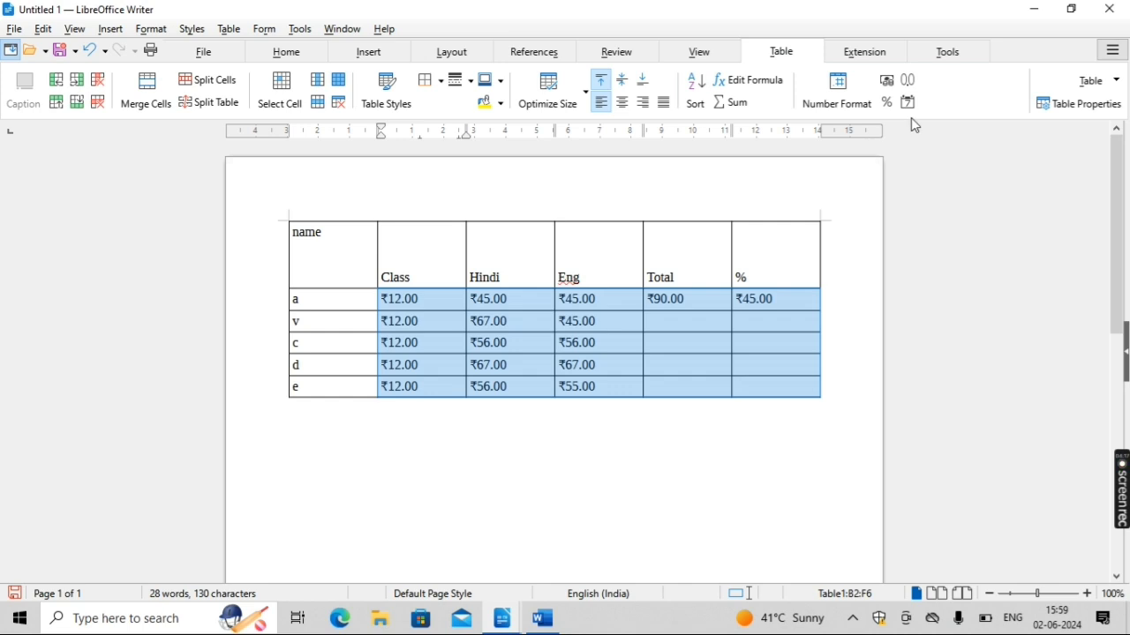
Step: Try the Percent and Decimal number formats on the cells from Class to % in rows a to e, and finish with Date
{"action": "left_click", "coordinate": [887, 102]}
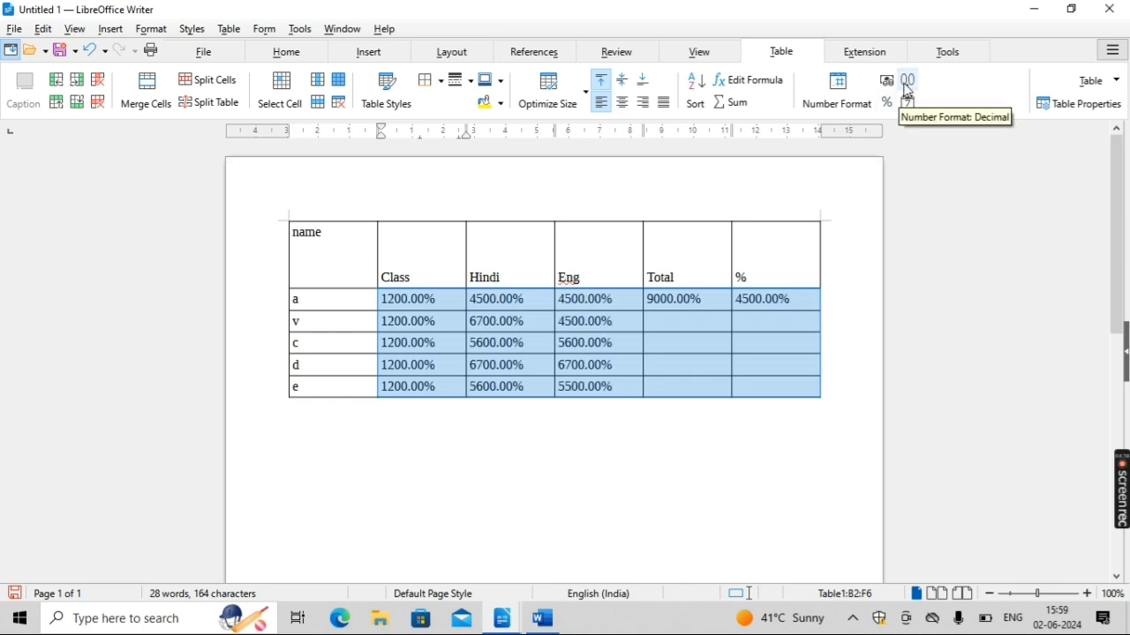
{"action": "left_click", "coordinate": [907, 84]}
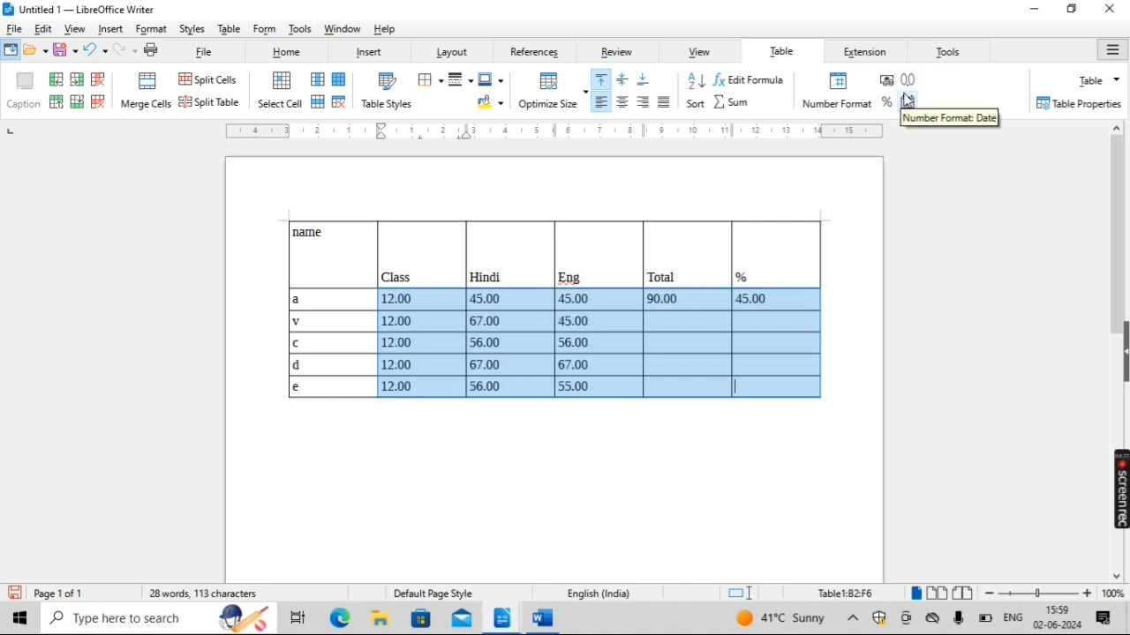
{"action": "left_click", "coordinate": [909, 101]}
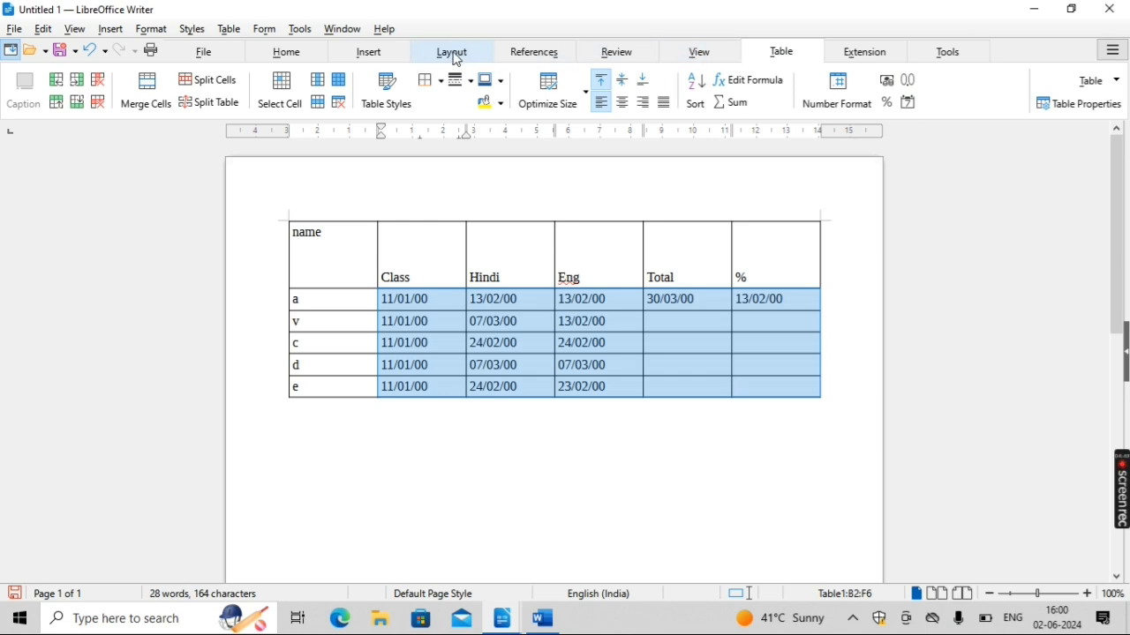
{"action": "left_click", "coordinate": [285, 53]}
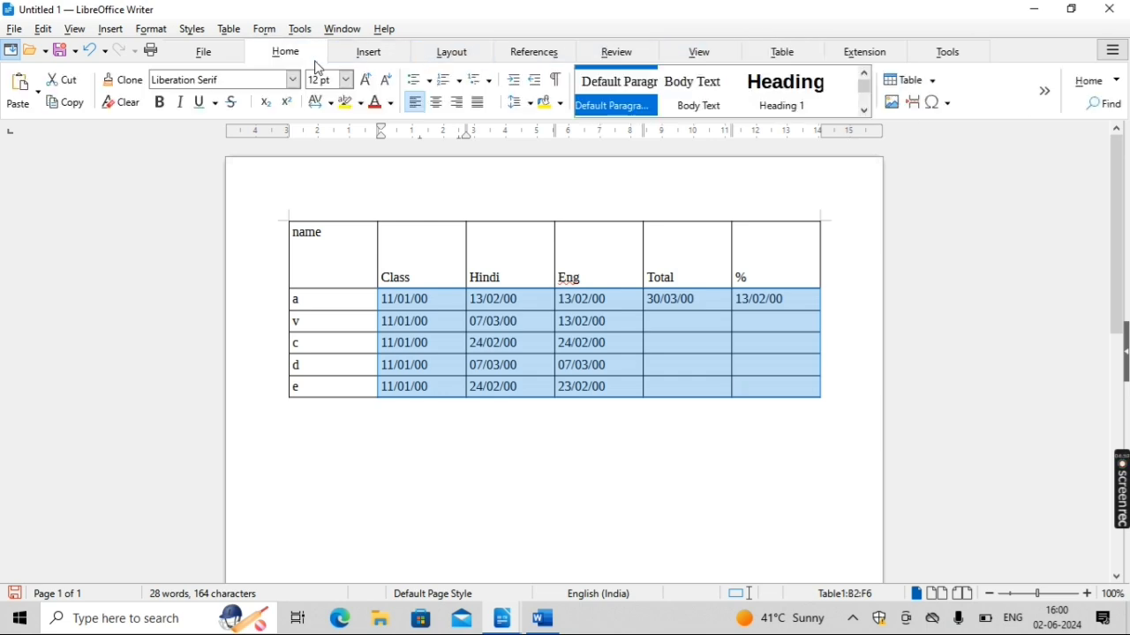
{"action": "key", "text": "ctrl+Home"}
{"action": "key", "text": "shift+End"}
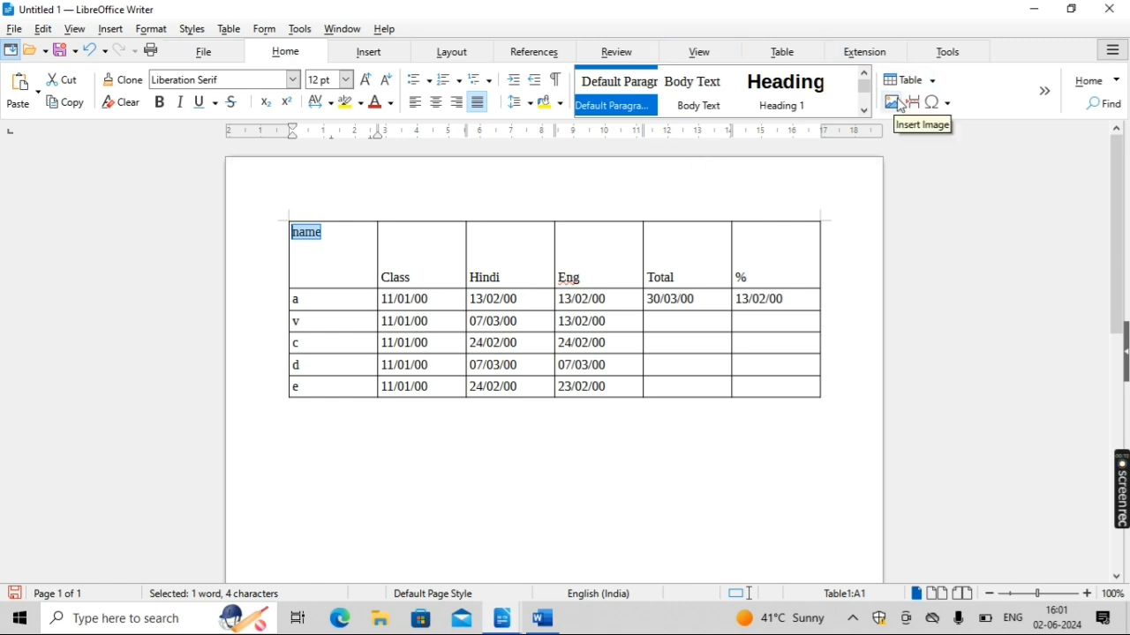
Step: Insert the image WhatsApp Image 2024-05-29 at 11.40.00 from Downloads below the table, and delete it
{"action": "left_click", "coordinate": [627, 410]}
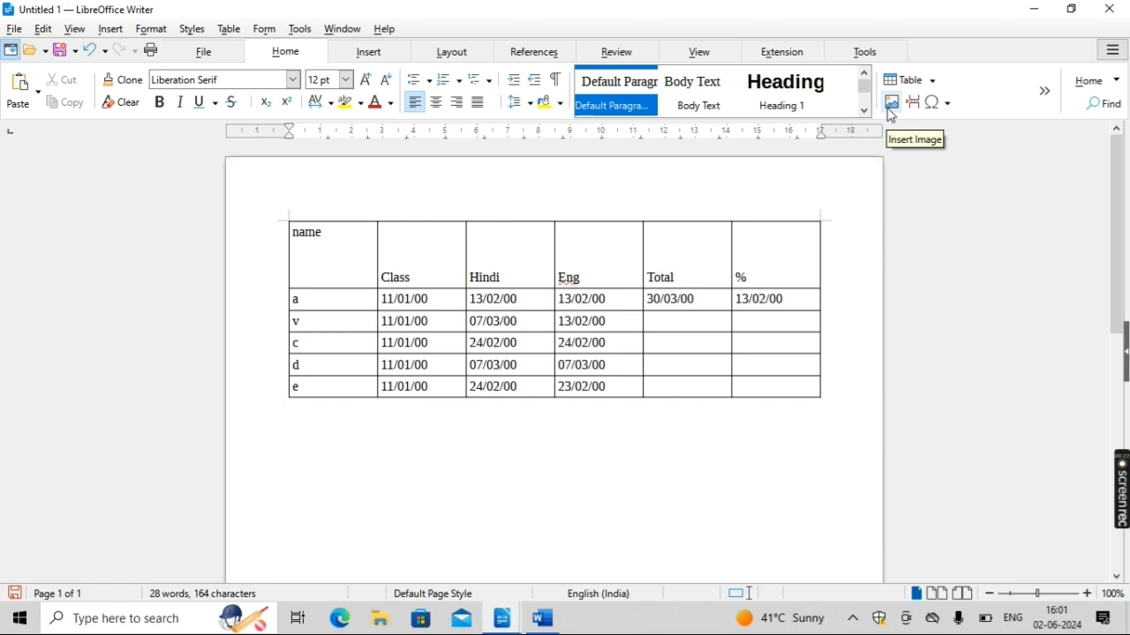
{"action": "left_click", "coordinate": [893, 104]}
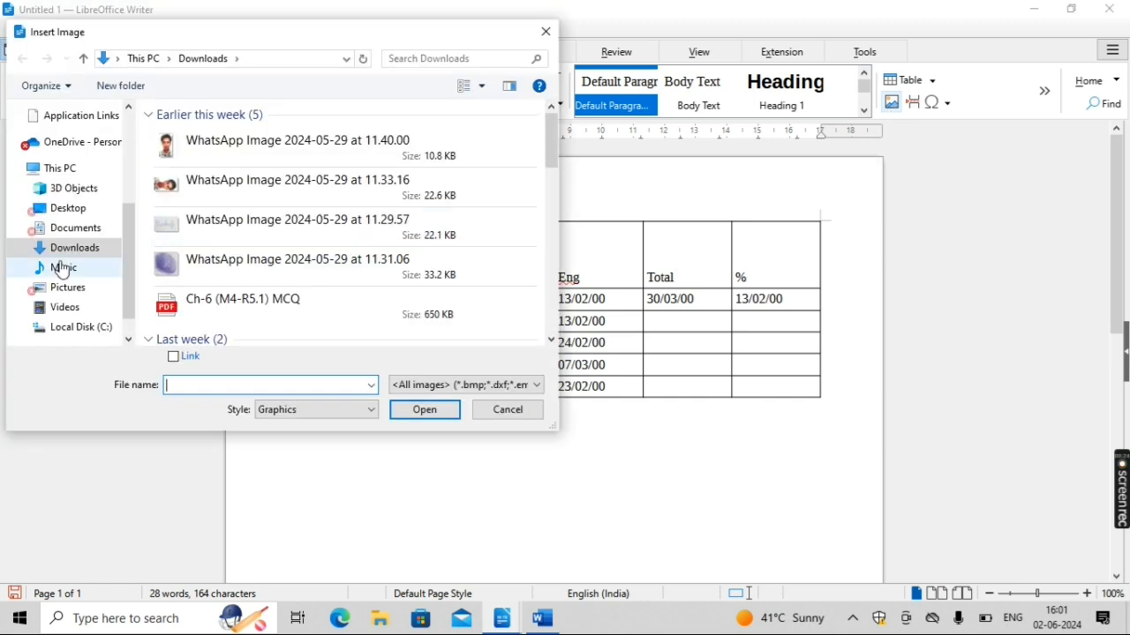
{"action": "left_click", "coordinate": [227, 144]}
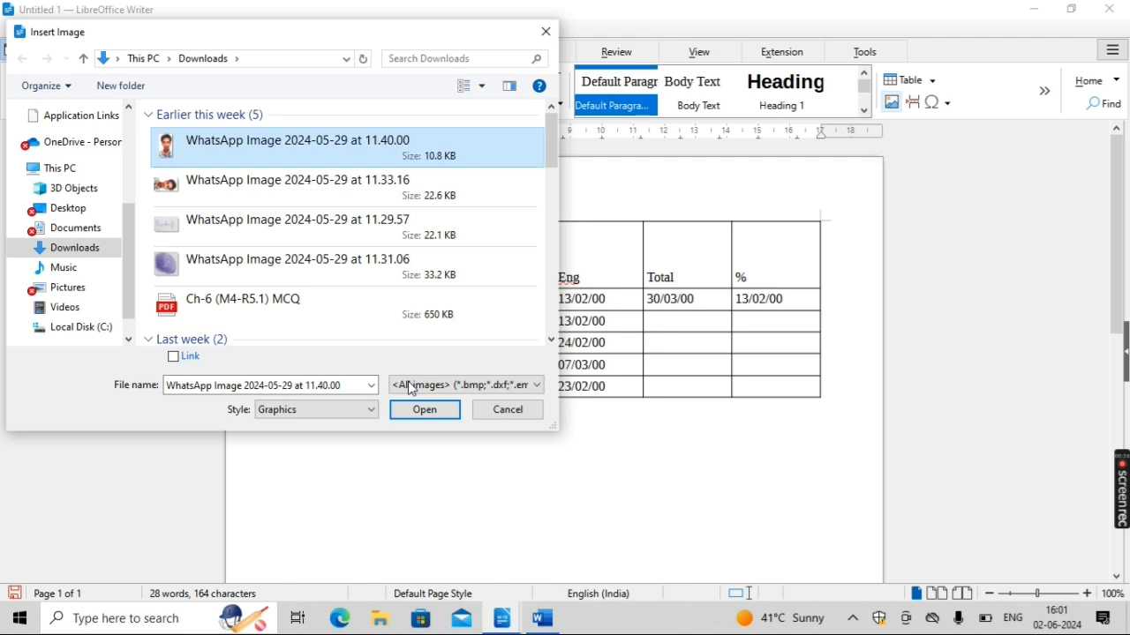
{"action": "left_click", "coordinate": [414, 411]}
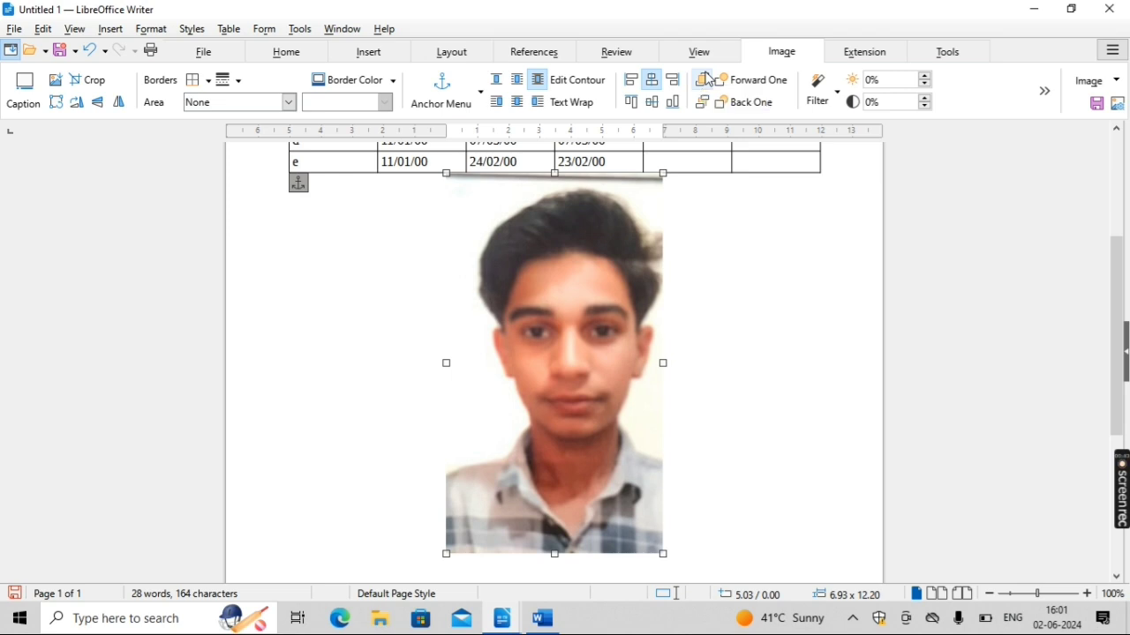
{"action": "key", "text": "Delete"}
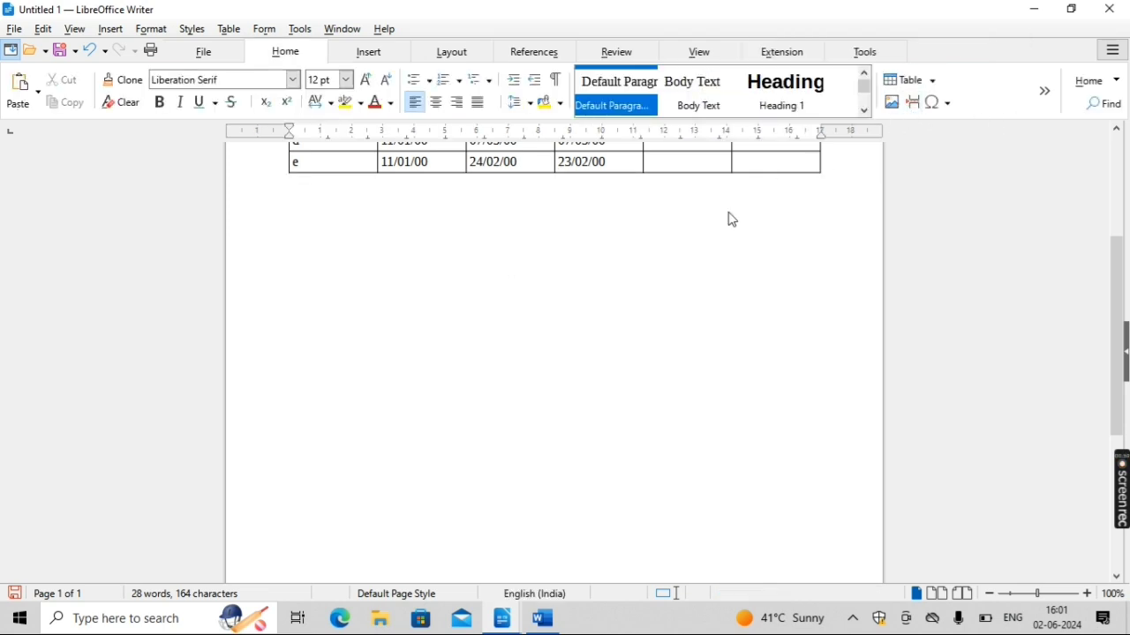
Step: Add the sample paragraphs starting "h the new theme." below the table, and insert a page break before "click the plus sign."
{"action": "type", "text": "h the new theme. Save time in Word with new buttons that show up where you need them. To change the way a picture fits in your document, click it and a button for layout options appears next to it. When you work on a table, click where you want to add a row or a column, and then click the plus sign. Reading is easier, too, in the new Reading view. You can collapse parts of the document and focus on the text you want. If you need to stop reading before you reach the end, Word remembers where you left off - even on another d"}
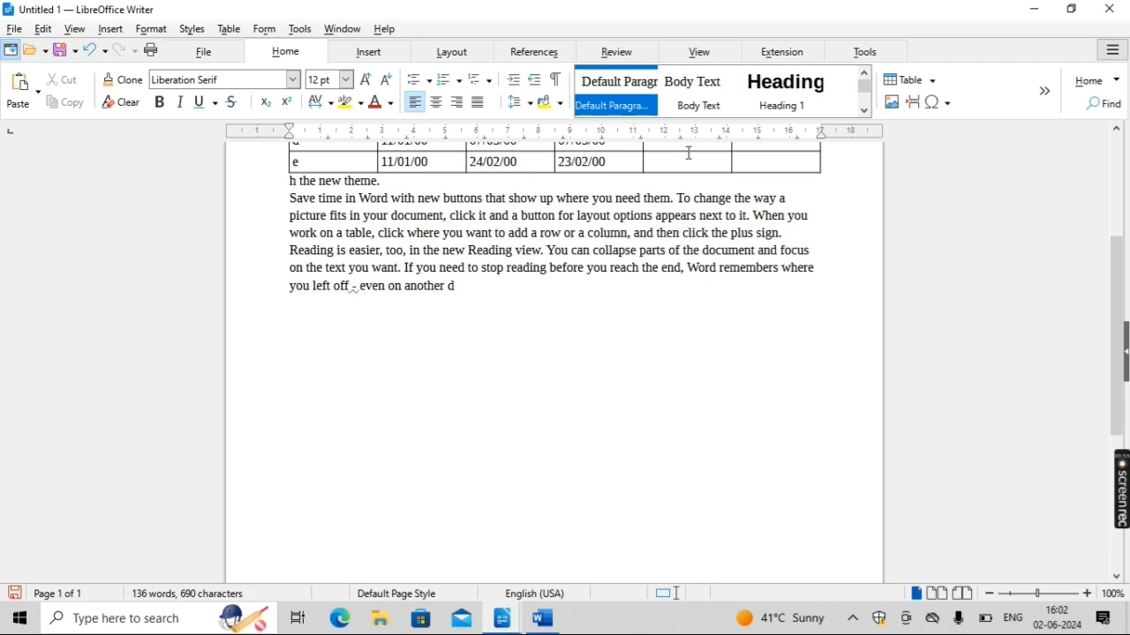
{"action": "left_click", "coordinate": [914, 102]}
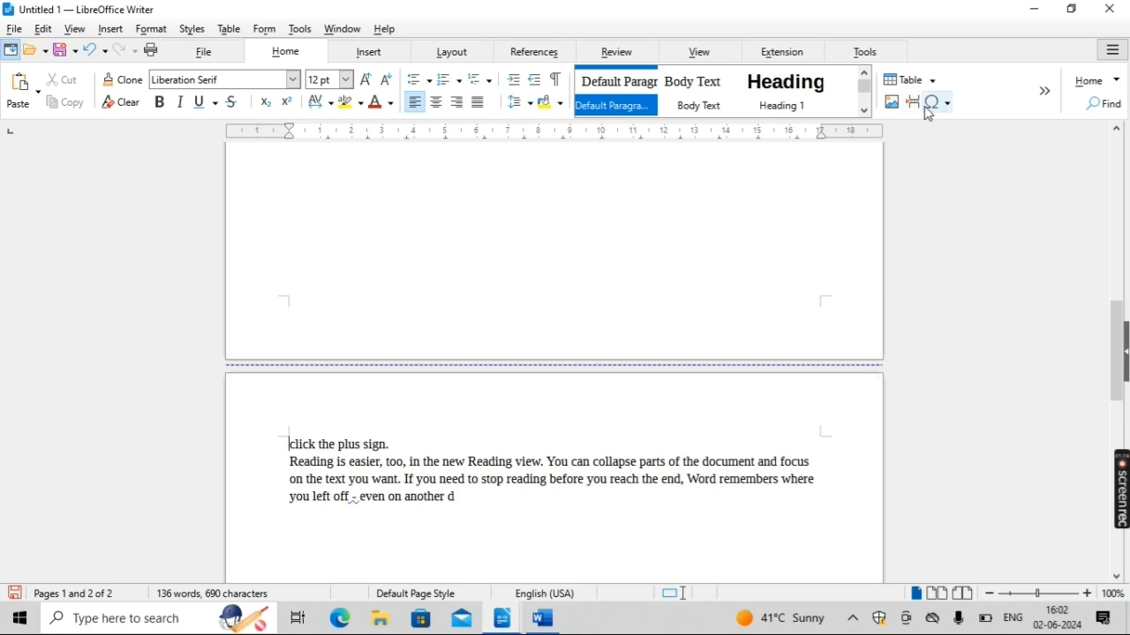
Step: View the favorite special characters without inserting one, and return to the end of the first page's text
{"action": "left_click", "coordinate": [950, 106]}
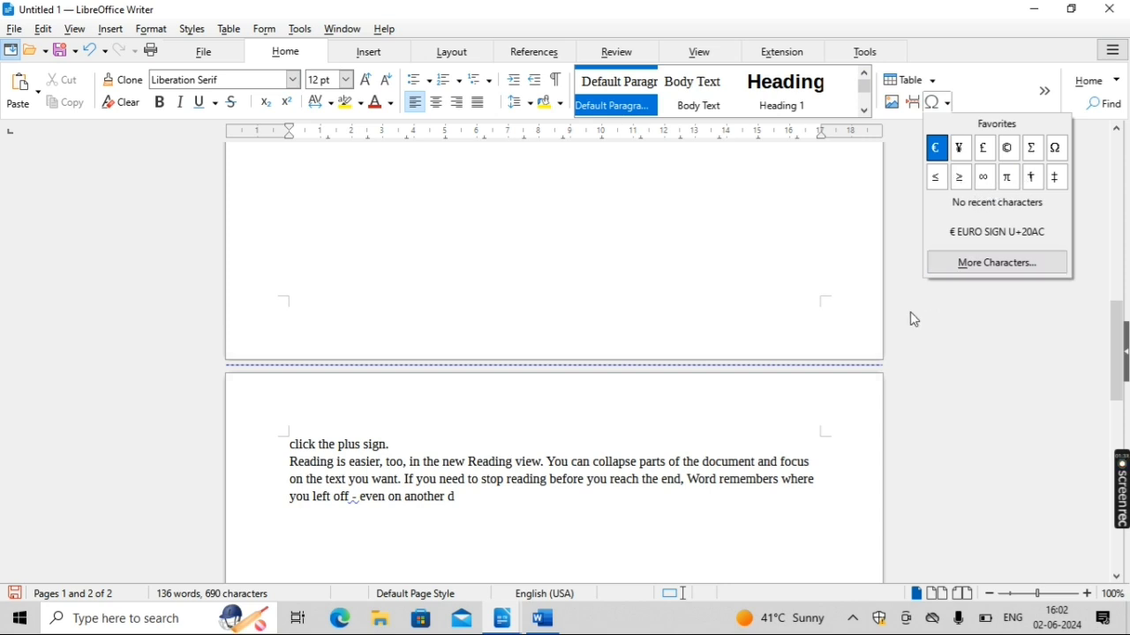
{"action": "left_click", "coordinate": [631, 420]}
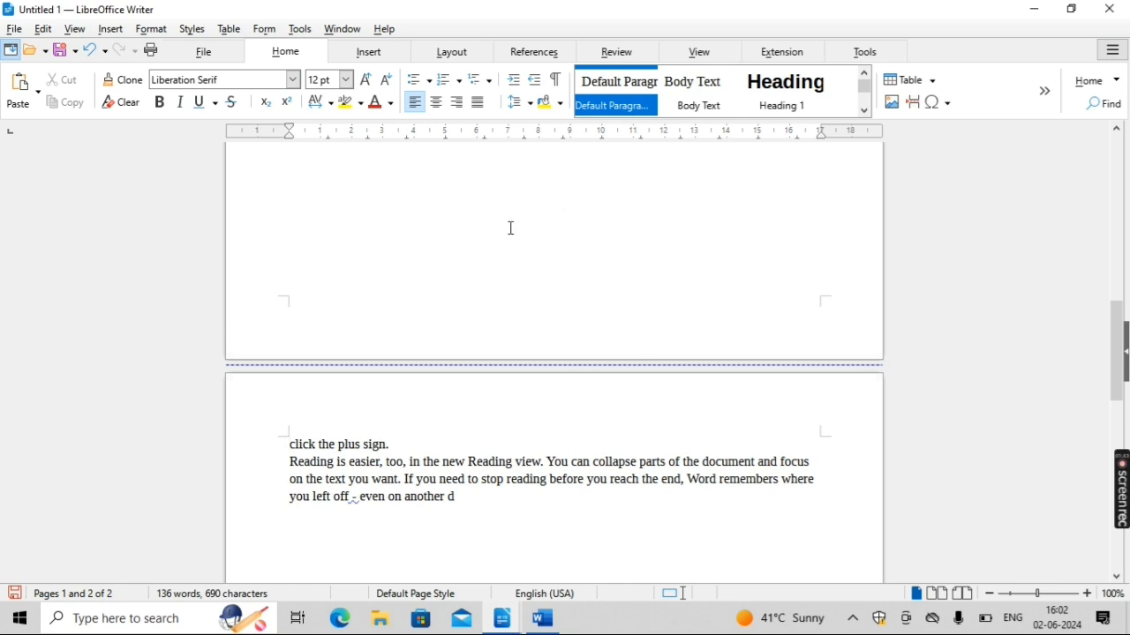
{"action": "key", "text": "Left"}
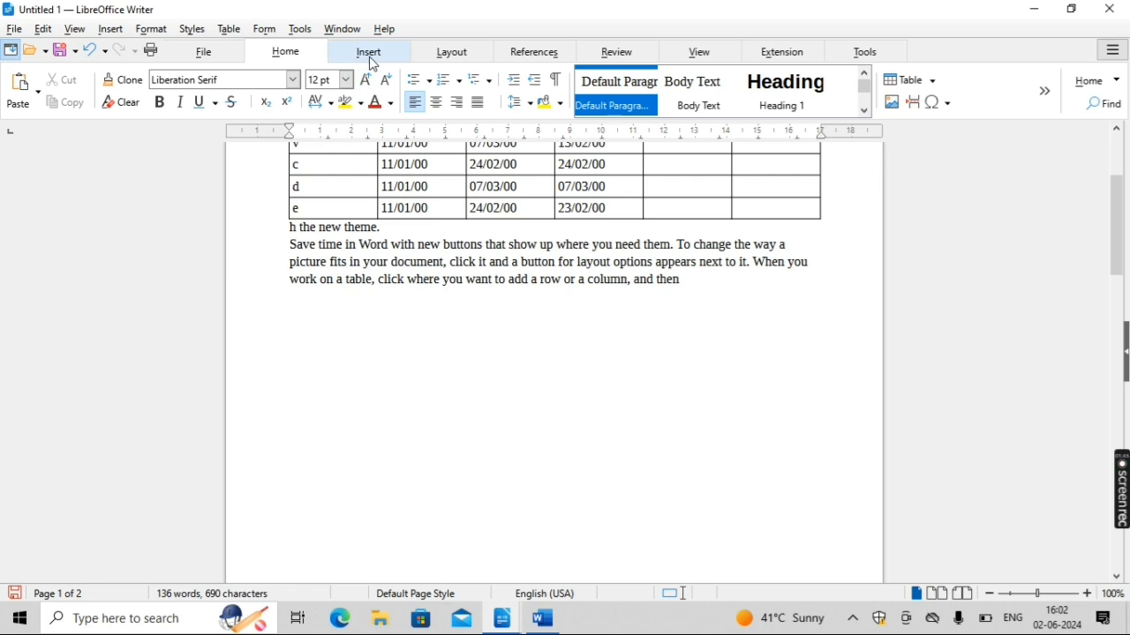
Step: Set up a title page using the Insert new title pages option
{"action": "left_click", "coordinate": [370, 53]}
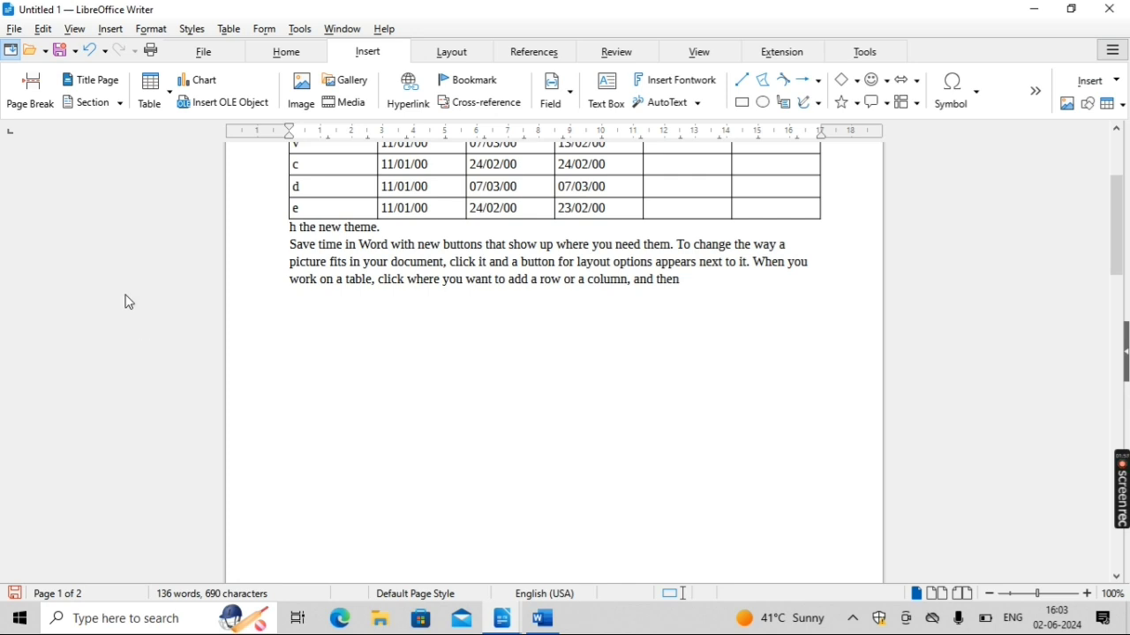
{"action": "left_click", "coordinate": [119, 91]}
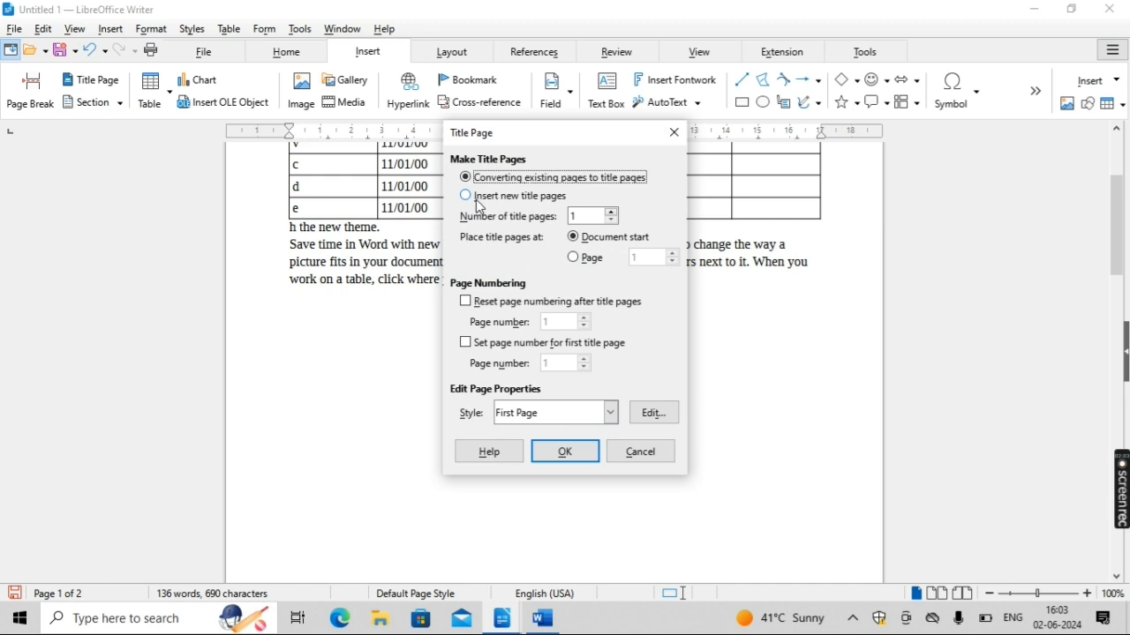
{"action": "left_click", "coordinate": [481, 198]}
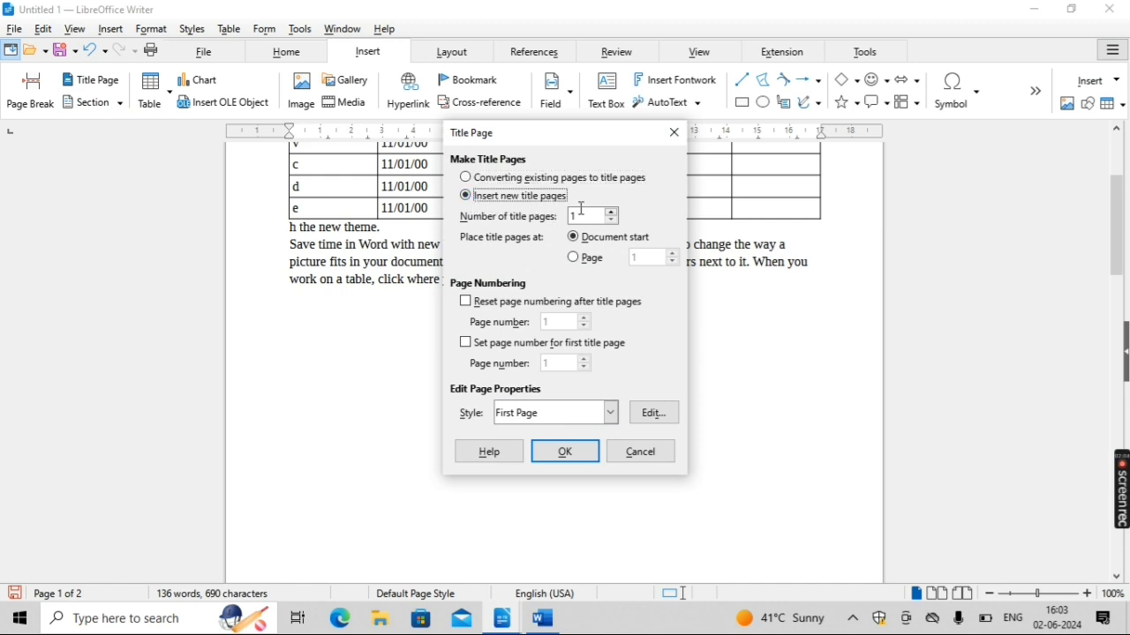